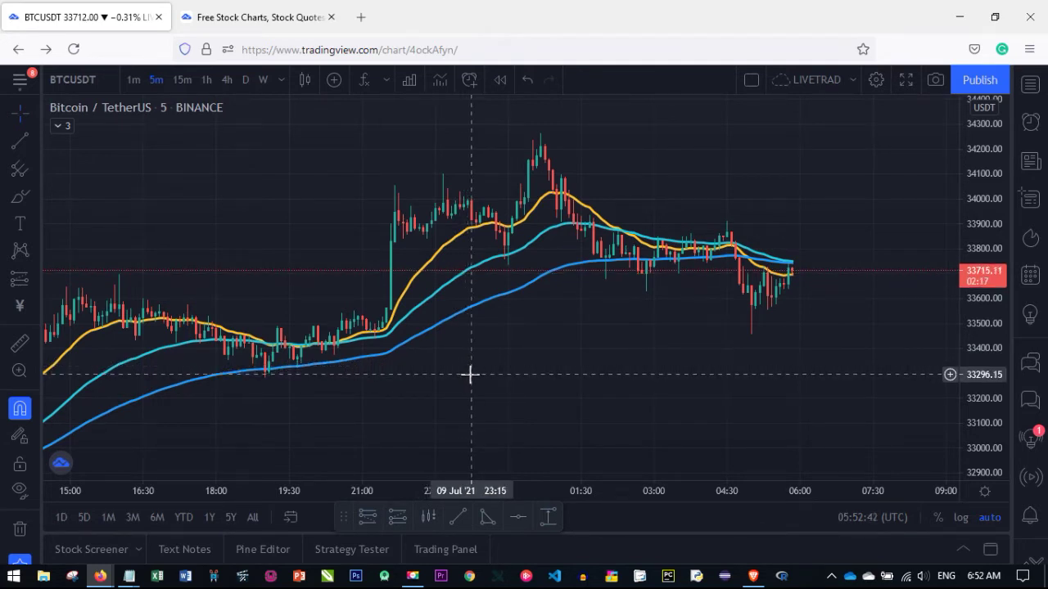
# - View the TradingView home page and its Chart entry, ending back on the BTCUSDT chart
pyautogui.moveTo(476, 383)
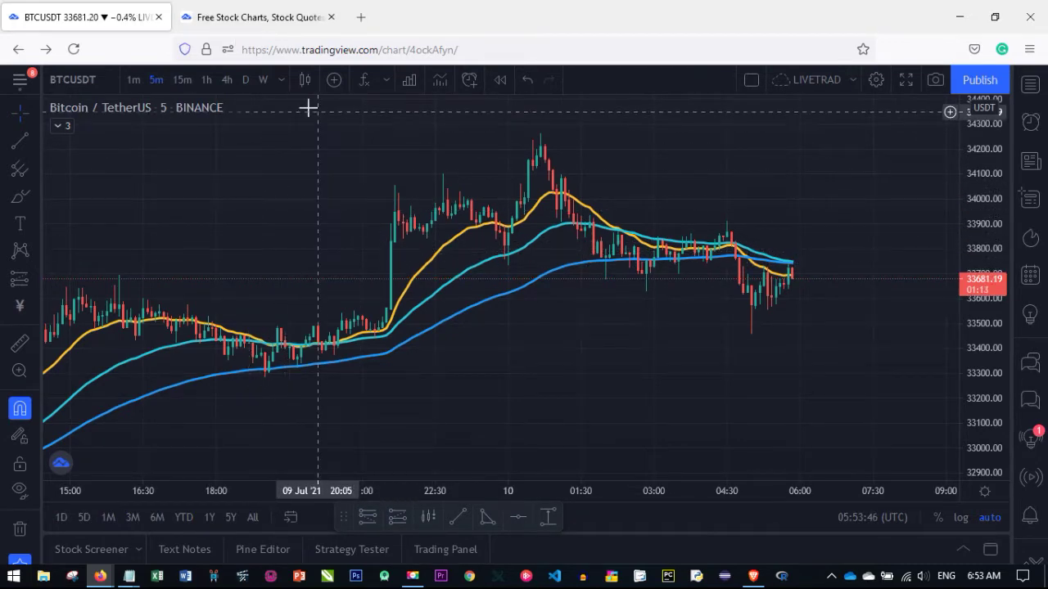
pyautogui.click(217, 16)
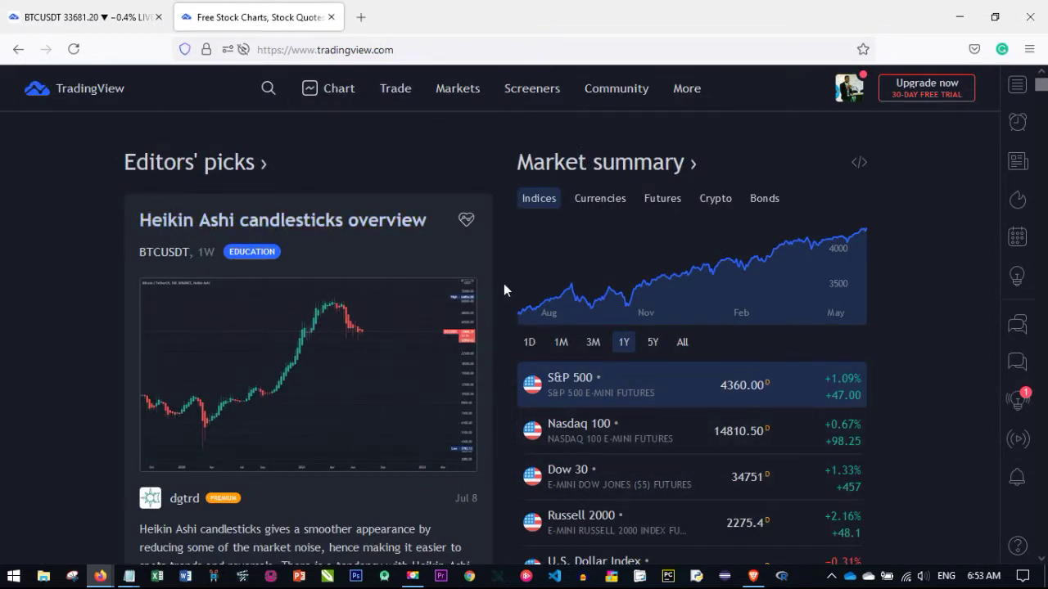
pyautogui.click(339, 99)
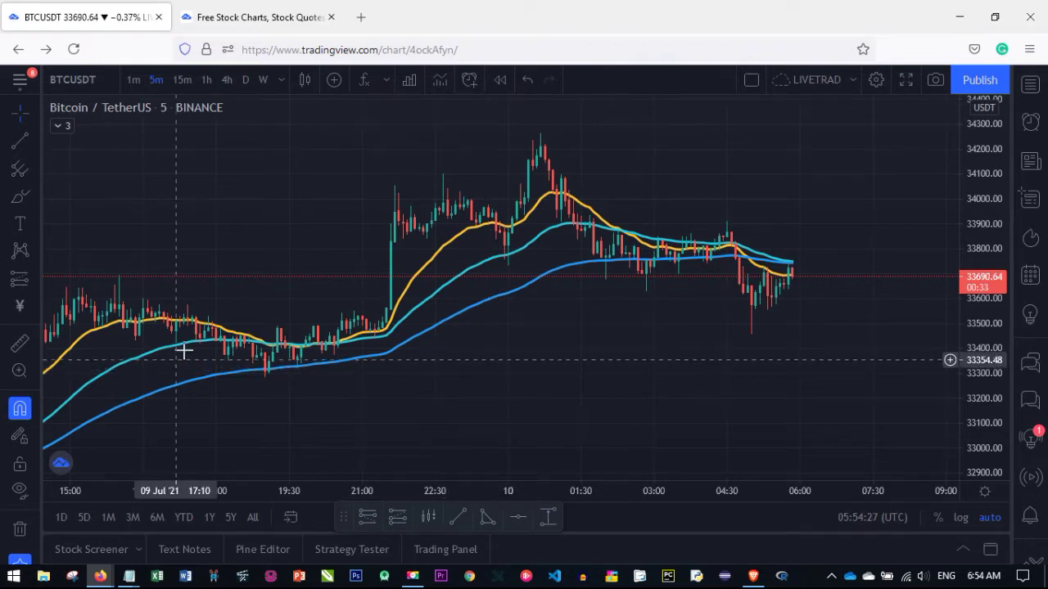
# - Turn off the dark color theme for the chart workspace
pyautogui.click(20, 79)
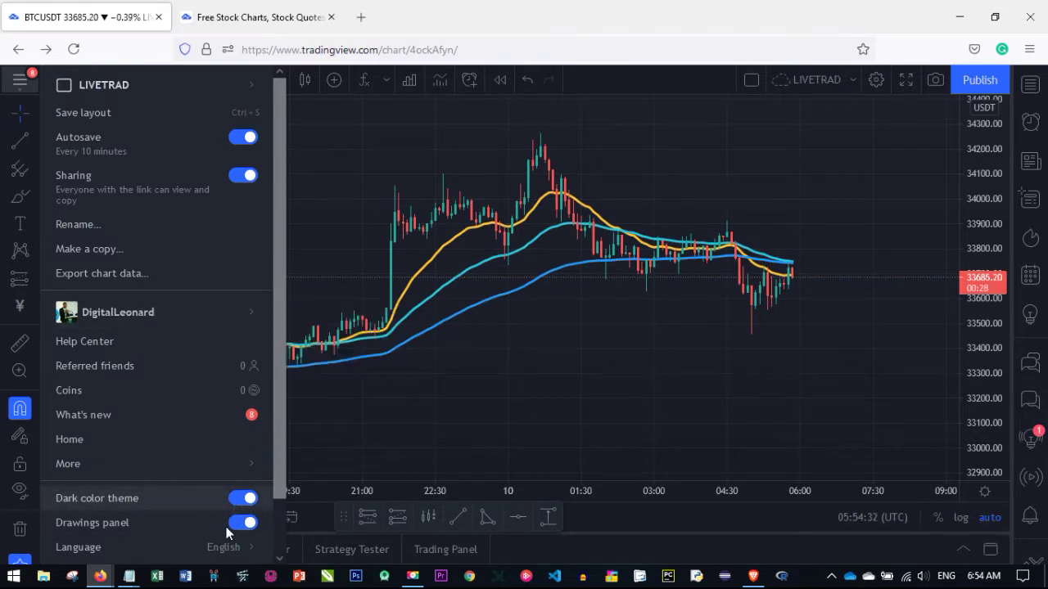
pyautogui.click(244, 499)
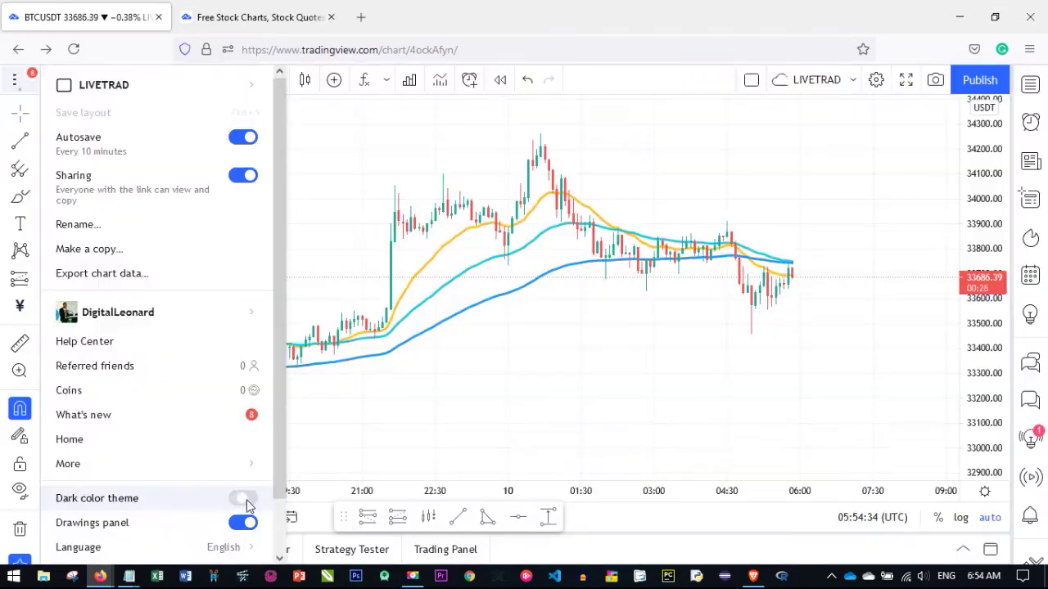
pyautogui.click(347, 346)
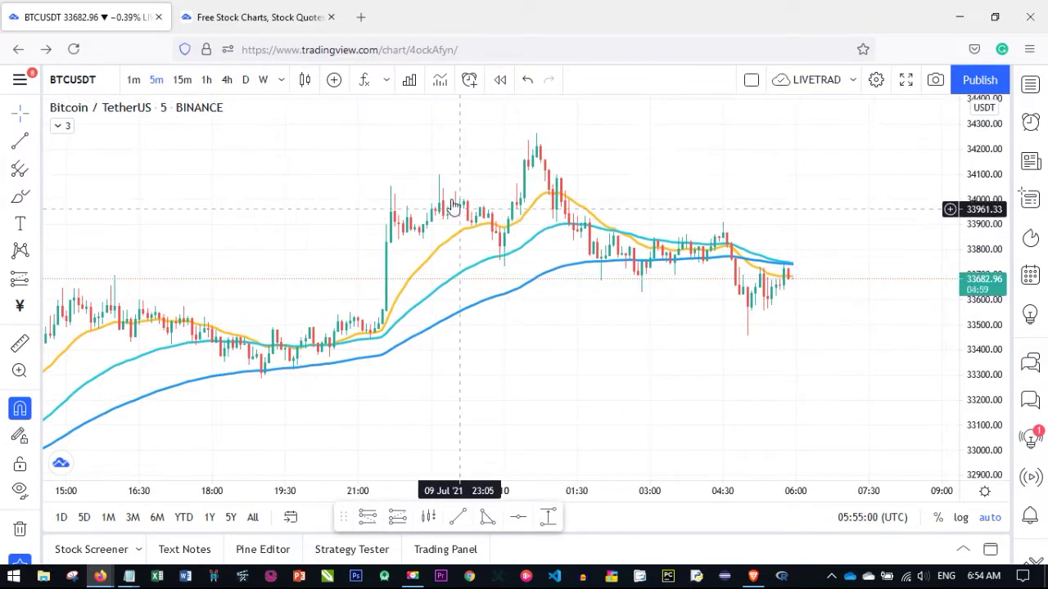
# - Display the BTCUSDT price as a Line chart and switch it back to Candles
pyautogui.click(305, 79)
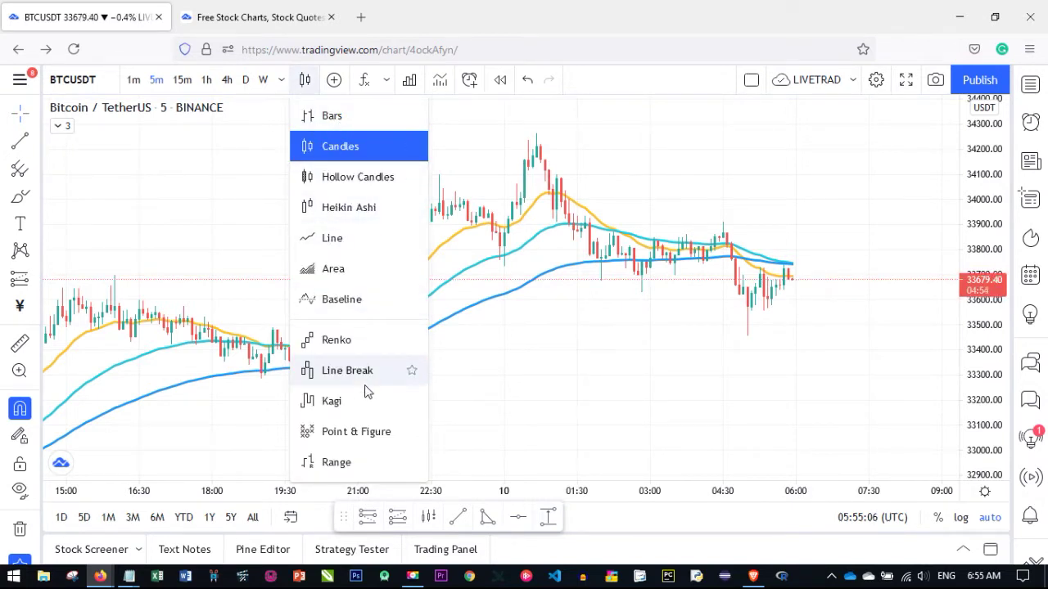
pyautogui.click(332, 238)
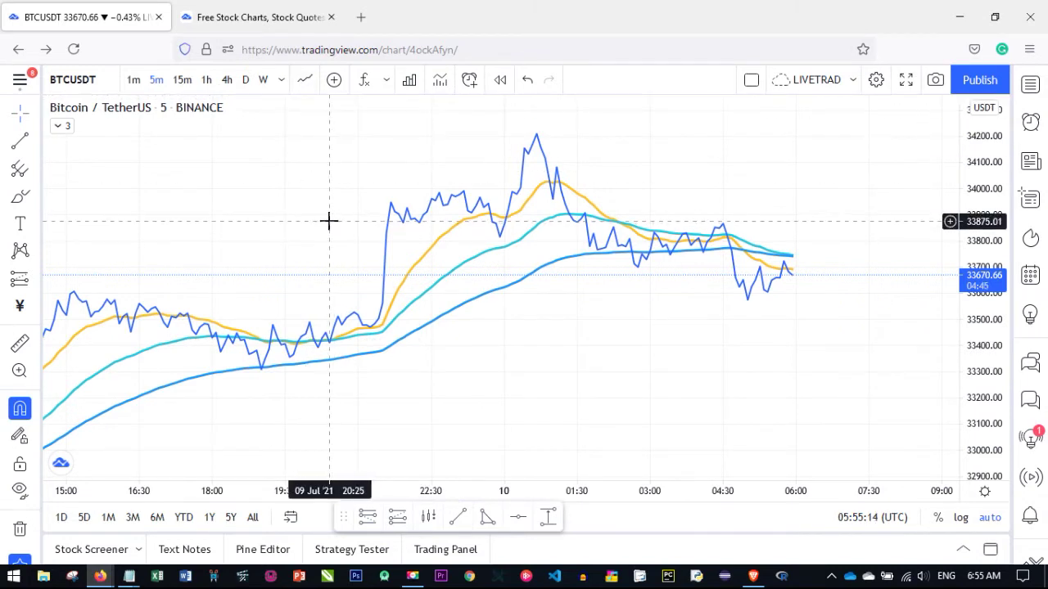
pyautogui.click(305, 80)
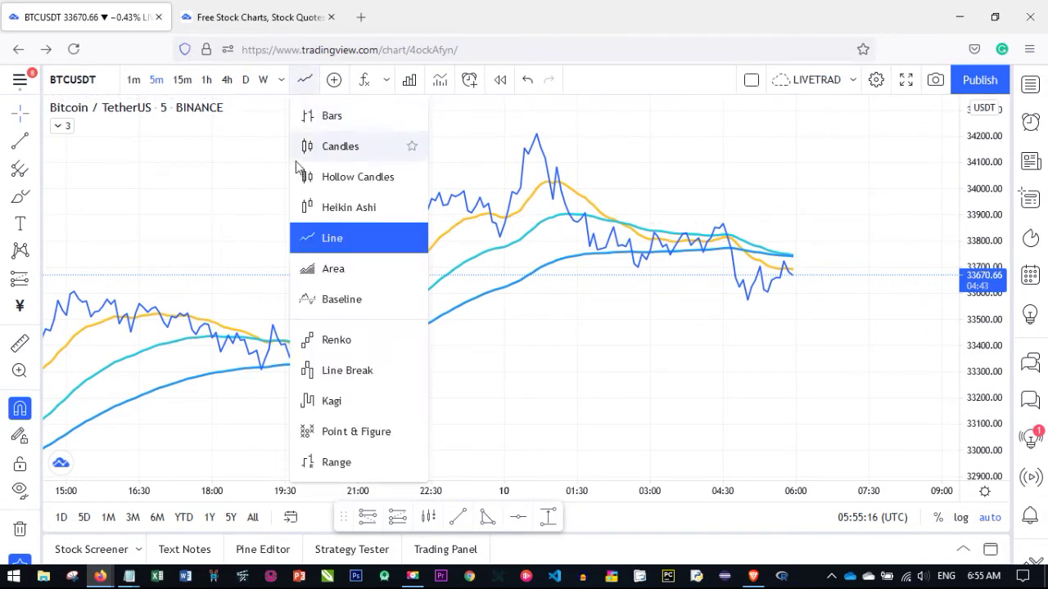
pyautogui.click(348, 150)
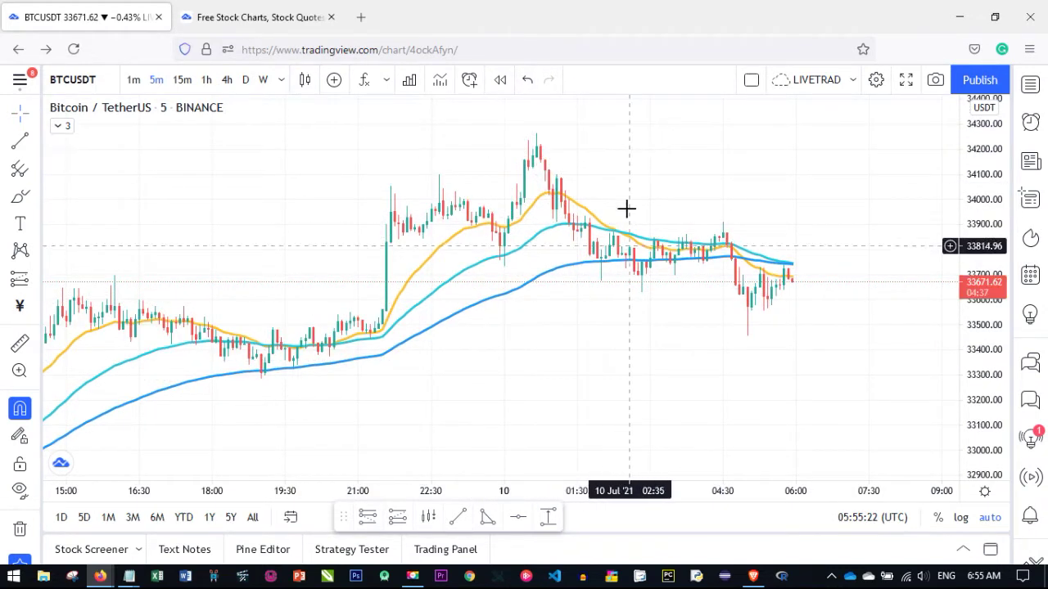
# - Examine the BTCUSDT candles and moving averages at different zoom levels and time ranges
pyautogui.scroll(1, 628, 281)
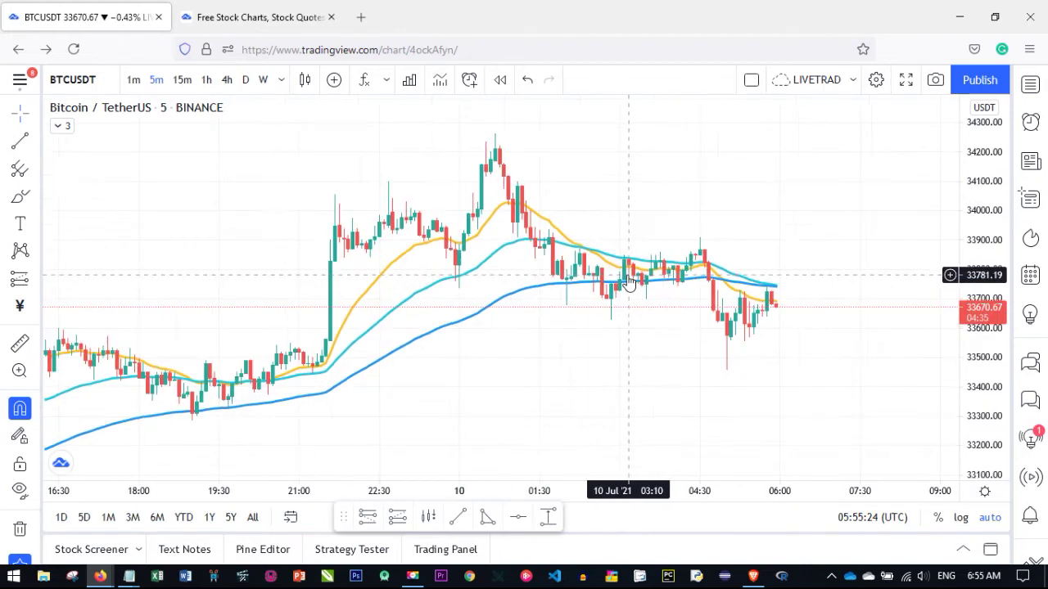
pyautogui.scroll(-1, 629, 281)
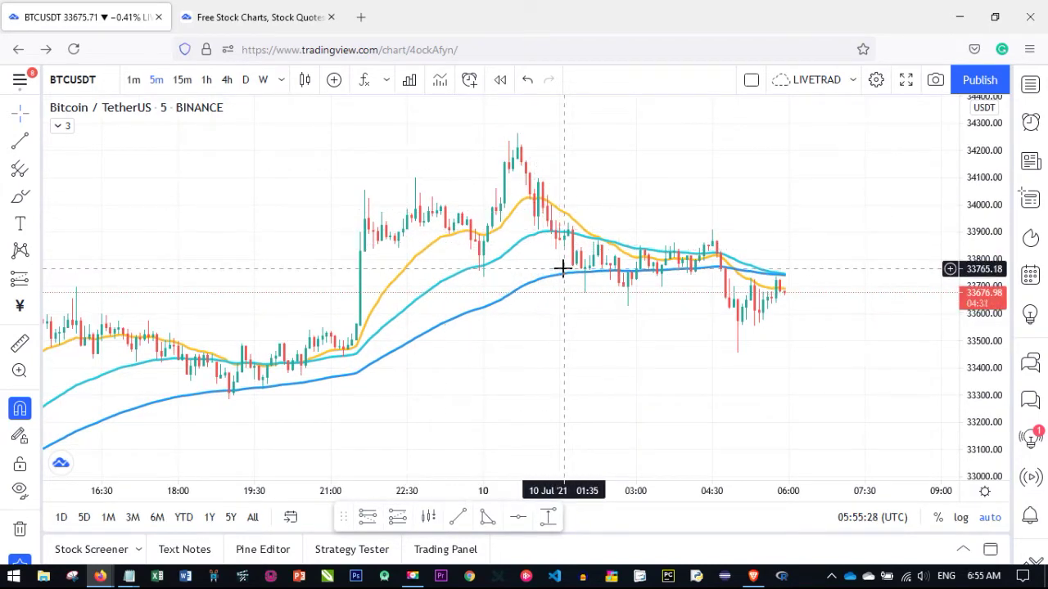
pyautogui.scroll(6, 564, 266)
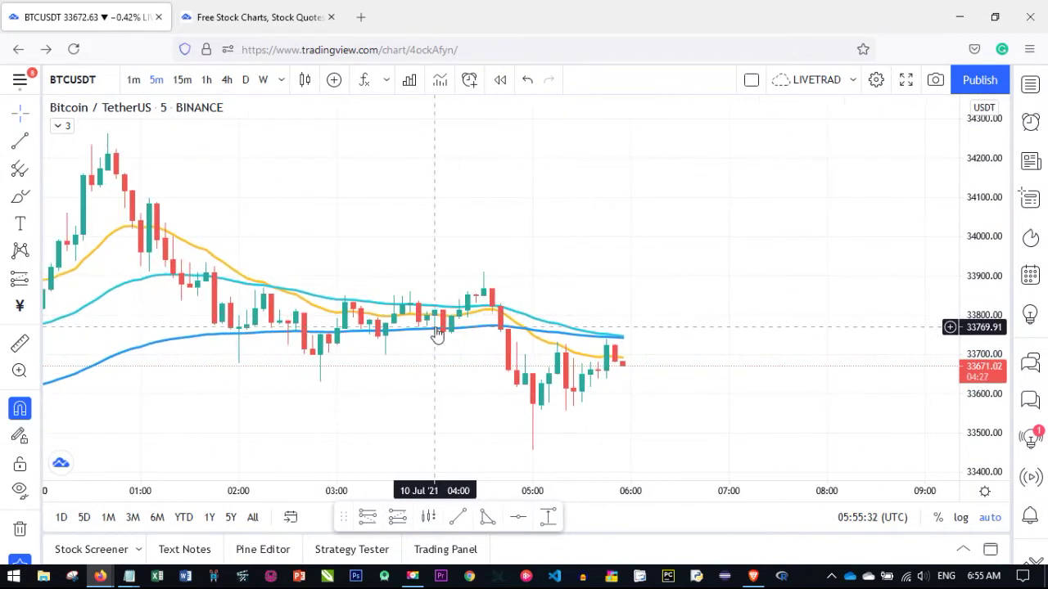
pyautogui.scroll(-6, 540, 264)
pyautogui.scroll(-2, 540, 263)
pyautogui.moveTo(618, 206); pyautogui.dragTo(440, 281)
pyautogui.scroll(4, 510, 280)
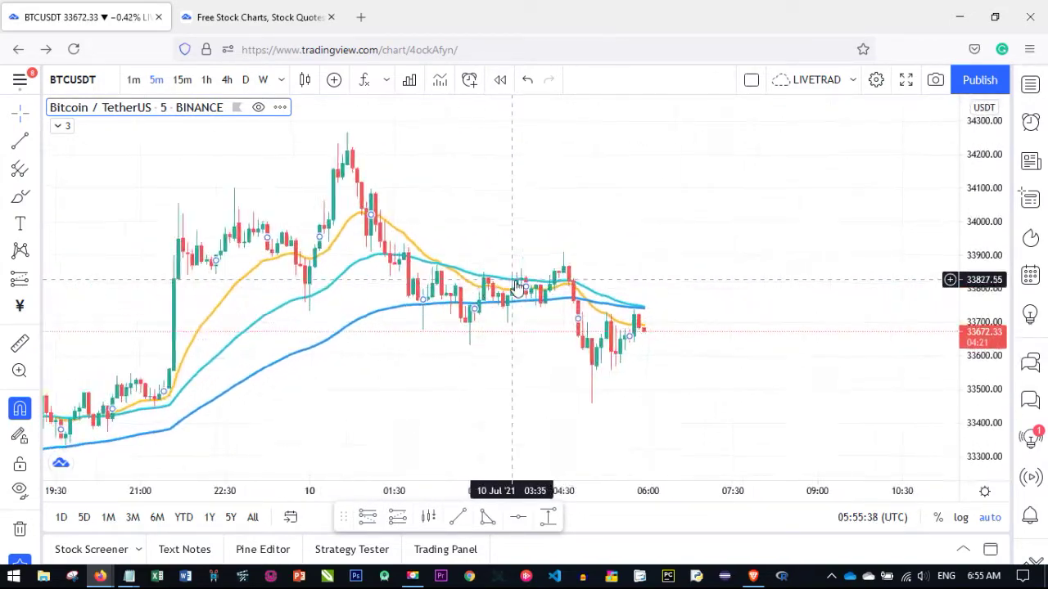
pyautogui.moveTo(353, 329); pyautogui.dragTo(723, 323)
pyautogui.scroll(2, 706, 336)
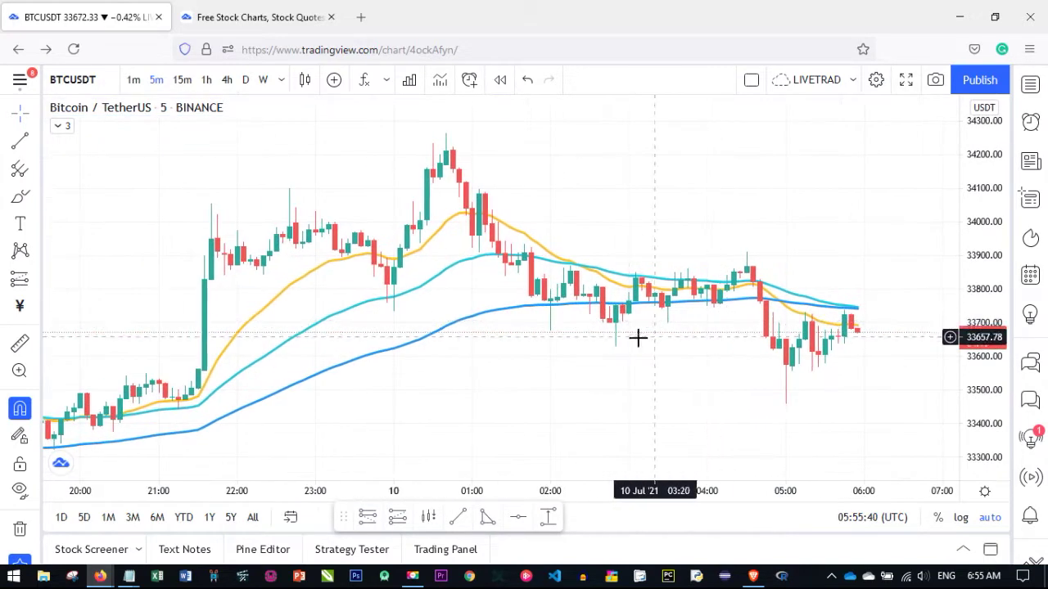
pyautogui.scroll(2, 535, 330)
pyautogui.moveTo(669, 338); pyautogui.dragTo(492, 301)
pyautogui.moveTo(387, 307); pyautogui.dragTo(387, 398)
pyautogui.scroll(-2, 413, 364)
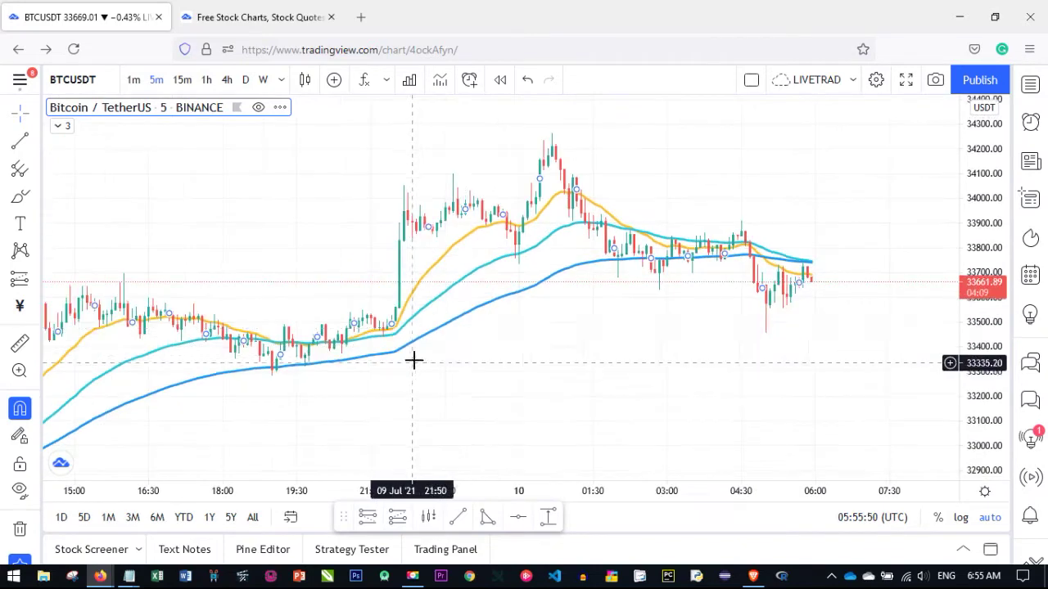
pyautogui.scroll(3, 559, 344)
pyautogui.scroll(-2, 565, 402)
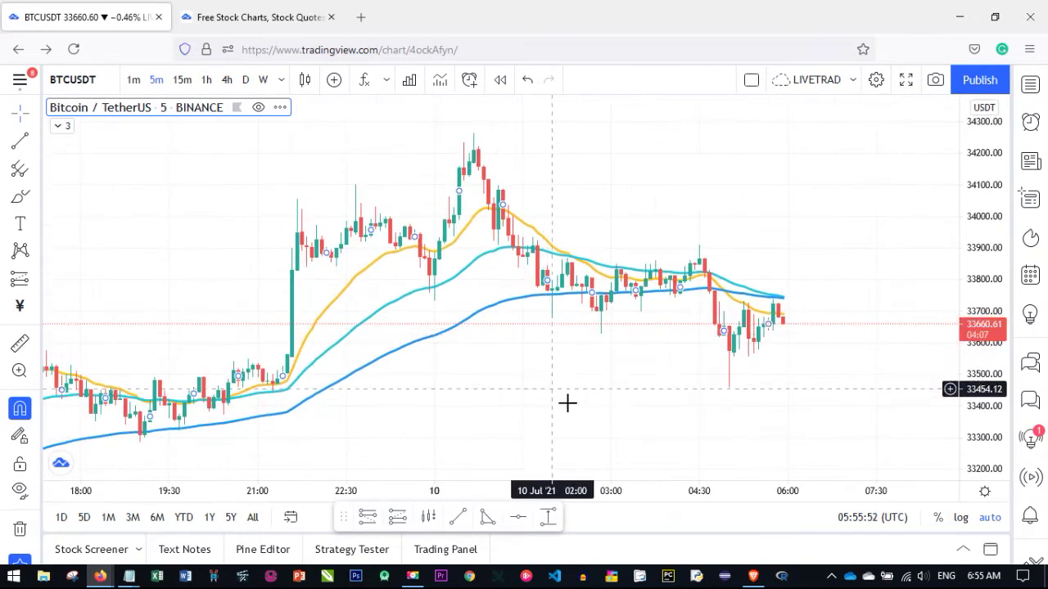
# - Enlarge areas of the recent BTCUSDT candles with the Zoom In tool and zoom back out to the wider view
pyautogui.click(20, 372)
pyautogui.moveTo(425, 135); pyautogui.dragTo(815, 412)
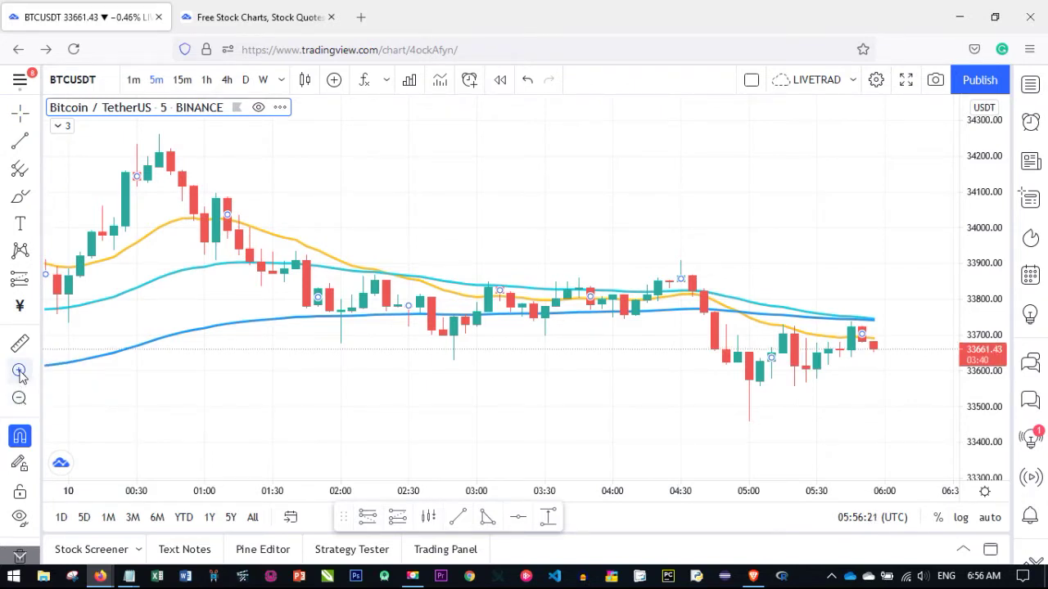
pyautogui.click(445, 196)
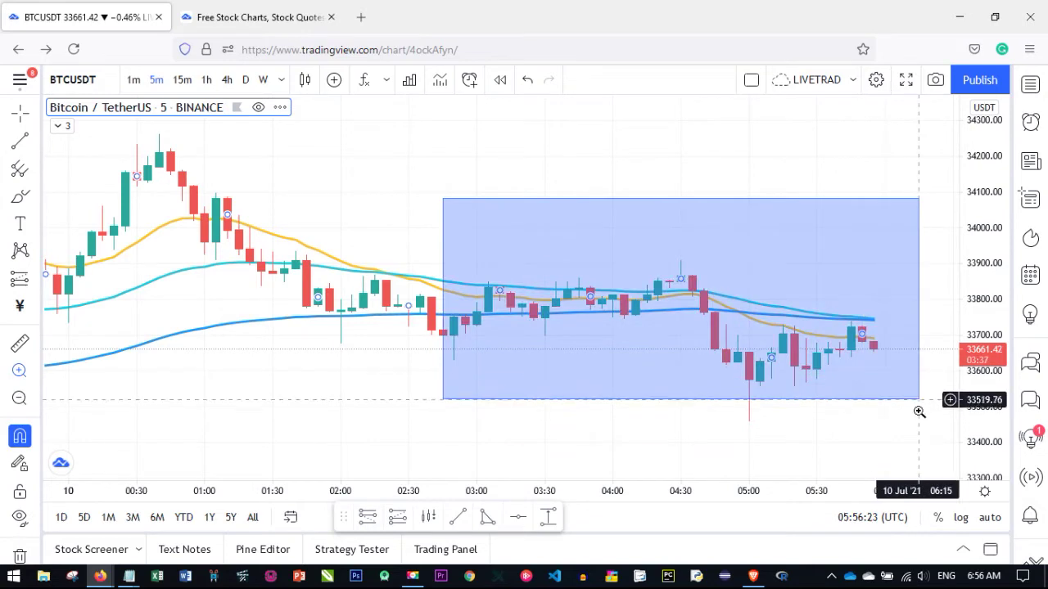
pyautogui.click(918, 434)
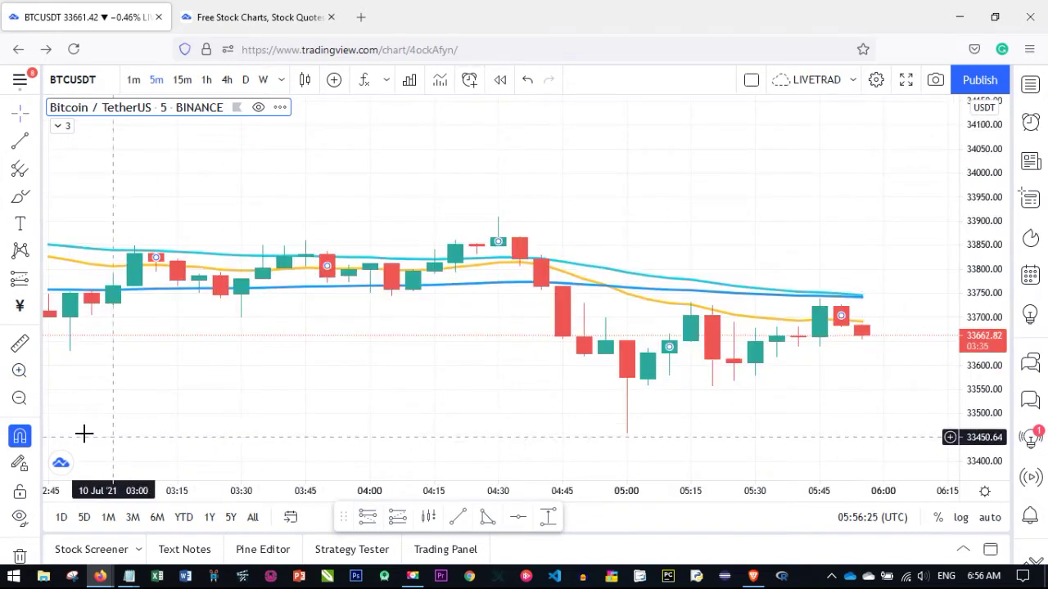
pyautogui.click(20, 400)
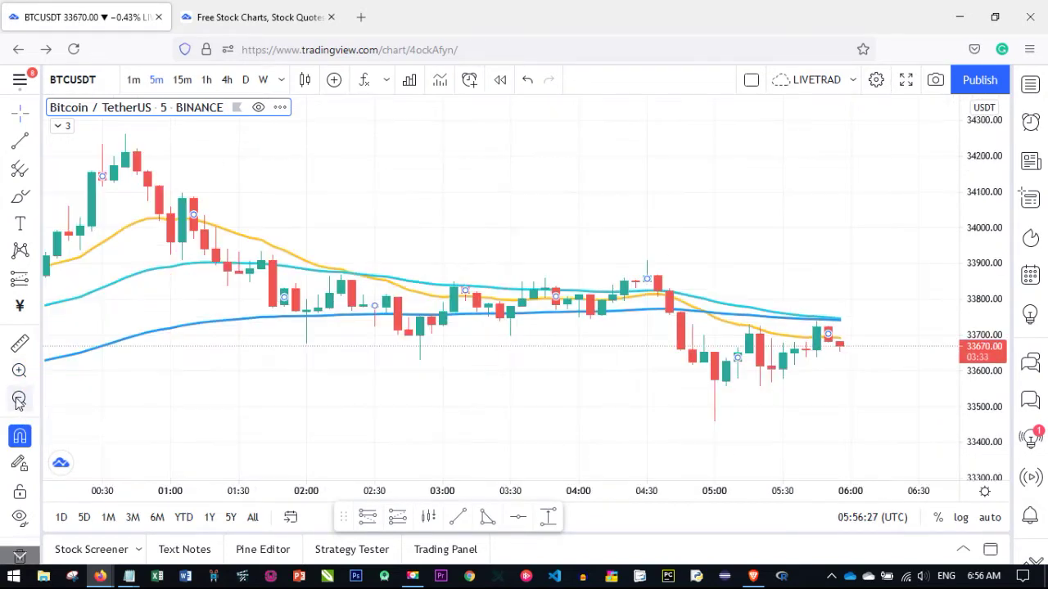
pyautogui.click(19, 399)
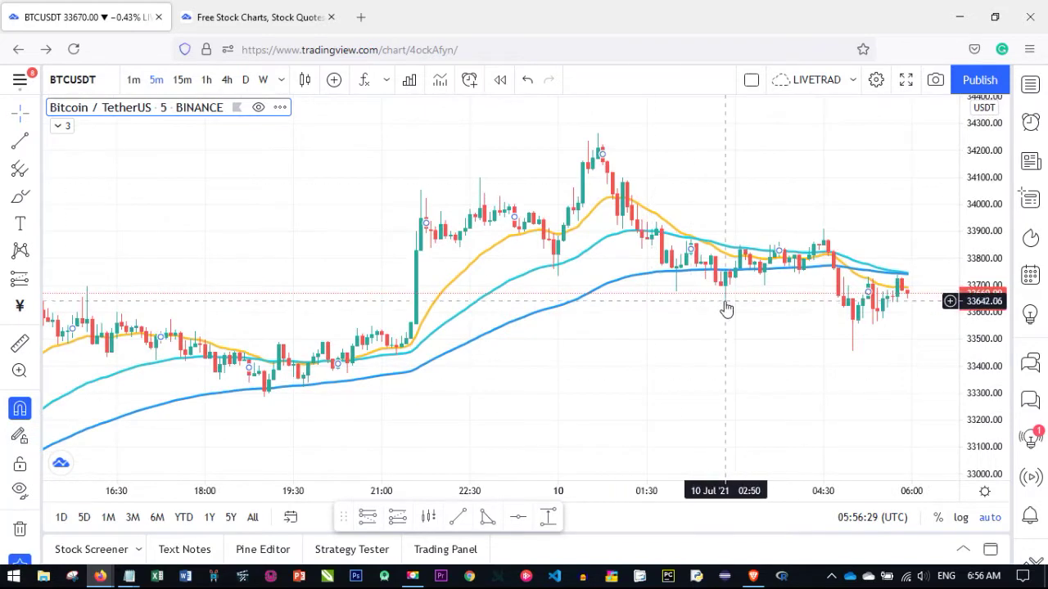
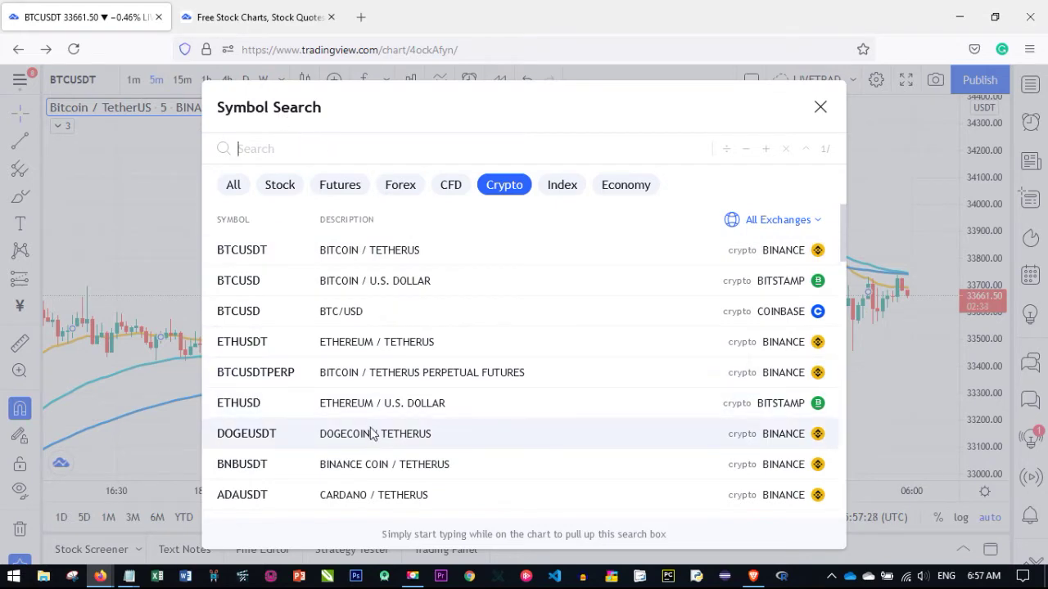
# - Search the crypto symbols for DOGE and load the DOGEUSDT chart from BINGBON
pyautogui.click(615, 188)
pyautogui.click(557, 188)
pyautogui.click(520, 190)
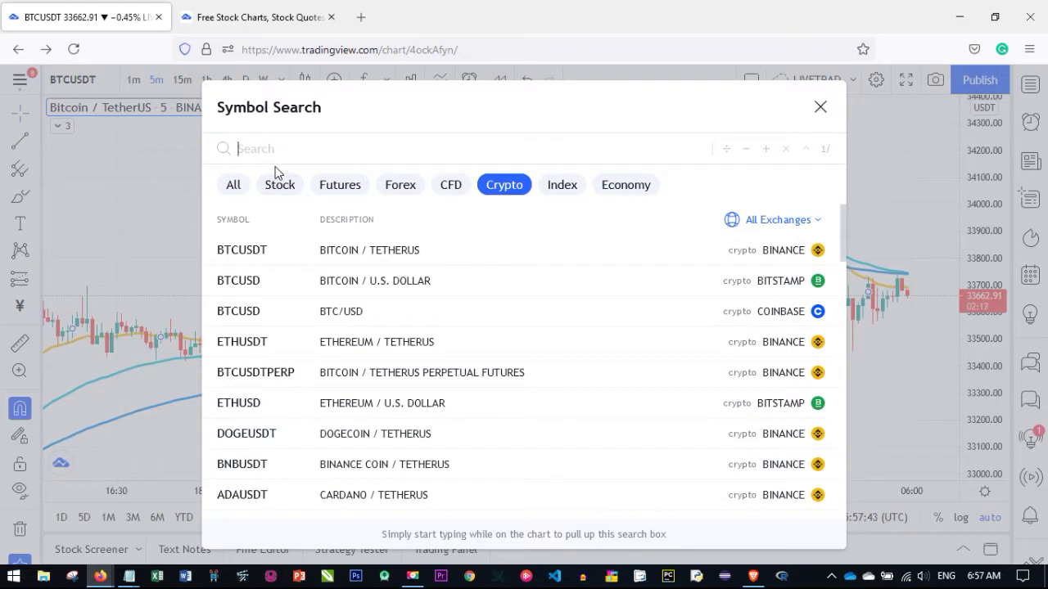
pyautogui.write('DOGE')
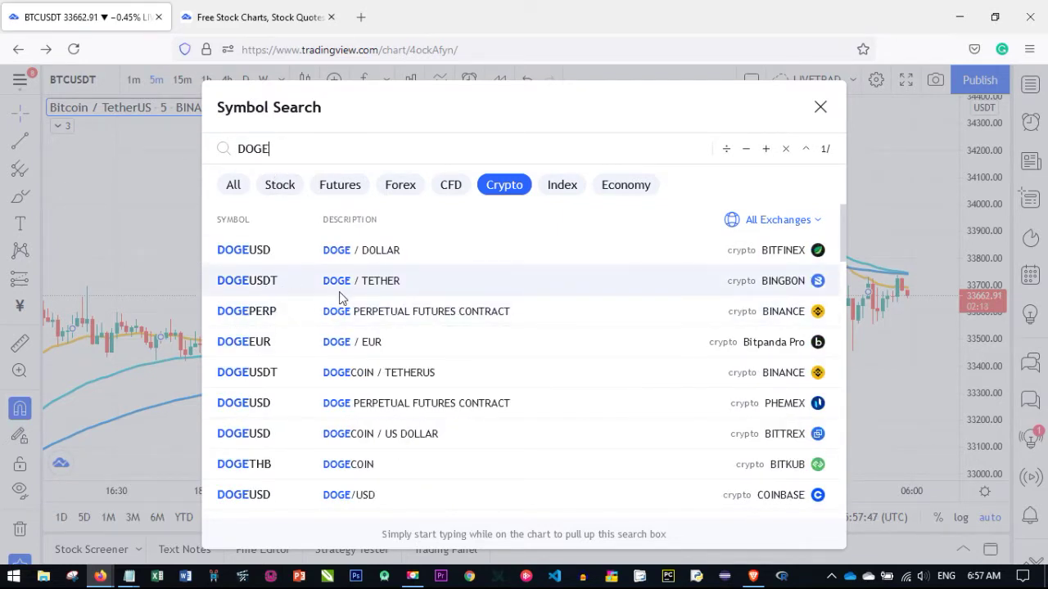
pyautogui.click(251, 289)
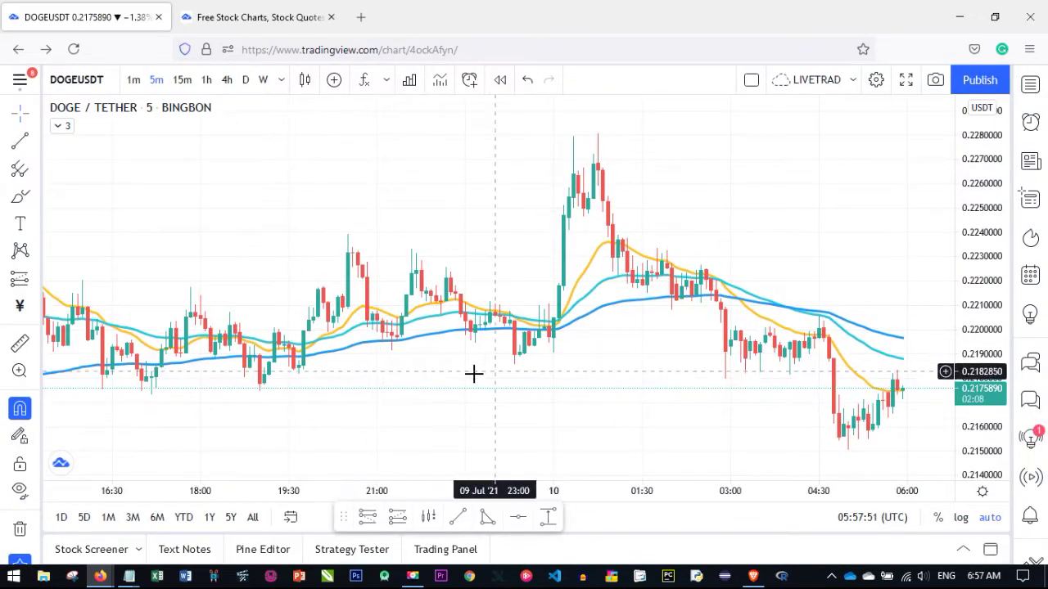
# - Look over the recent DOGEUSDT price movement and the crypto symbols offered in the symbol search
pyautogui.moveTo(625, 337); pyautogui.dragTo(463, 325)
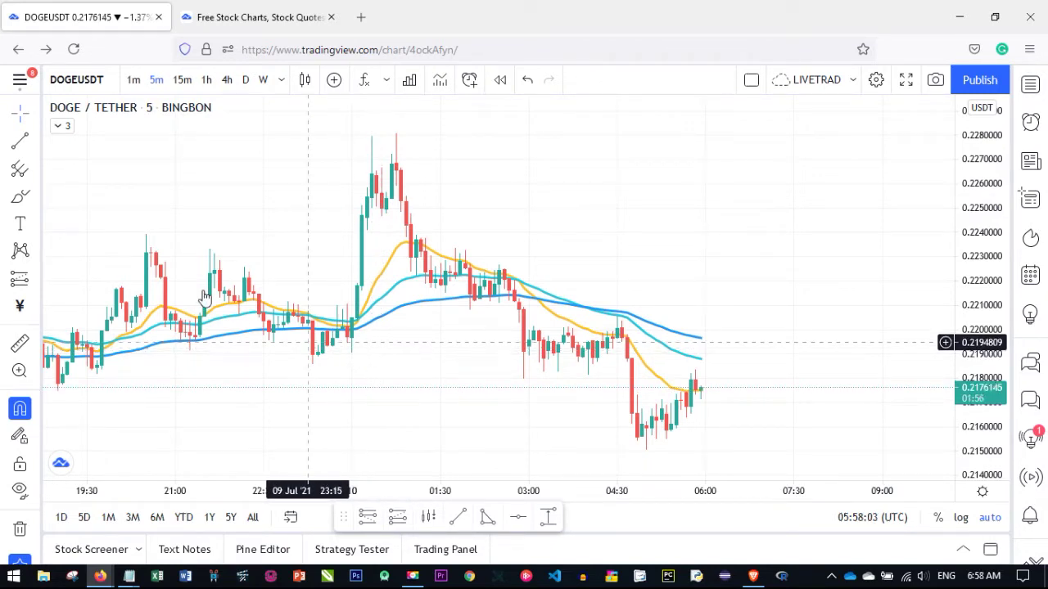
pyautogui.click(89, 80)
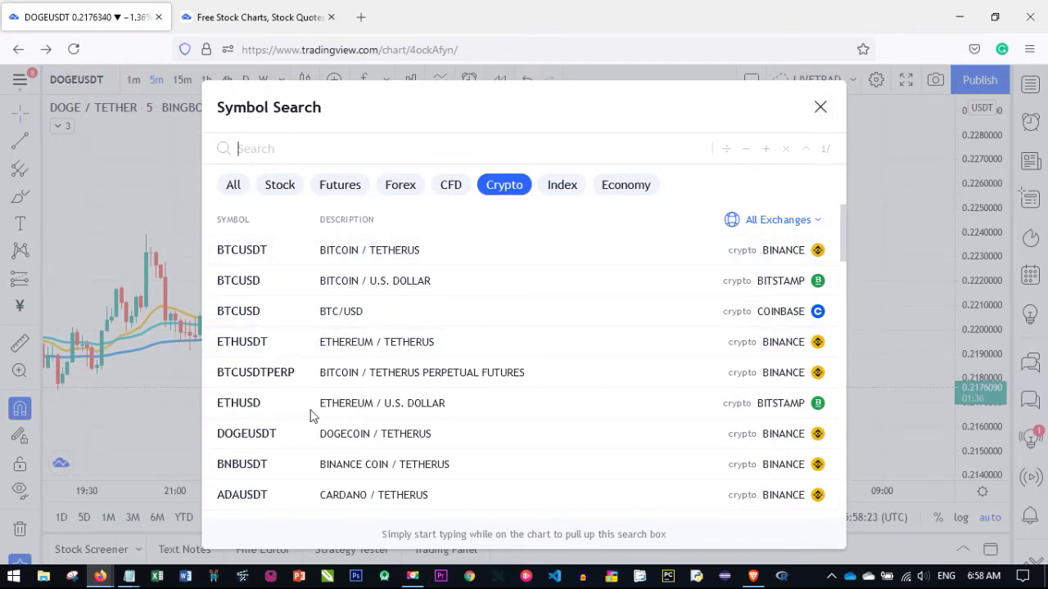
pyautogui.click(819, 109)
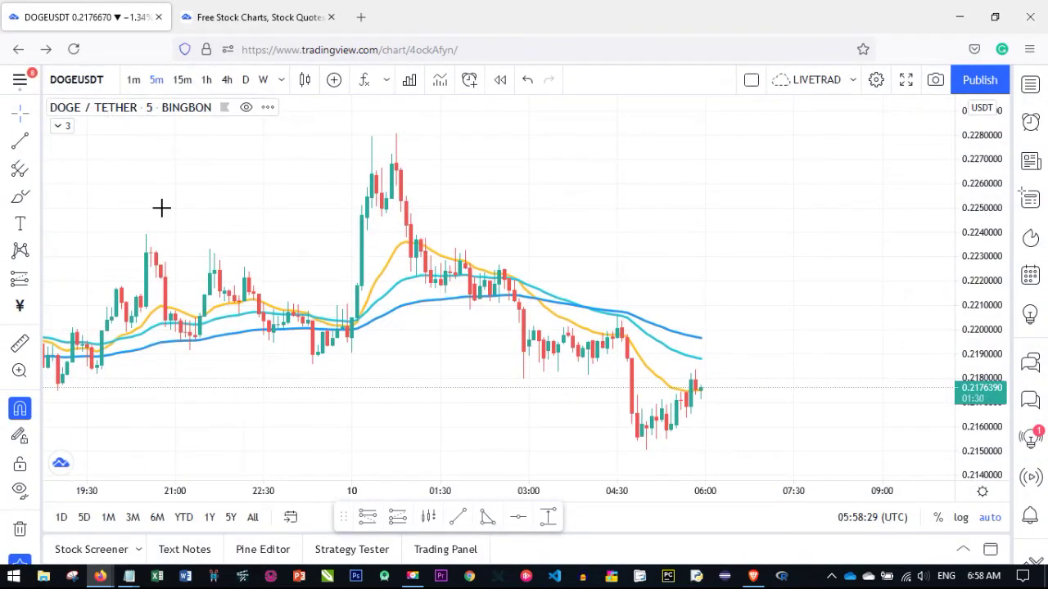
# - Show the watchlist and load the BTCUSDT, ETHUSDT and BNBUSDT charts from it in turn
pyautogui.click(1030, 86)
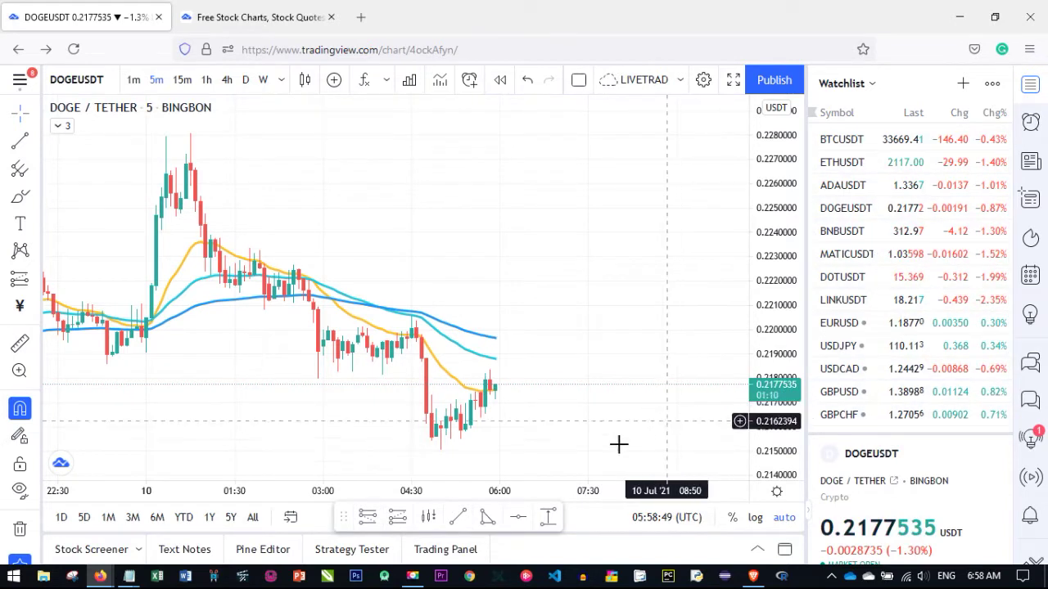
pyautogui.moveTo(279, 320); pyautogui.dragTo(444, 332)
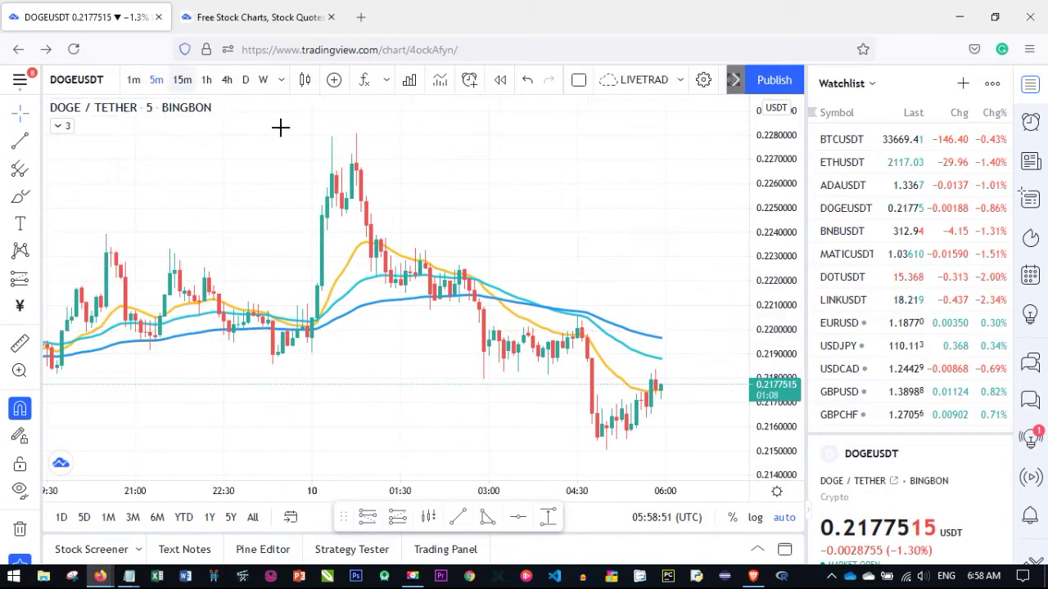
pyautogui.click(849, 144)
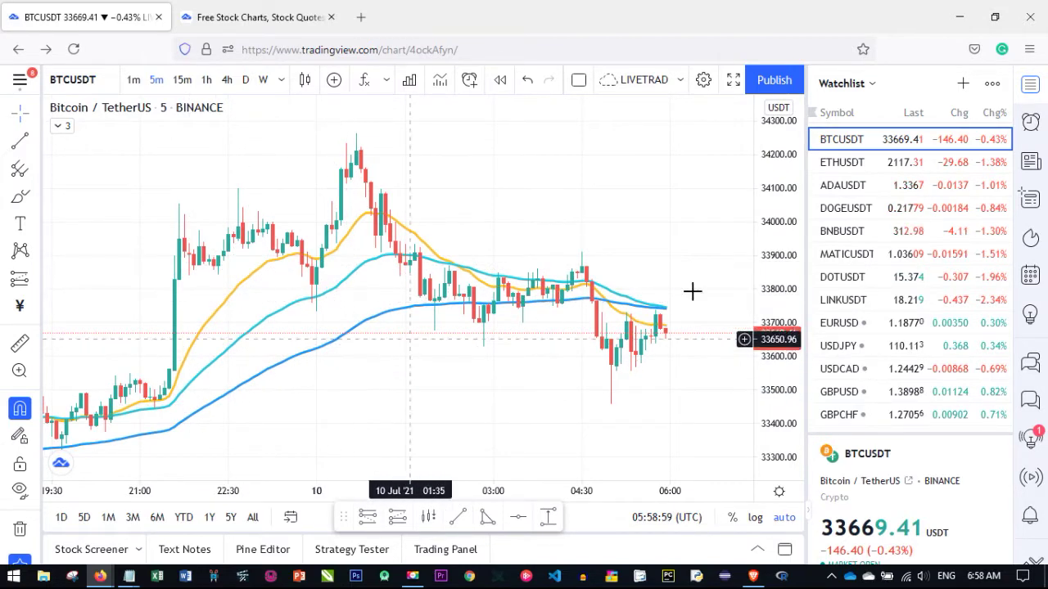
pyautogui.click(851, 165)
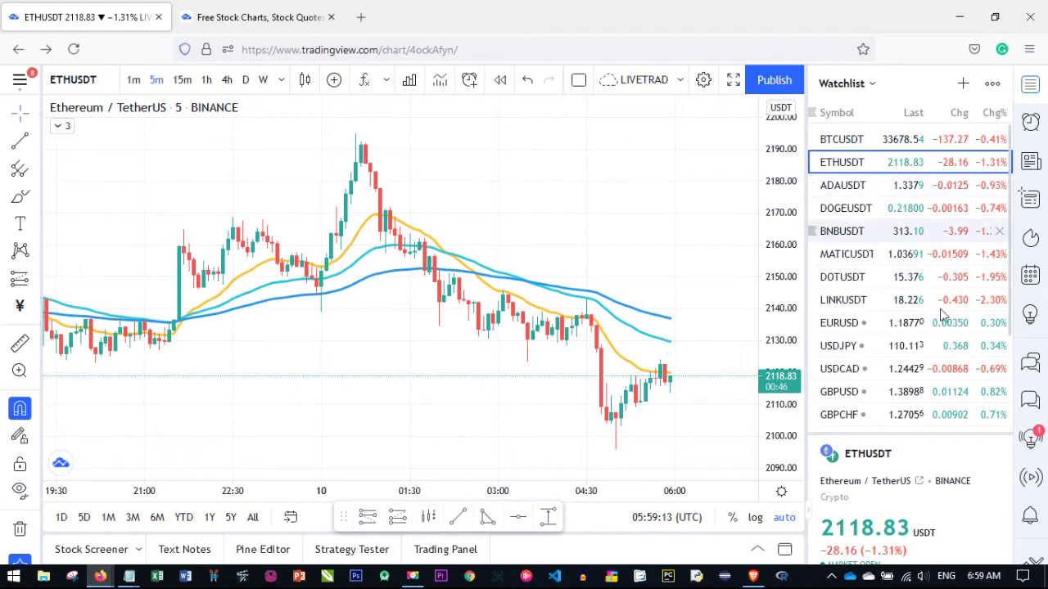
pyautogui.click(843, 232)
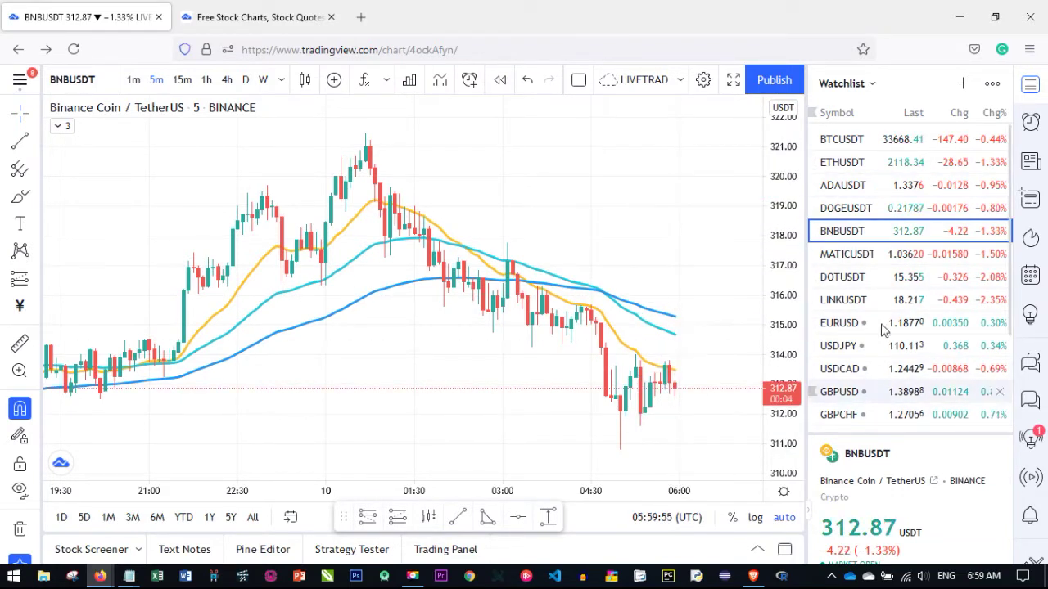
# - Look through the Forex and Crypto categories for adding watchlist symbols, and remove MATICUSDT from the watchlist
pyautogui.click(962, 86)
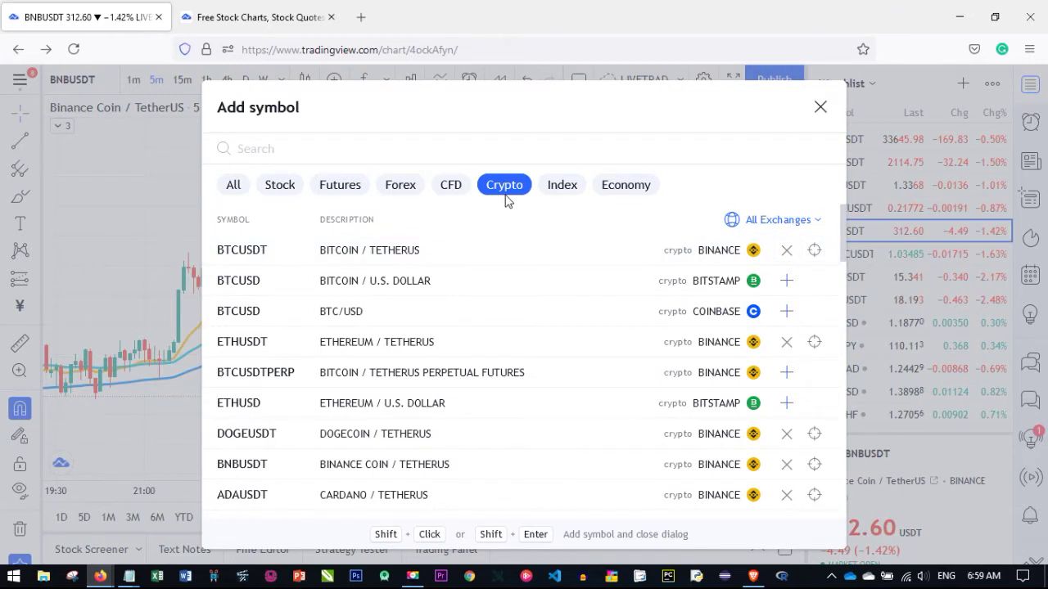
pyautogui.click(401, 185)
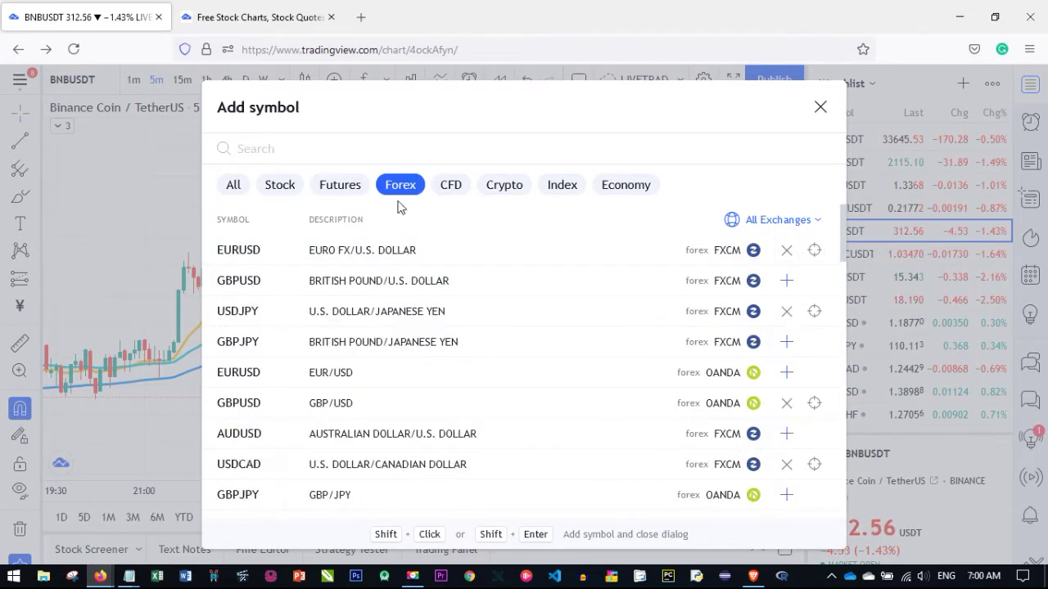
pyautogui.click(515, 190)
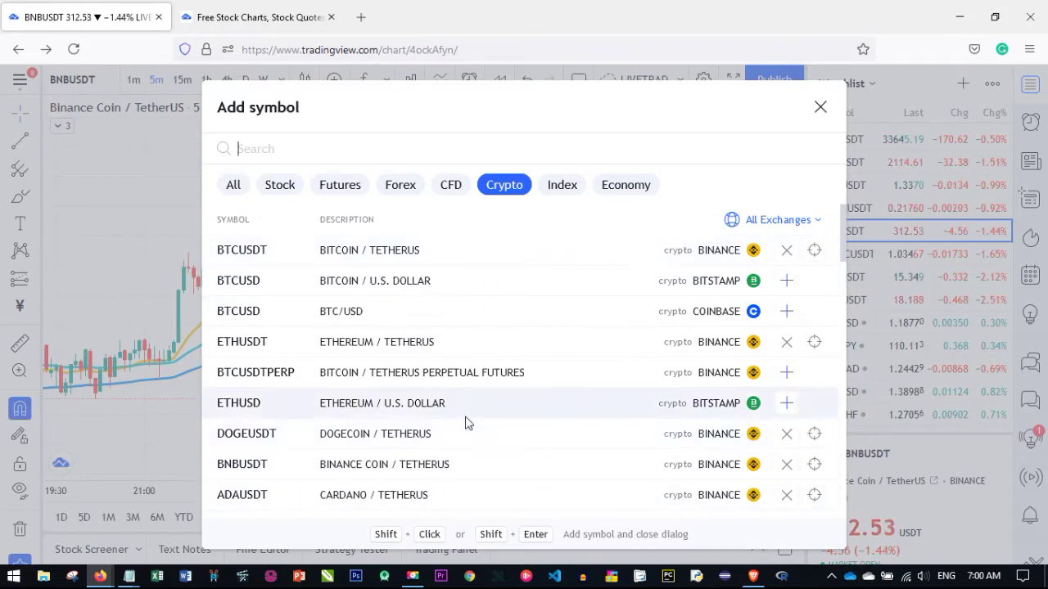
pyautogui.scroll(-5, 475, 417)
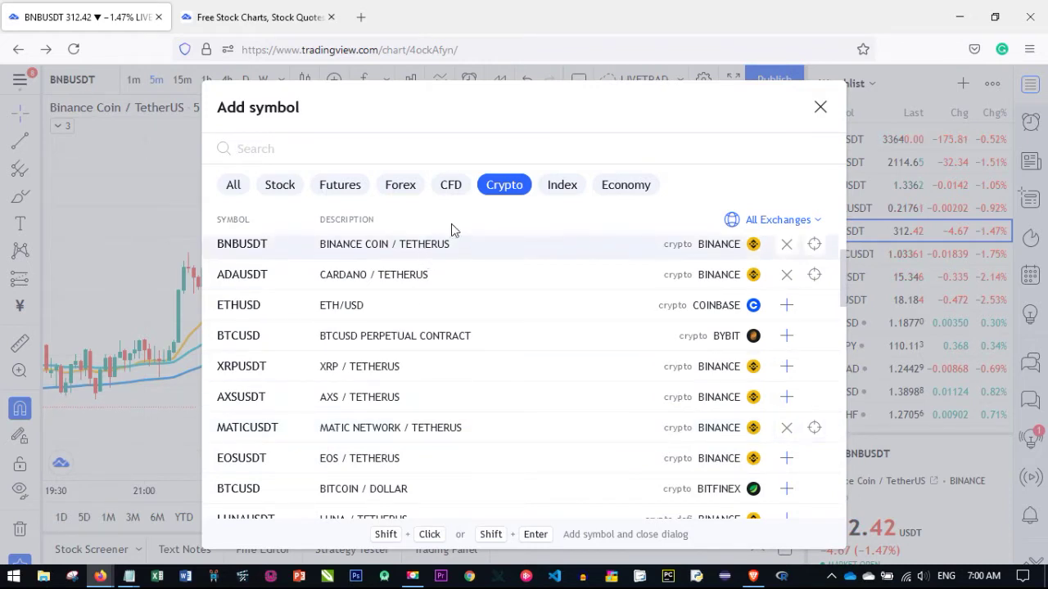
pyautogui.click(347, 436)
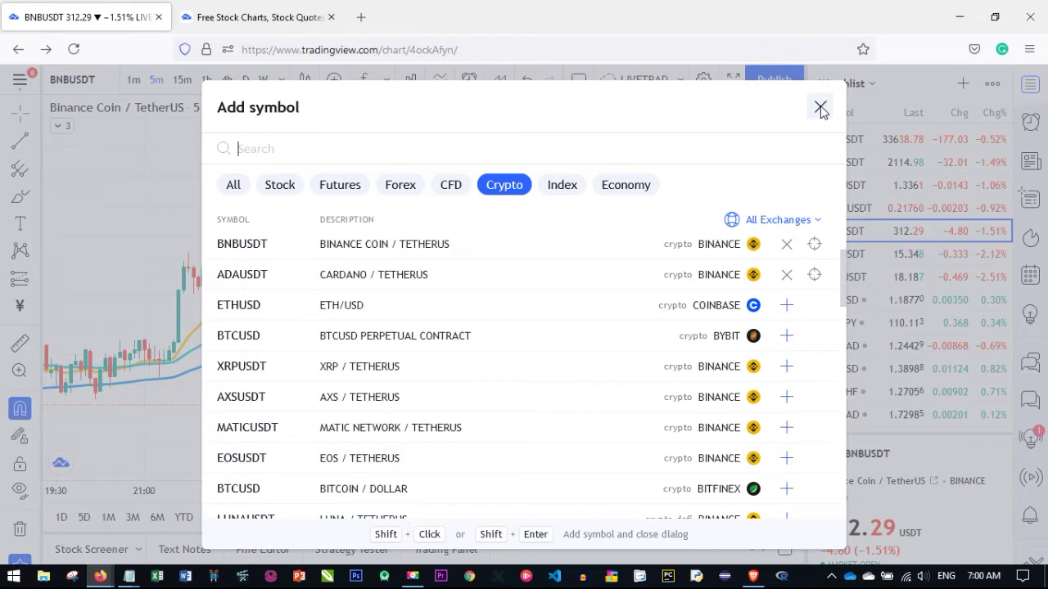
# - Look over more crypto symbols and the Futures category, close the symbol dialog, and review the whole watchlist
pyautogui.scroll(-3, 475, 405)
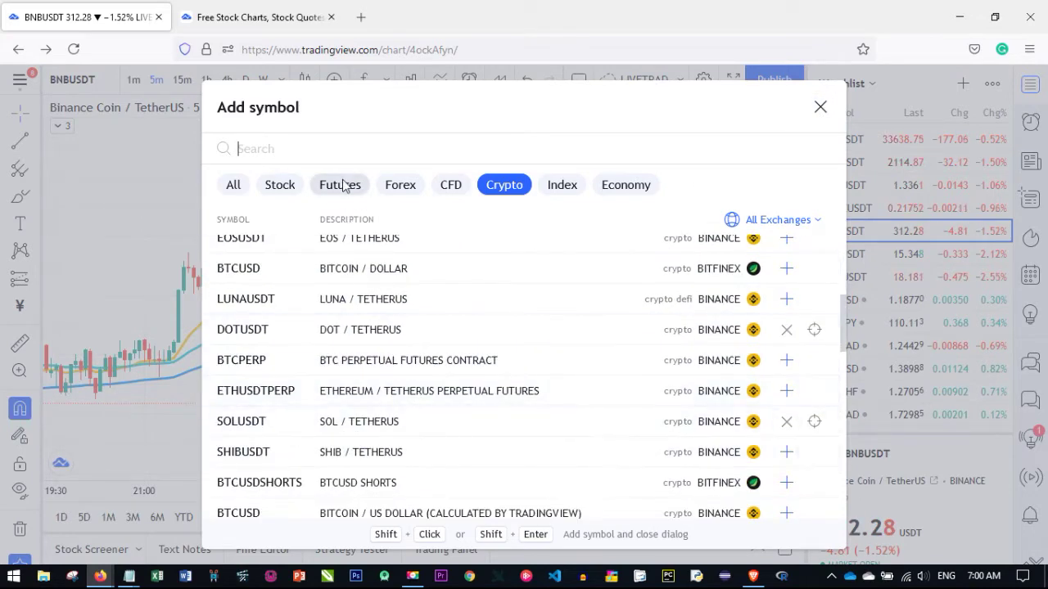
pyautogui.click(345, 187)
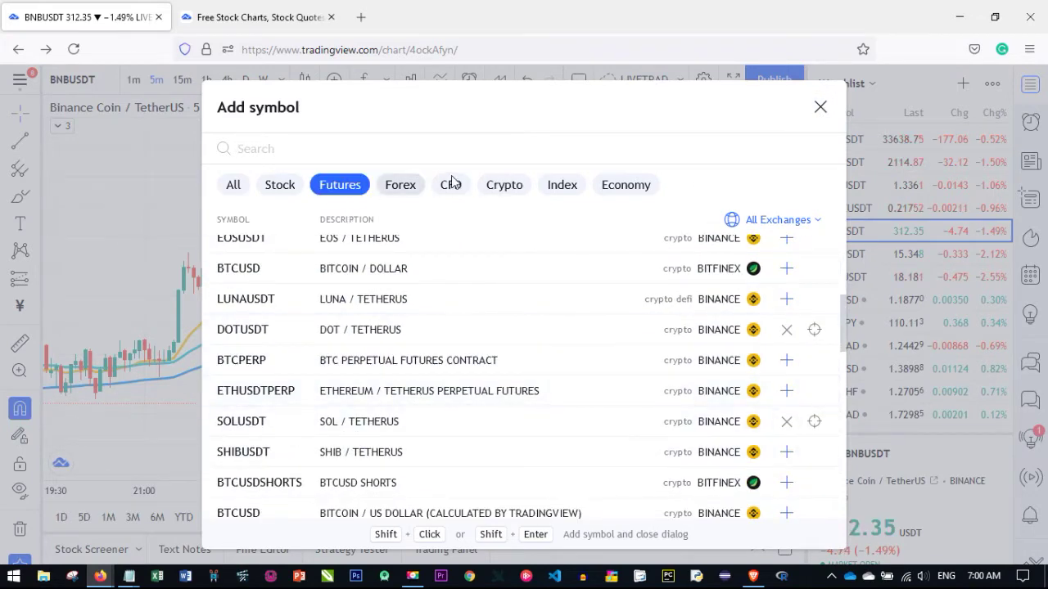
pyautogui.click(821, 109)
pyautogui.scroll(-3, 928, 340)
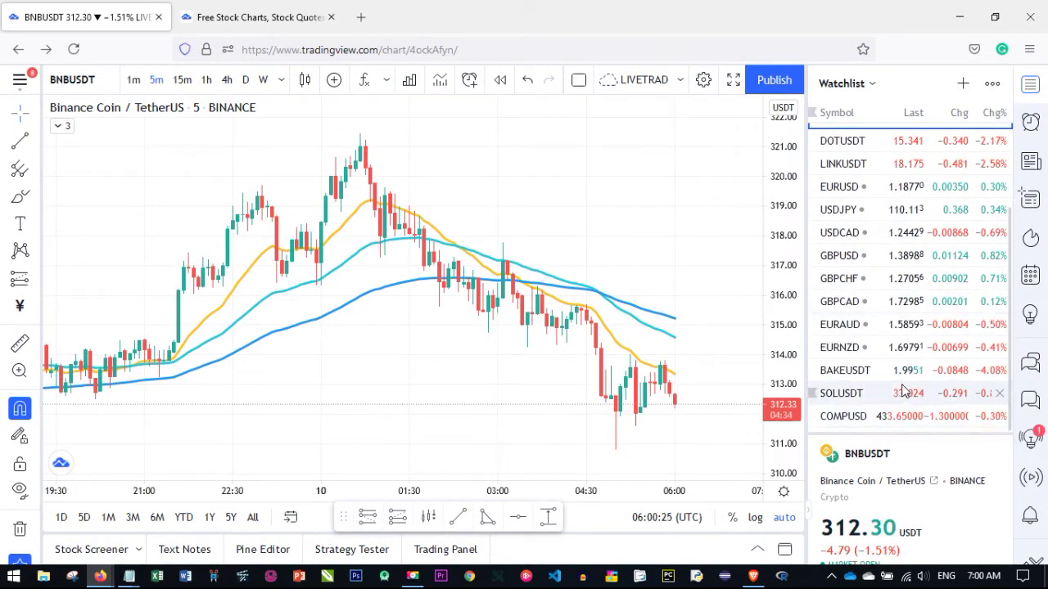
pyautogui.scroll(3, 901, 391)
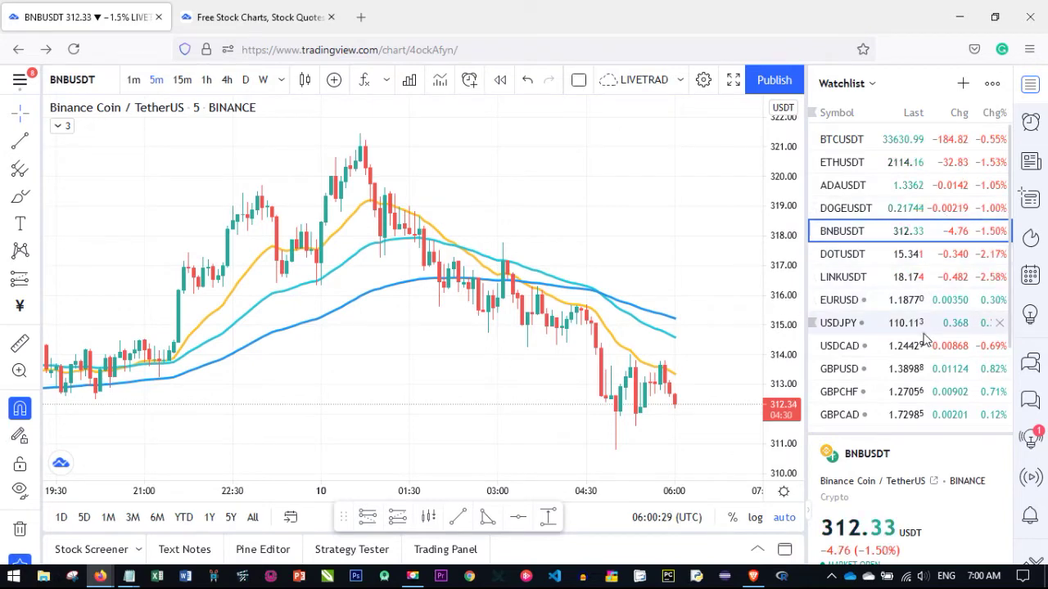
# - Load the BTCUSDT and ETHUSDT charts in turn from the watchlist, and hide the watchlist
pyautogui.click(1030, 86)
pyautogui.click(1029, 86)
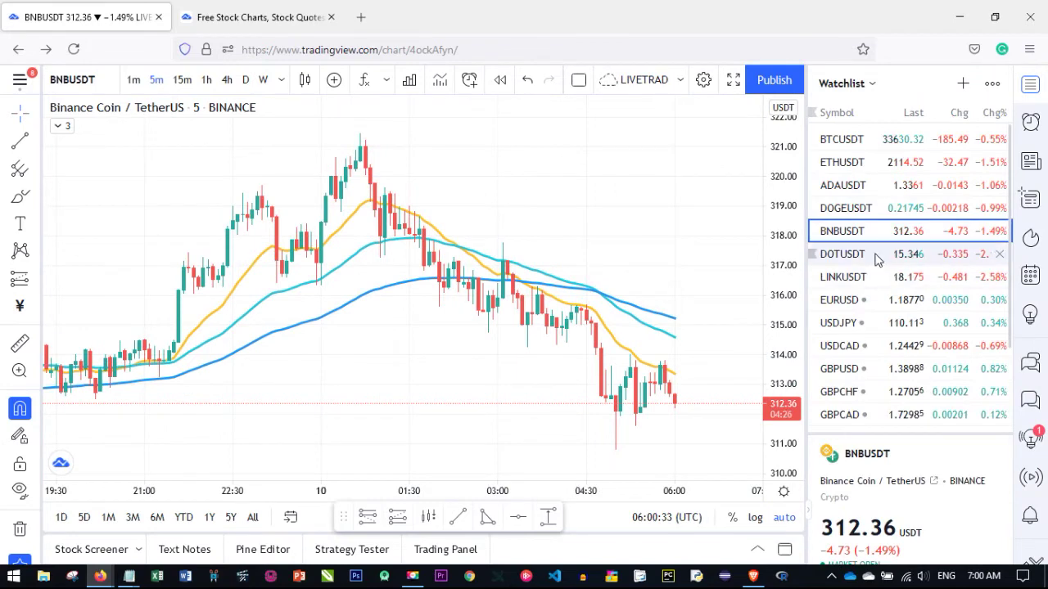
pyautogui.click(841, 141)
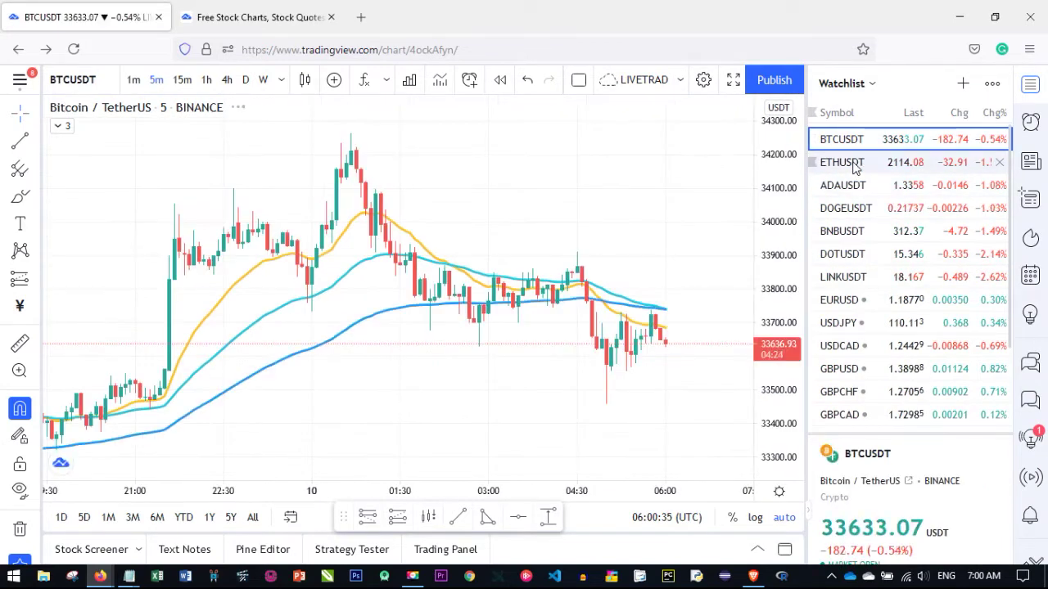
pyautogui.click(851, 162)
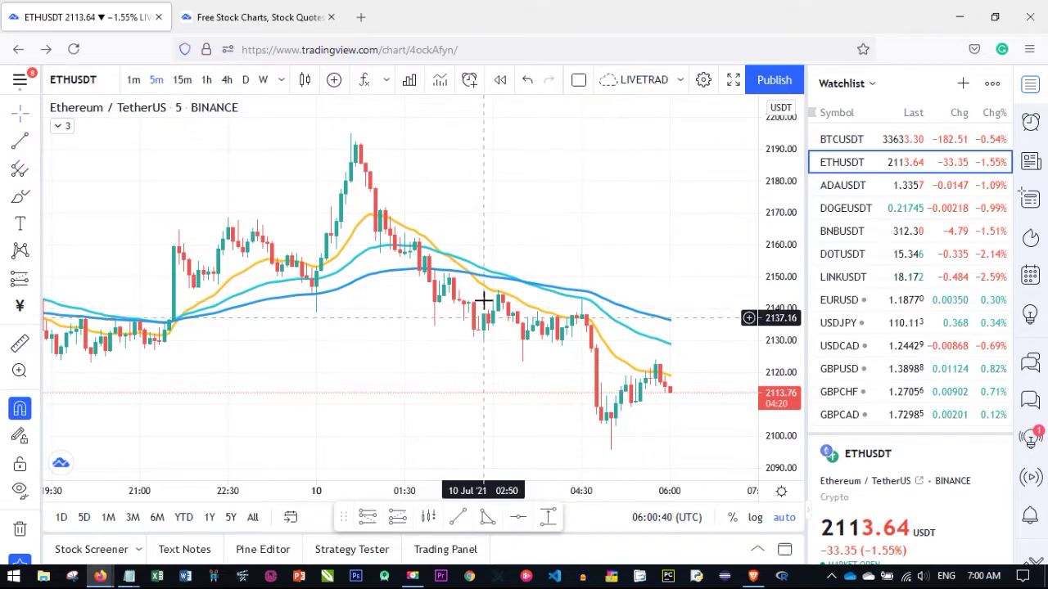
pyautogui.click(1031, 87)
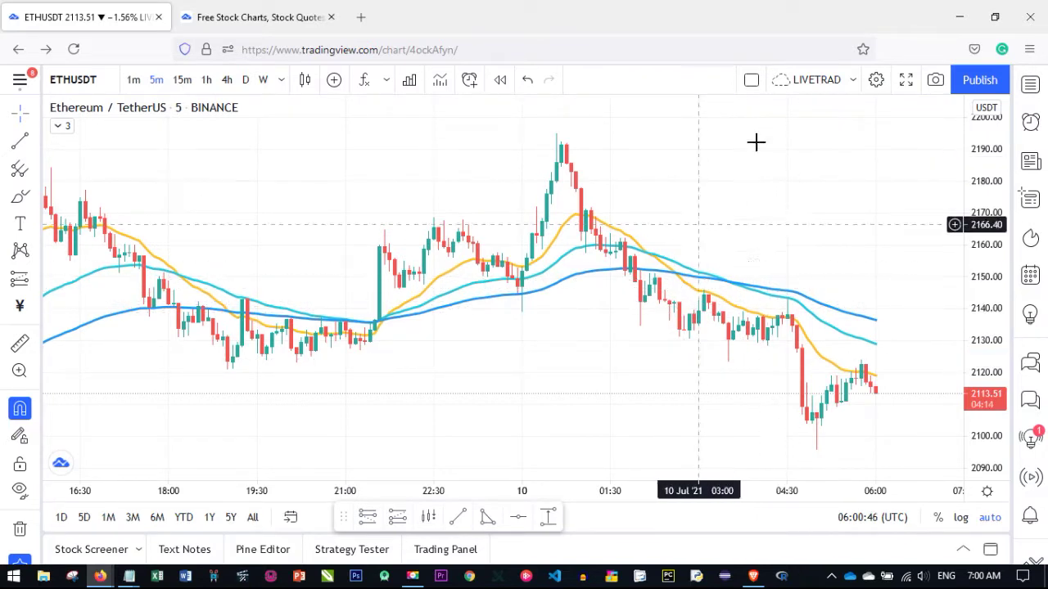
# - Examine the multi-chart layout and sync options, and look over the recent 5-minute ETHUSDT candles
pyautogui.click(751, 81)
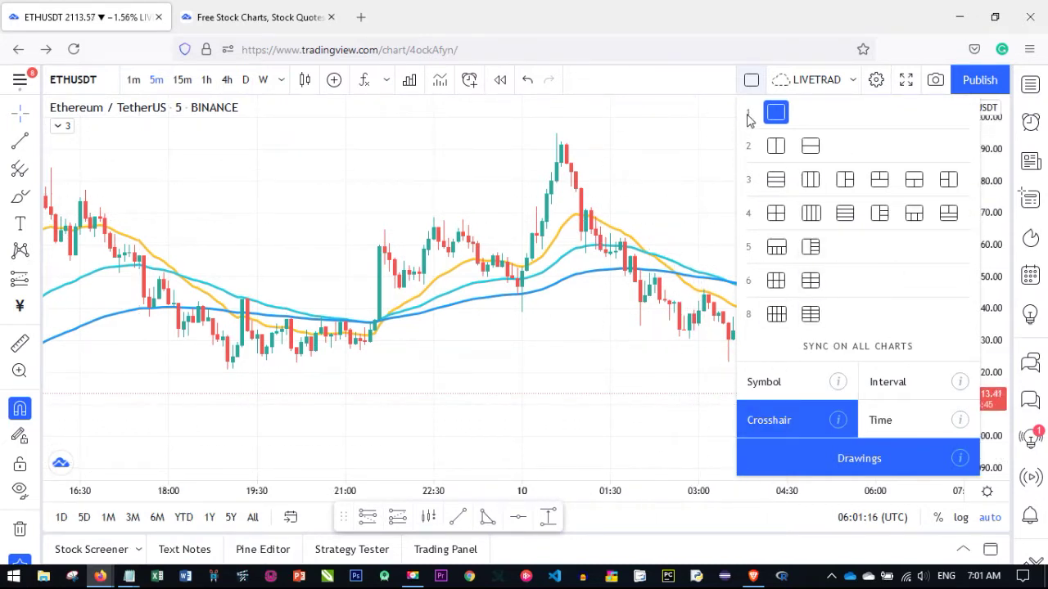
pyautogui.click(751, 82)
pyautogui.moveTo(534, 271); pyautogui.dragTo(501, 271)
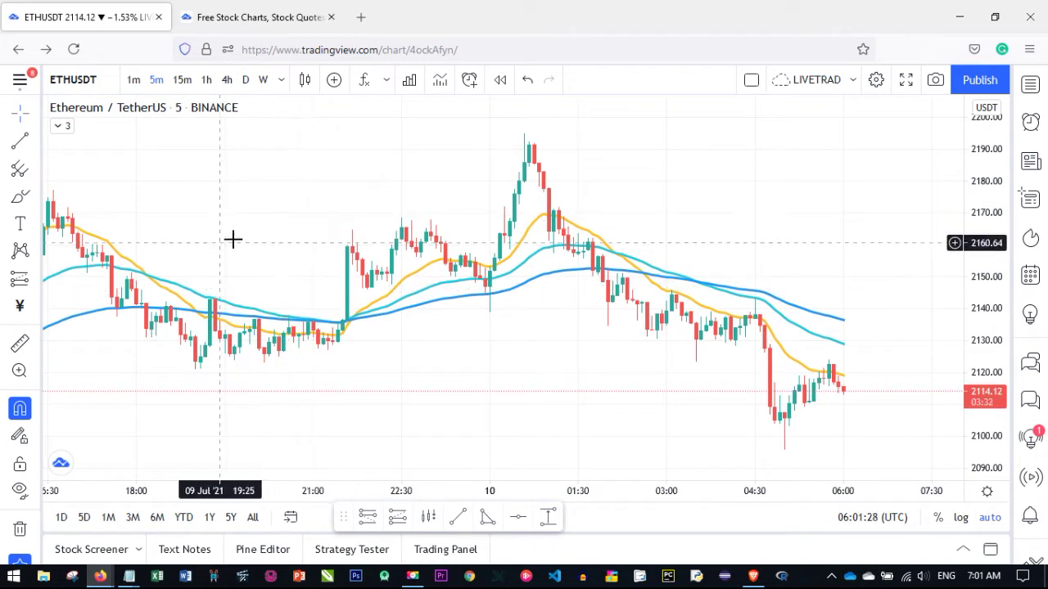
pyautogui.hscroll(-5, 393, 315)
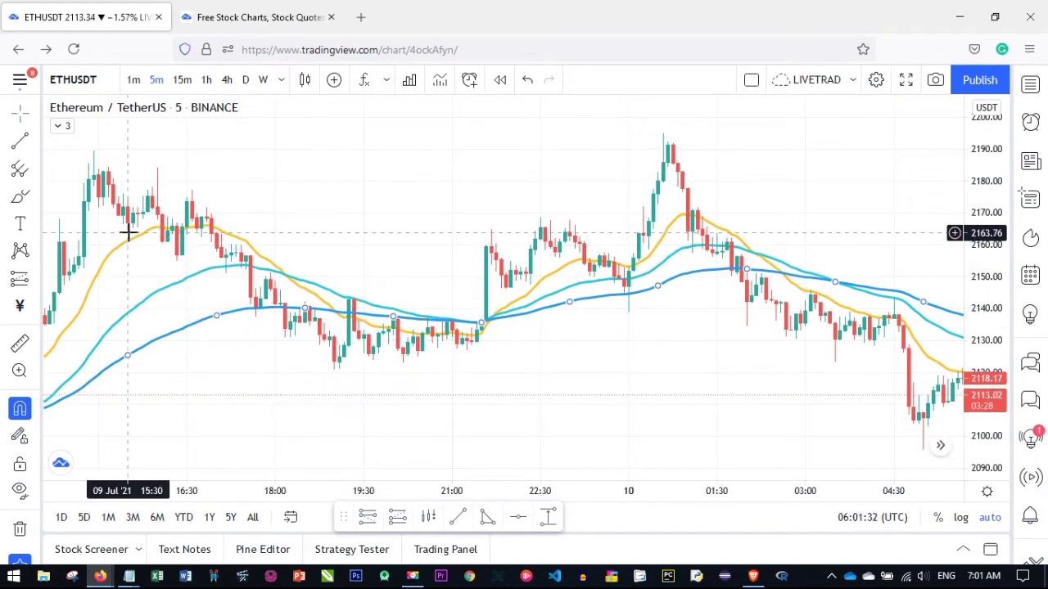
pyautogui.moveTo(467, 262); pyautogui.dragTo(369, 292)
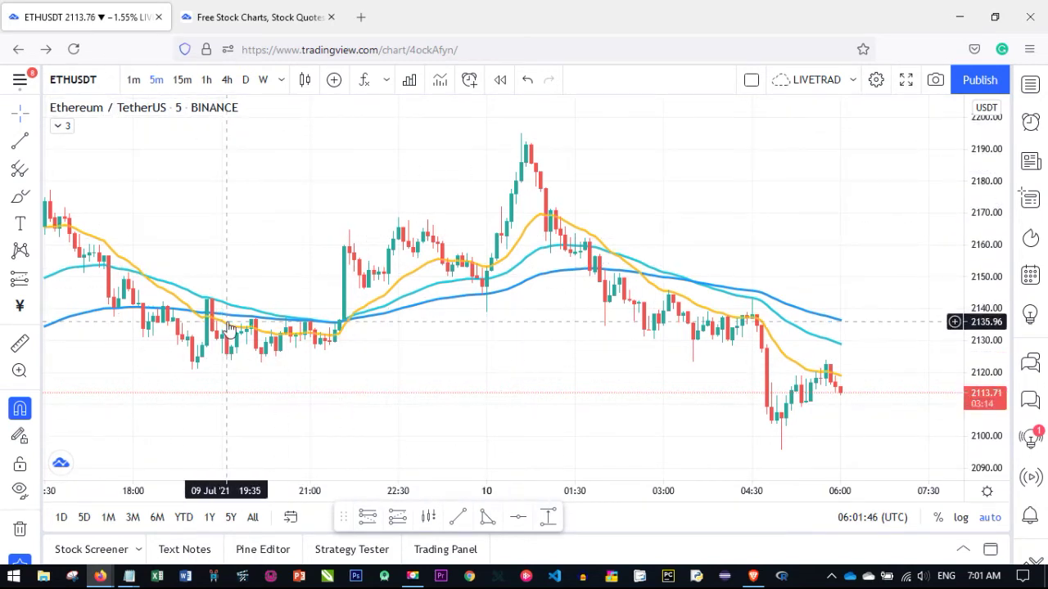
pyautogui.moveTo(483, 243); pyautogui.dragTo(538, 241)
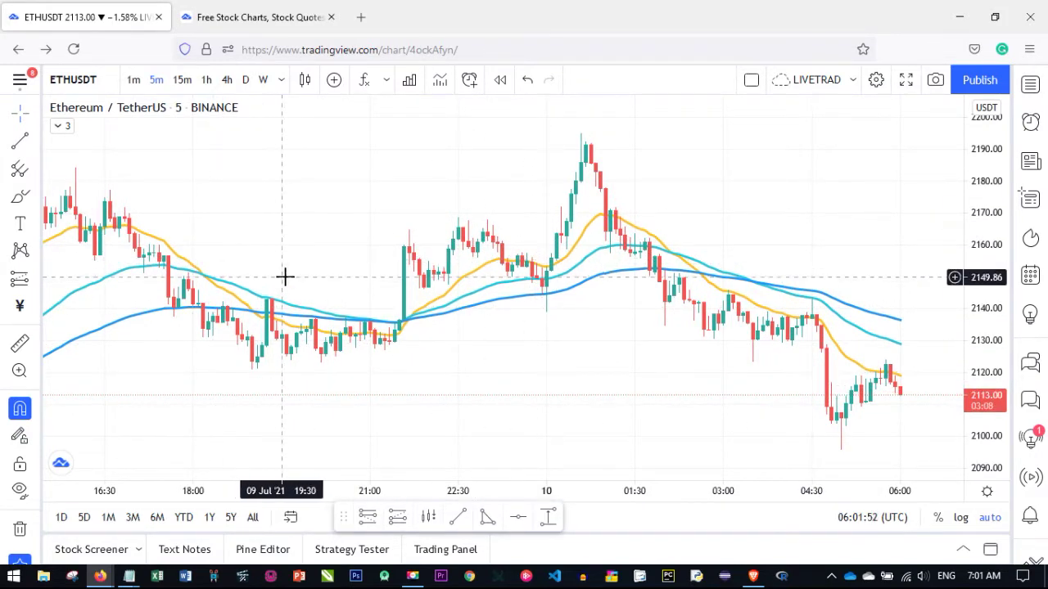
pyautogui.hscroll(3, 446, 352)
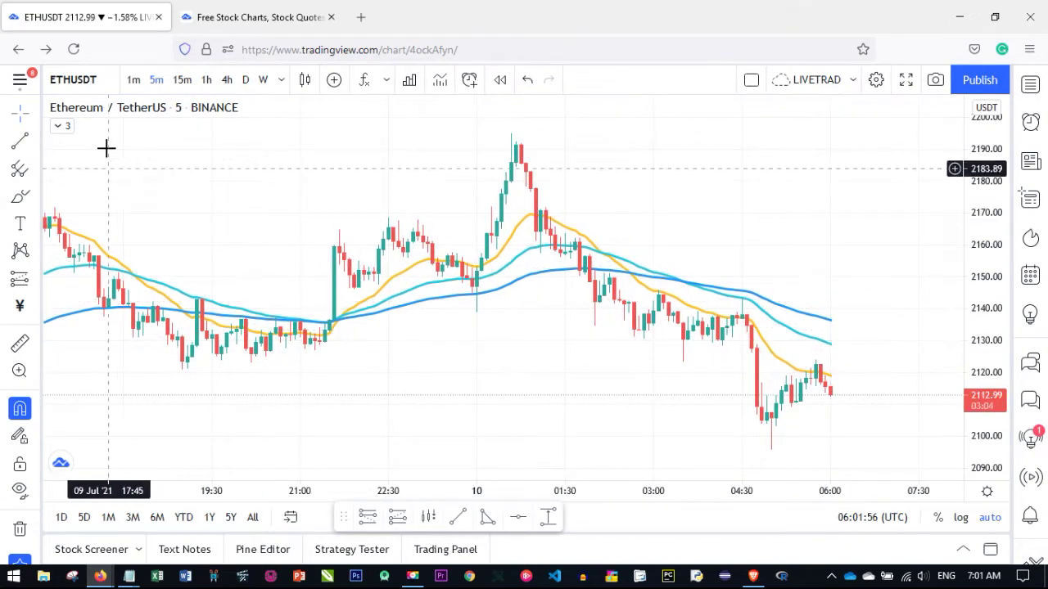
# - Examine the time intervals offered for the chart, from seconds up to ranges
pyautogui.click(280, 80)
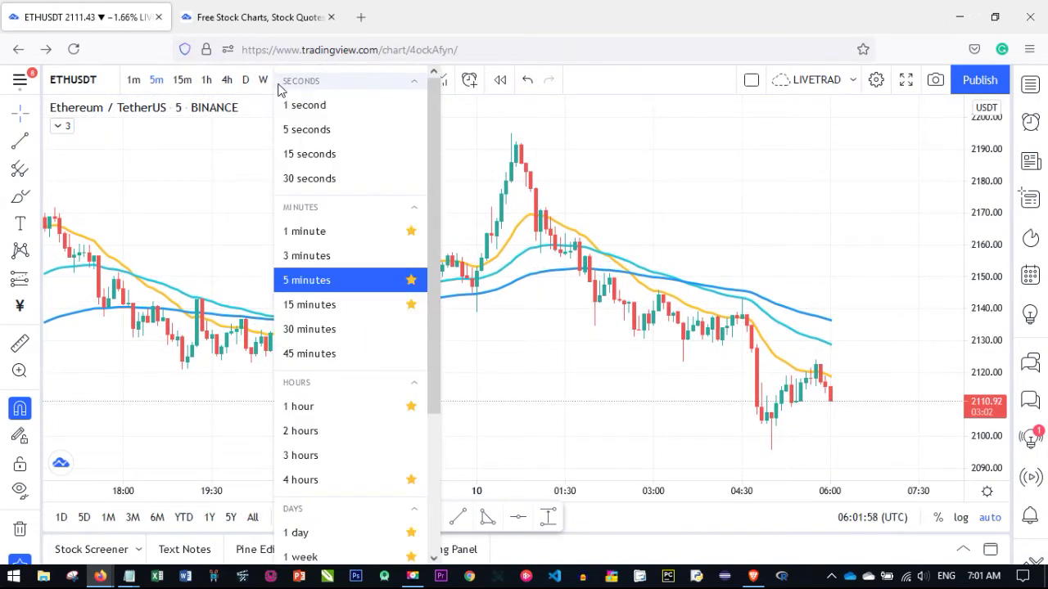
pyautogui.scroll(-3, 326, 246)
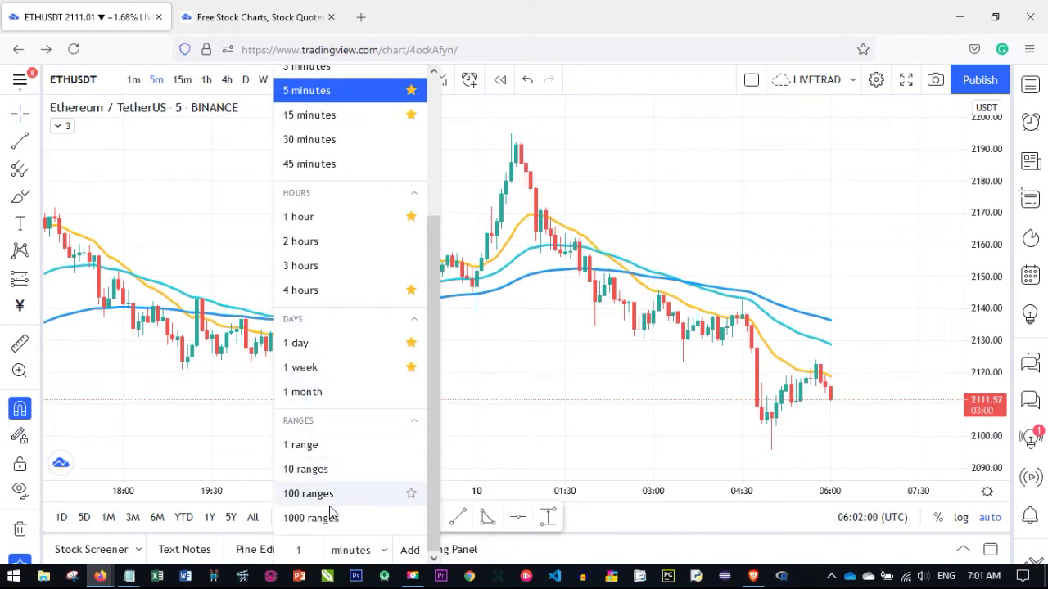
pyautogui.scroll(3, 316, 384)
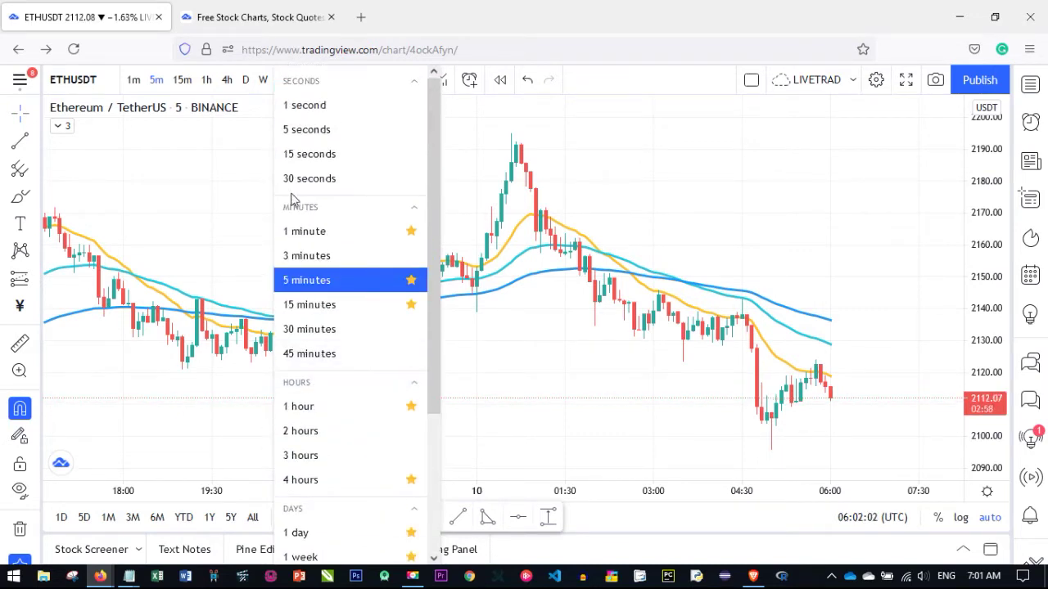
pyautogui.scroll(-3, 320, 143)
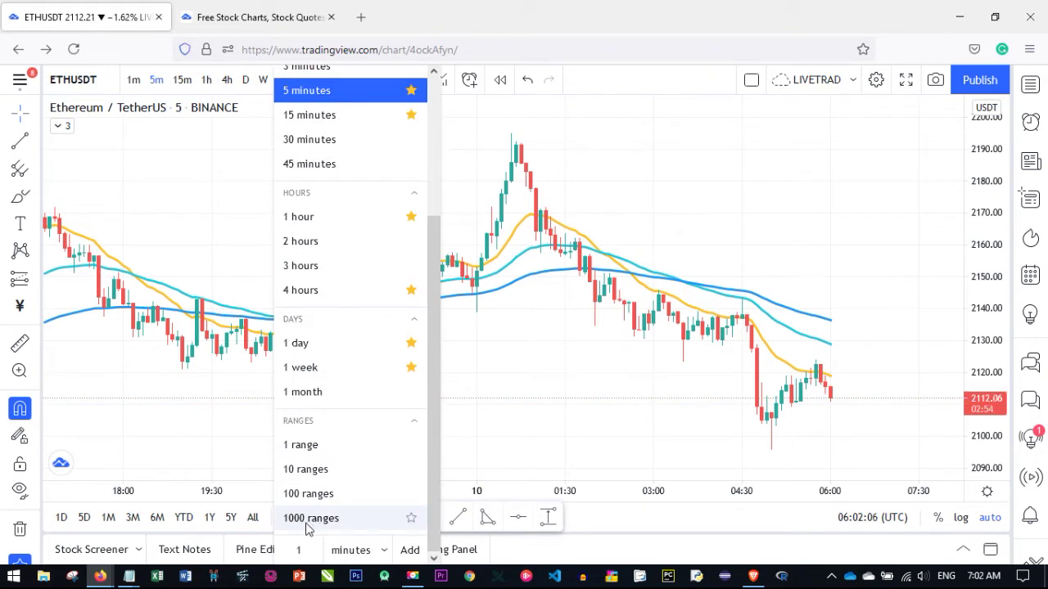
pyautogui.scroll(3, 304, 434)
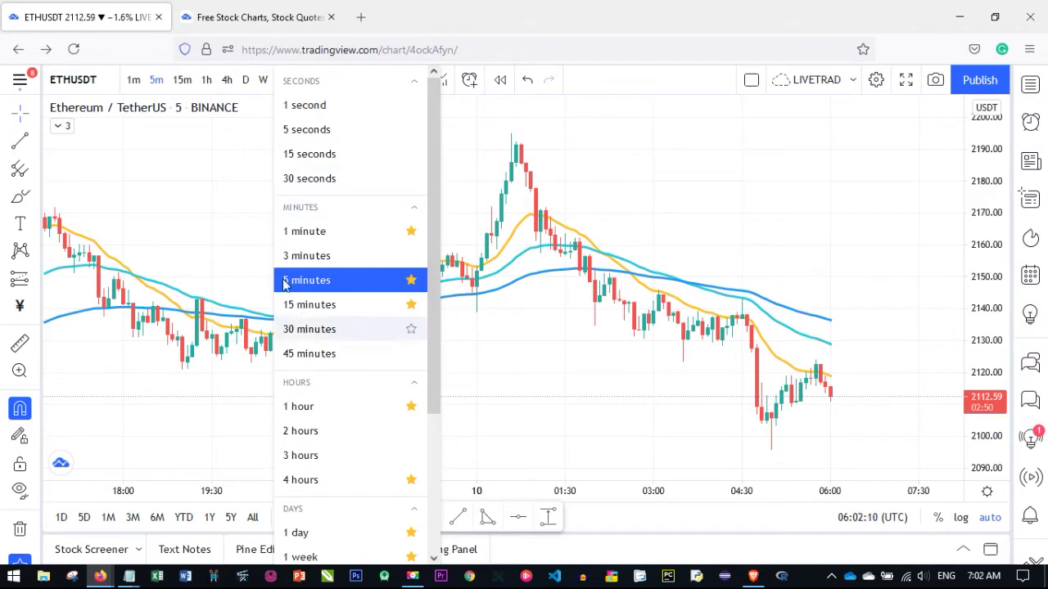
# - Try to switch the ETHUSDT chart to the 1-second interval, and dismiss the upgrade offer
pyautogui.click(310, 107)
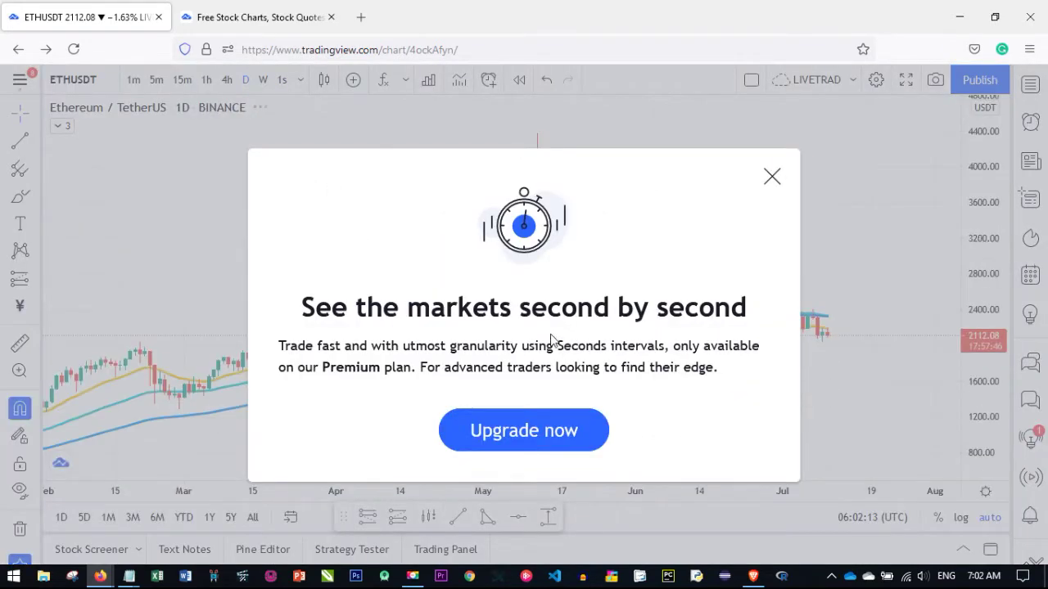
pyautogui.click(772, 179)
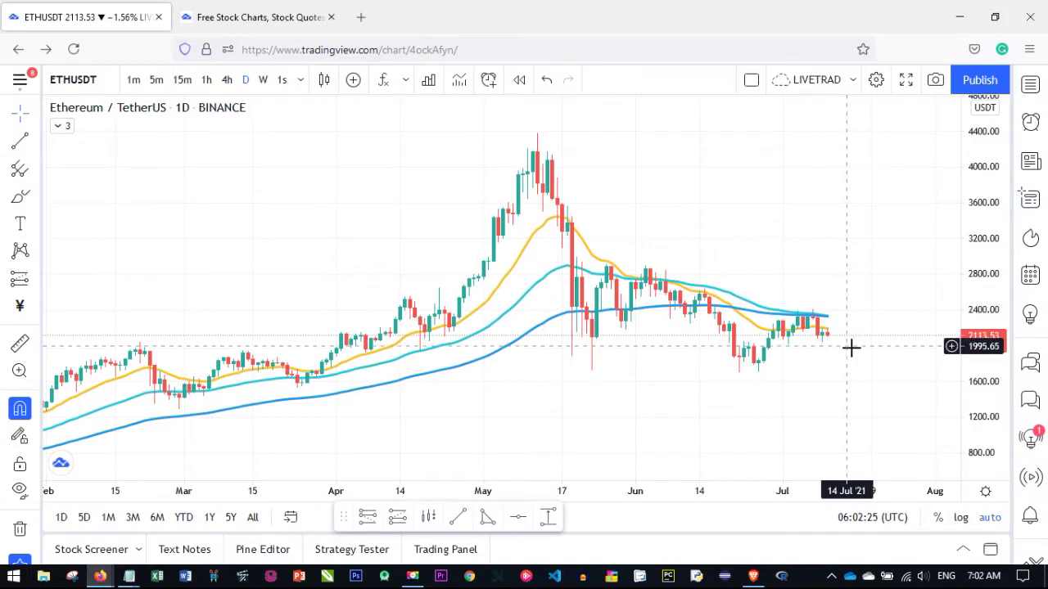
pyautogui.click(283, 80)
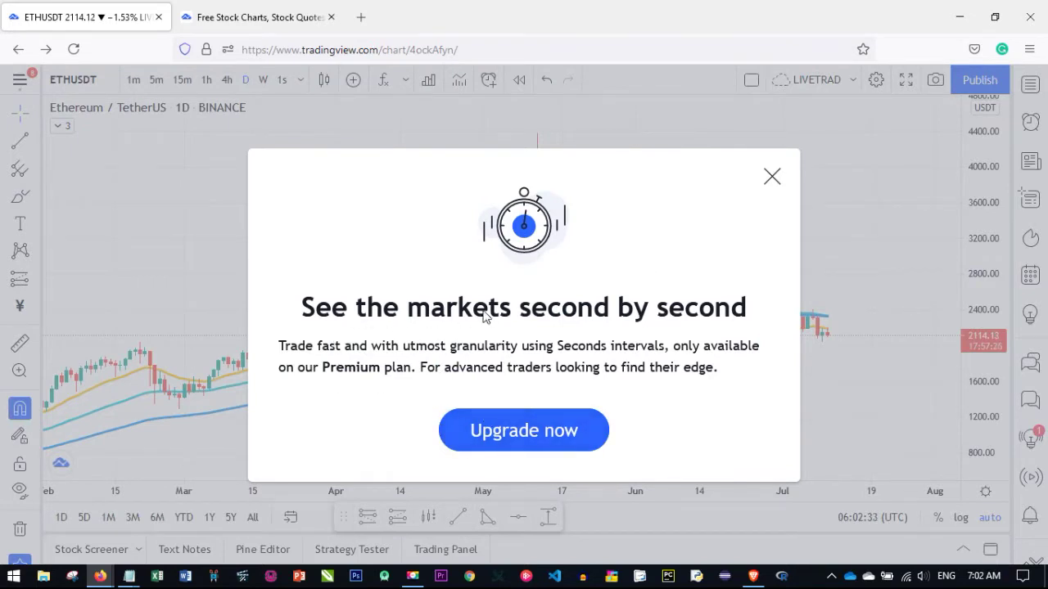
pyautogui.click(772, 178)
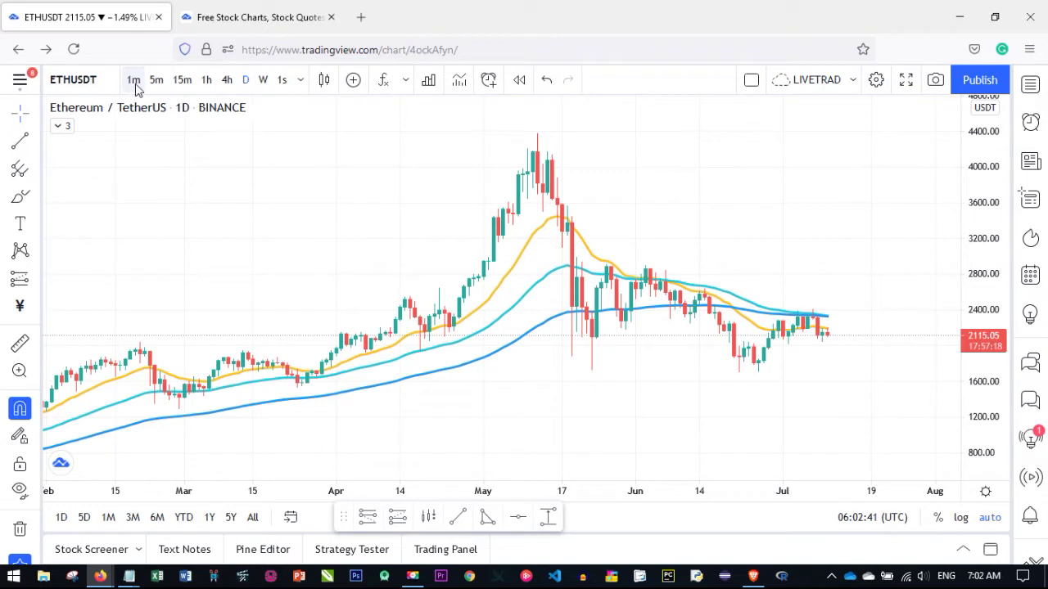
# - Set the ETHUSDT chart to the 1-minute interval
pyautogui.click(302, 79)
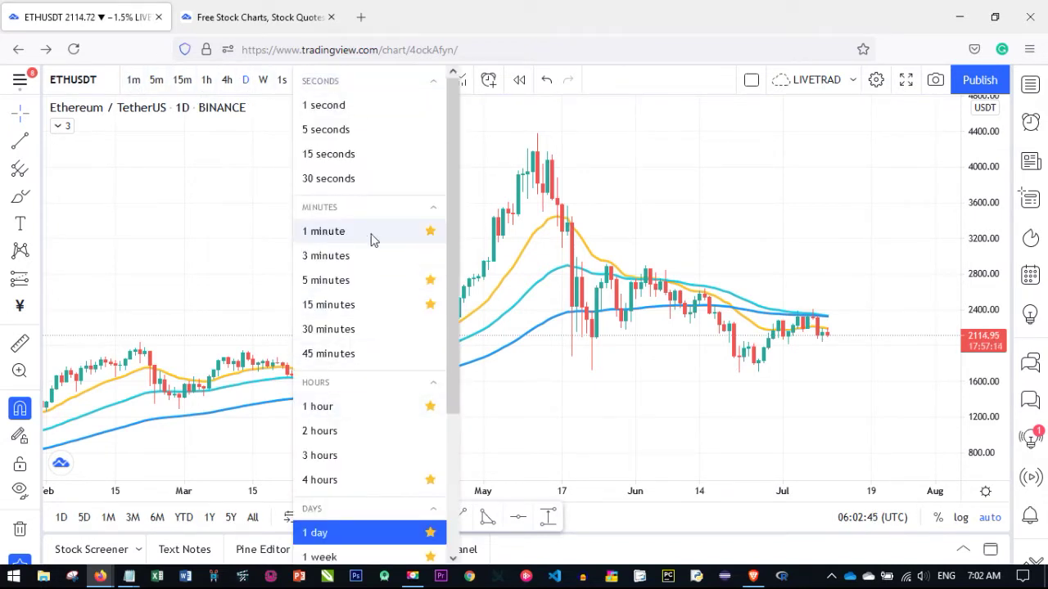
pyautogui.click(325, 232)
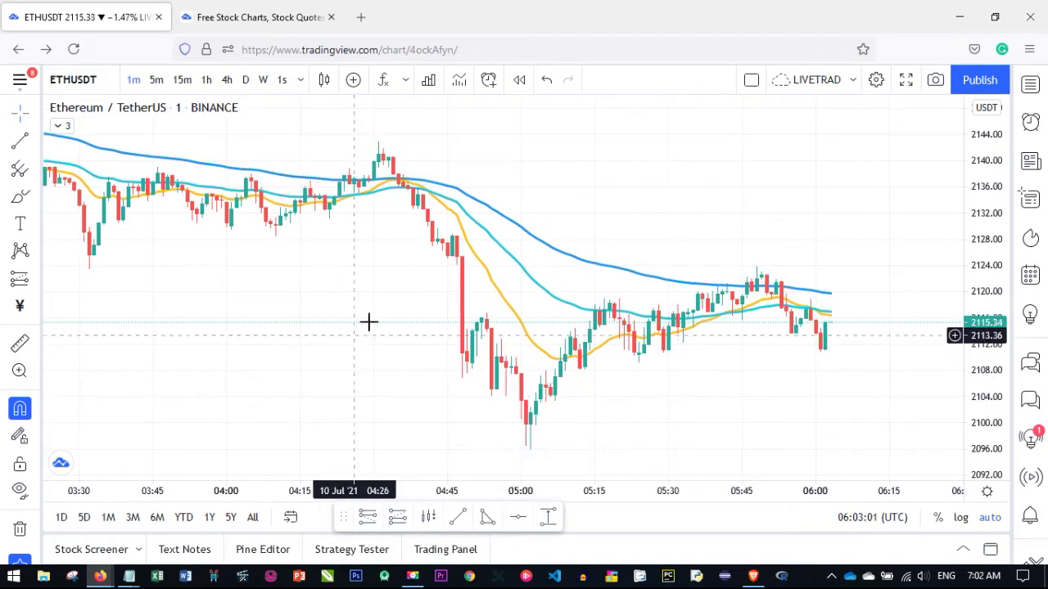
pyautogui.moveTo(619, 307); pyautogui.dragTo(595, 357)
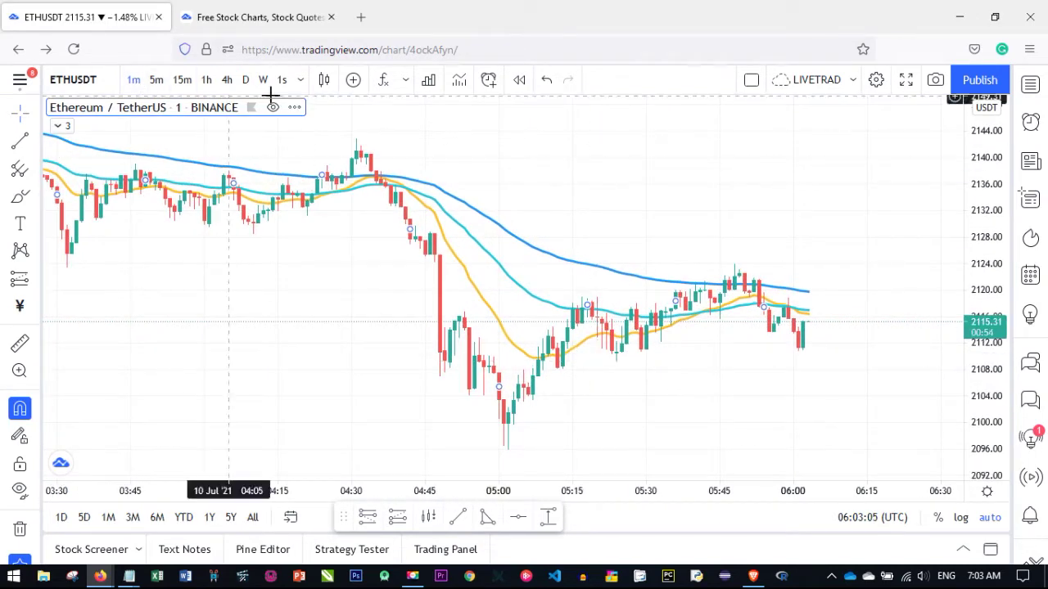
# - Compare the favourite intervals with the full interval list, keeping the current chart interval
pyautogui.click(302, 81)
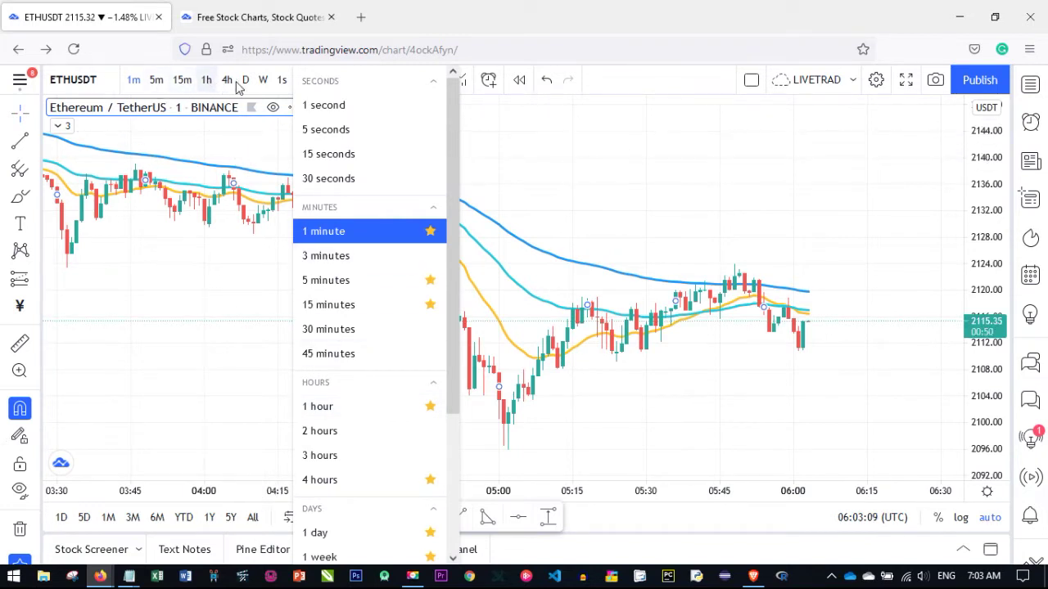
pyautogui.click(201, 269)
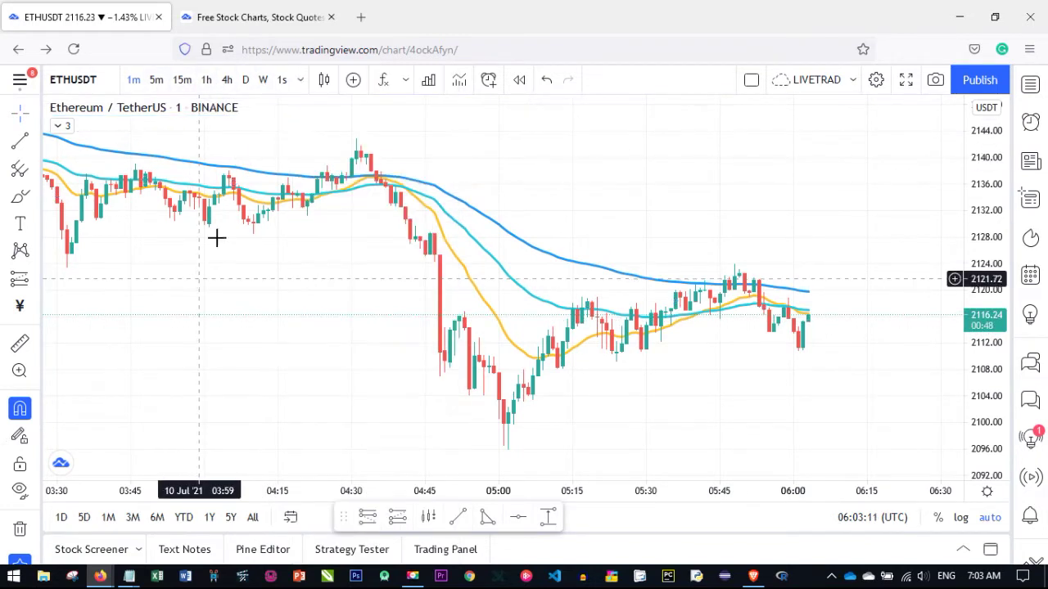
pyautogui.click(302, 83)
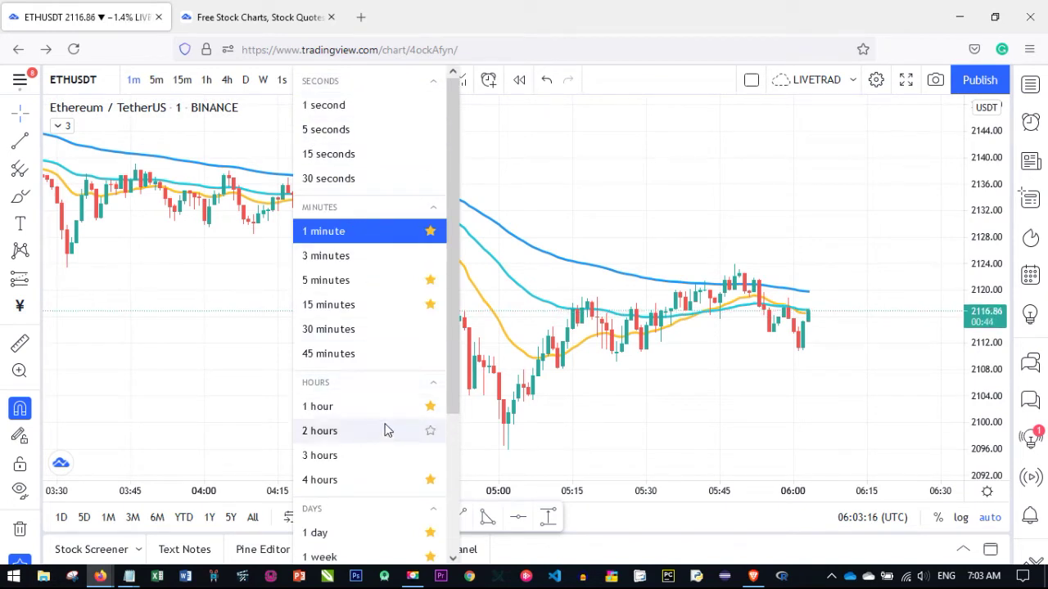
pyautogui.click(145, 265)
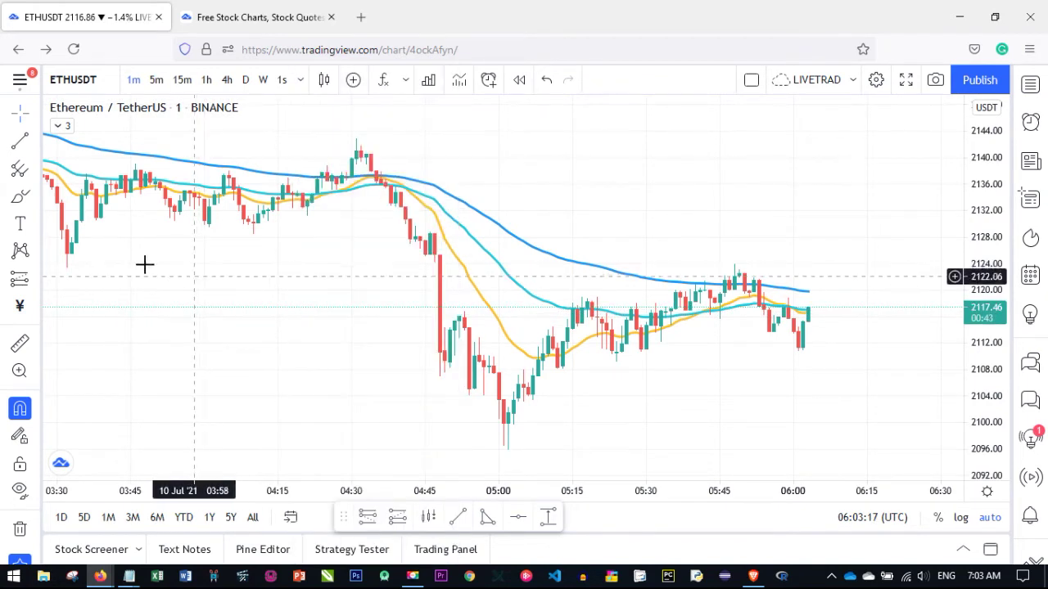
# - Switch the ETHUSDT chart through the 5-minute and 15-minute intervals to the 1-hour interval
pyautogui.click(158, 82)
pyautogui.click(180, 79)
pyautogui.click(206, 79)
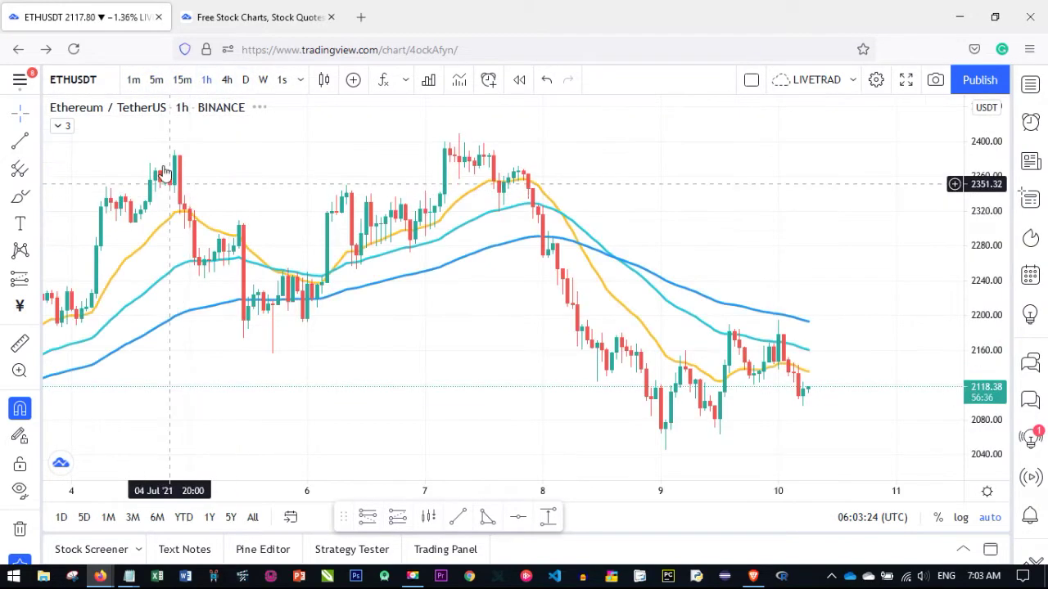
# - Add the 30-minute interval to the favourite chart intervals
pyautogui.click(300, 82)
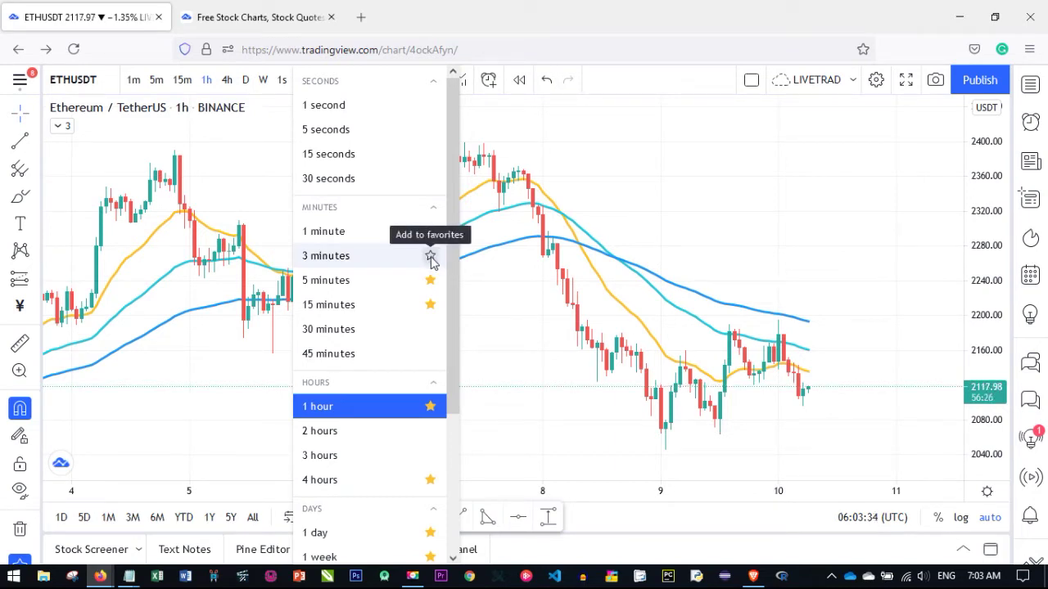
pyautogui.click(430, 256)
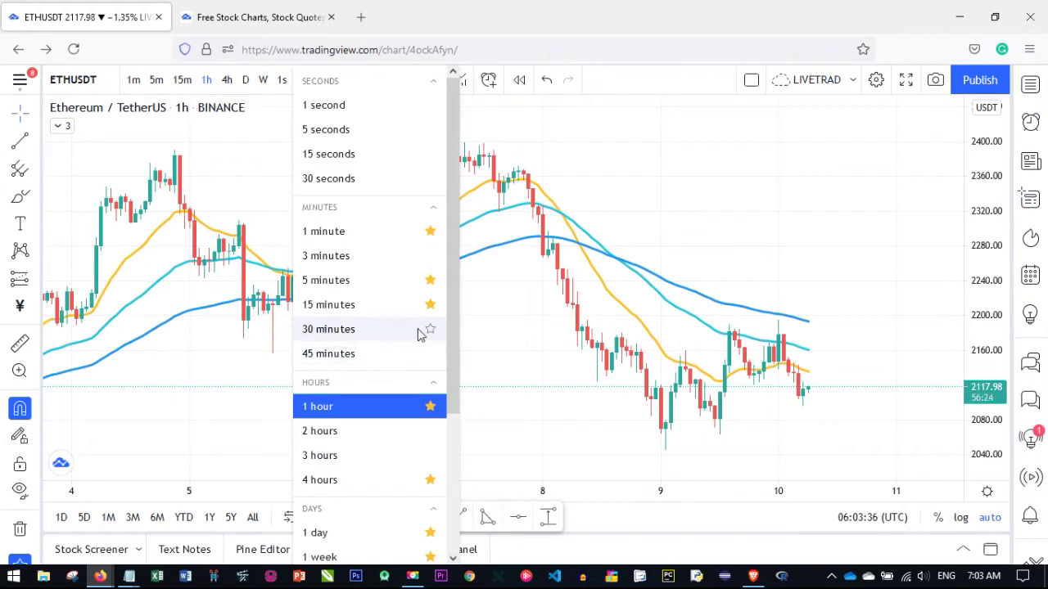
pyautogui.click(429, 330)
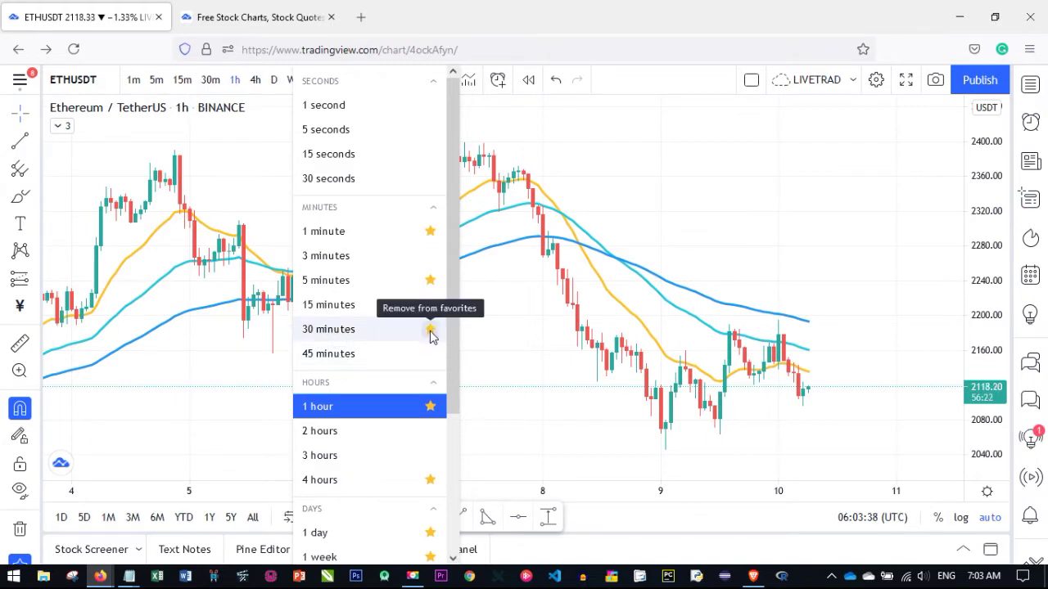
pyautogui.click(261, 283)
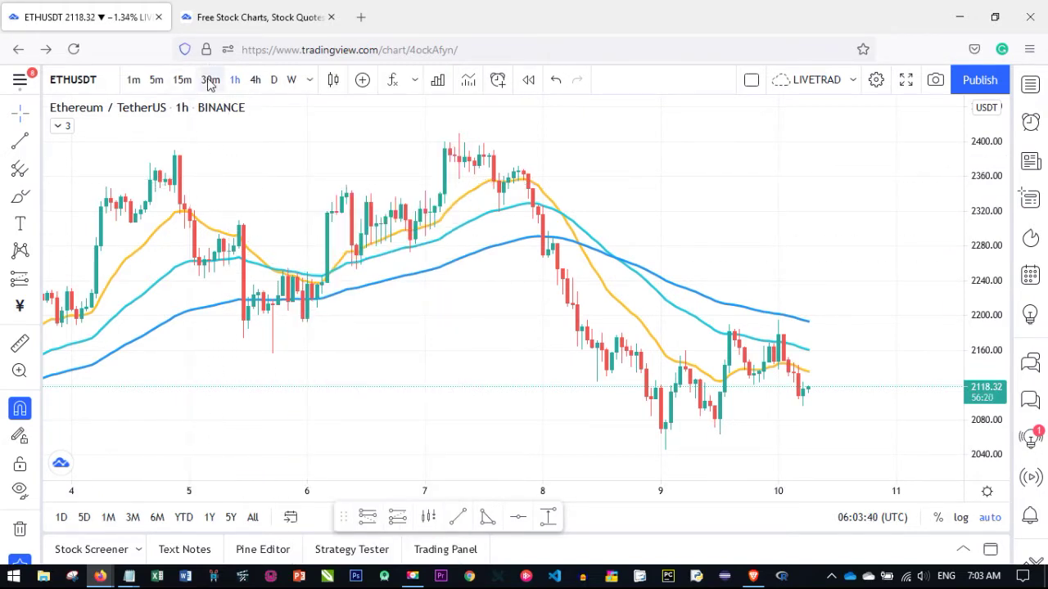
# - Review which intervals from seconds to ranges are marked as favourites, keeping the current selection
pyautogui.click(309, 80)
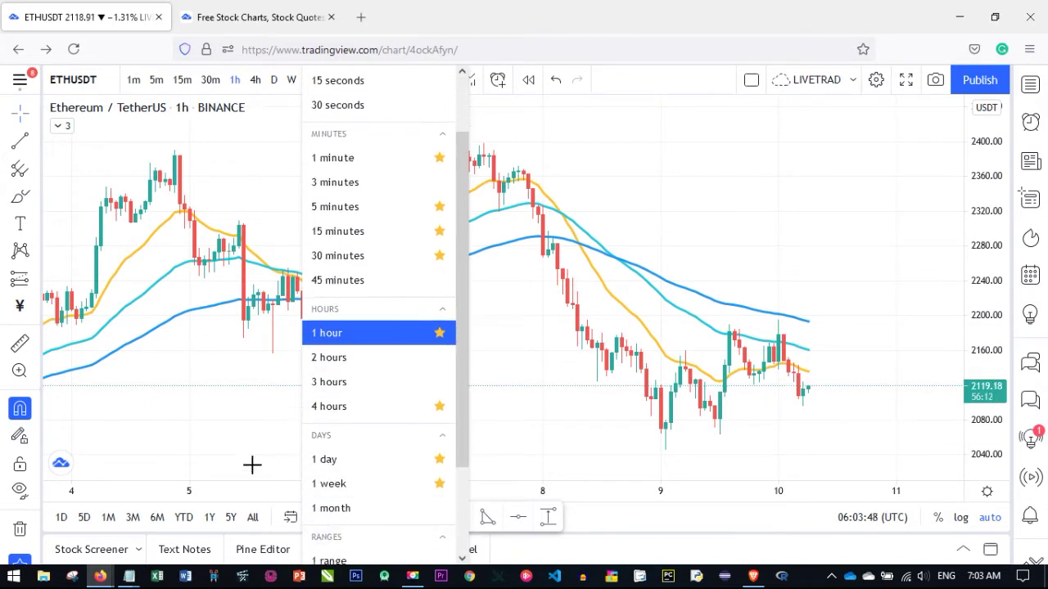
pyautogui.click(208, 417)
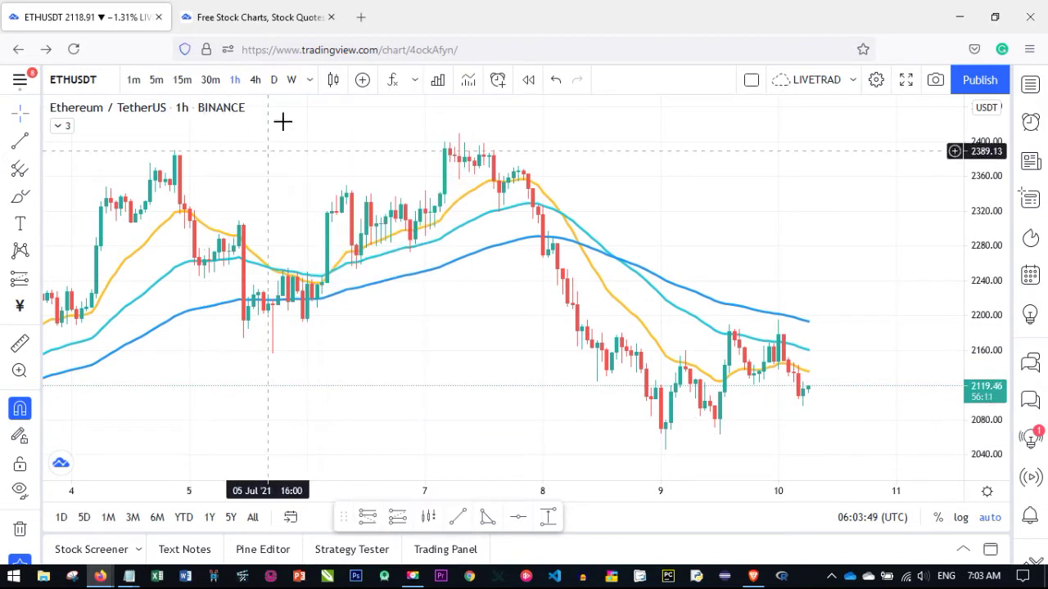
pyautogui.click(309, 81)
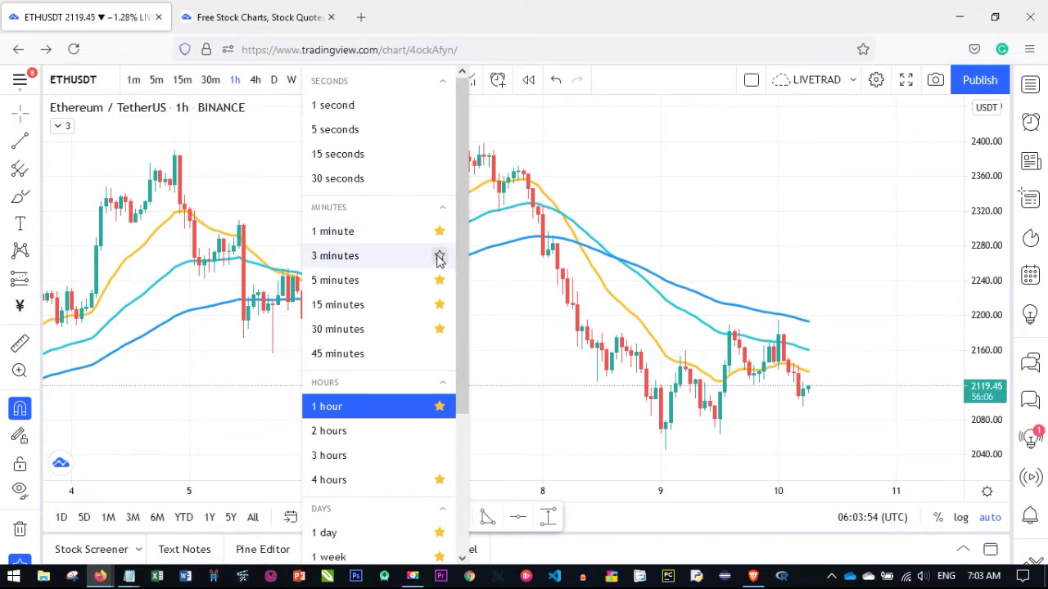
pyautogui.click(264, 181)
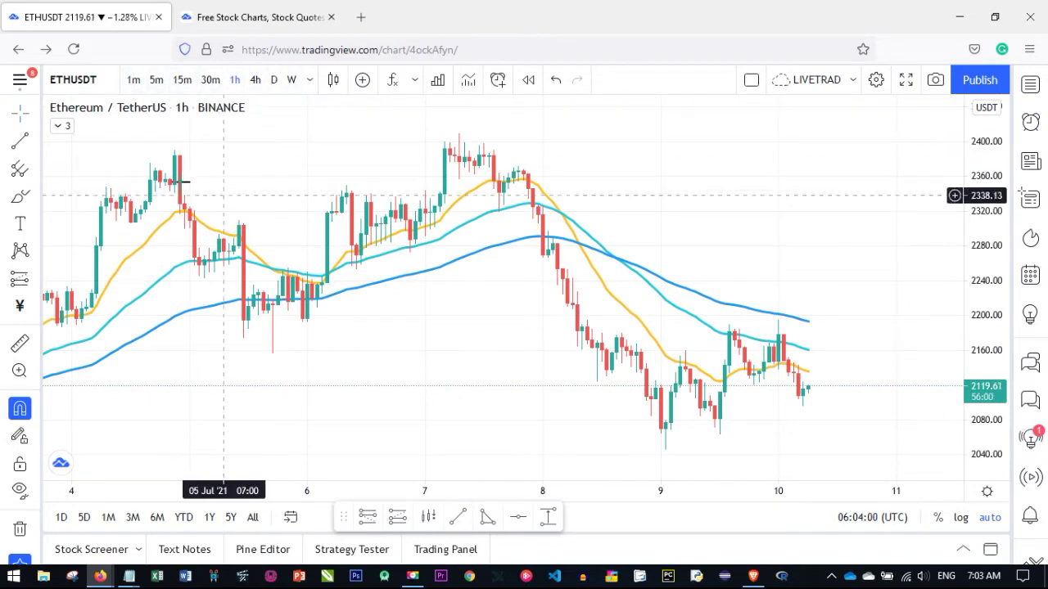
# - Try the 5-minute and 30-minute favourite intervals on the ETHUSDT chart, and return to the 1-hour interval
pyautogui.click(156, 82)
pyautogui.click(210, 82)
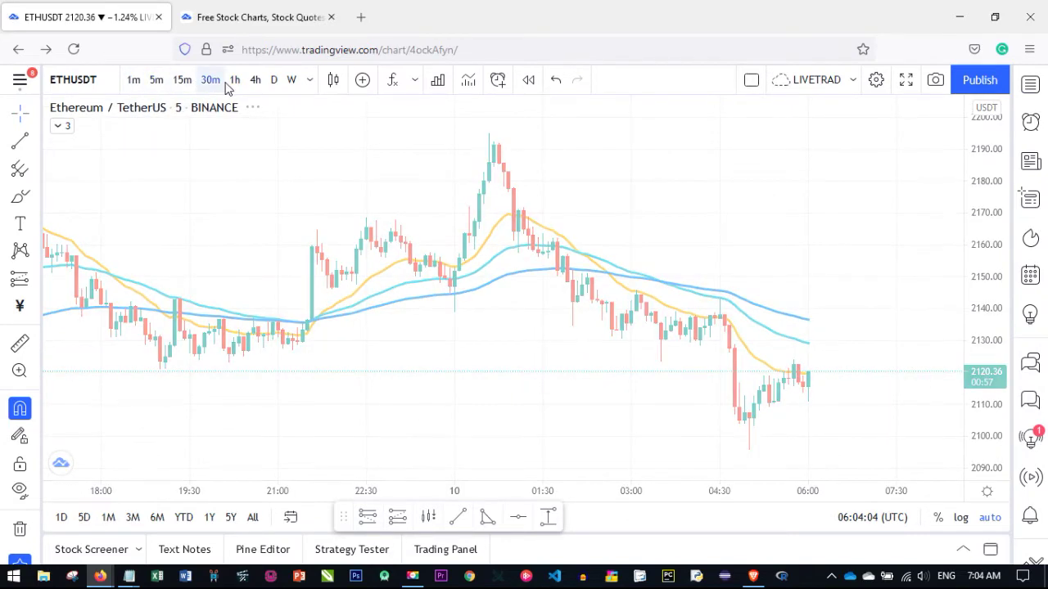
pyautogui.click(235, 81)
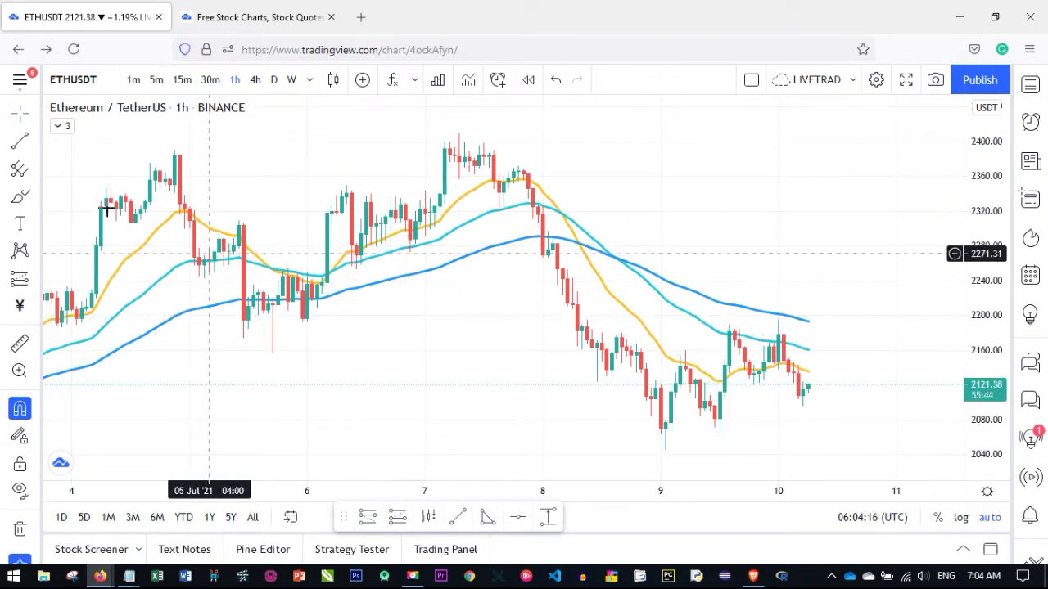
# - Turn on the dark color theme for the chart
pyautogui.click(21, 83)
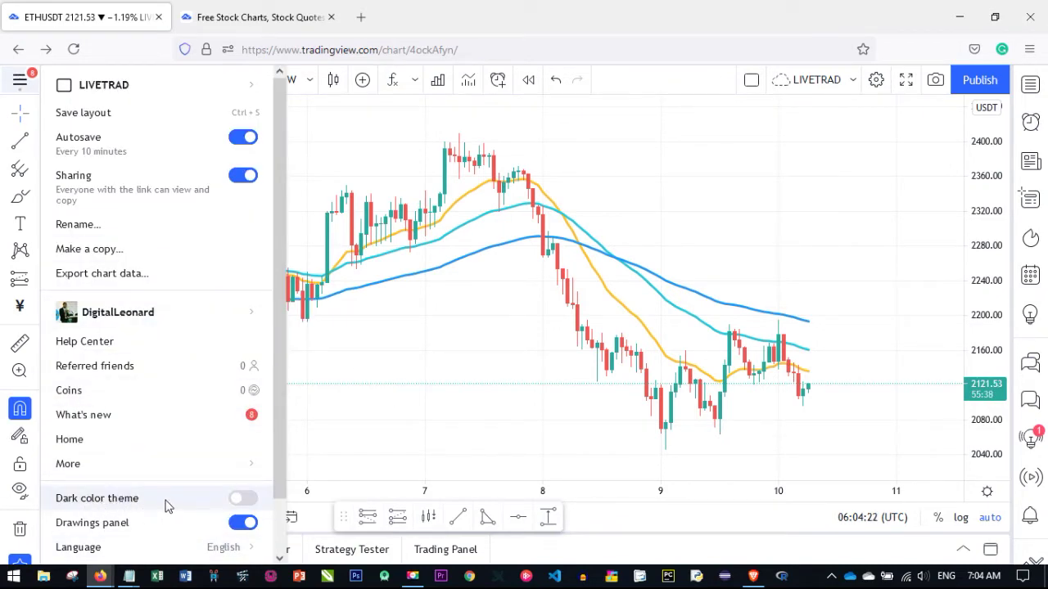
pyautogui.click(242, 499)
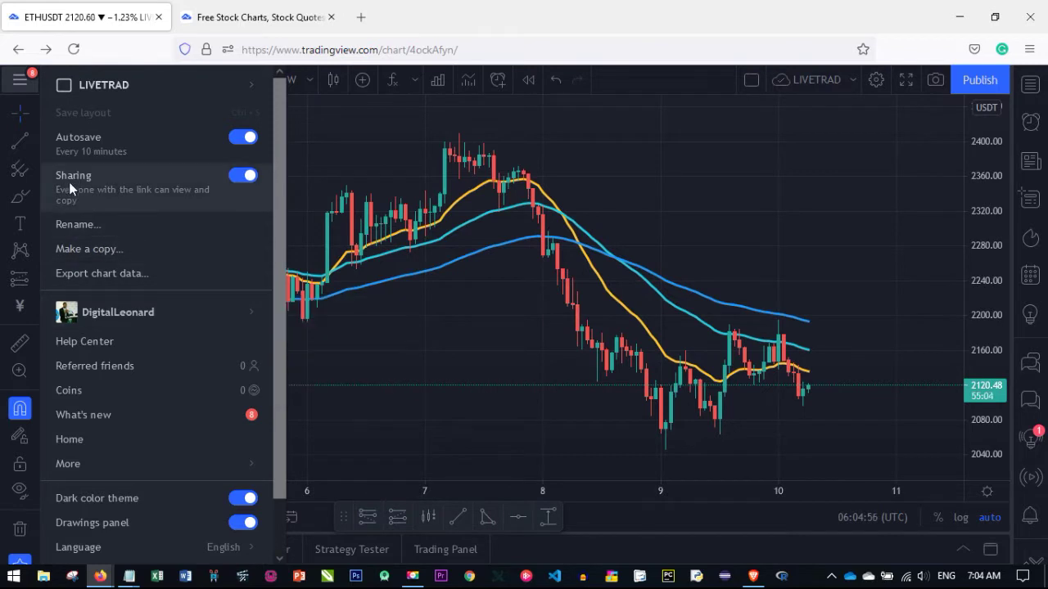
pyautogui.click(463, 228)
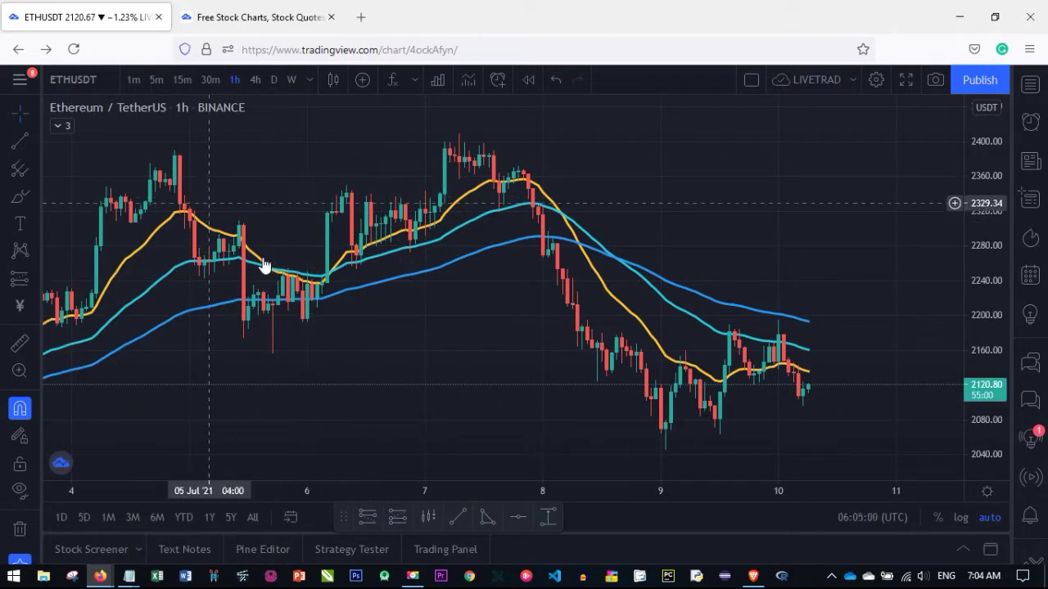
# - Look over the layout's sharing option and the chart's web link, leaving both as they are
pyautogui.click(20, 80)
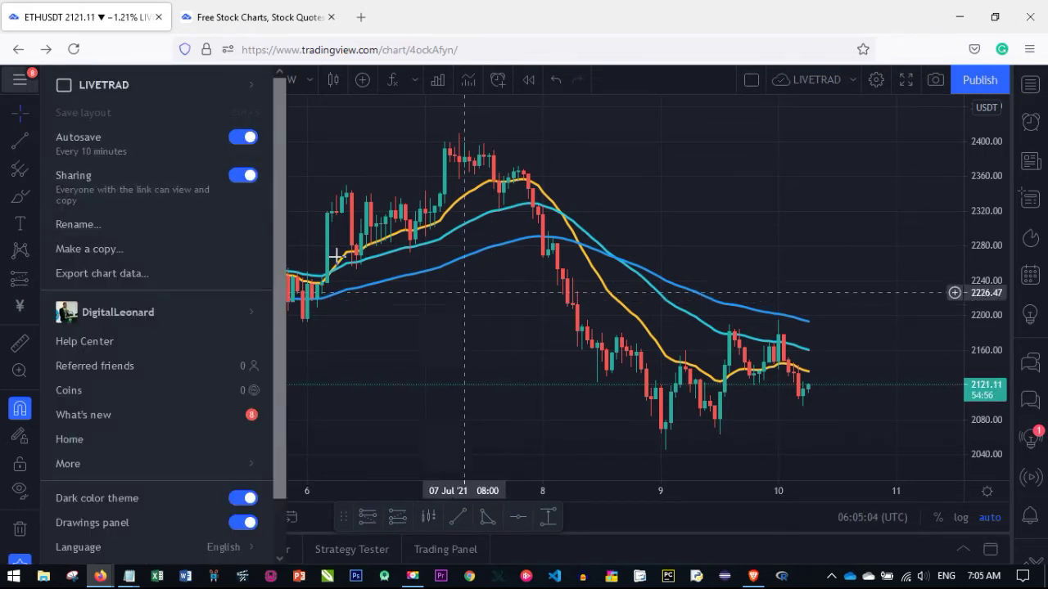
pyautogui.click(515, 338)
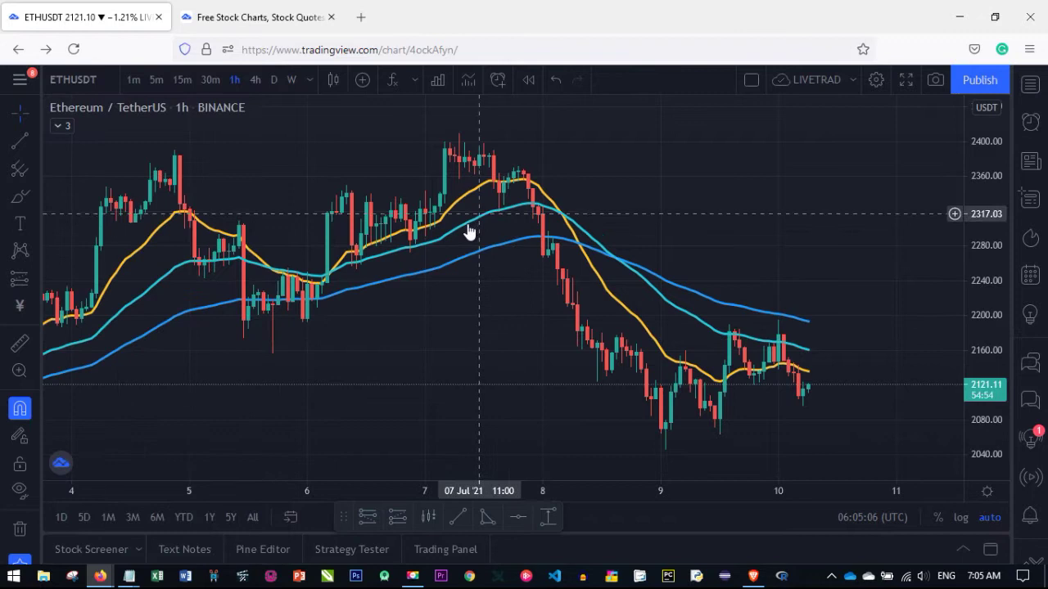
pyautogui.click(534, 55)
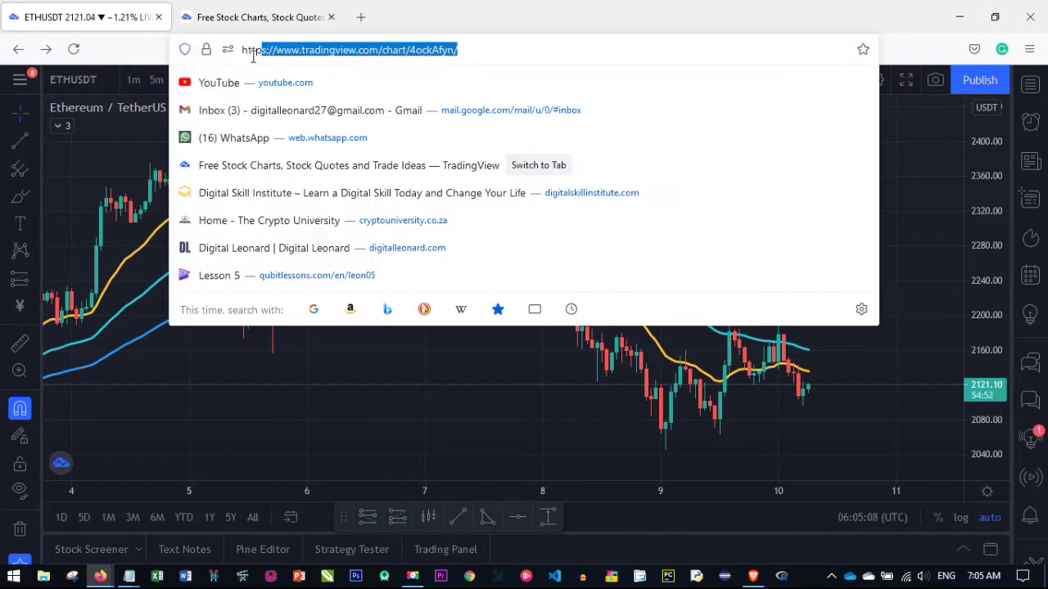
pyautogui.click(205, 366)
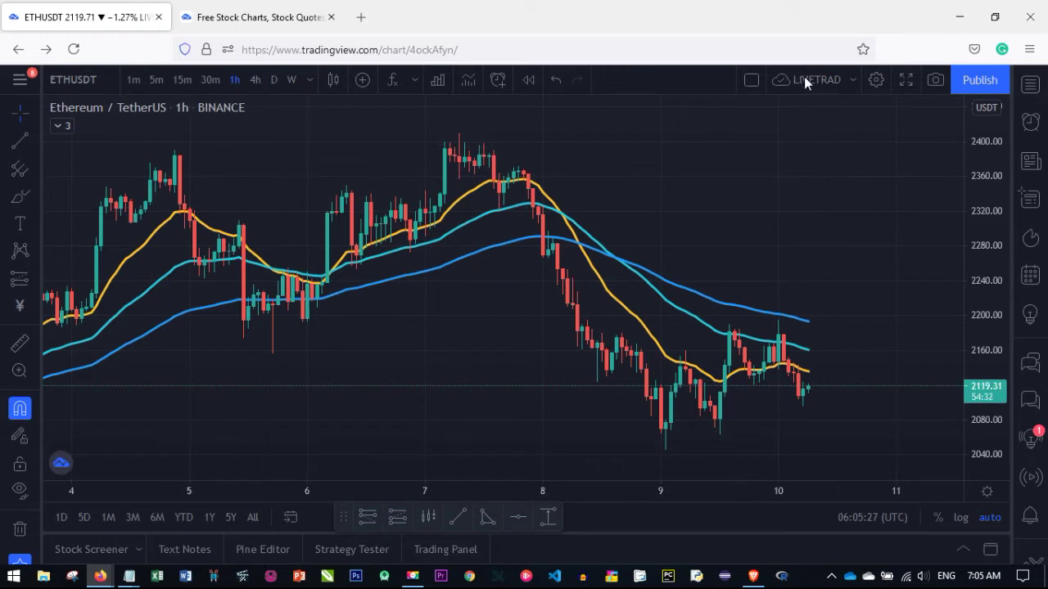
# - Open the chart layout for renaming and save it with the name LIVETRAD
pyautogui.click(853, 84)
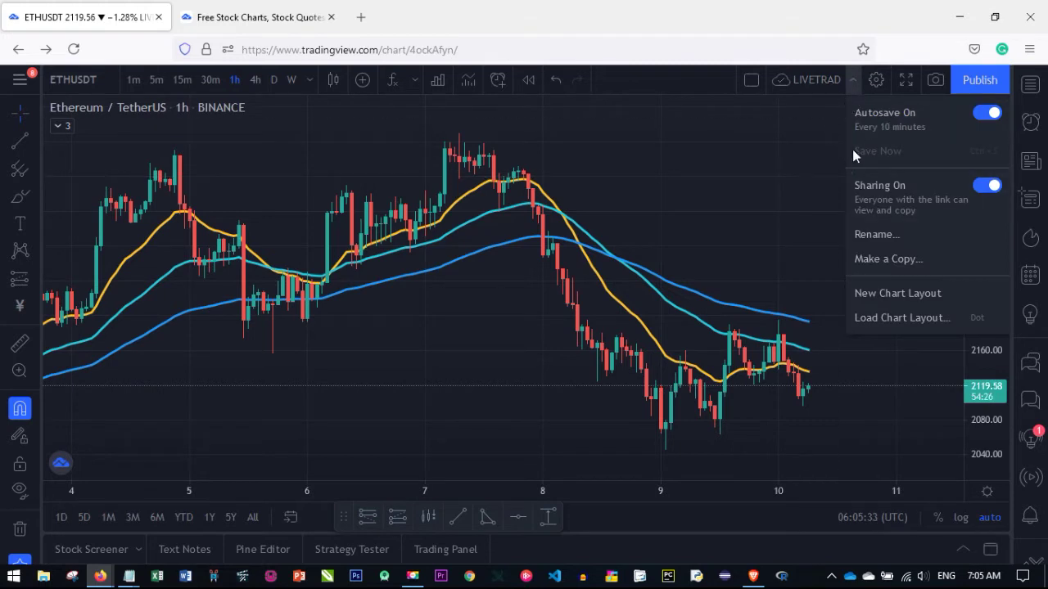
pyautogui.click(868, 234)
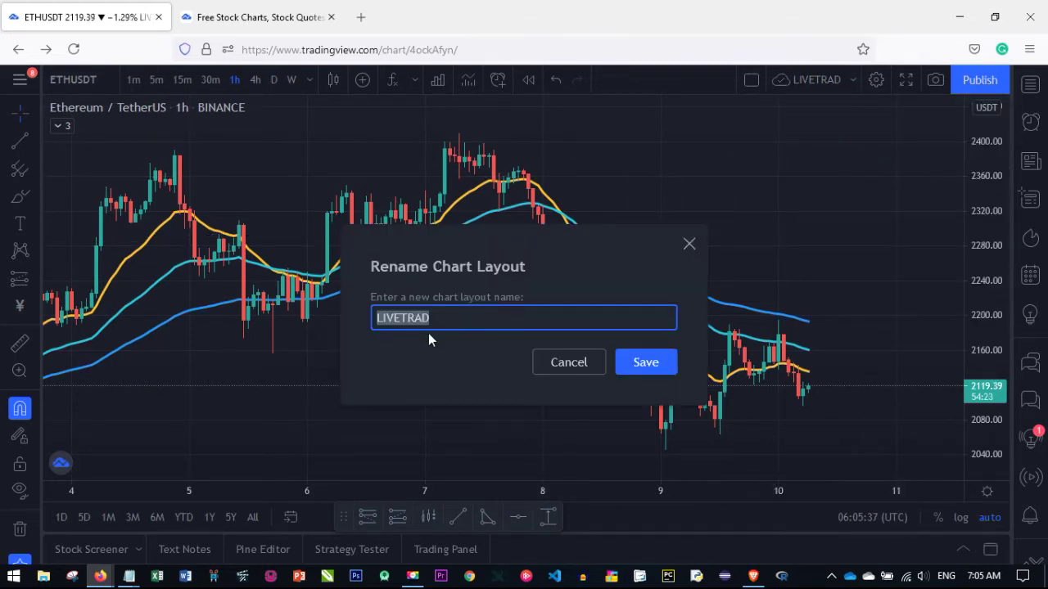
pyautogui.click(450, 316)
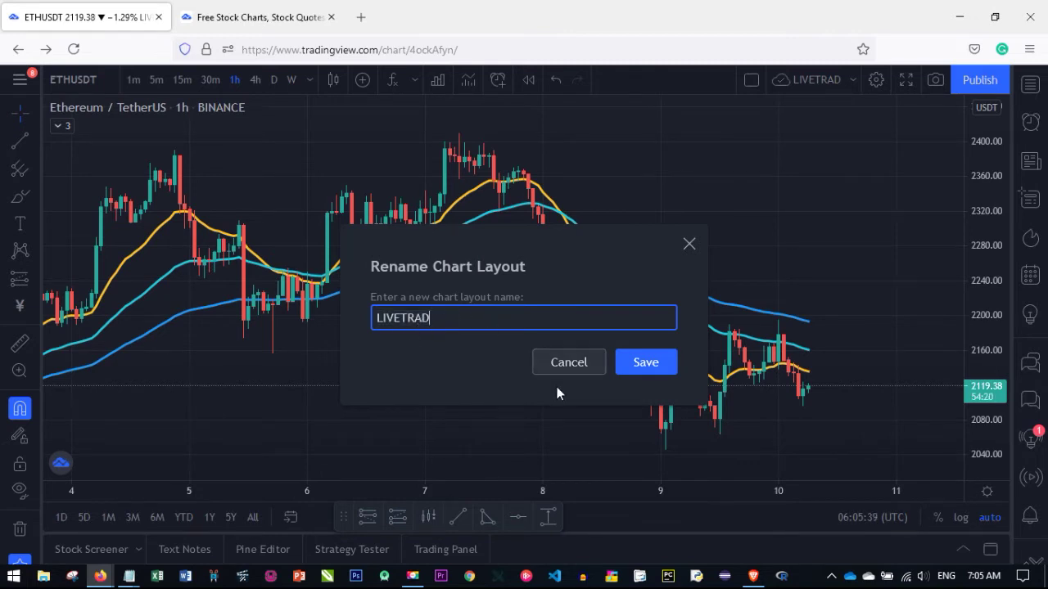
pyautogui.click(656, 364)
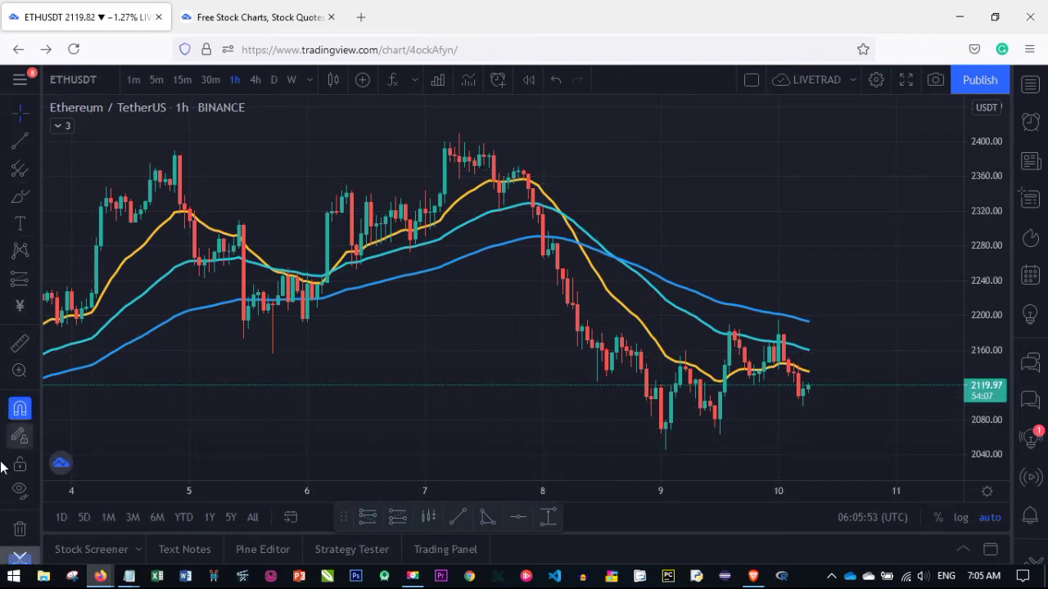
# - Draw a falling trend line from about 2386 on 7 July to about 2147 on 10 July
pyautogui.click(35, 143)
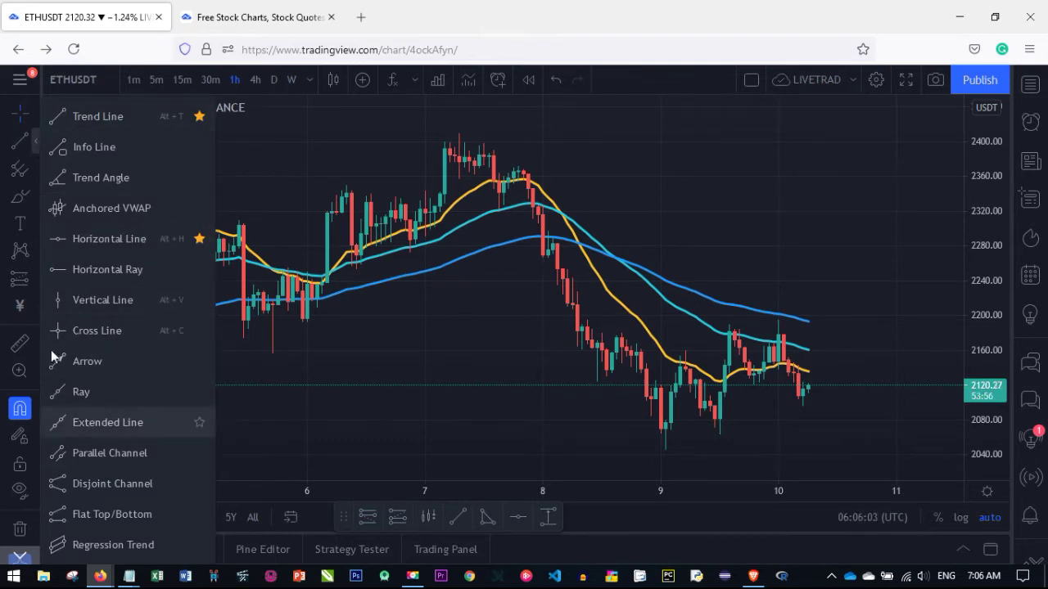
pyautogui.click(58, 122)
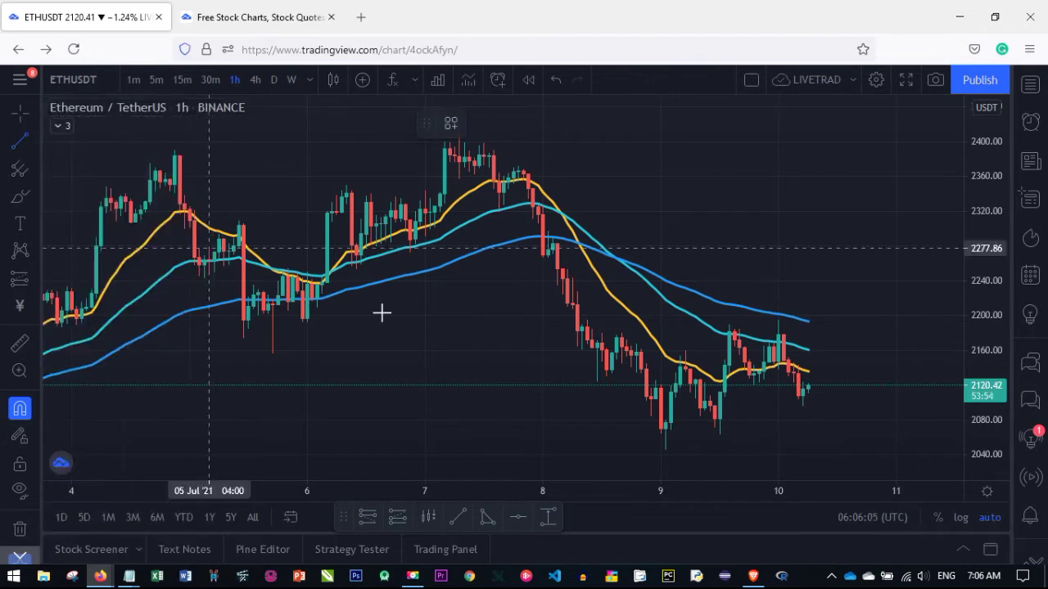
pyautogui.moveTo(491, 152); pyautogui.dragTo(832, 361)
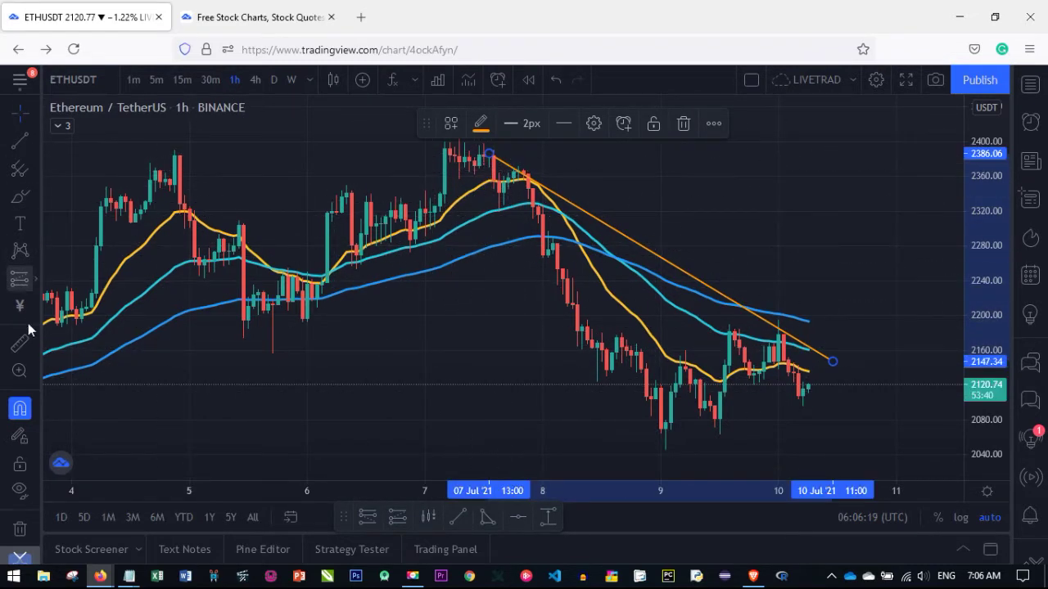
pyautogui.click(509, 352)
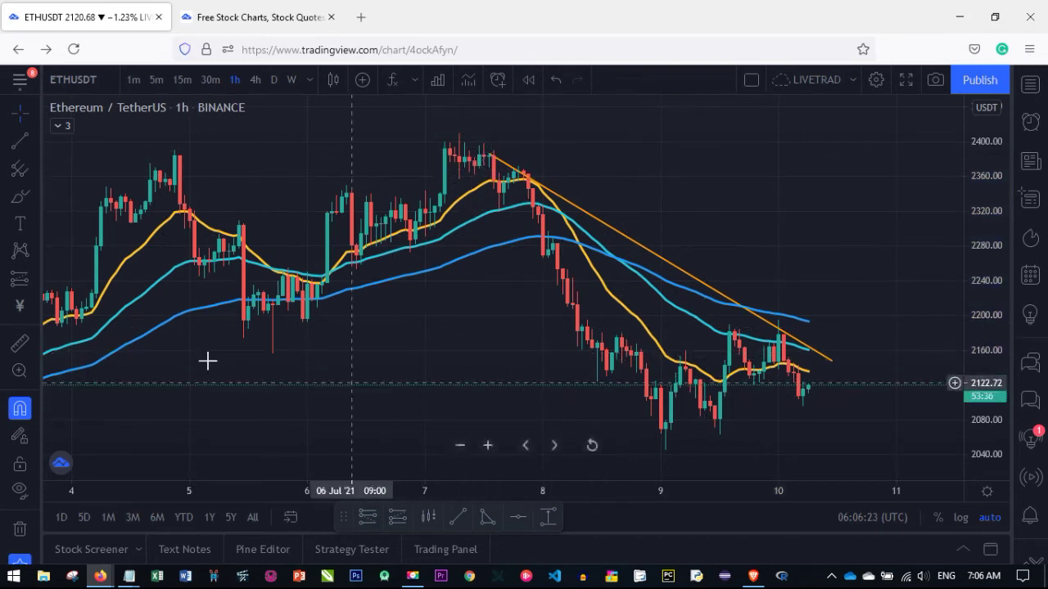
# - Draw a rising trend line from about 2175 on 5 July to about 2373 on 7 July
pyautogui.click(20, 147)
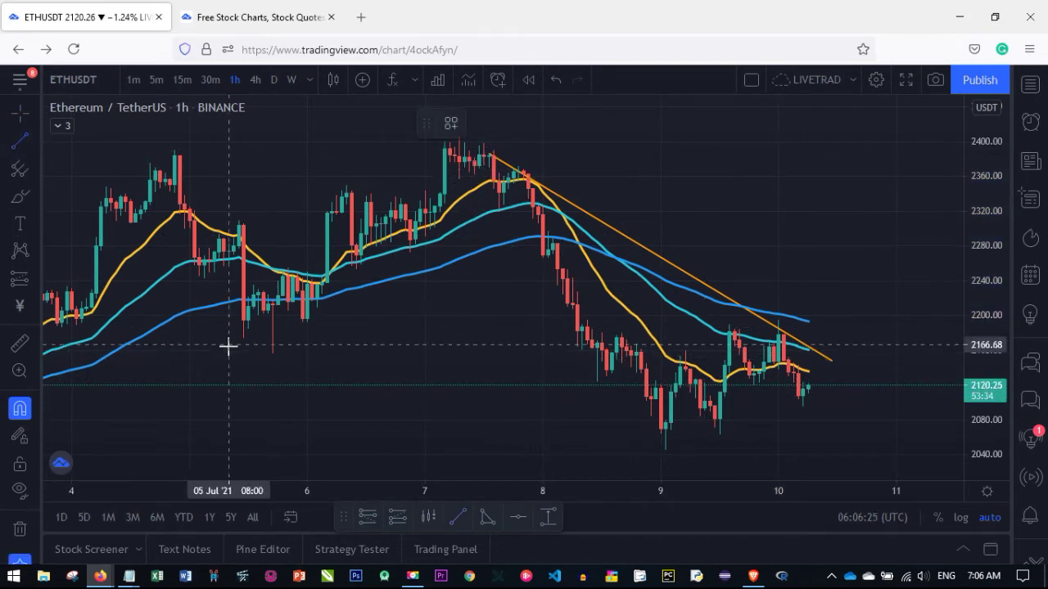
pyautogui.click(244, 338)
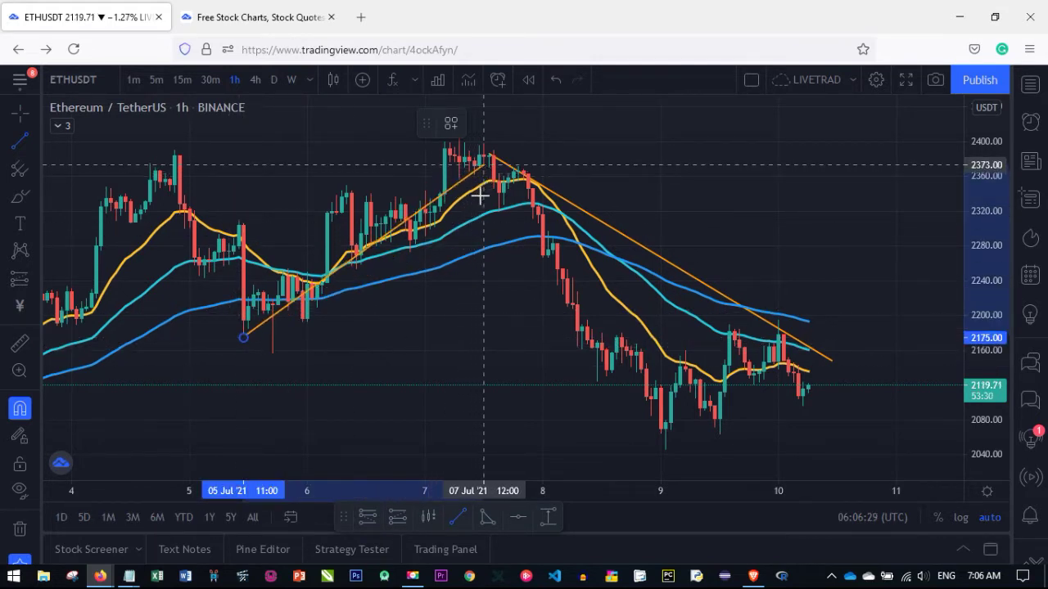
pyautogui.click(481, 195)
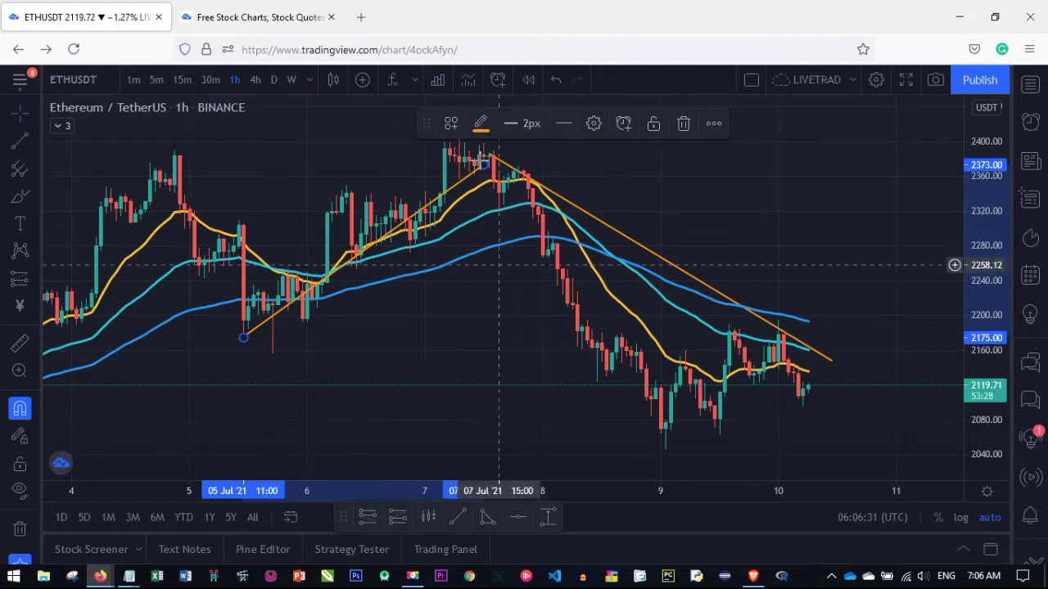
# - Turn on continuous drawing mode and draw two trend lines, from about 2384 down to 2282 and from about 2154 up to 2320
pyautogui.click(19, 439)
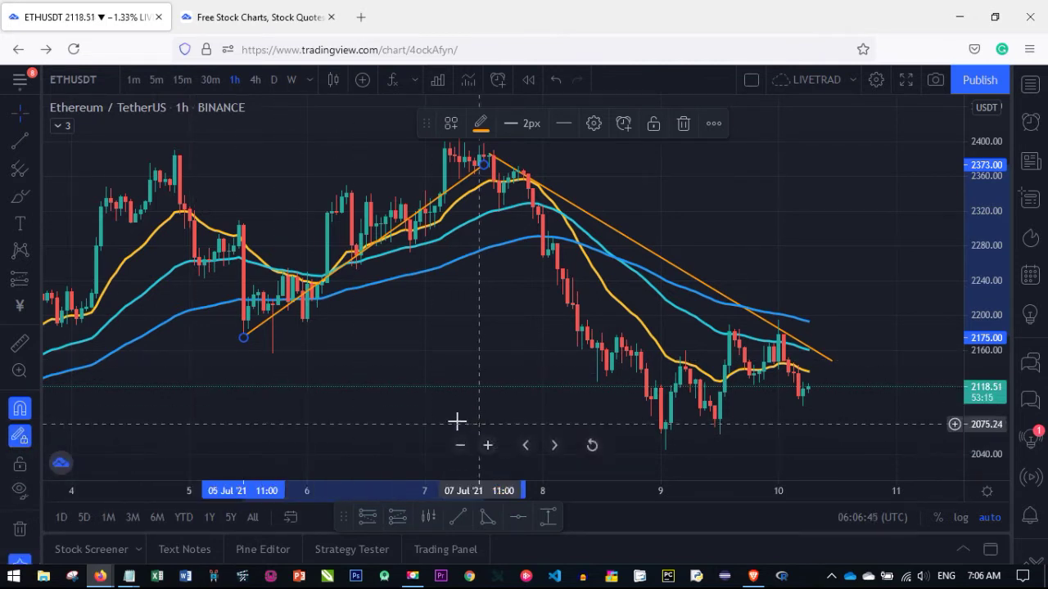
pyautogui.click(403, 264)
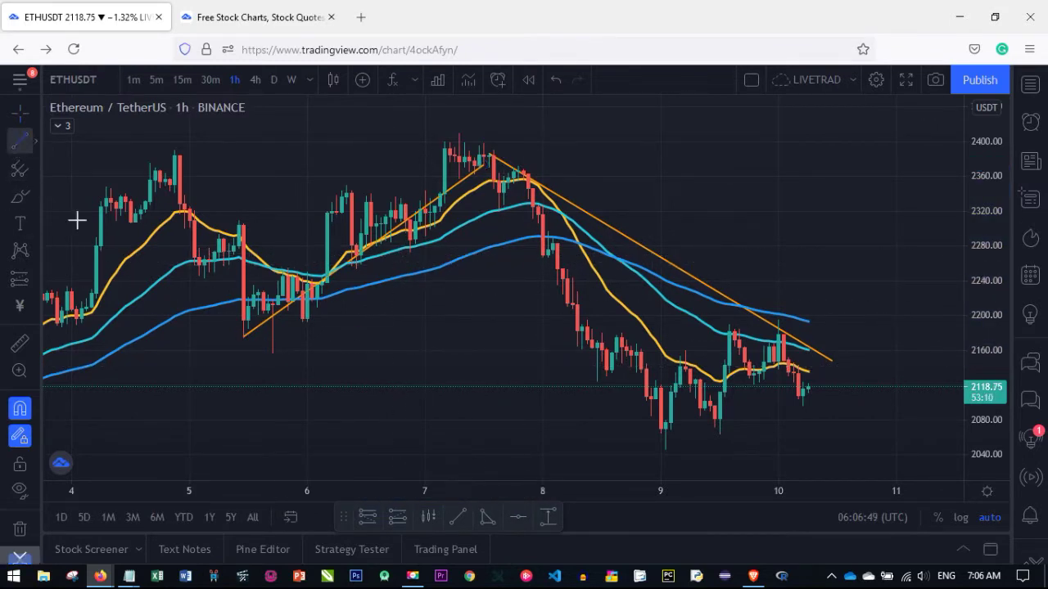
pyautogui.hotkey('alt', 't')
pyautogui.click(180, 157)
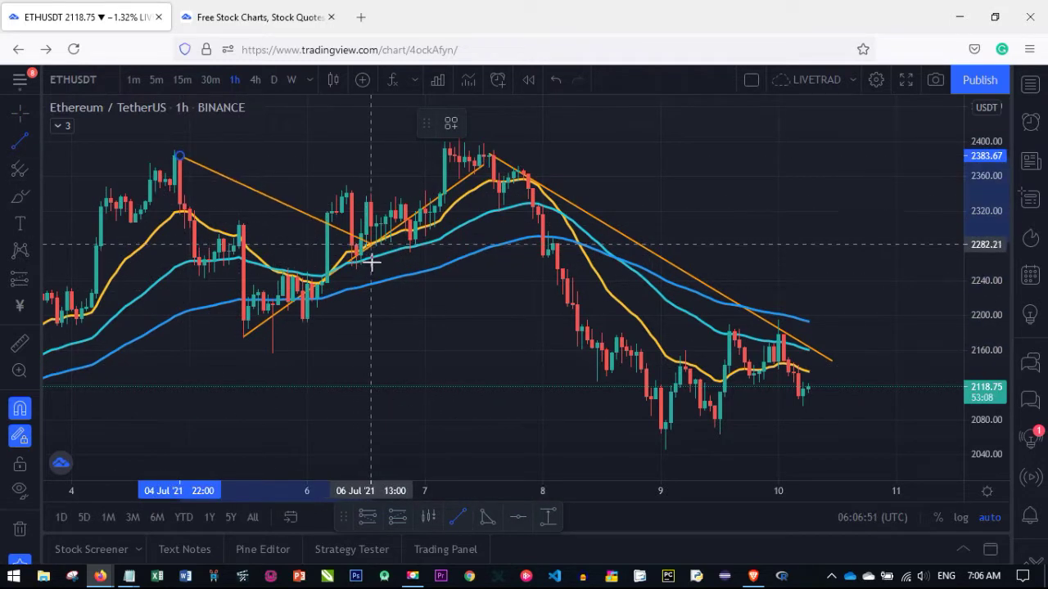
pyautogui.click(326, 354)
pyautogui.click(498, 211)
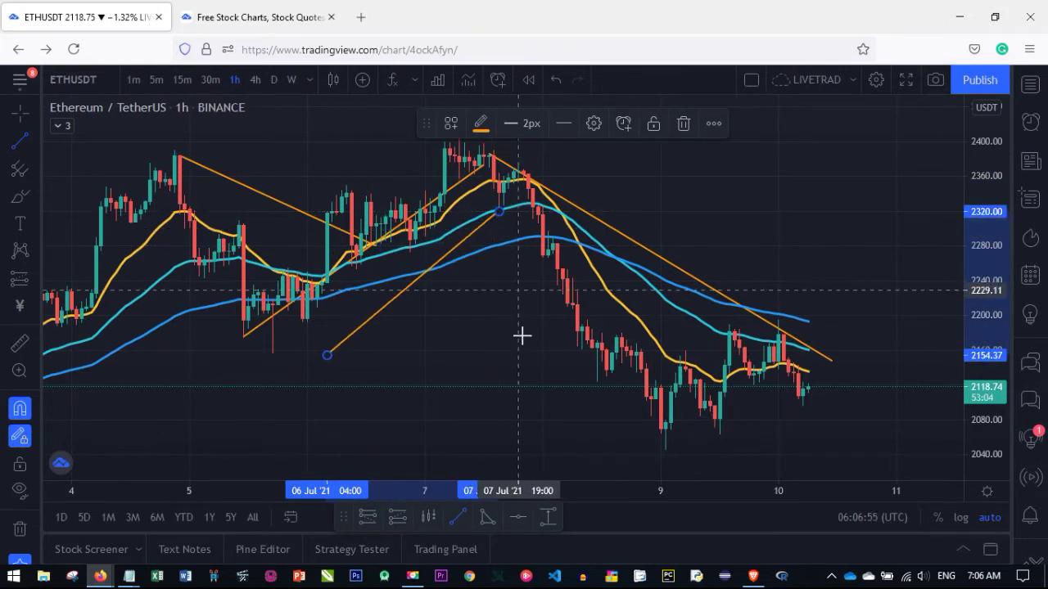
# - Draw two more trend lines, one falling from about 2276 on 7 July and one rising from about 2069 on 9 July to 2145 on 10 July
pyautogui.click(523, 249)
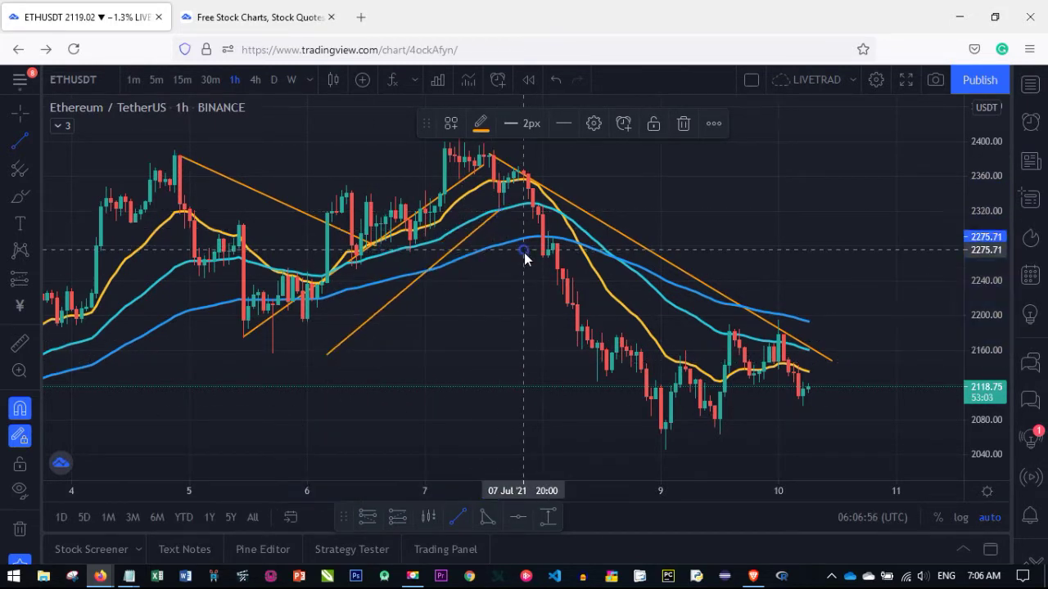
pyautogui.click(625, 402)
pyautogui.click(670, 427)
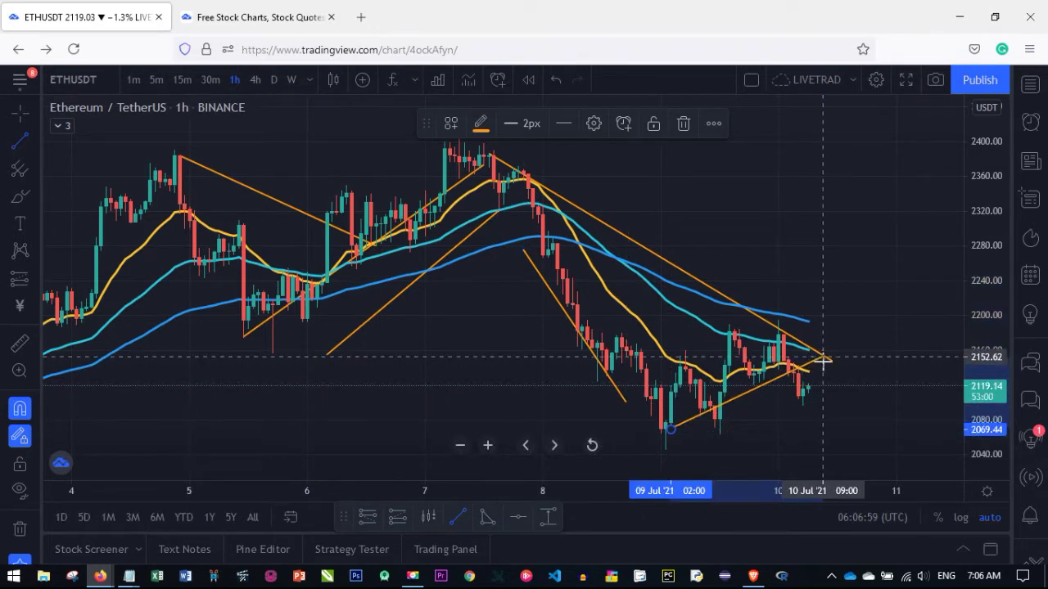
pyautogui.click(824, 378)
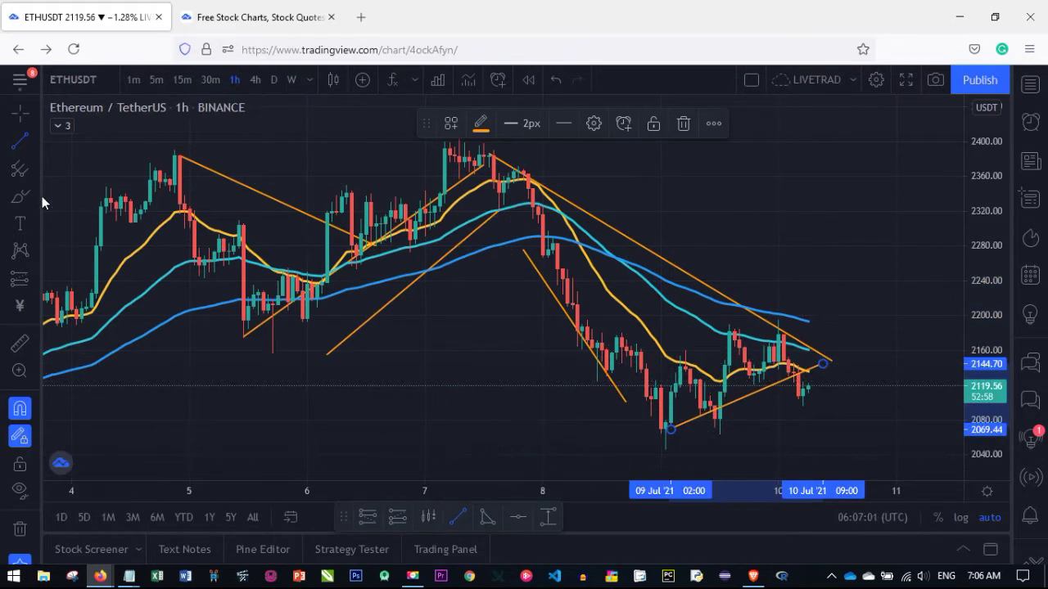
# - Draw an info line rising from about 2163 on 7 July to about 2332 on 9 July
pyautogui.click(36, 141)
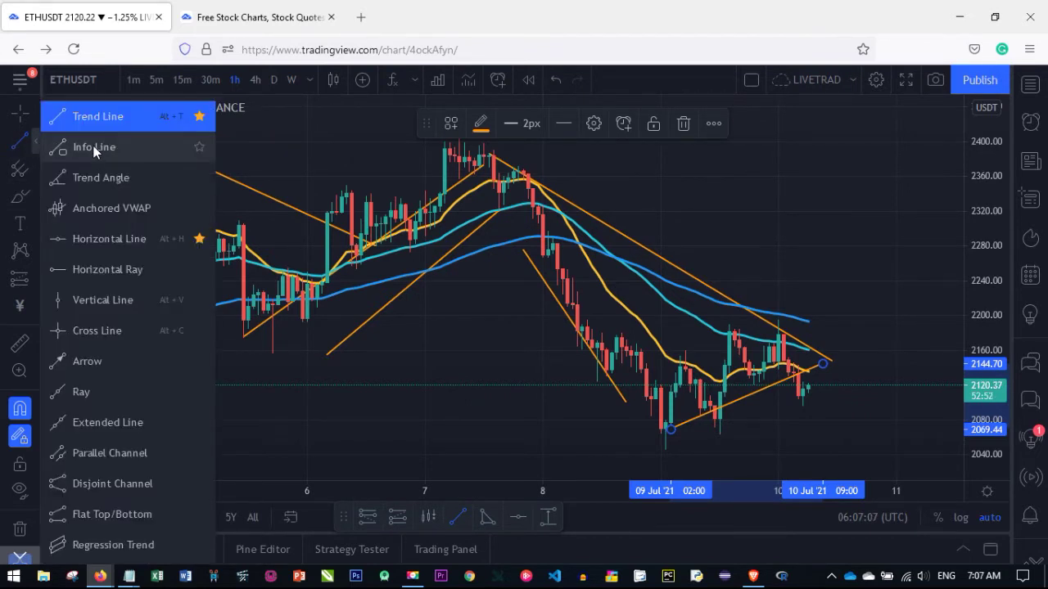
pyautogui.click(224, 374)
pyautogui.click(455, 349)
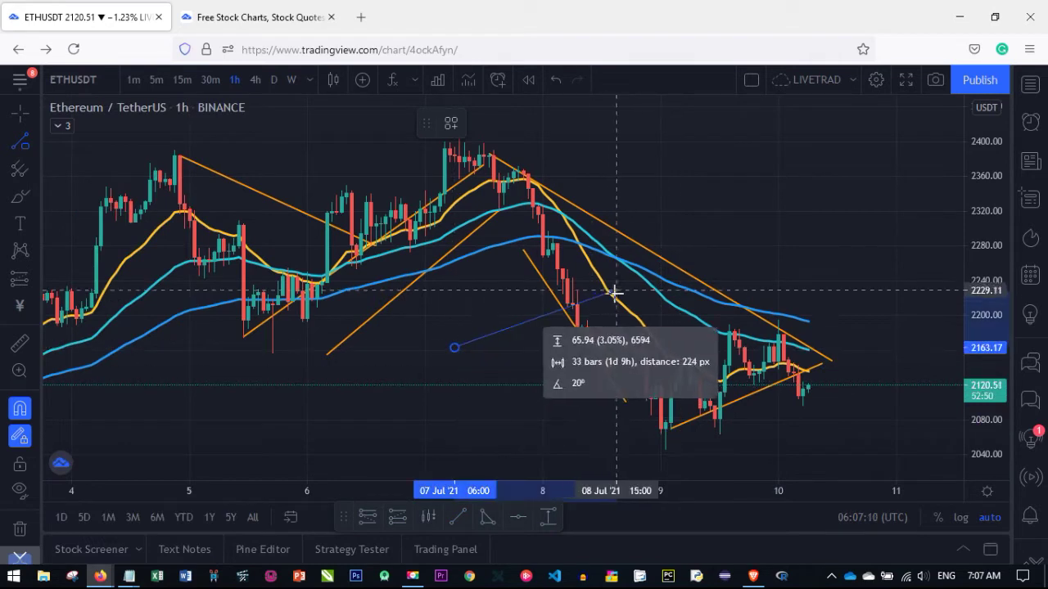
pyautogui.click(685, 200)
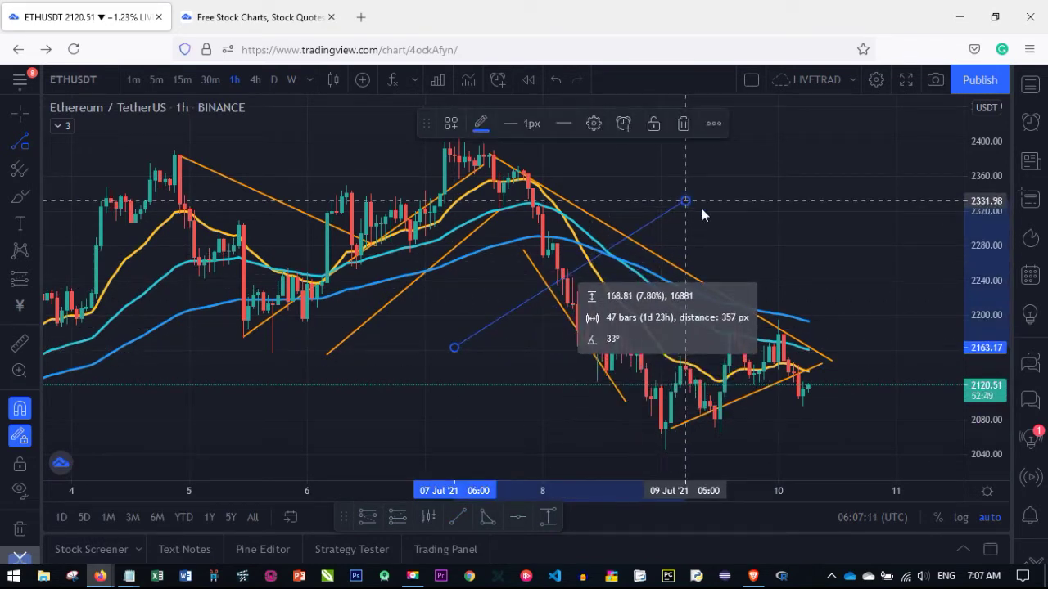
# - Draw two more info lines, one 63 bars back from 10 July and one from about 2125 on 6 July to 2284 on 9 July
pyautogui.click(828, 334)
pyautogui.click(517, 438)
pyautogui.click(341, 381)
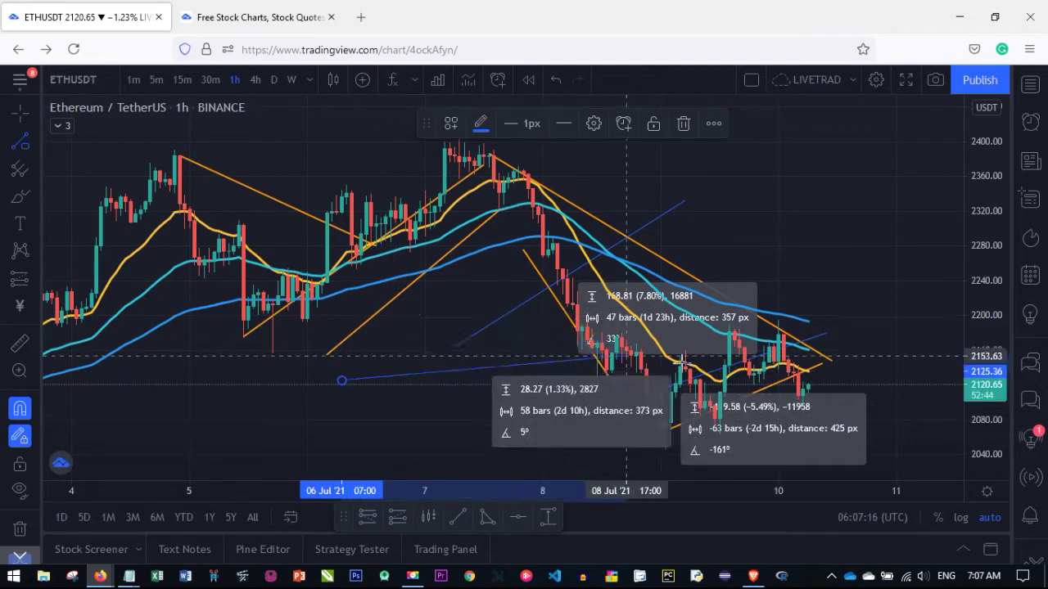
pyautogui.click(748, 243)
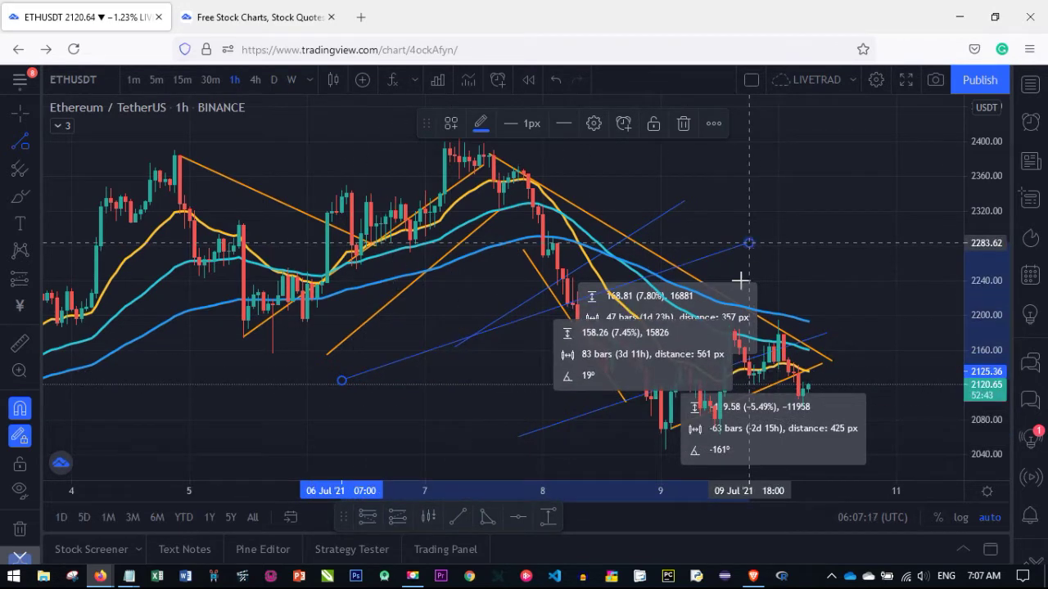
# - Delete the selected info line and remove all remaining drawings from the chart
pyautogui.click(26, 446)
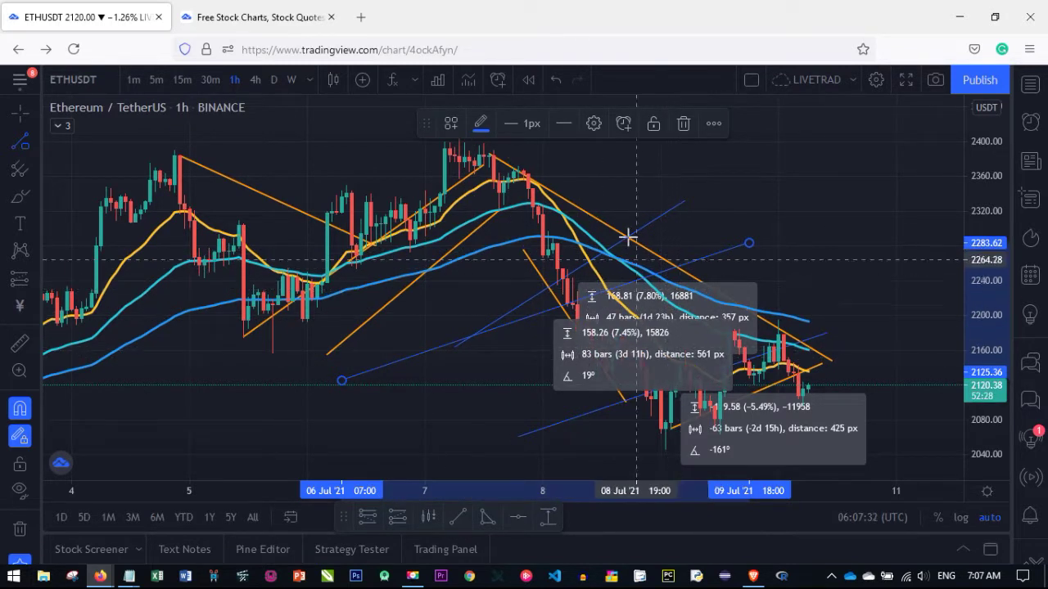
pyautogui.click(685, 124)
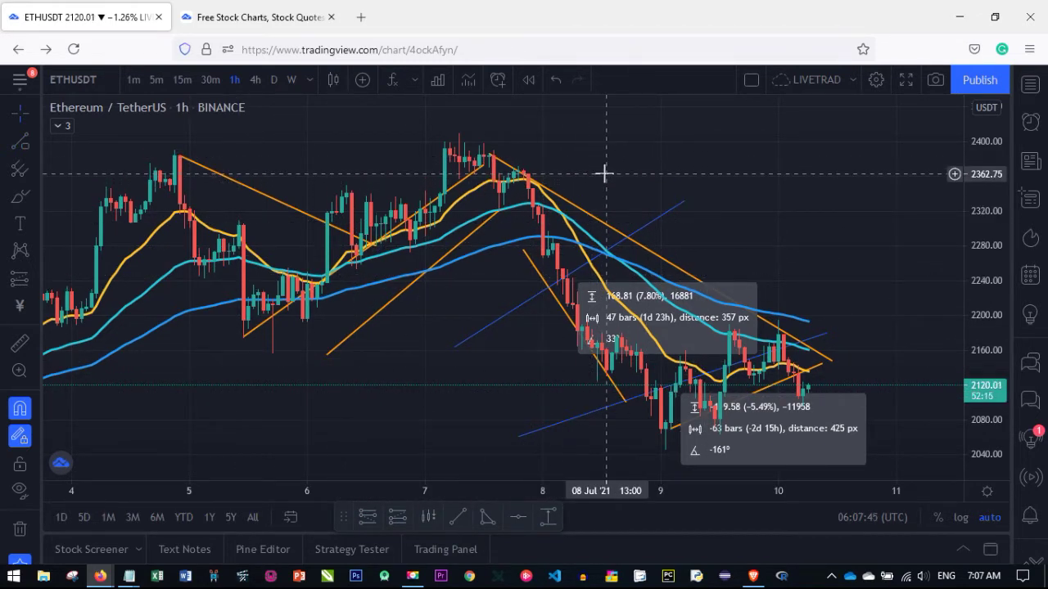
pyautogui.rightClick(606, 172)
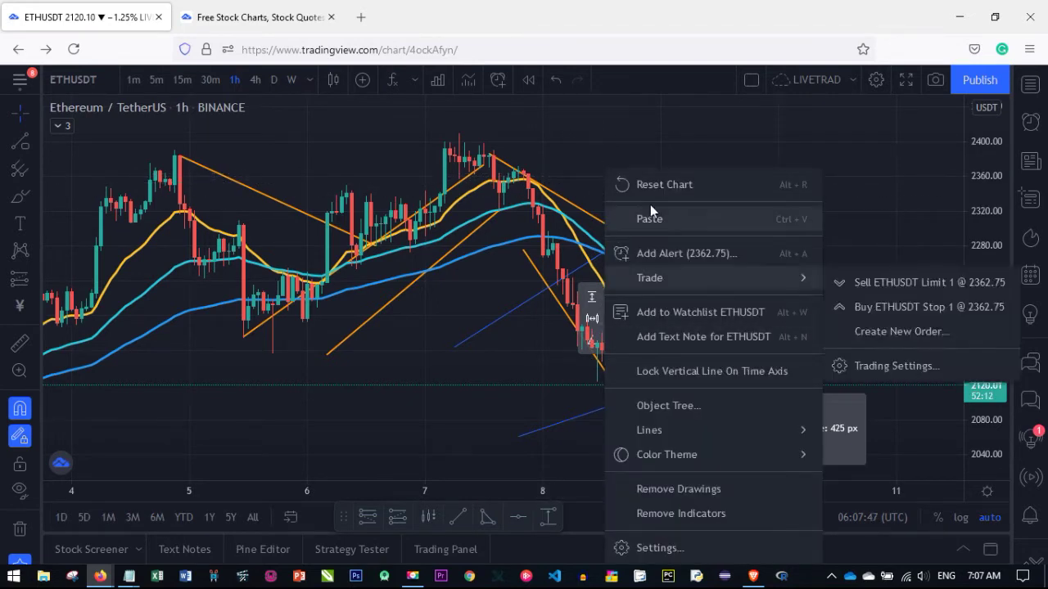
pyautogui.click(692, 489)
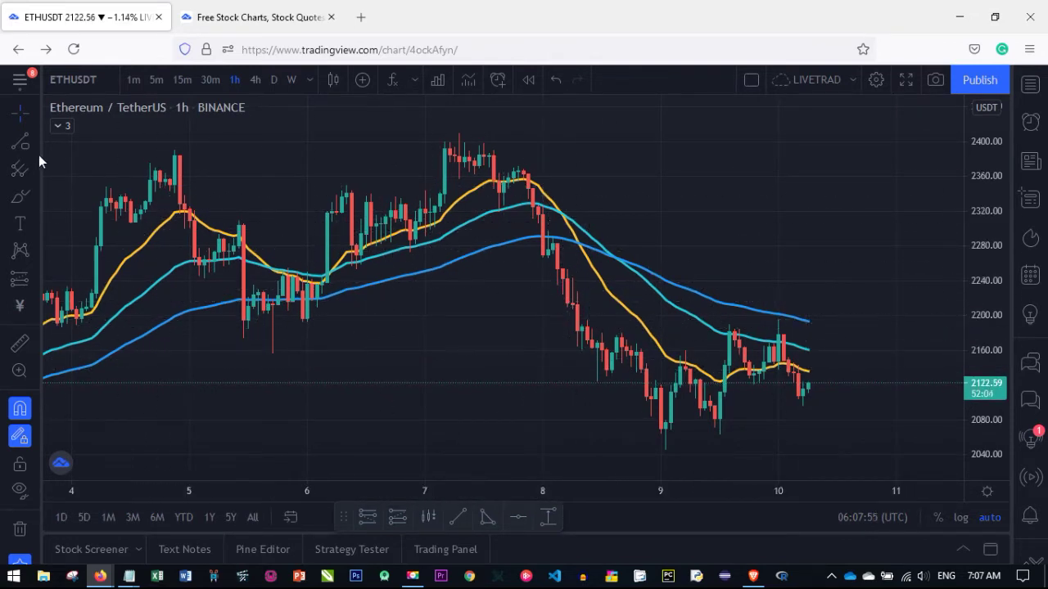
# - Draw two info lines, one falling from about 2324 on 7 July to 2149 on 9 July and a shorter one between 2167 and 2188
pyautogui.click(449, 207)
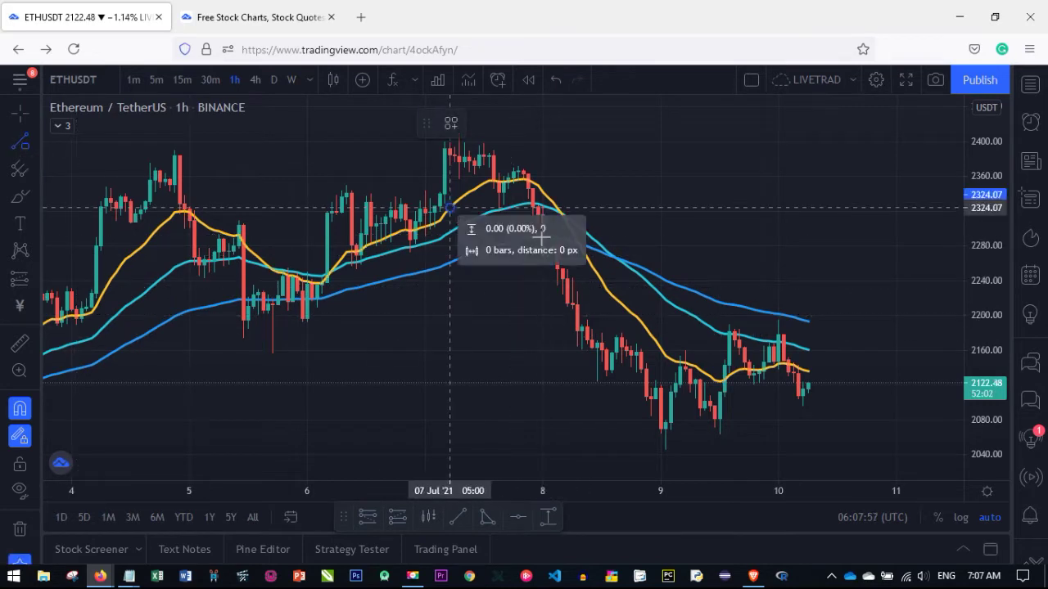
pyautogui.click(749, 361)
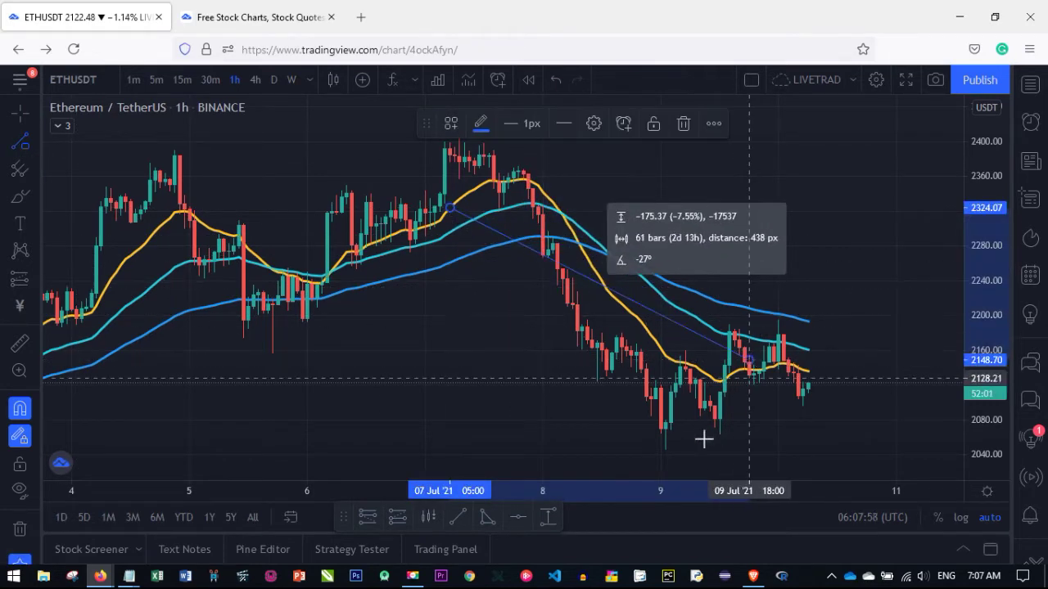
pyautogui.click(528, 344)
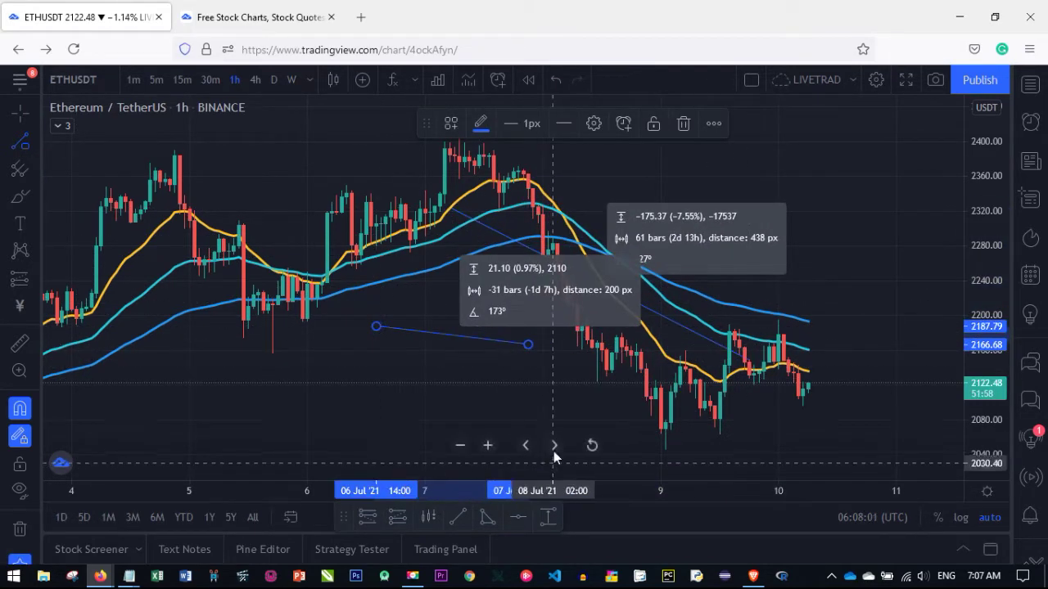
# - Delete the shorter info line and draw a five-bar info line at about 2253 on 8 July
pyautogui.click(686, 125)
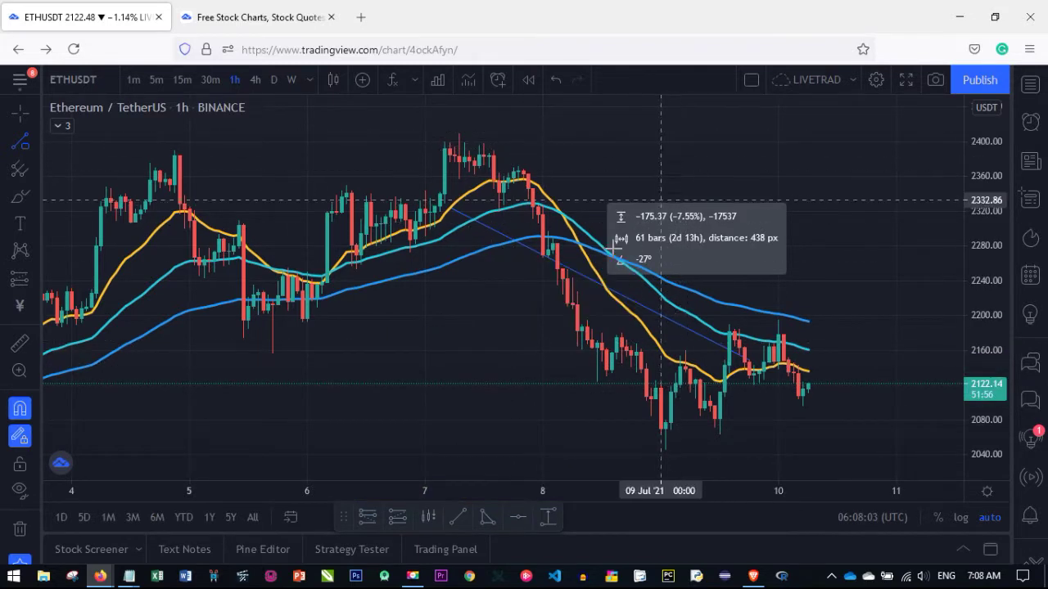
pyautogui.click(567, 272)
pyautogui.click(591, 270)
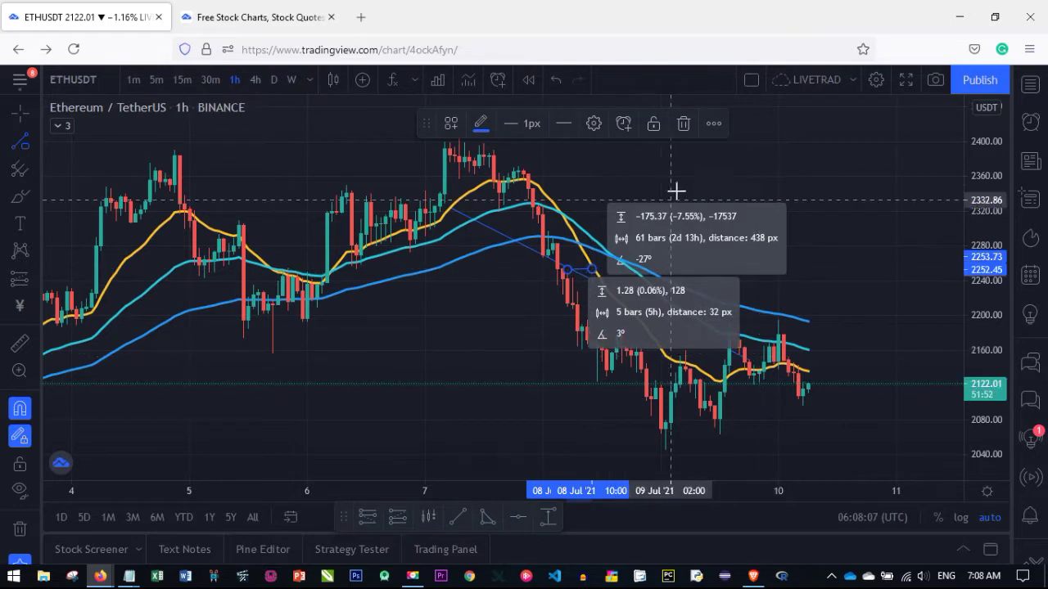
# - Delete the five-bar info line and remove all remaining drawings from the chart
pyautogui.click(686, 125)
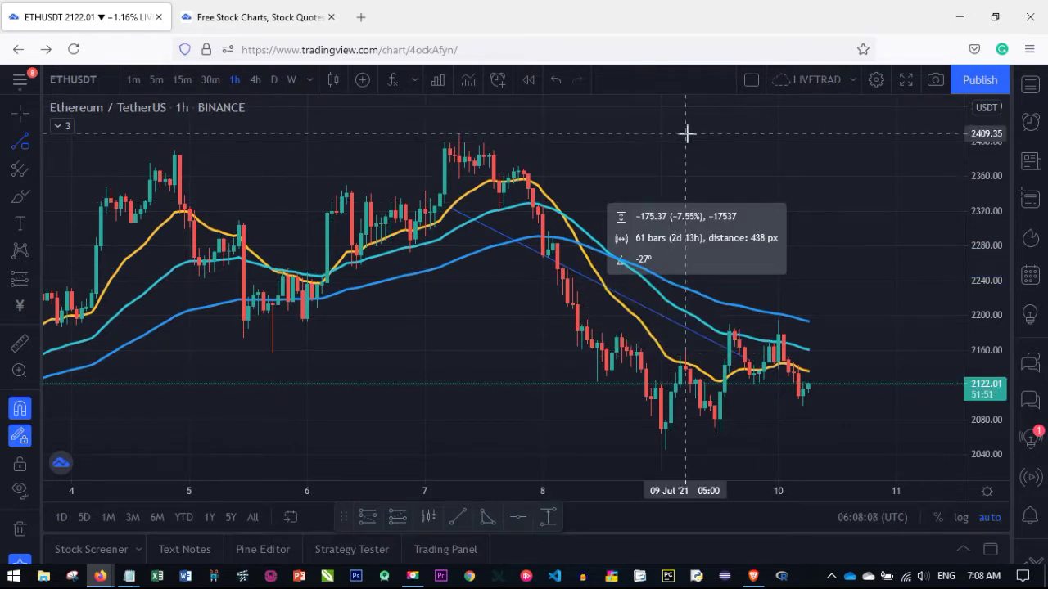
pyautogui.rightClick(617, 114)
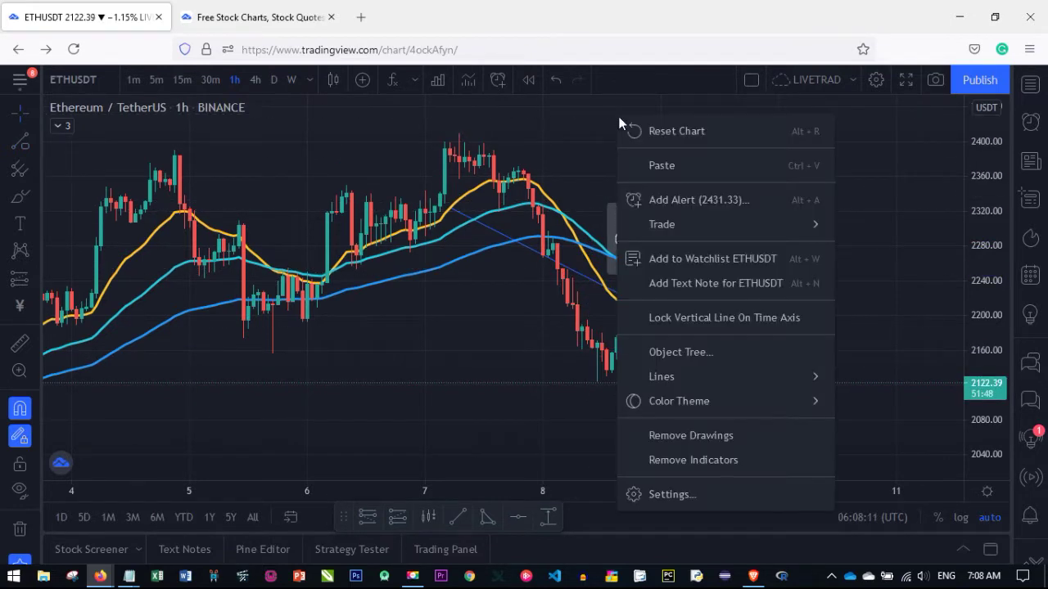
pyautogui.click(688, 437)
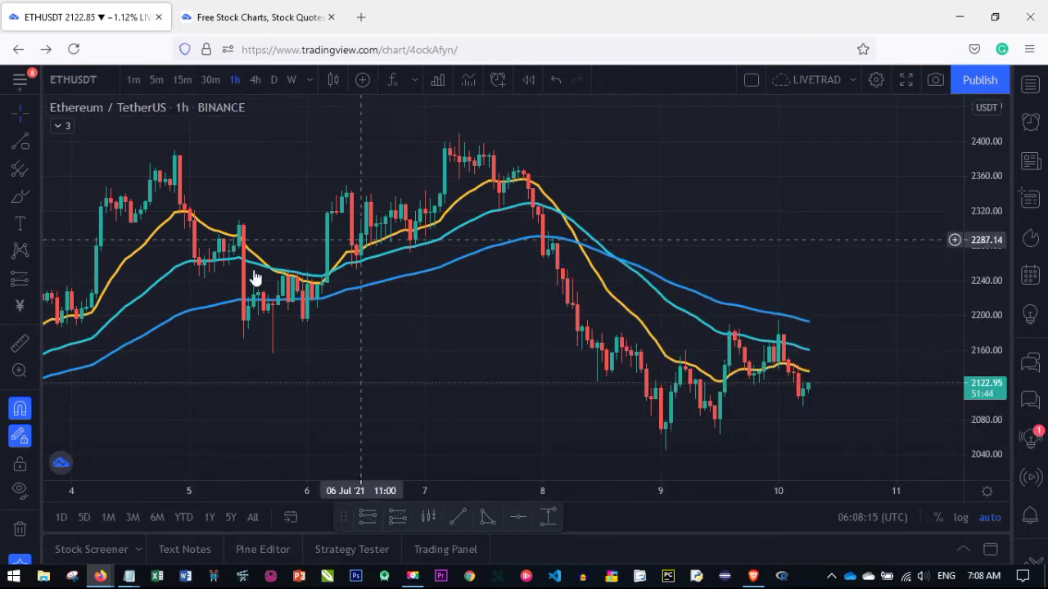
pyautogui.click(37, 141)
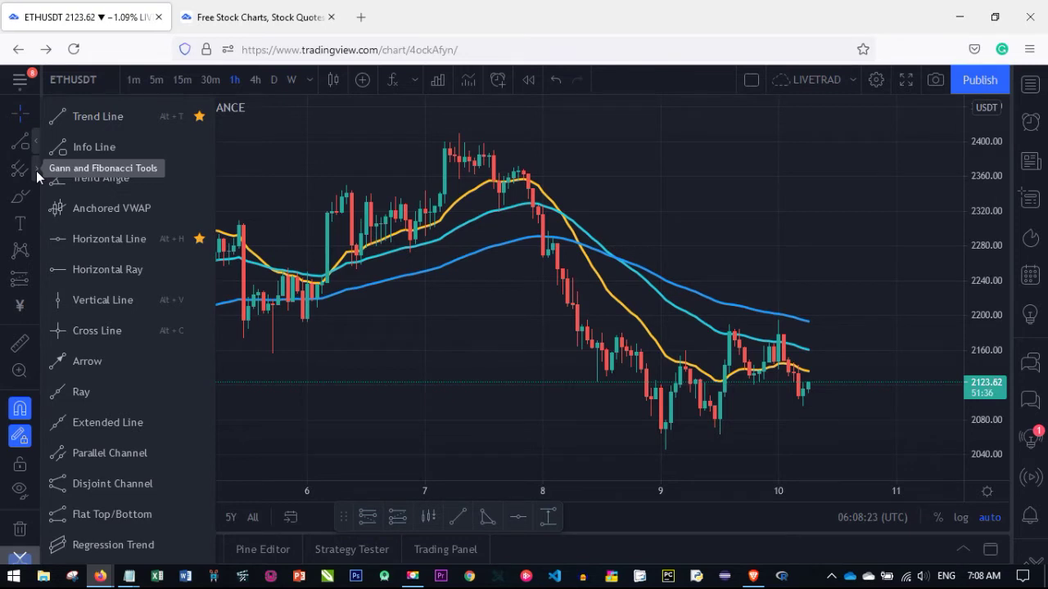
pyautogui.click(36, 170)
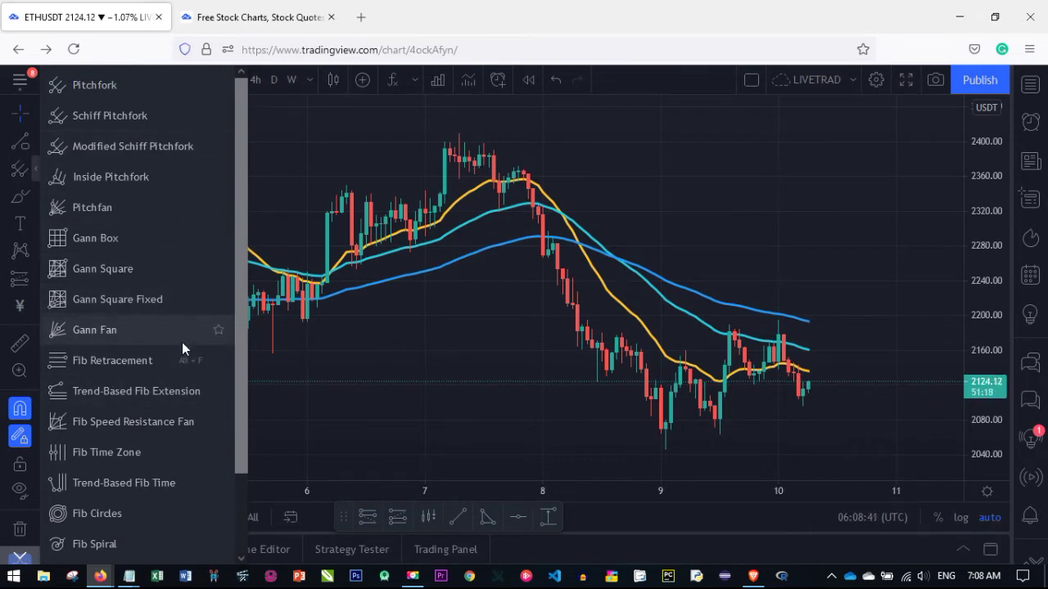
pyautogui.click(311, 217)
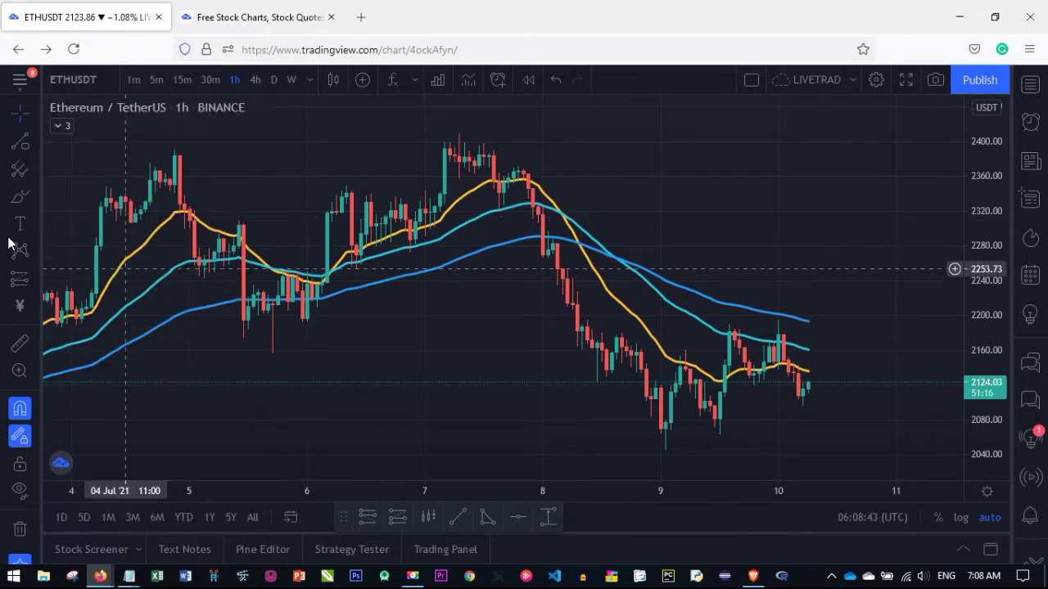
# - Draw a triangle over the price decline with corners at about 2364 and 2176 on 7 July and 2111 on 10 July
pyautogui.click(36, 199)
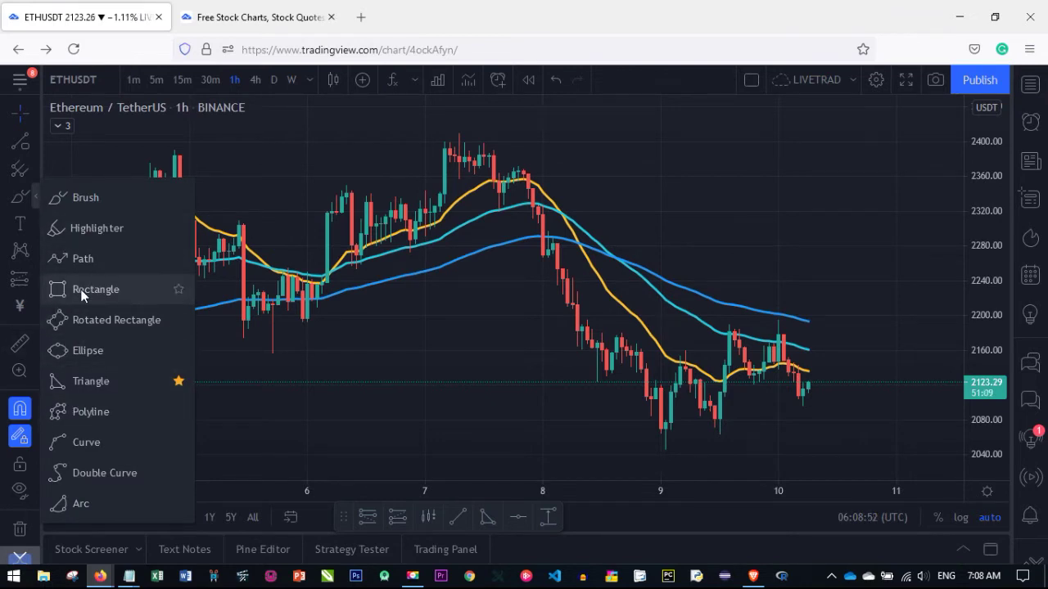
pyautogui.click(90, 381)
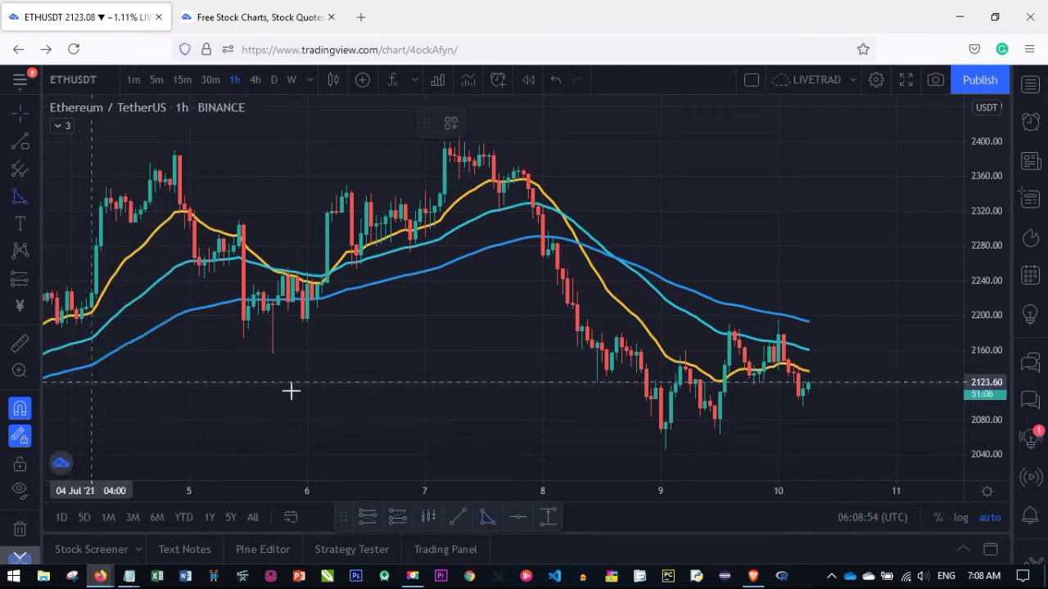
pyautogui.click(497, 193)
pyautogui.click(489, 336)
pyautogui.click(753, 384)
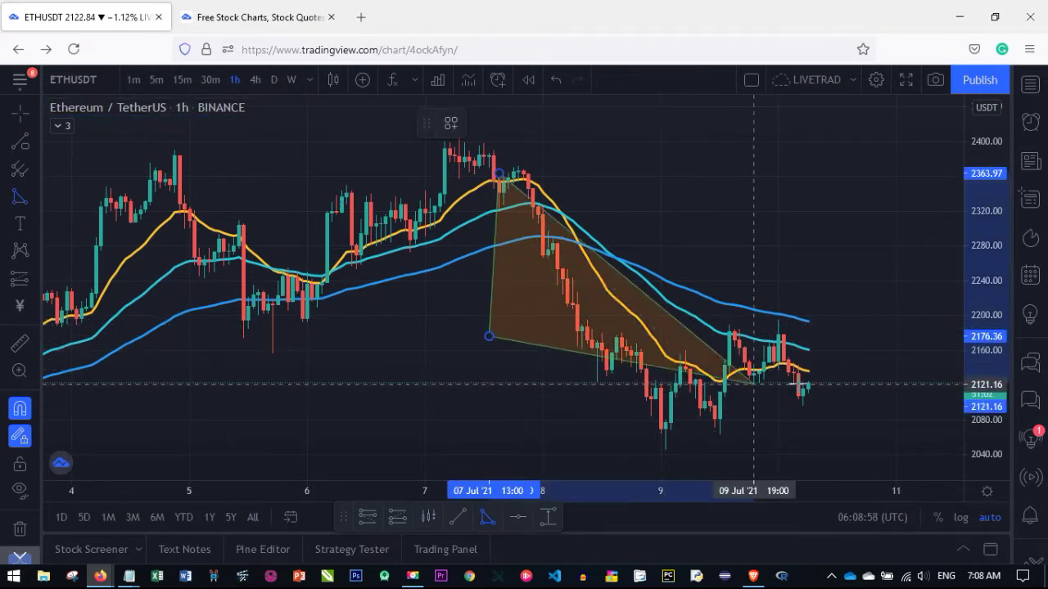
pyautogui.click(843, 393)
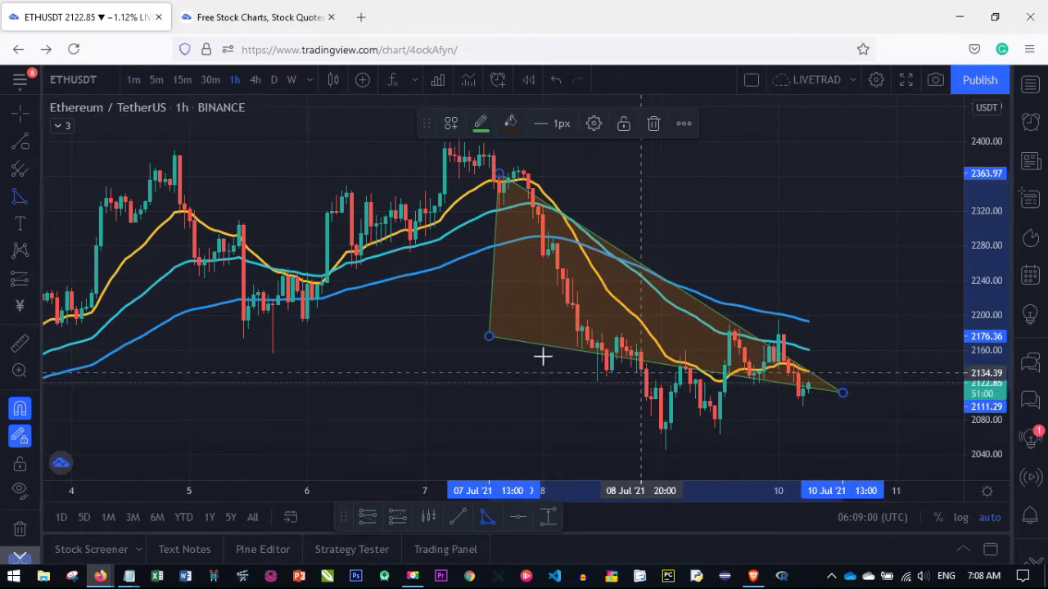
# - Draw a second triangle with corners at about 2174, 2148 and 2052 between 6 and 7 July, and delete it
pyautogui.click(489, 339)
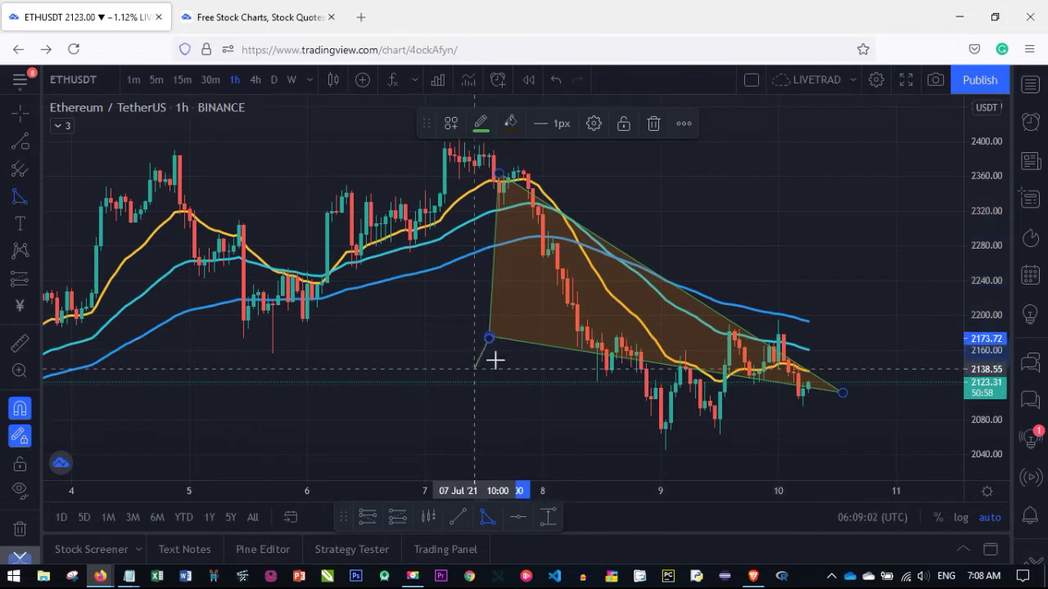
pyautogui.click(307, 361)
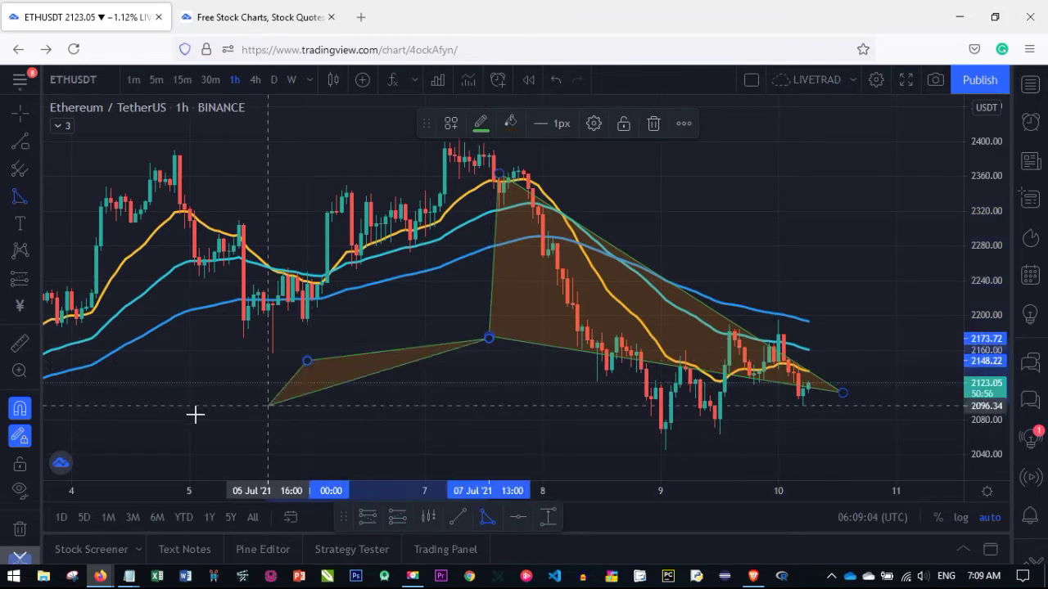
pyautogui.click(424, 442)
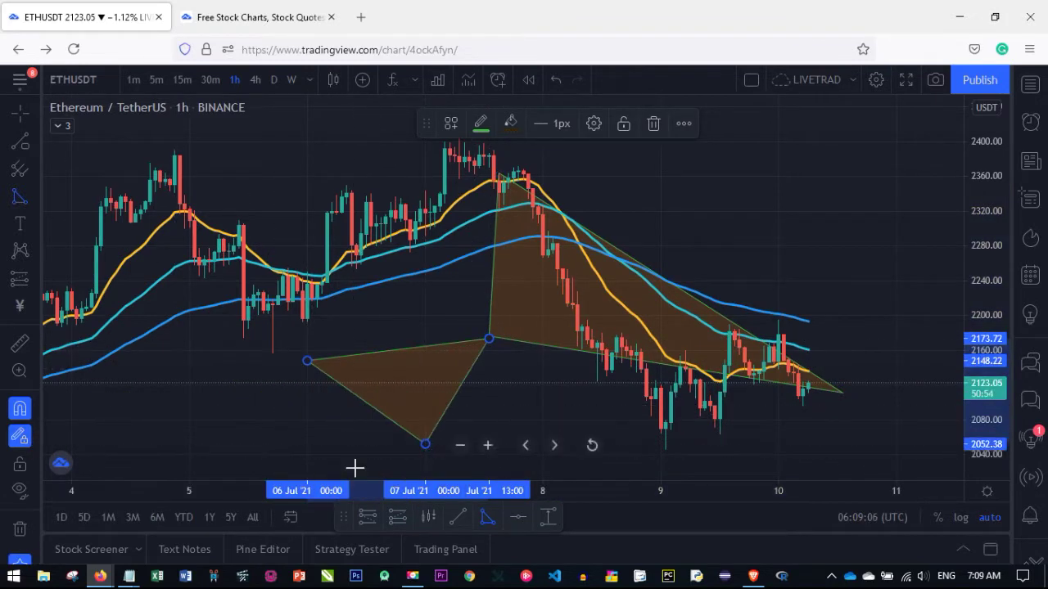
pyautogui.click(653, 123)
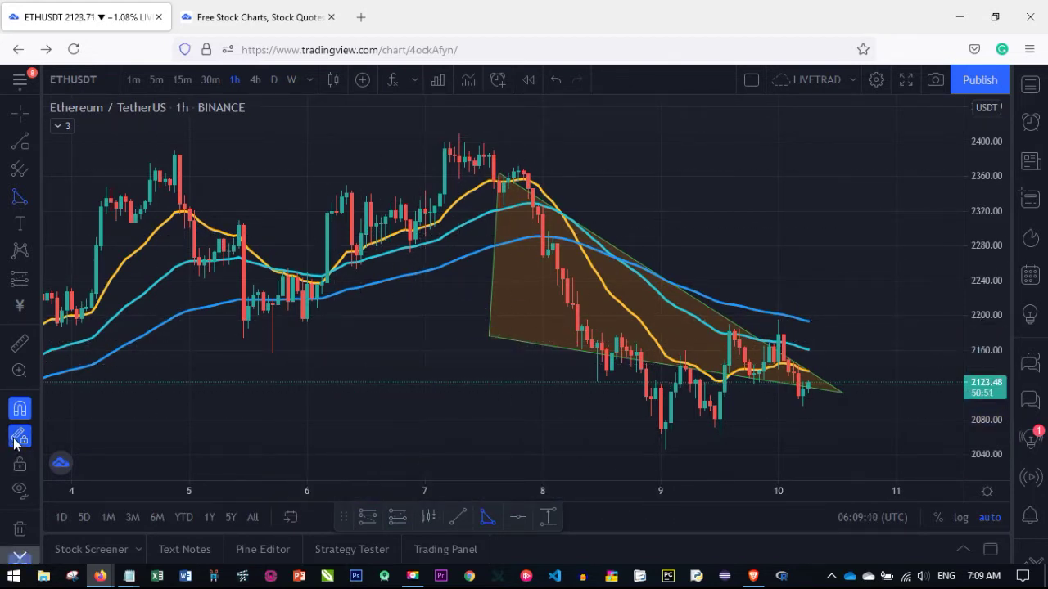
# - Turn off continuous drawing mode and draw a triangle with corners at about 2198 and 2109 on 7 July and 2182 on 10 July
pyautogui.click(518, 318)
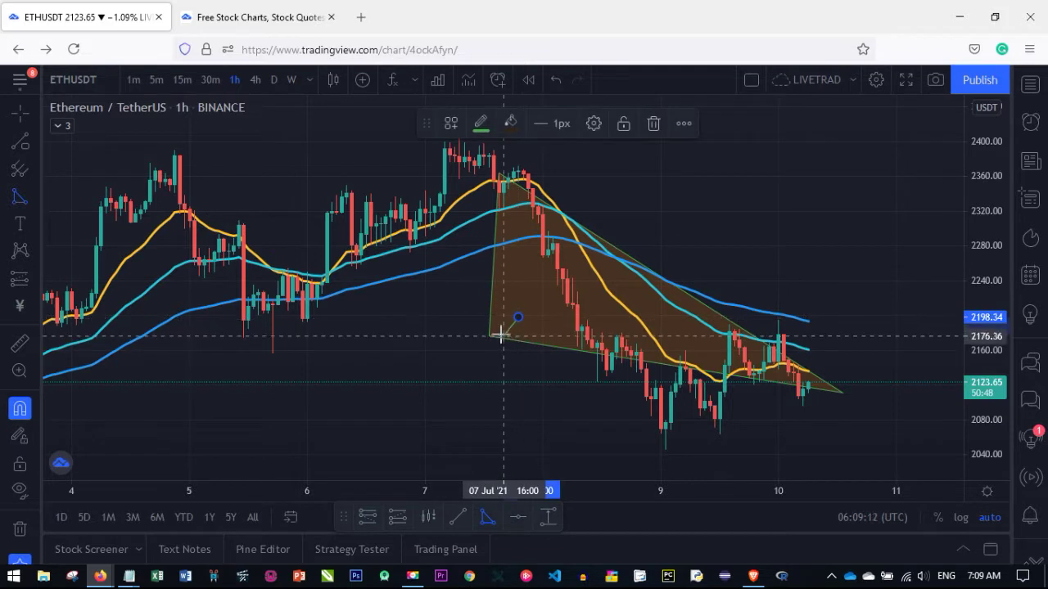
pyautogui.click(533, 396)
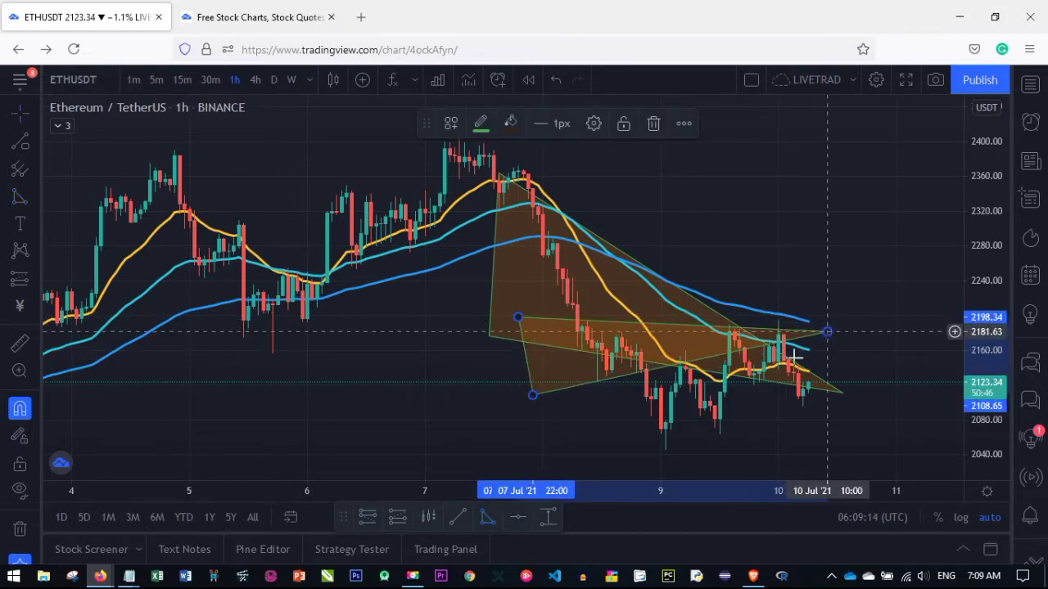
pyautogui.click(815, 343)
# - Reshape the new triangle by moving its lowest corner down to about 2065 and its upper 7 July corner slightly higher
pyautogui.moveTo(532, 396); pyautogui.dragTo(524, 433)
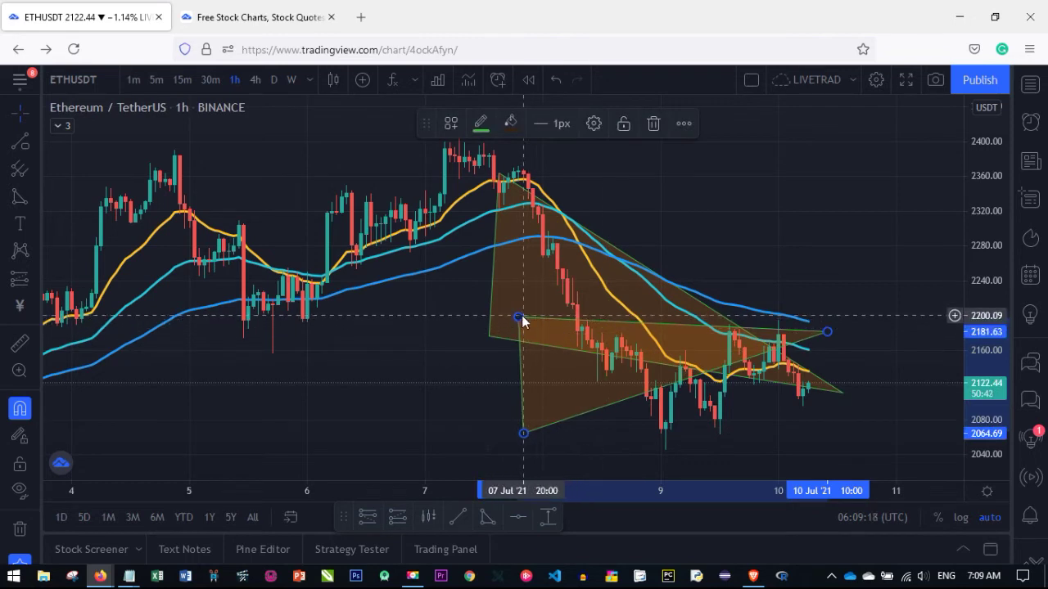
pyautogui.moveTo(522, 320); pyautogui.dragTo(520, 302)
# - Remove all drawings from the chart
pyautogui.rightClick(645, 199)
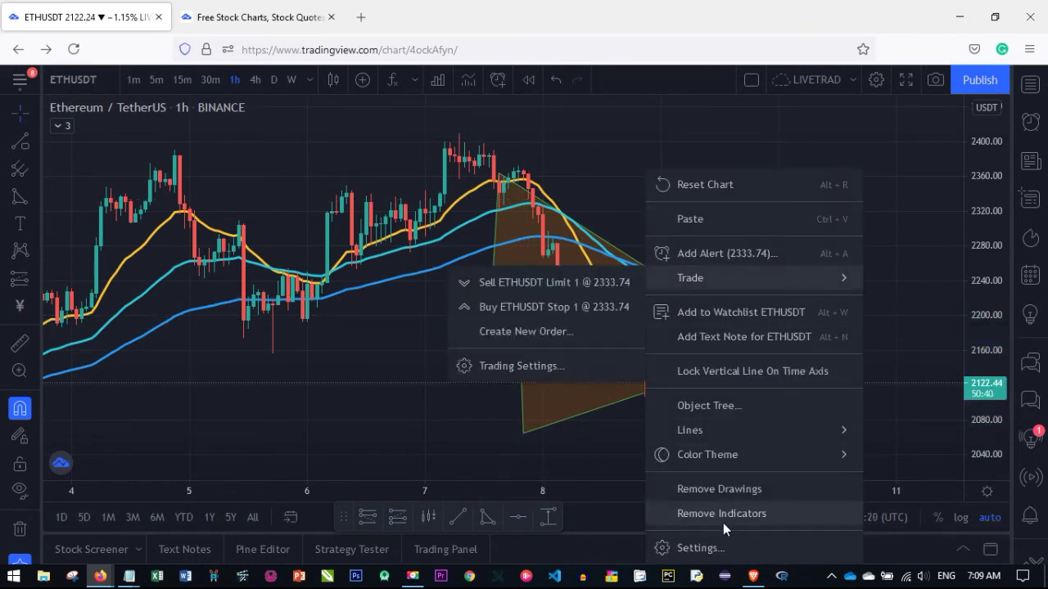
pyautogui.click(731, 489)
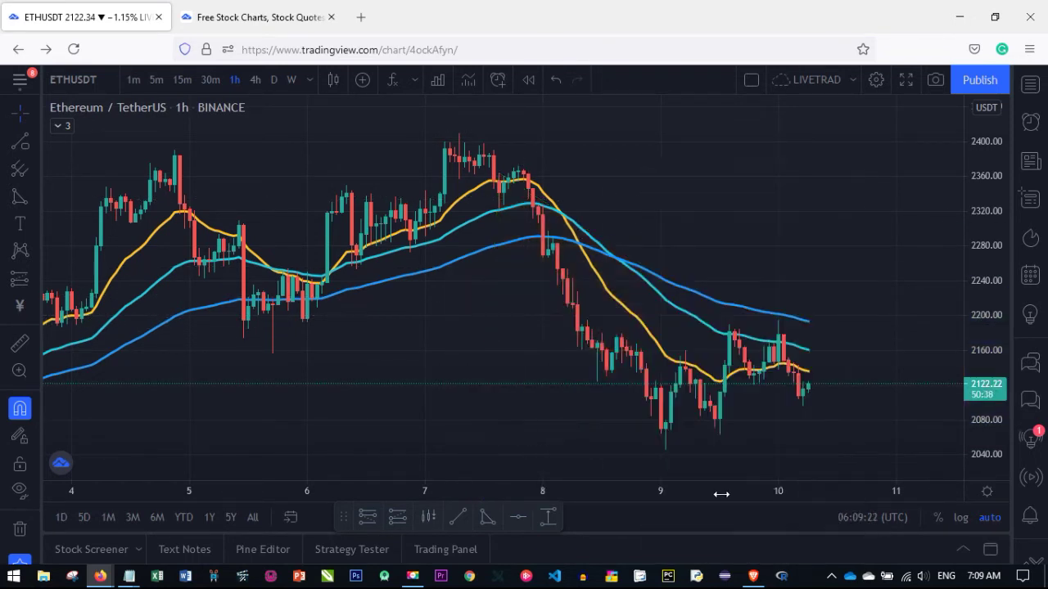
# - Add a balloon reading "Comment to this chart" at about 2368 on 7 July
pyautogui.click(35, 227)
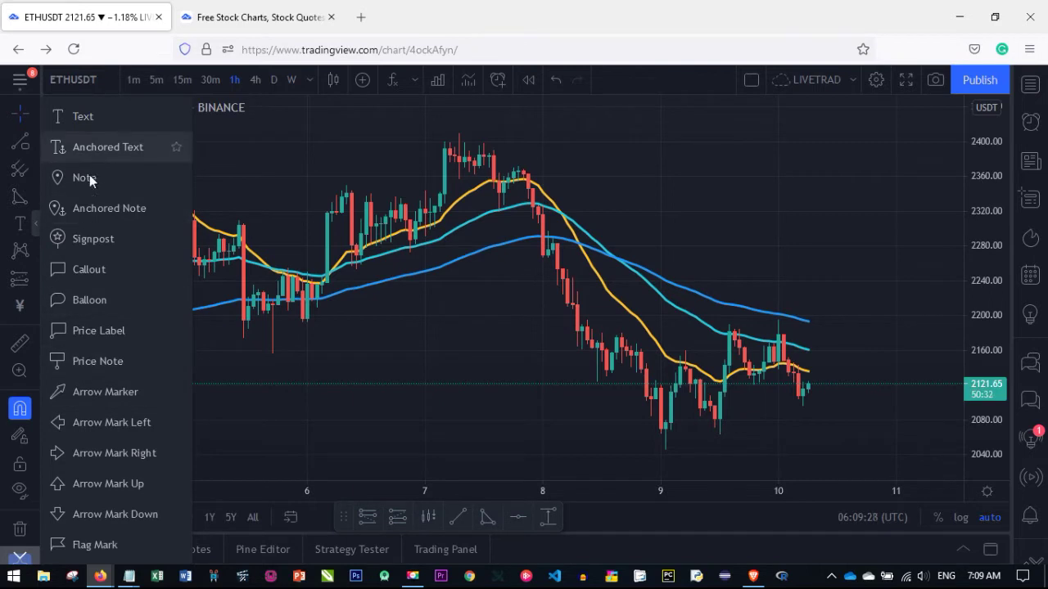
pyautogui.click(86, 301)
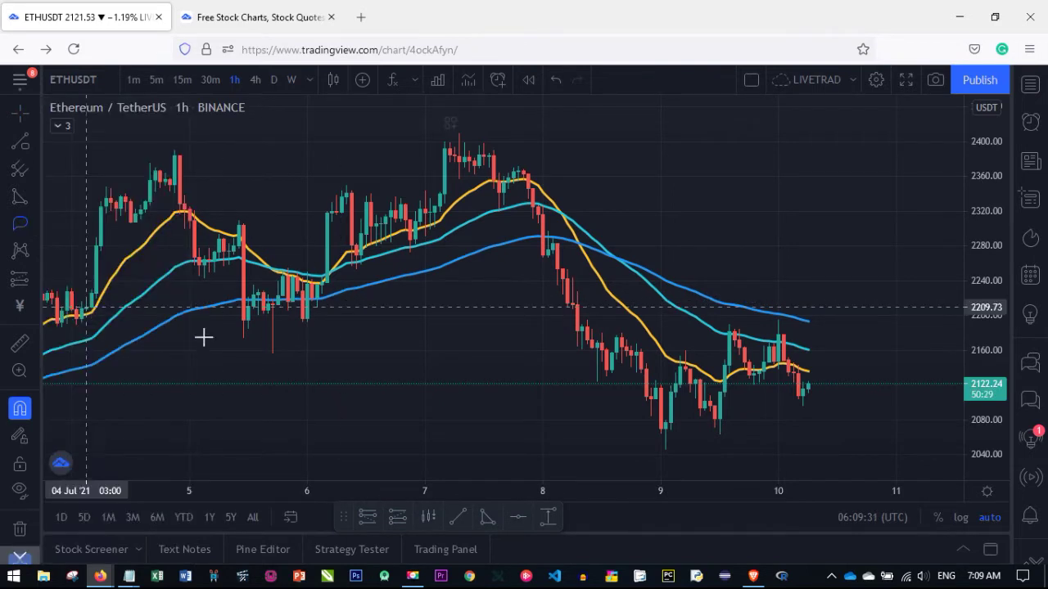
pyautogui.click(624, 301)
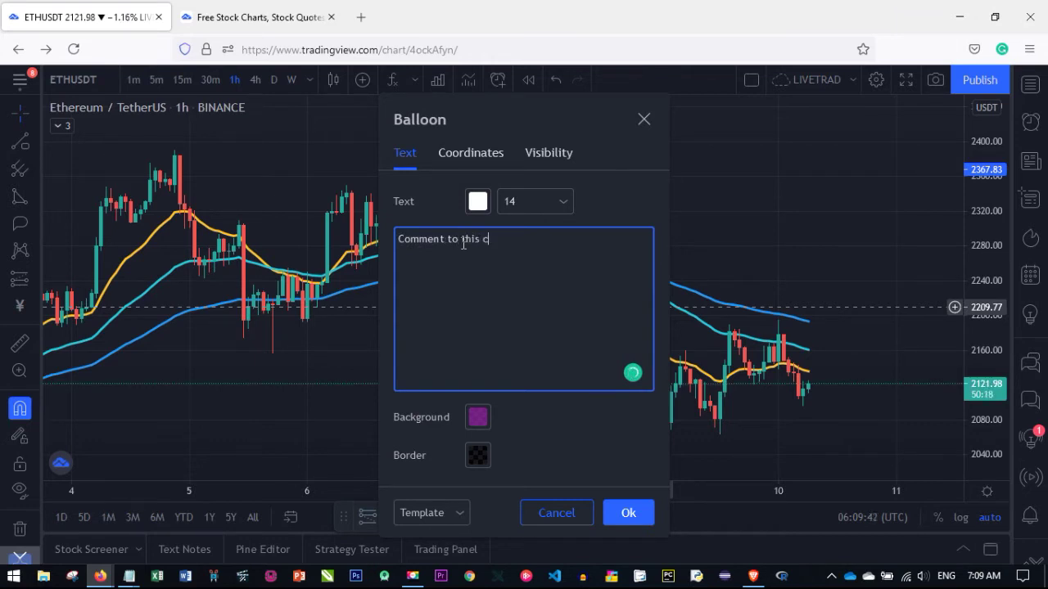
pyautogui.click(628, 516)
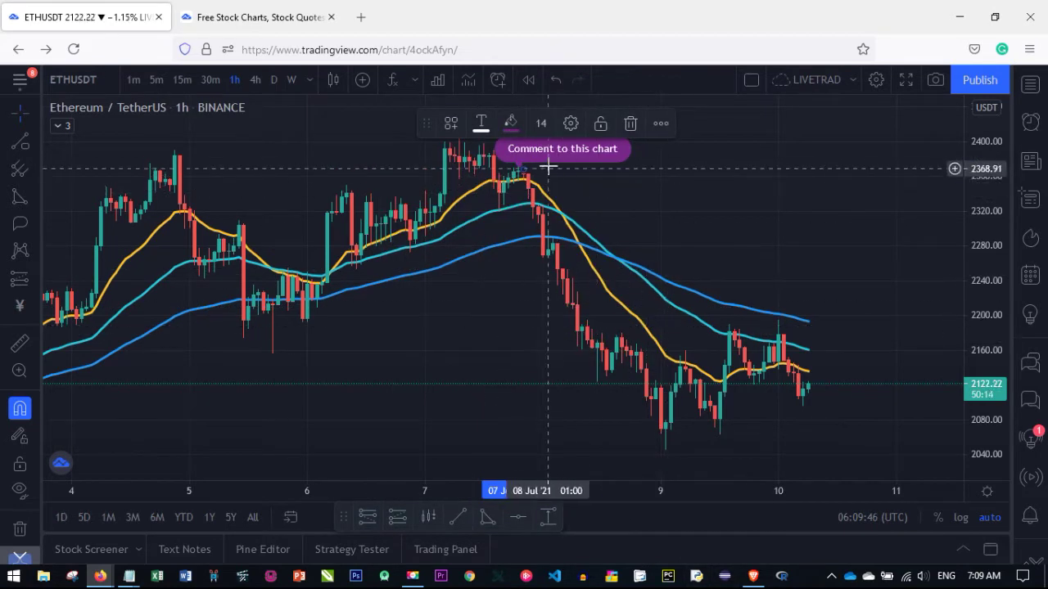
# - Move the balloon to about 2336 on 8 July and delete it
pyautogui.moveTo(552, 157); pyautogui.dragTo(665, 176)
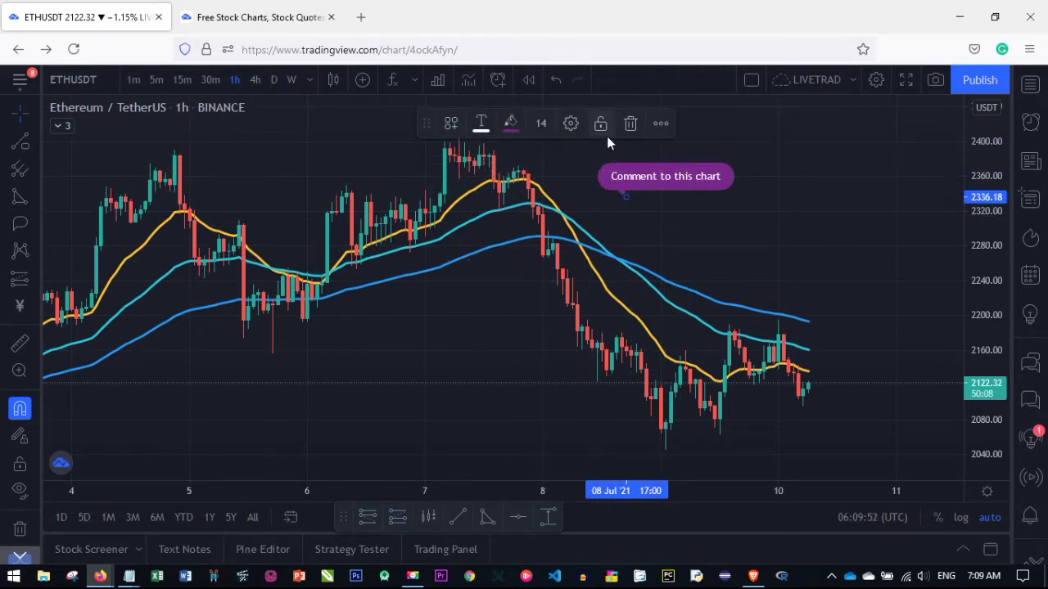
pyautogui.click(628, 123)
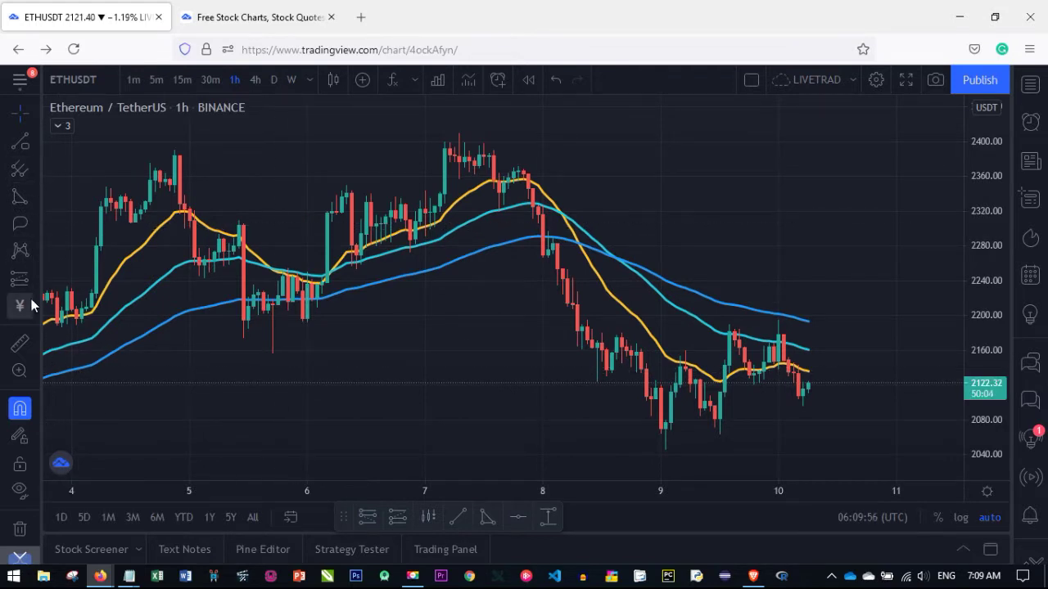
# - Examine the available text annotation tools and the chart pattern and Elliott wave tools
pyautogui.click(34, 222)
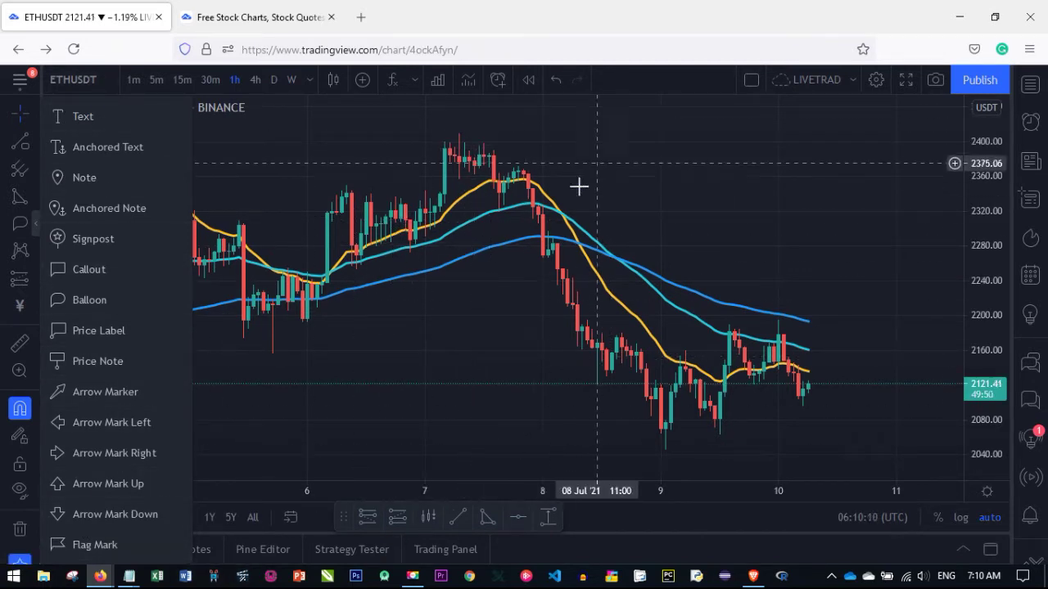
pyautogui.click(362, 394)
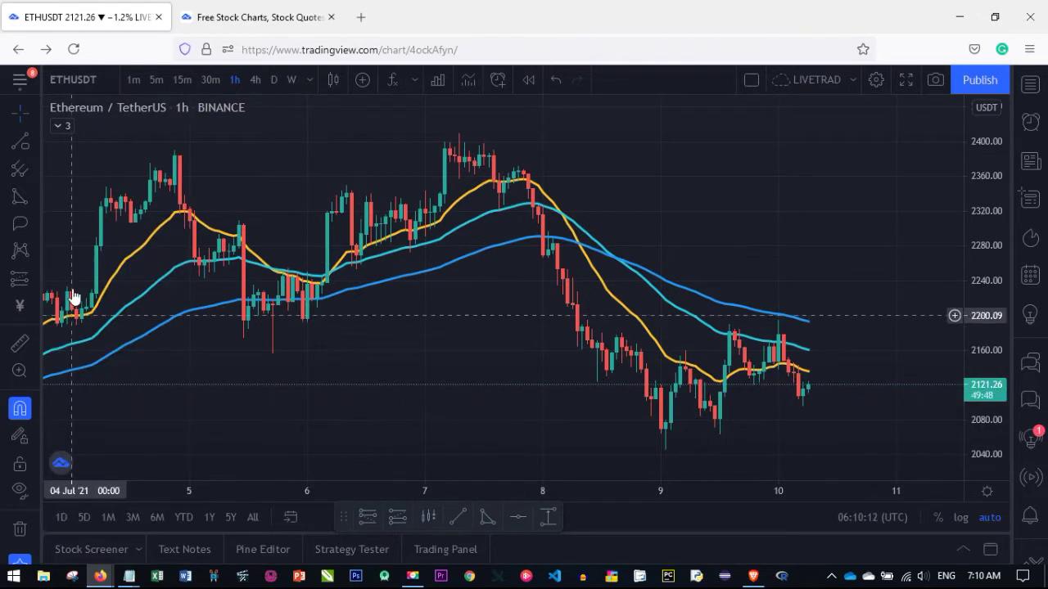
pyautogui.click(35, 251)
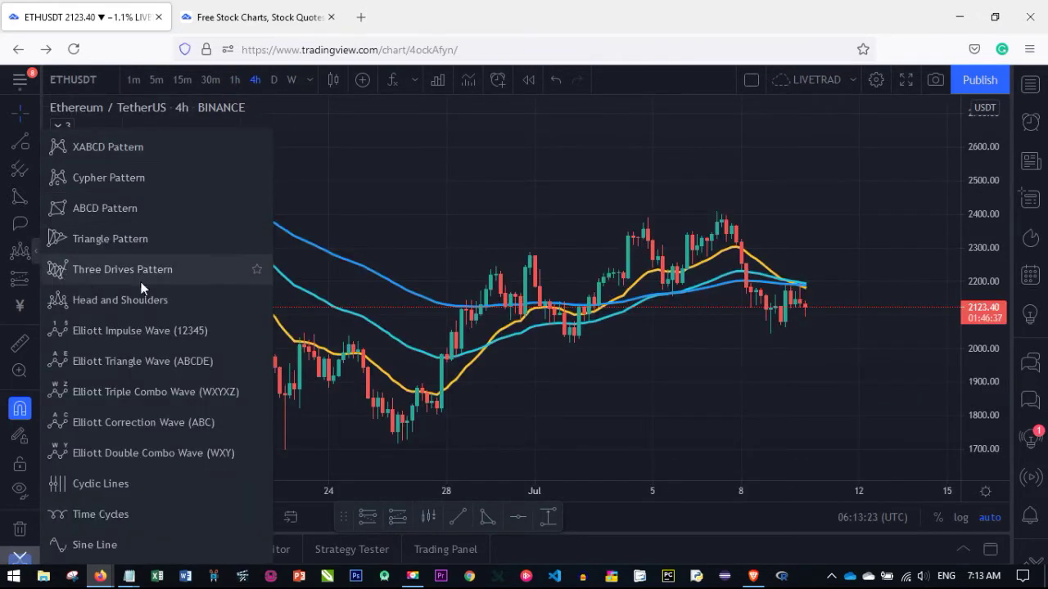
pyautogui.click(433, 194)
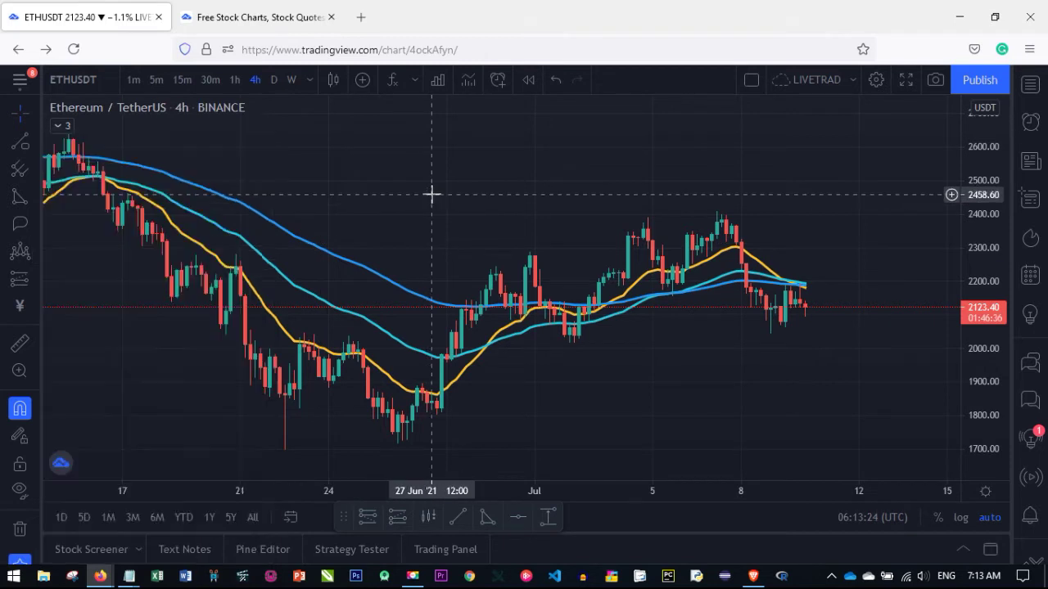
pyautogui.click(35, 249)
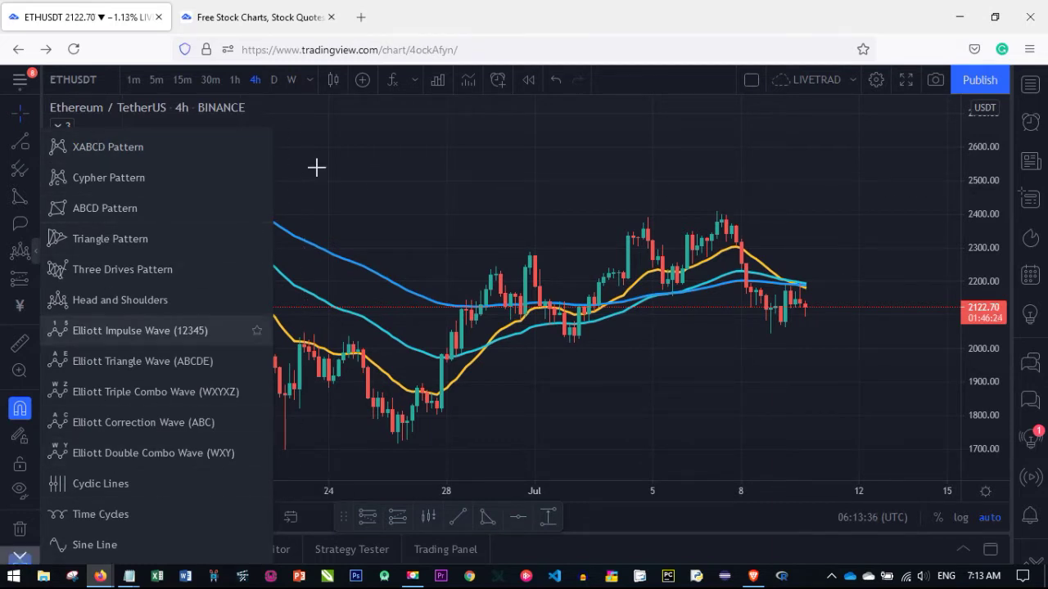
pyautogui.click(347, 218)
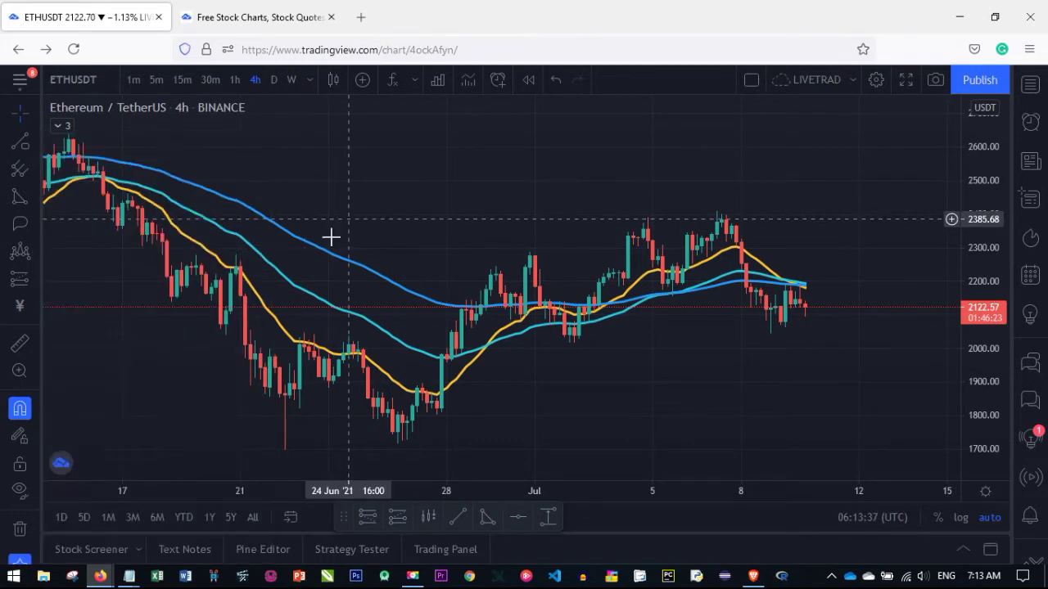
pyautogui.click(38, 251)
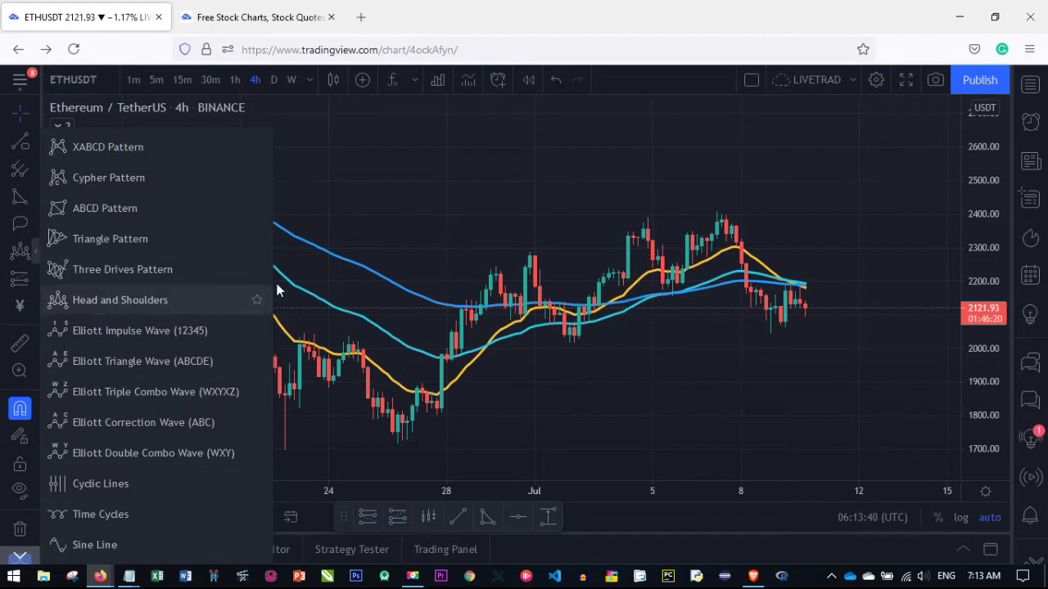
pyautogui.click(470, 257)
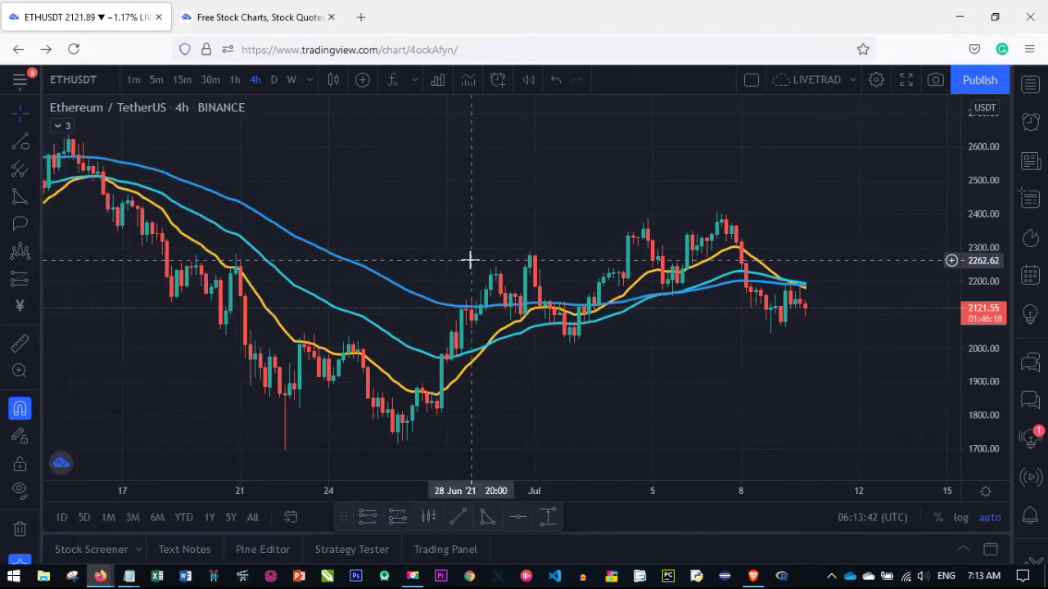
# - Place a long position on the chart and move it to start on 6 July with its entry at about 2203
pyautogui.click(36, 280)
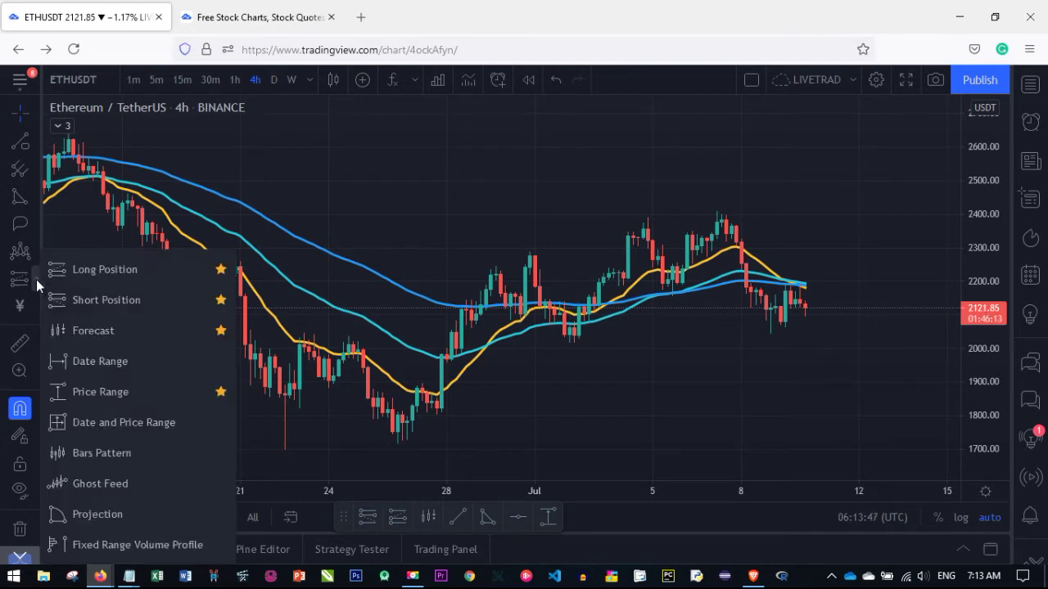
pyautogui.click(98, 272)
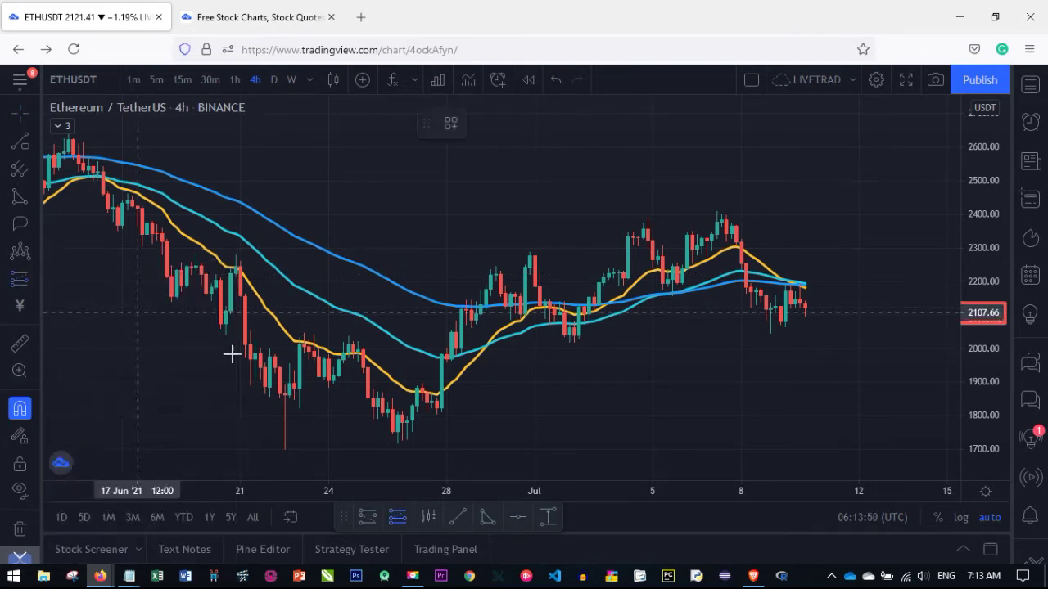
pyautogui.click(564, 203)
pyautogui.moveTo(622, 175)
pyautogui.mouseDown()
pyautogui.moveTo(661, 251)
pyautogui.moveTo(737, 265)
pyautogui.moveTo(761, 252)
pyautogui.mouseUp()
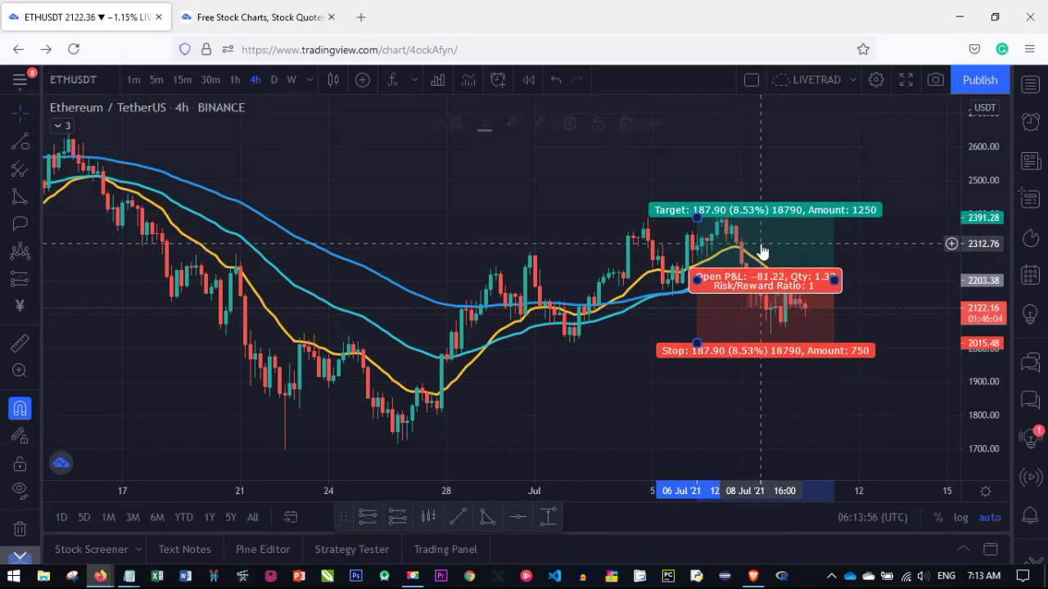
# - Shift the long position's entry to about 2171 on 7 July and stretch its stop to about 1766 and its target to about 2607
pyautogui.moveTo(858, 351)
pyautogui.mouseDown()
pyautogui.moveTo(852, 319)
pyautogui.moveTo(861, 345)
pyautogui.mouseUp()
pyautogui.moveTo(712, 350); pyautogui.dragTo(709, 421)
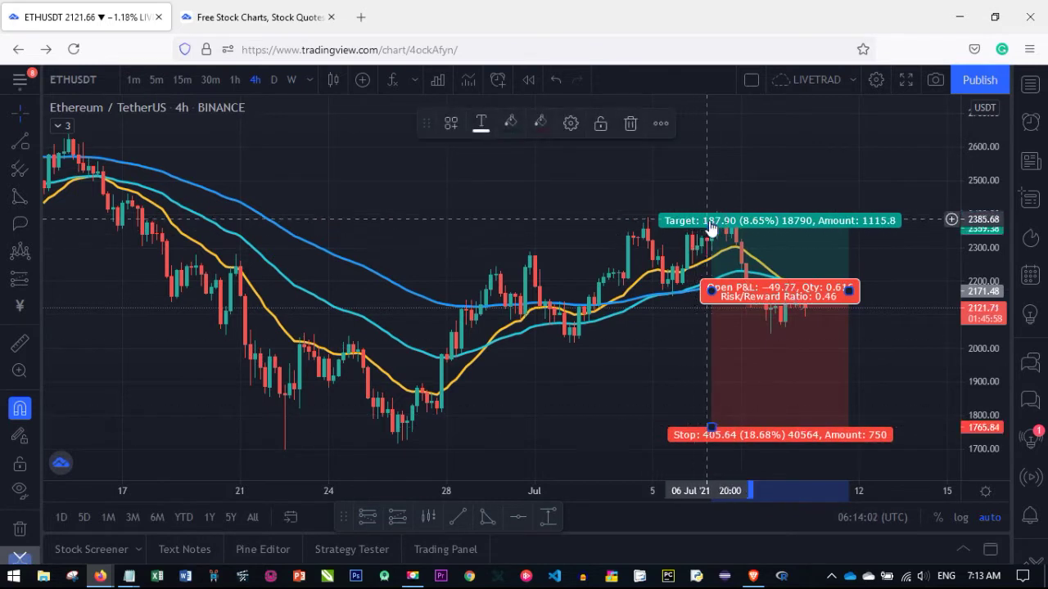
pyautogui.moveTo(712, 227); pyautogui.dragTo(710, 145)
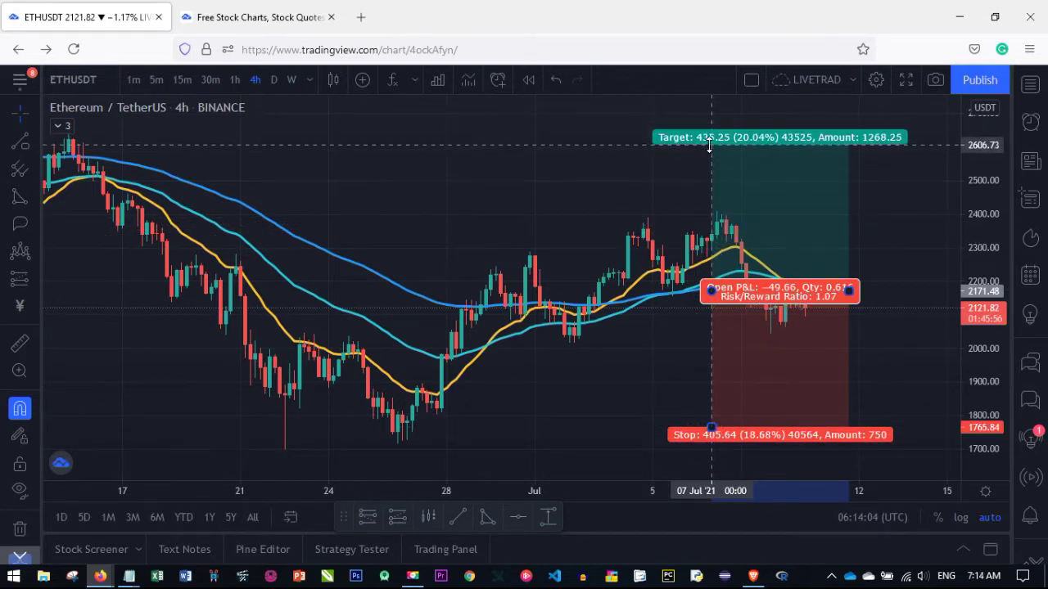
# - Widen the long position's time span and move it to start on 3 July with its entry at about 2146
pyautogui.moveTo(848, 290); pyautogui.dragTo(942, 290)
pyautogui.moveTo(843, 247); pyautogui.dragTo(735, 255)
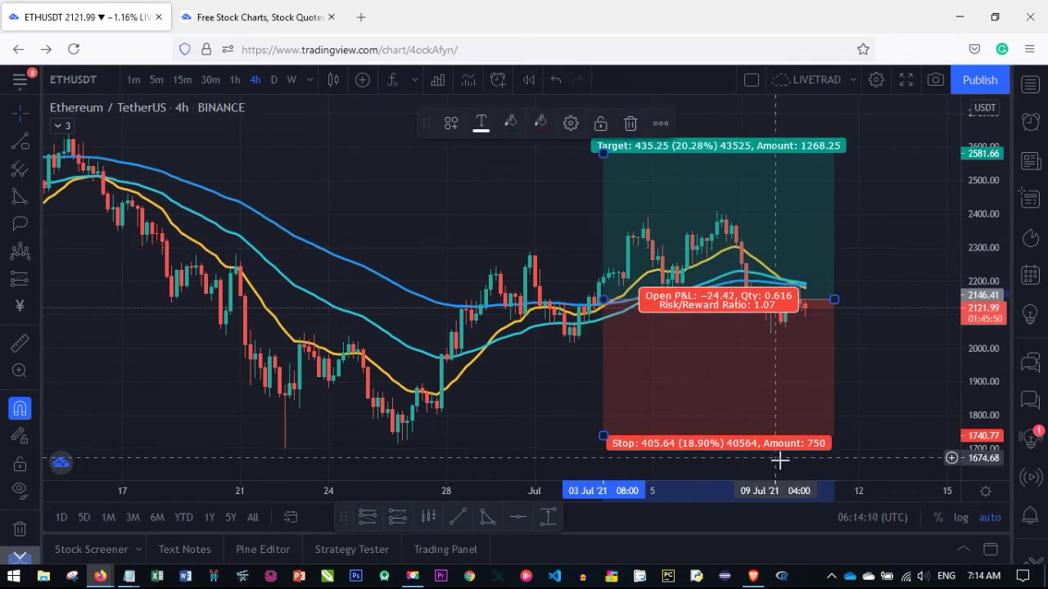
# - Raise the long position's stop to about 2023 and delete the position
pyautogui.moveTo(603, 434); pyautogui.dragTo(603, 340)
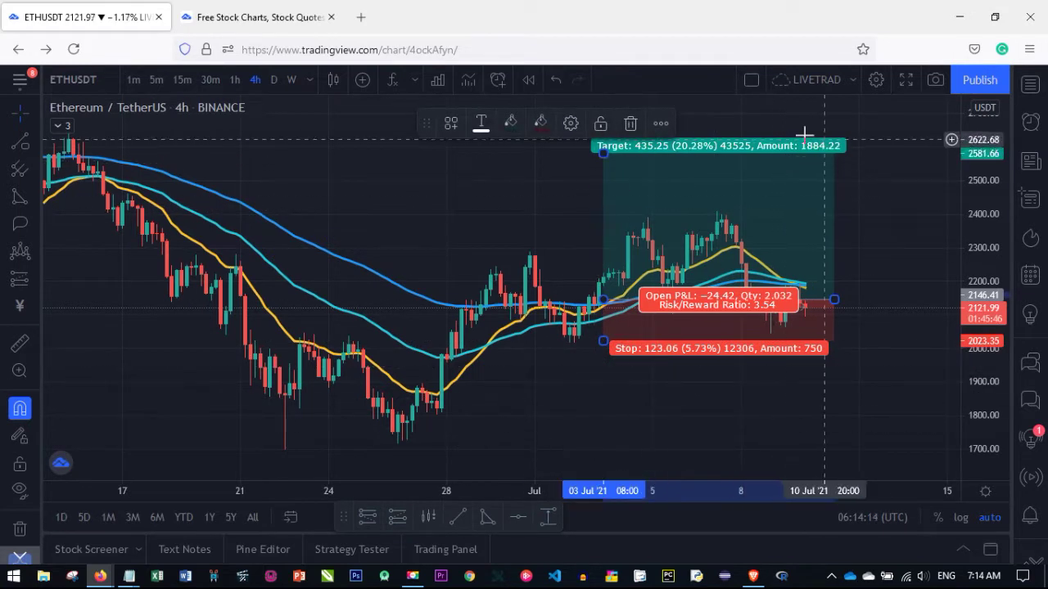
pyautogui.click(631, 124)
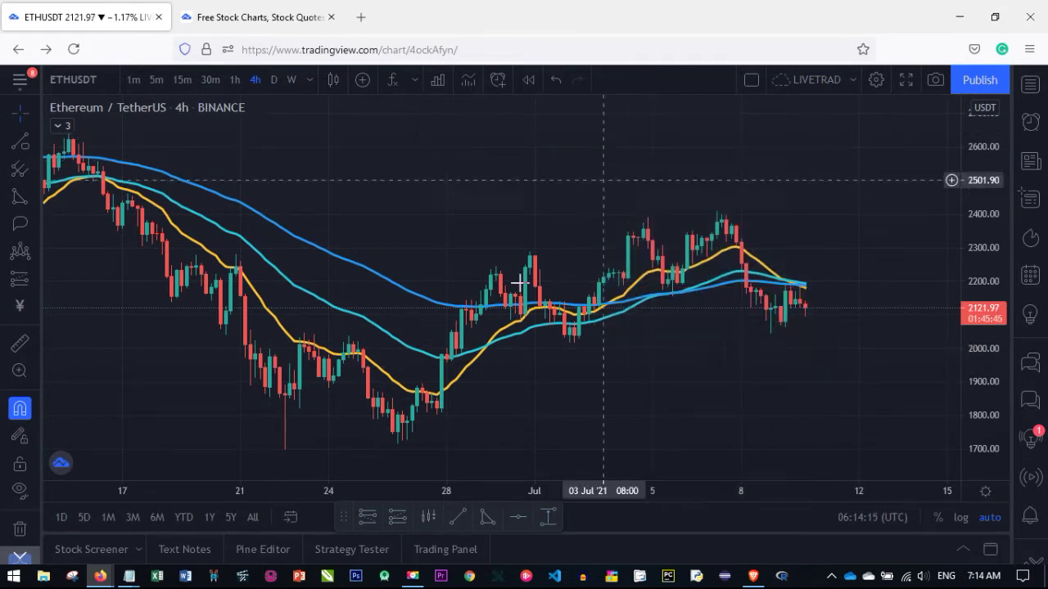
pyautogui.click(37, 280)
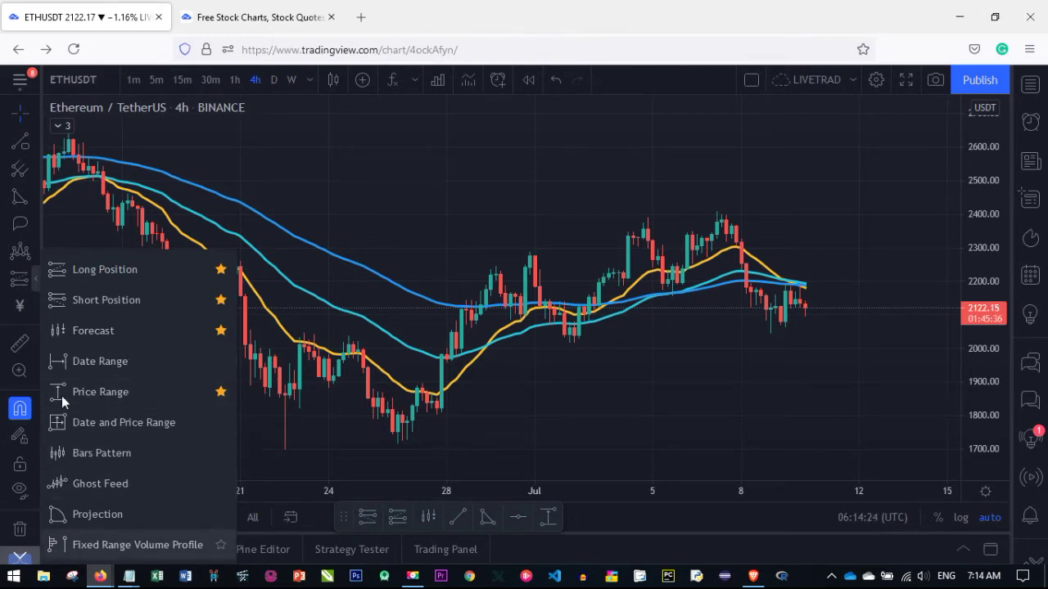
pyautogui.click(36, 284)
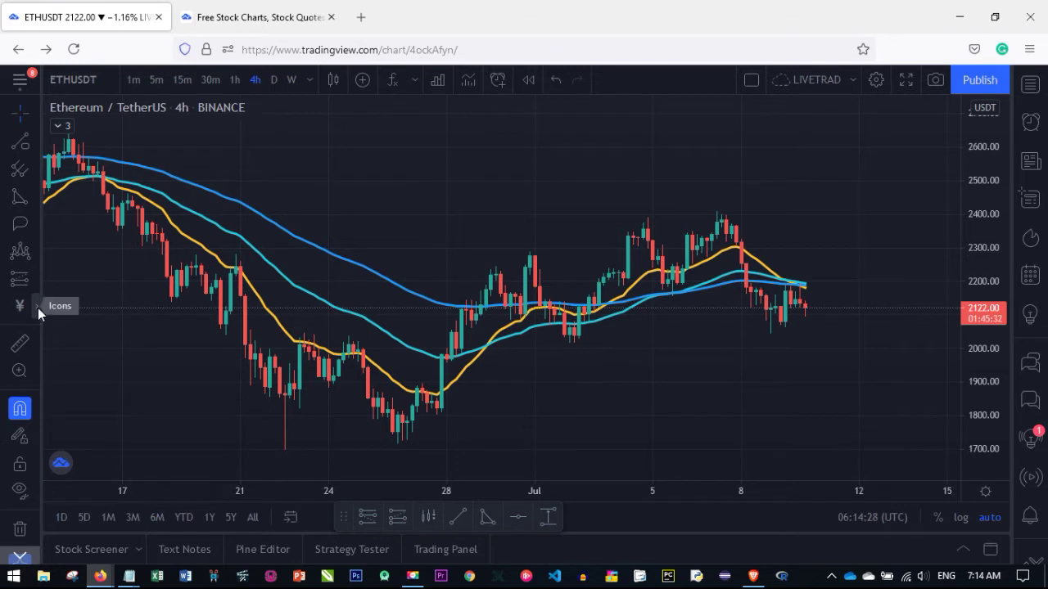
# - Place a heart icon at about 2406 on 30 June and enlarge it to span roughly 28 June to 3 July
pyautogui.click(38, 308)
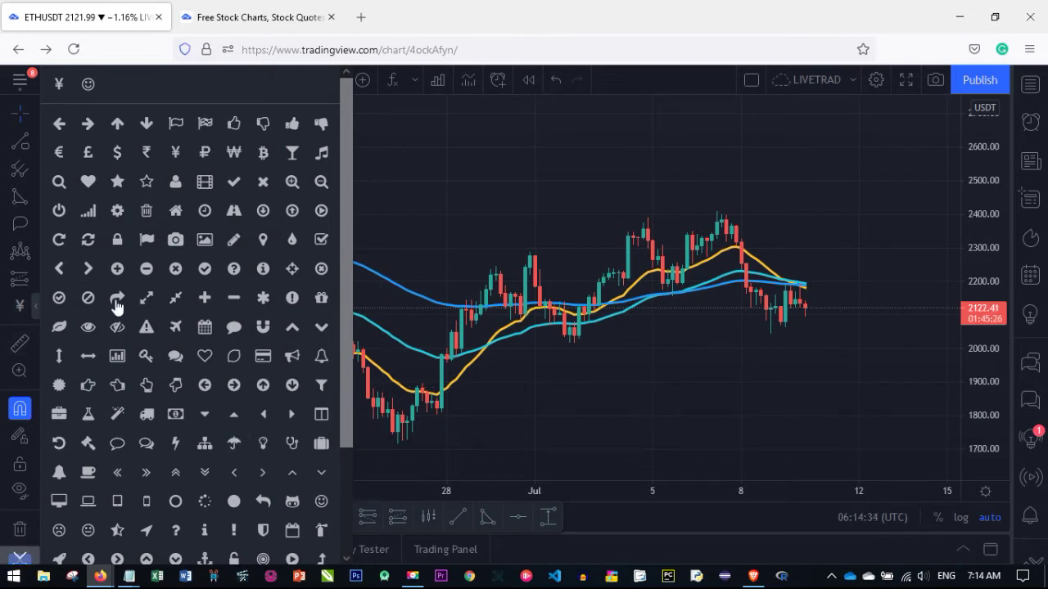
pyautogui.click(82, 184)
pyautogui.click(515, 212)
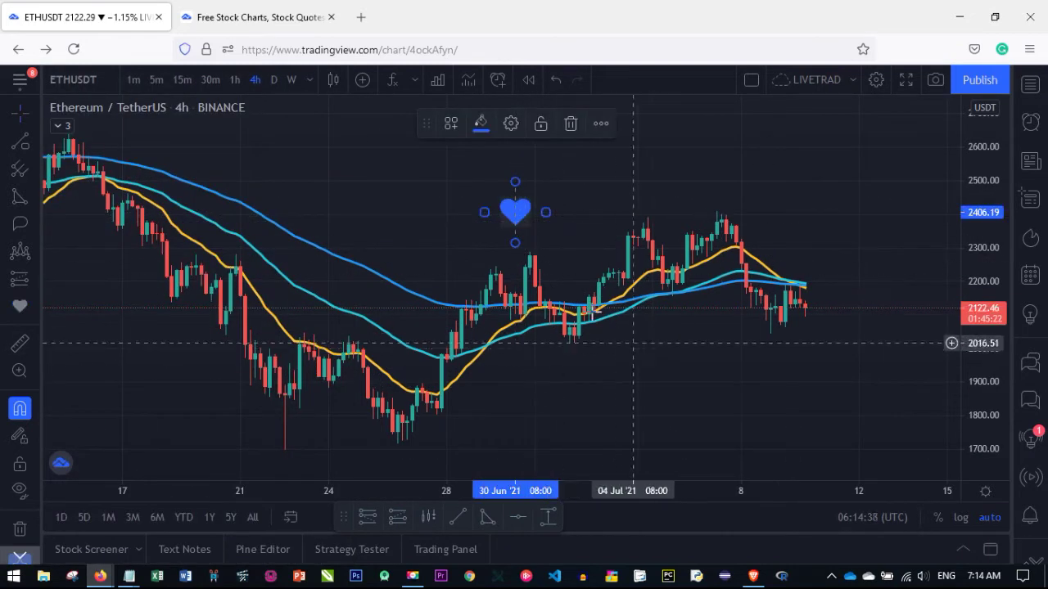
pyautogui.moveTo(547, 212); pyautogui.dragTo(672, 204)
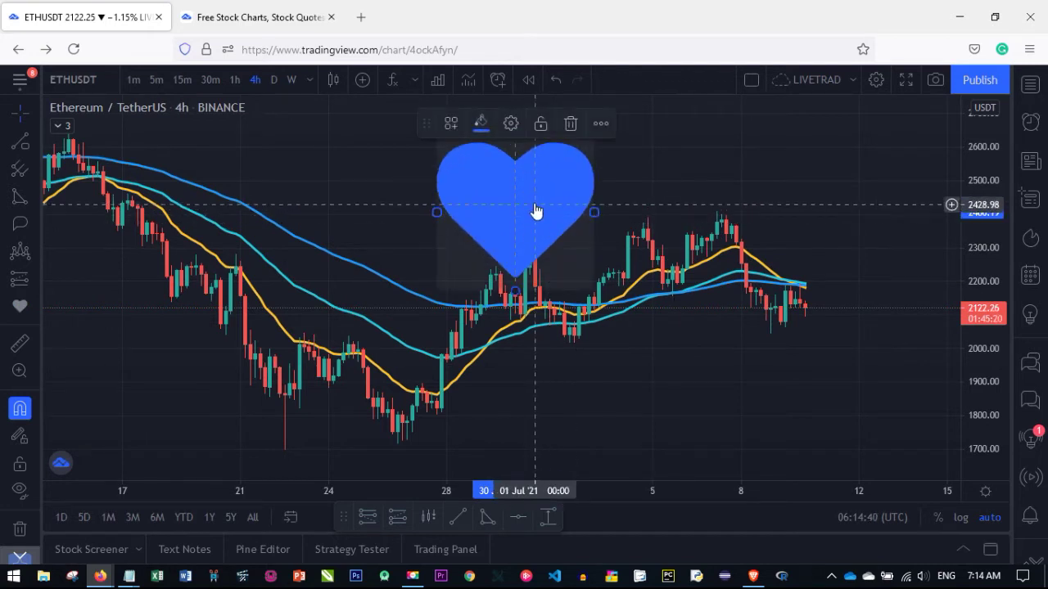
# - Recolour the heart icon red and delete it
pyautogui.click(480, 122)
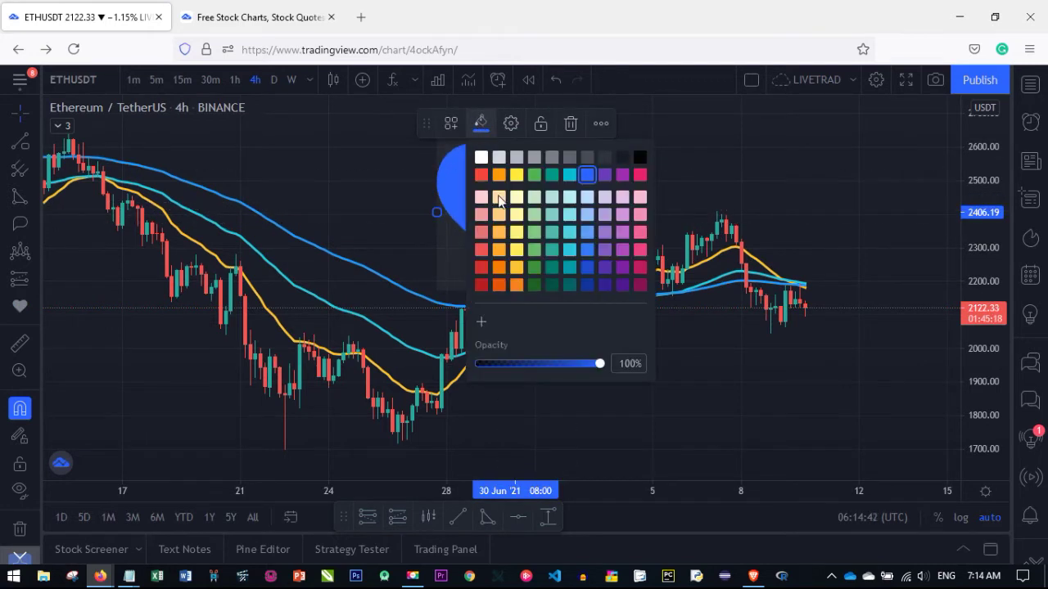
pyautogui.click(481, 175)
pyautogui.moveTo(581, 250); pyautogui.dragTo(570, 347)
pyautogui.click(572, 125)
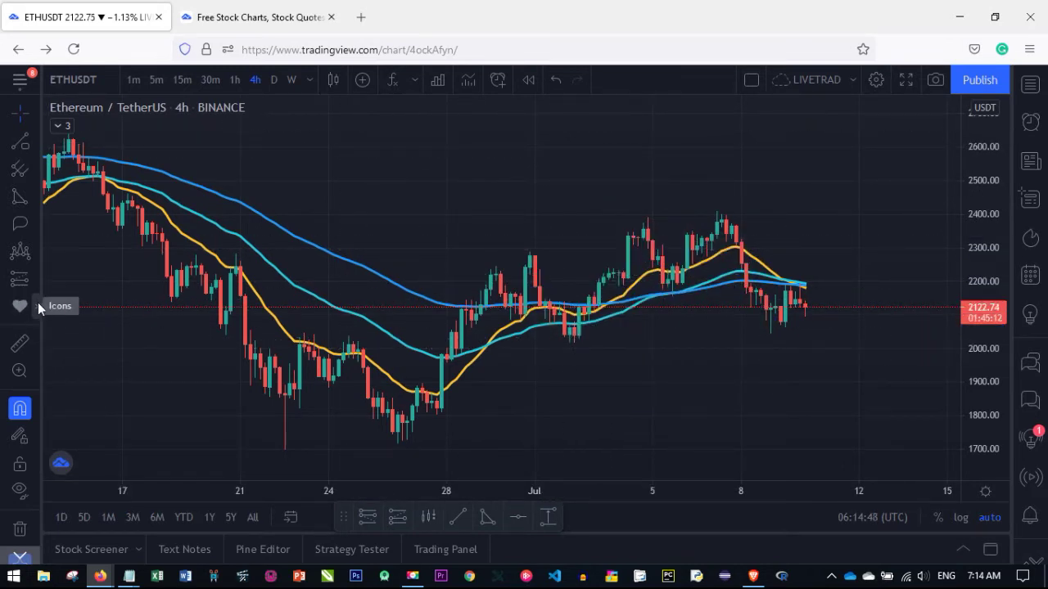
# - Measure the range from about 2295 on 25 June to about 1726 on 7 July, and clear the measurement
pyautogui.click(32, 344)
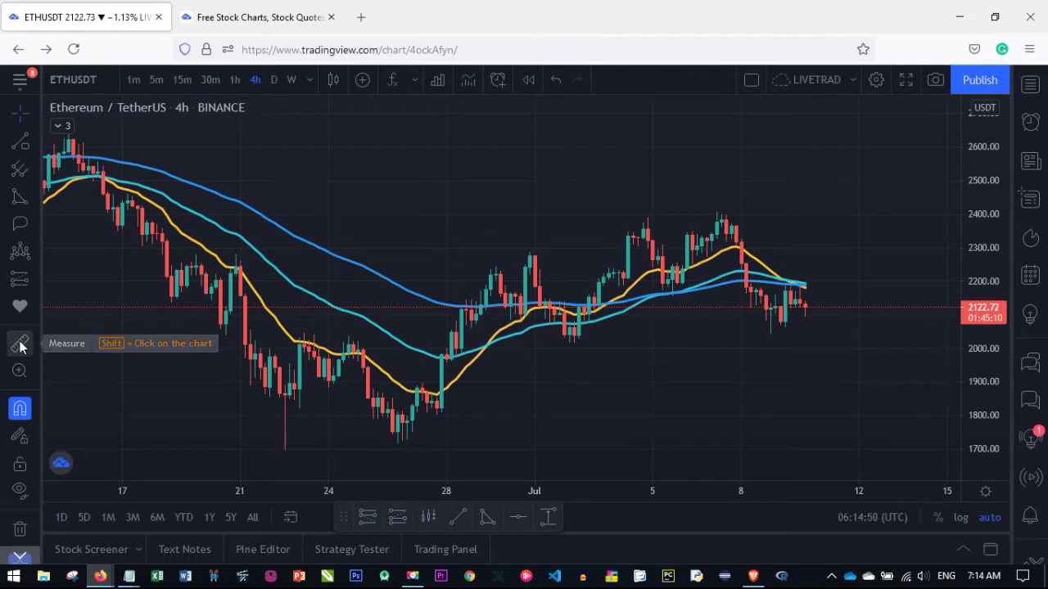
pyautogui.click(366, 248)
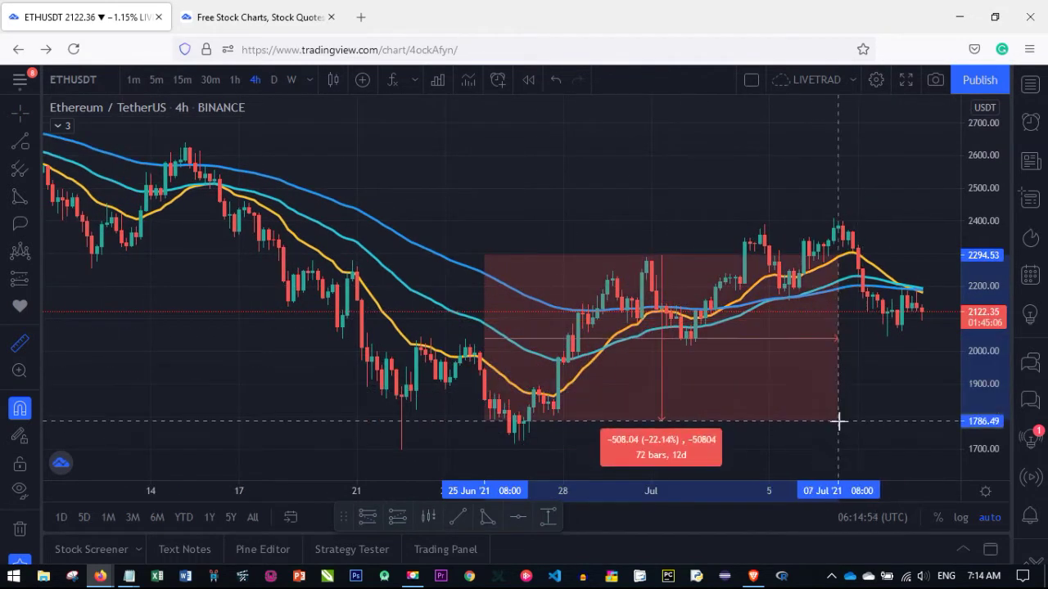
pyautogui.click(815, 447)
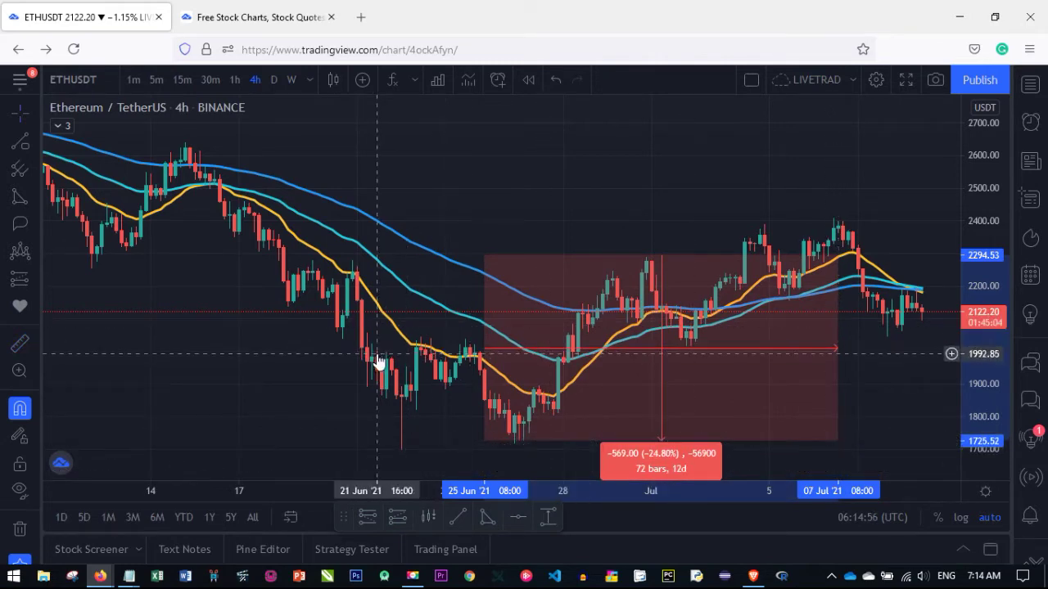
pyautogui.moveTo(382, 363); pyautogui.dragTo(171, 311)
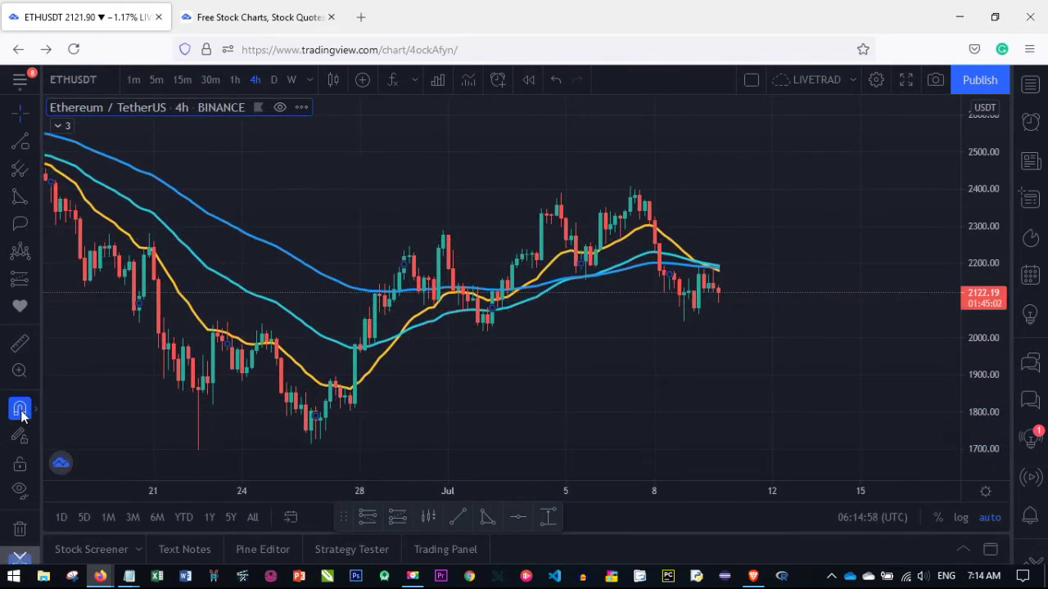
# - Measure the range from about 2375 on 27 June to about 1939 on 12 July, clear it and dismiss the magnet mode notice
pyautogui.click(330, 199)
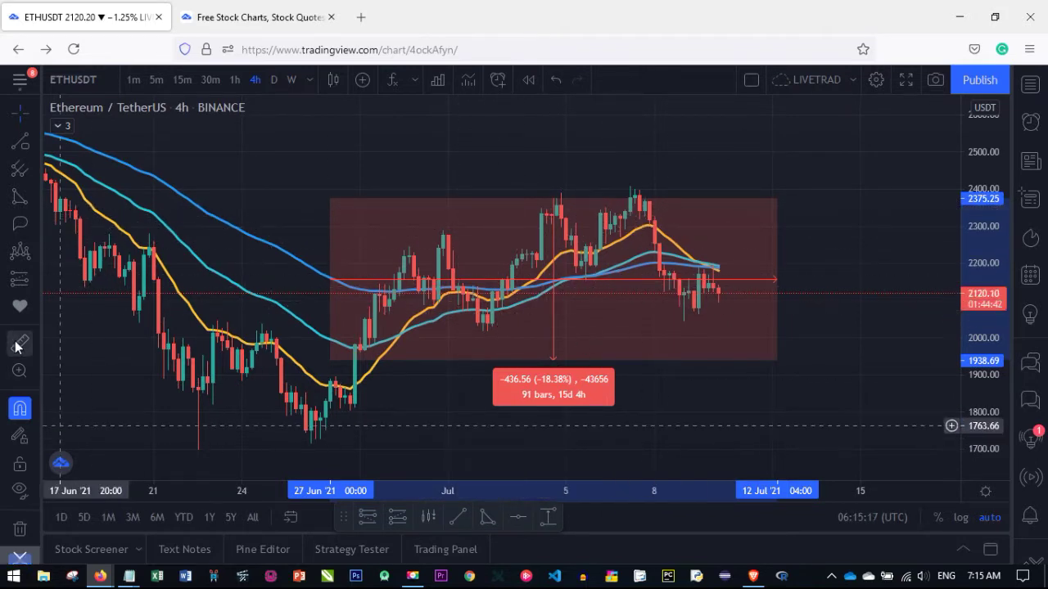
pyautogui.click(730, 305)
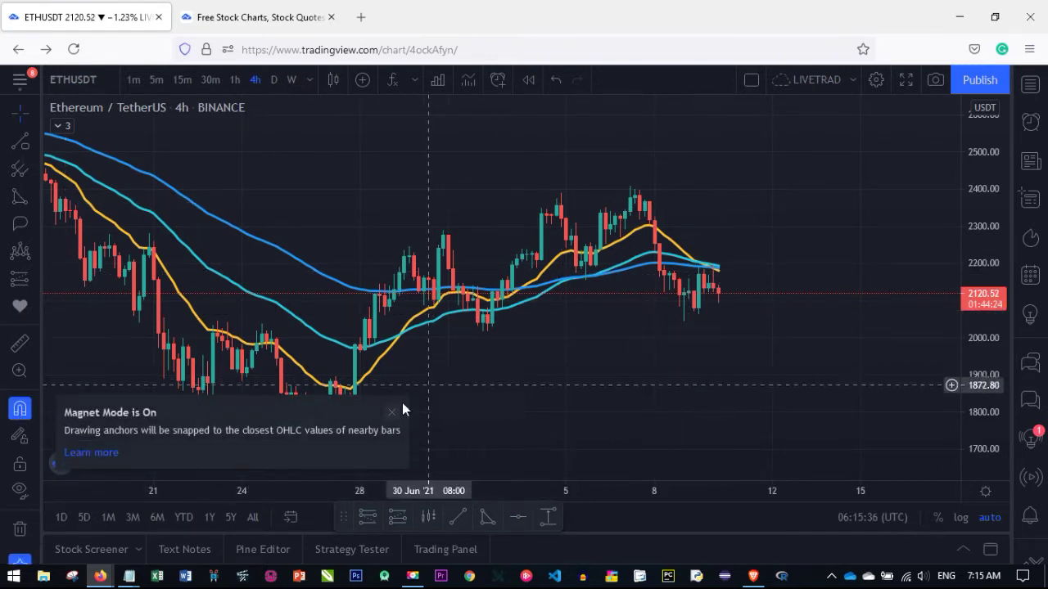
pyautogui.click(393, 415)
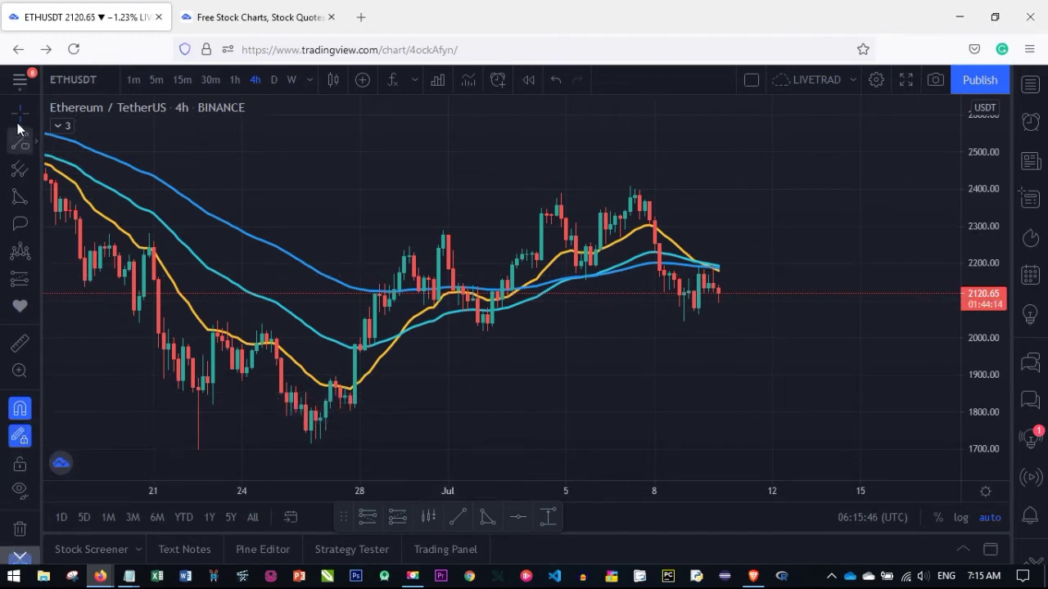
# - With continuous drawing on, add trend lines from about 2262 to 1916 (28 June–2 July), 2272 to 1943 (9–7 July) and 1840 to 2056 (2–5 July)
pyautogui.click(360, 241)
pyautogui.click(502, 369)
pyautogui.click(679, 238)
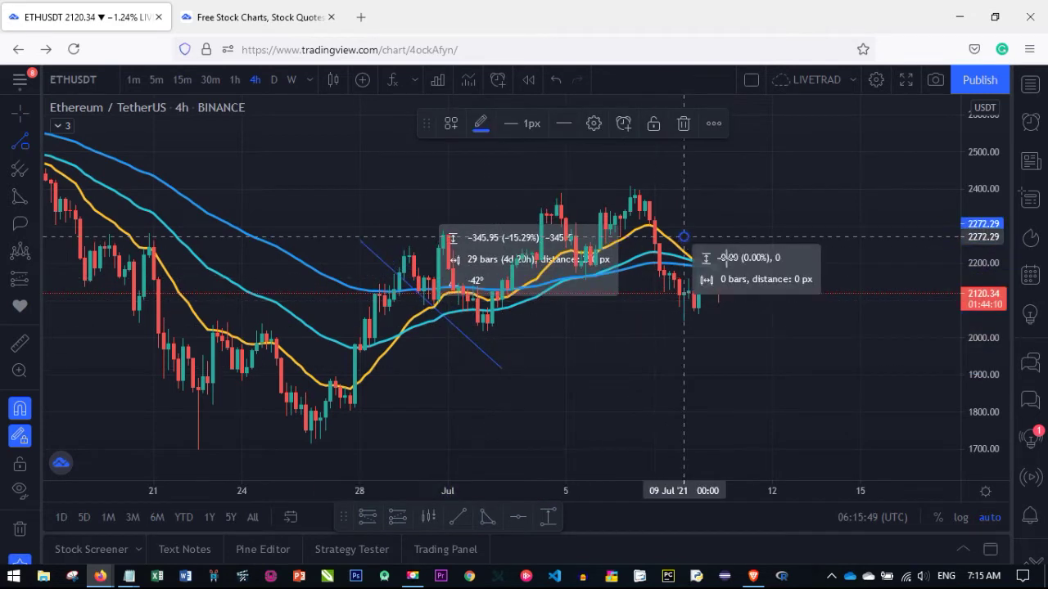
pyautogui.click(634, 358)
pyautogui.click(492, 399)
pyautogui.click(589, 317)
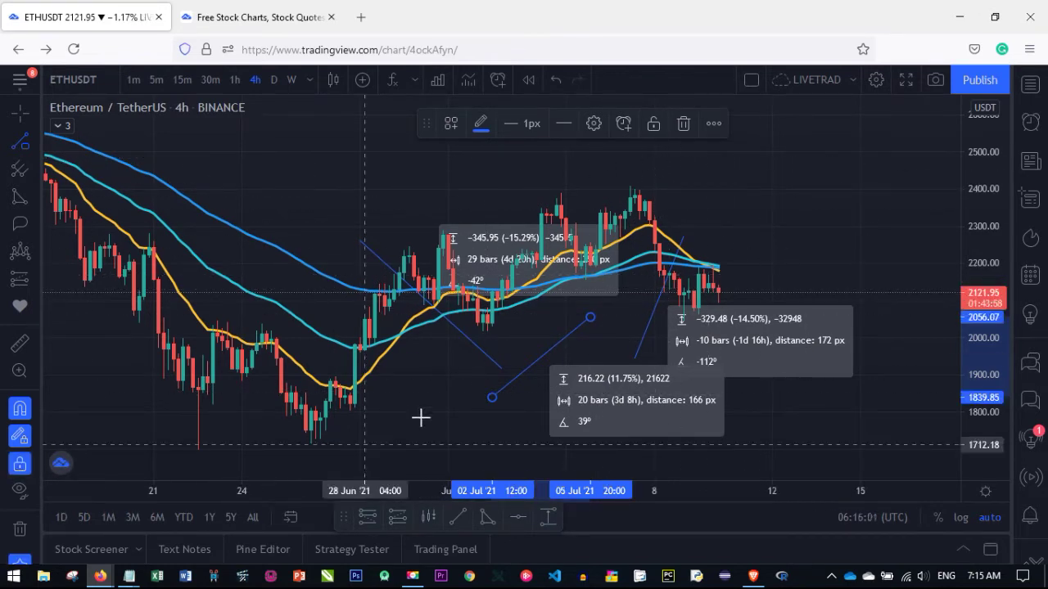
# - Add trend lines from about 1955 on 4 July to 2083 on 2 July, and from about 1881 on 1 July to 2184 on 14 July
pyautogui.click(560, 354)
pyautogui.click(496, 306)
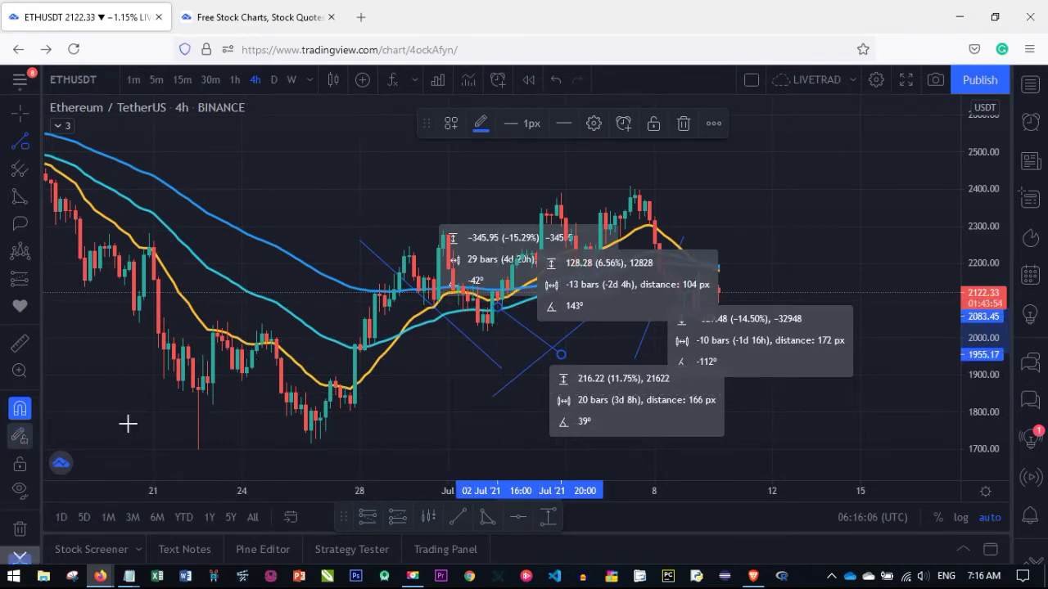
pyautogui.click(448, 381)
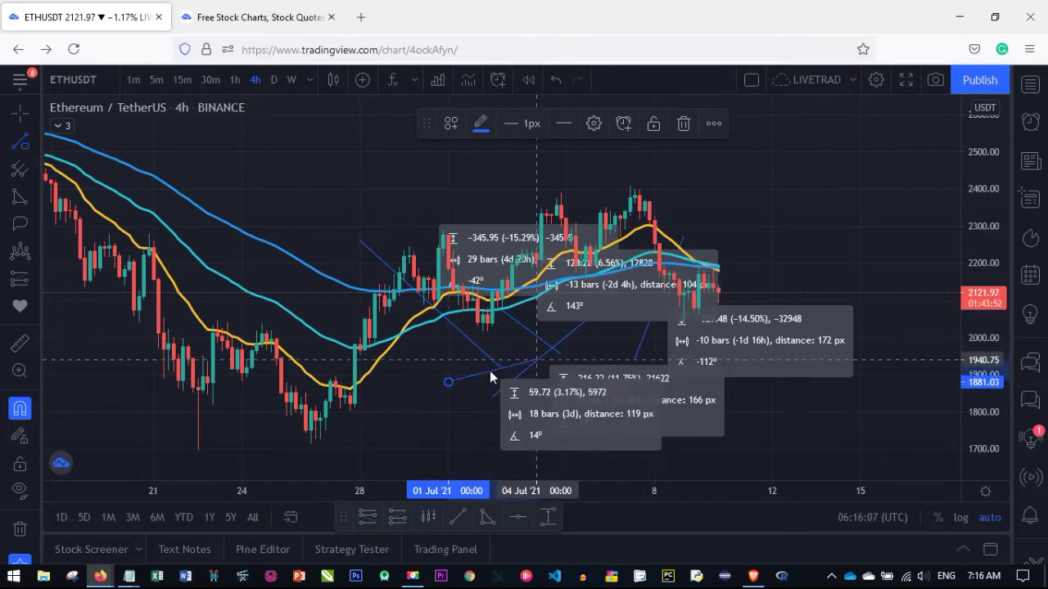
pyautogui.click(839, 270)
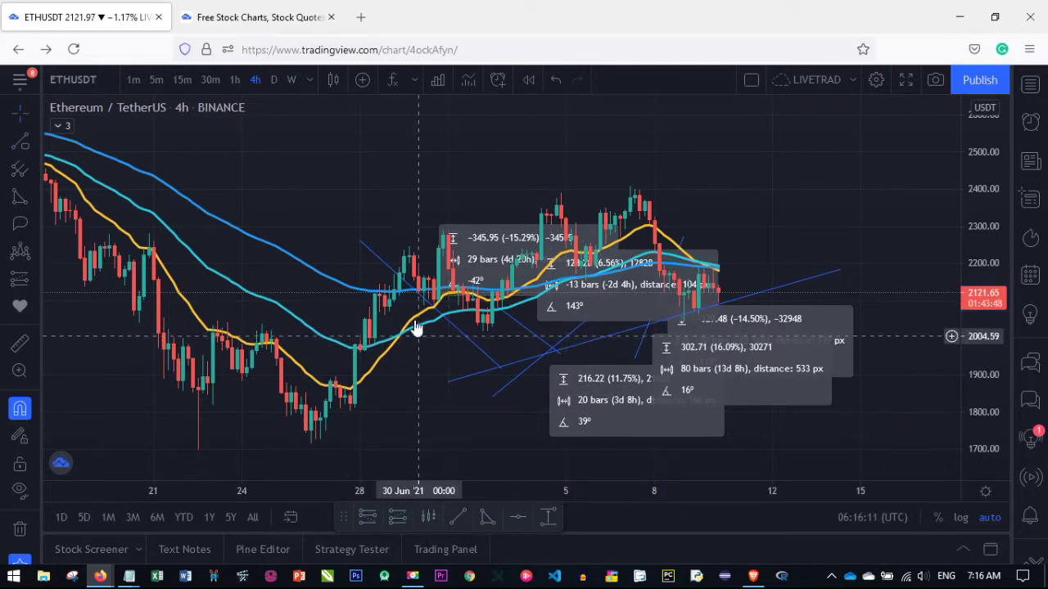
# - Lock all drawings and try to move the trend line that starts on 28 June
pyautogui.click(377, 268)
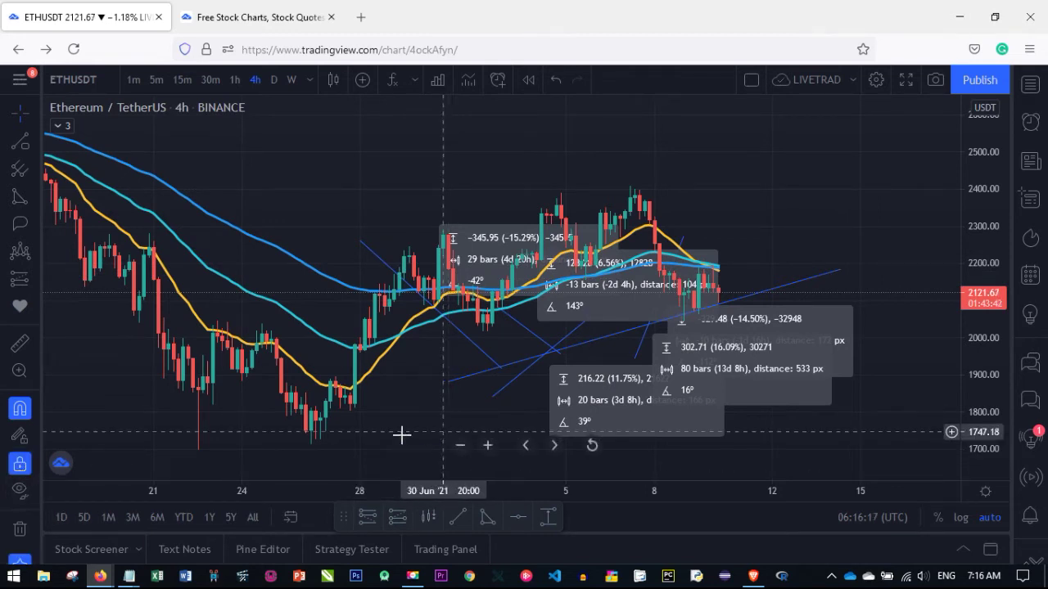
pyautogui.click(495, 346)
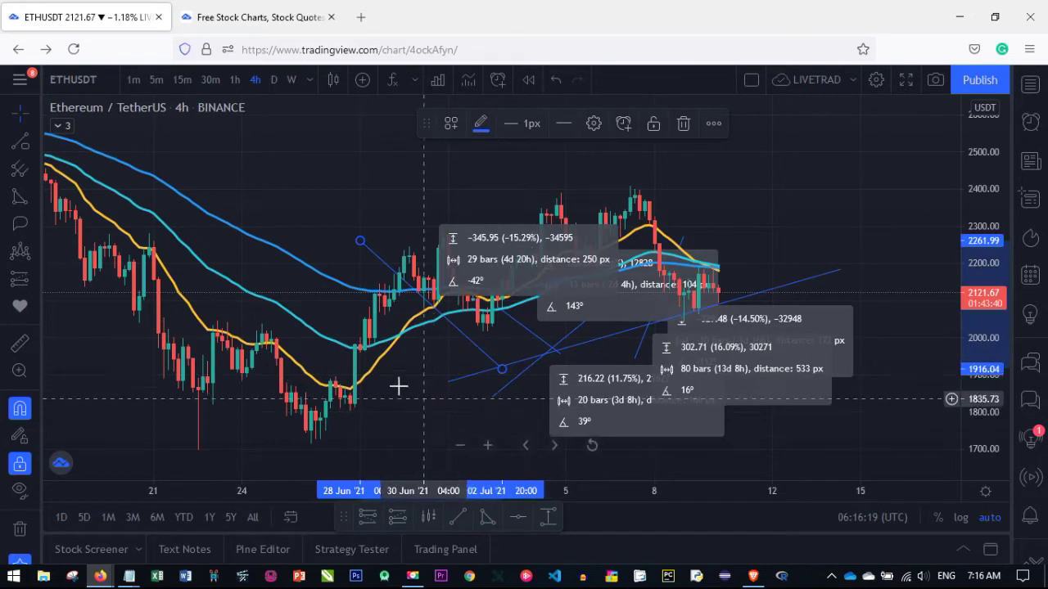
pyautogui.click(240, 418)
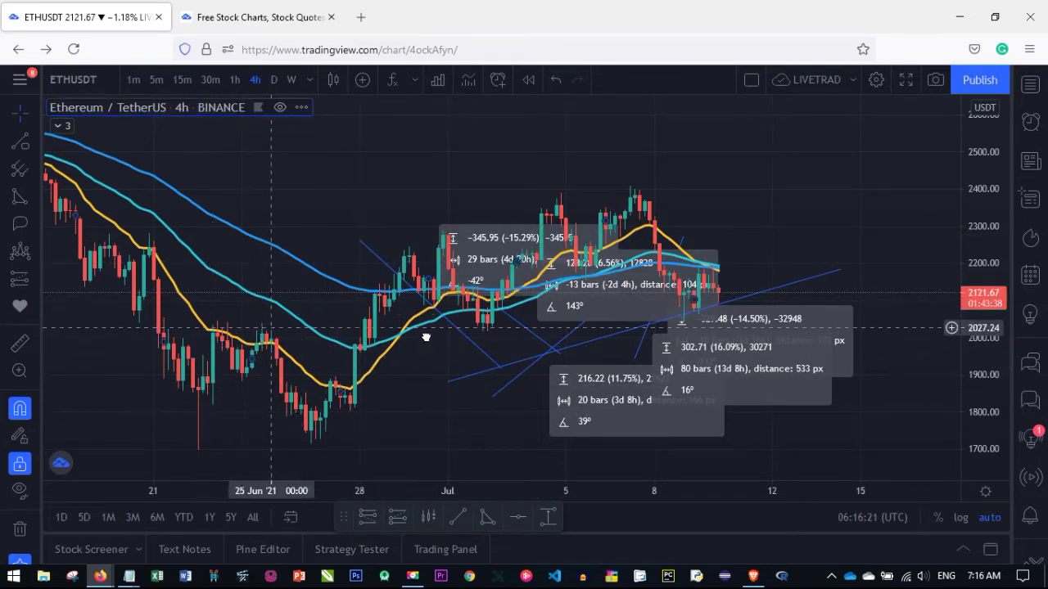
pyautogui.hscroll(-5, 426, 336)
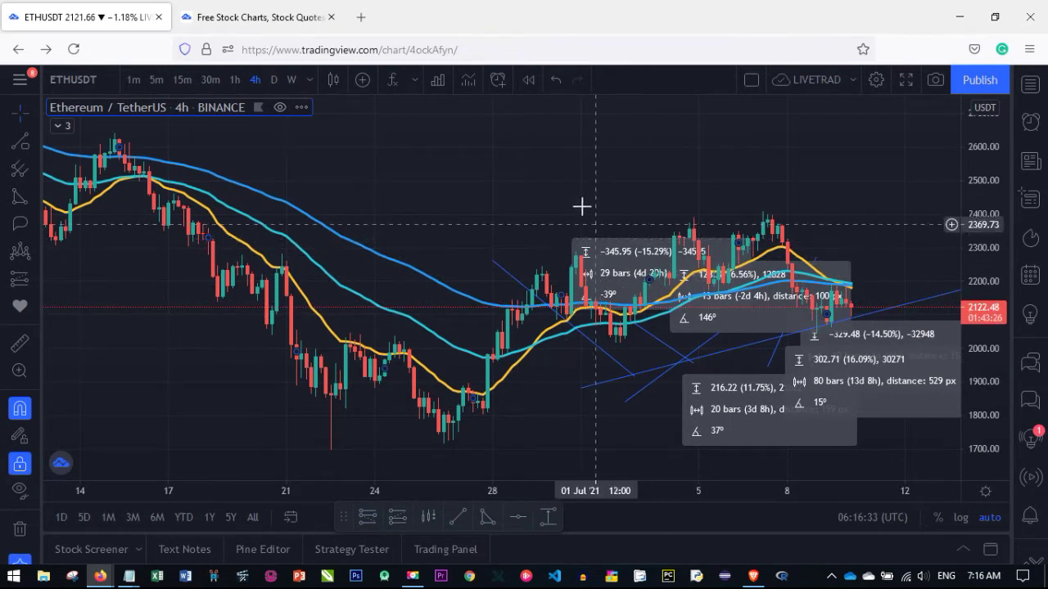
# - Hide all drawings, show them again, and remove every drawing from the chart
pyautogui.click(20, 491)
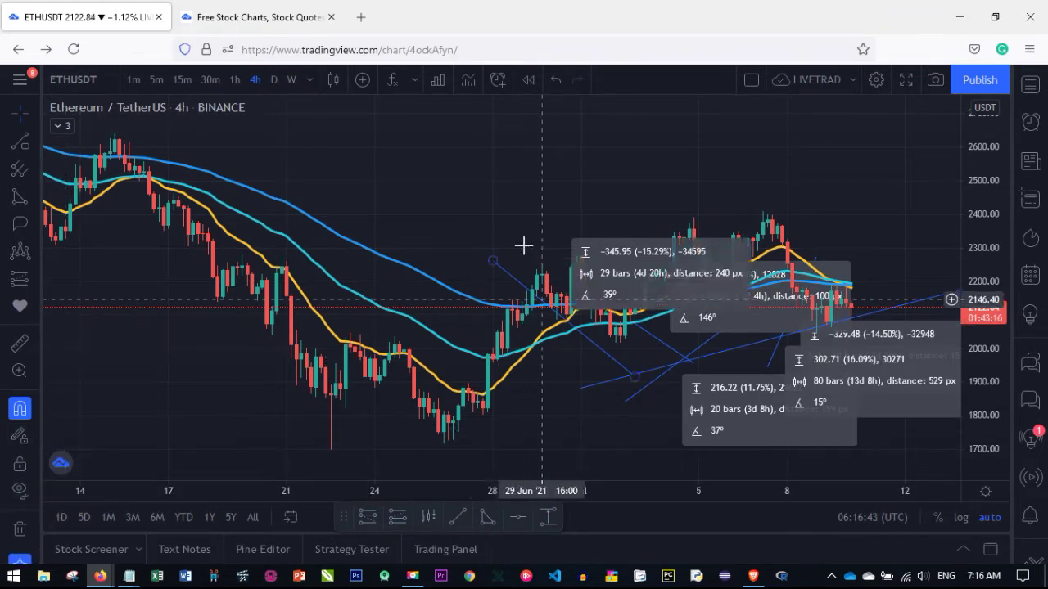
pyautogui.rightClick(497, 203)
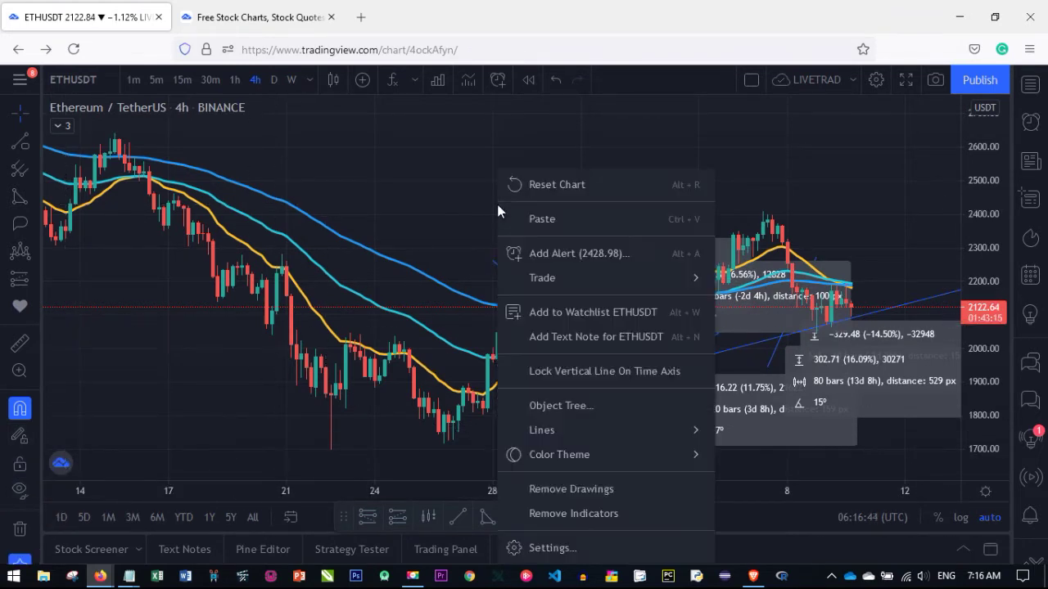
pyautogui.click(575, 493)
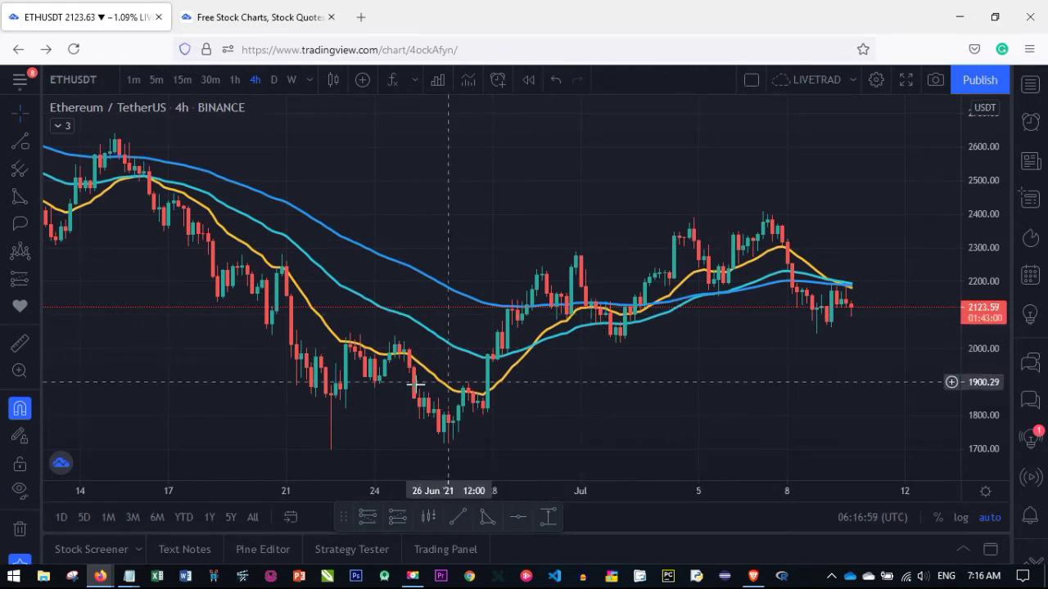
# - Show the watchlist beside the chart and hide it again
pyautogui.moveTo(343, 351)
pyautogui.mouseDown()
pyautogui.moveTo(485, 370)
pyautogui.moveTo(334, 363)
pyautogui.mouseUp()
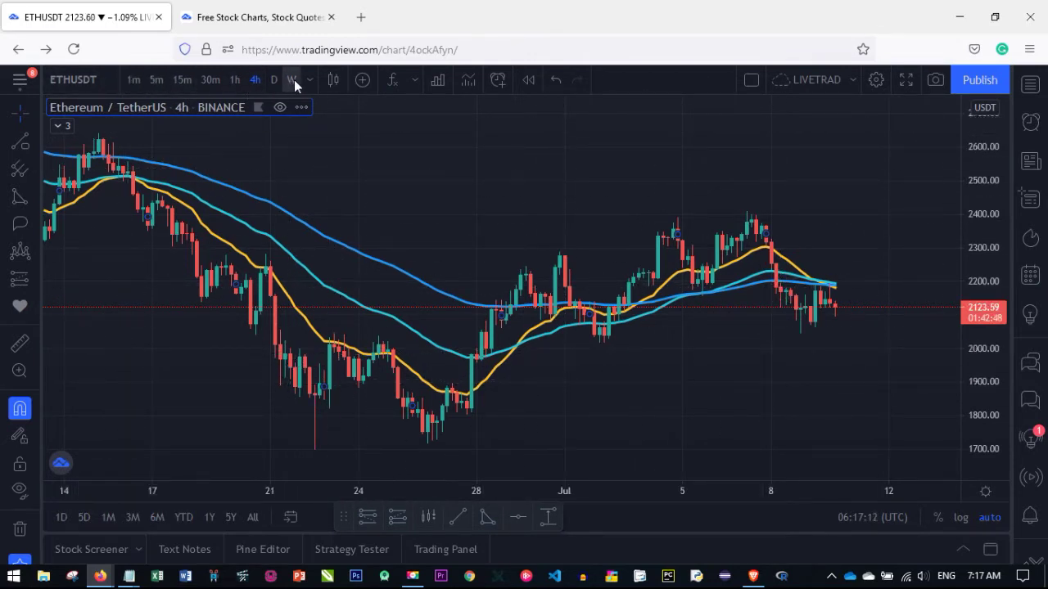
pyautogui.click(1030, 85)
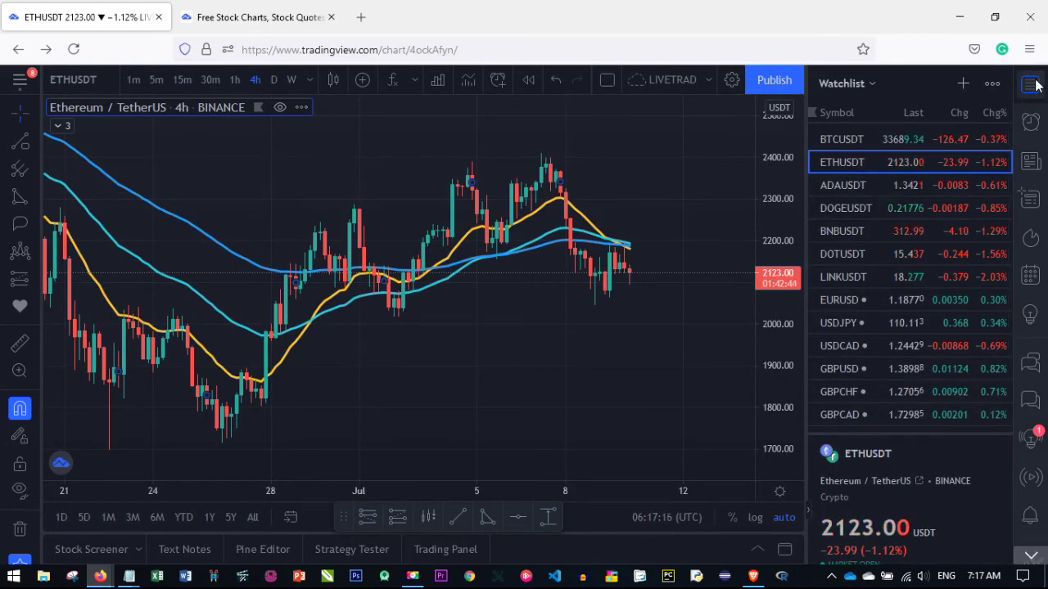
pyautogui.click(1031, 83)
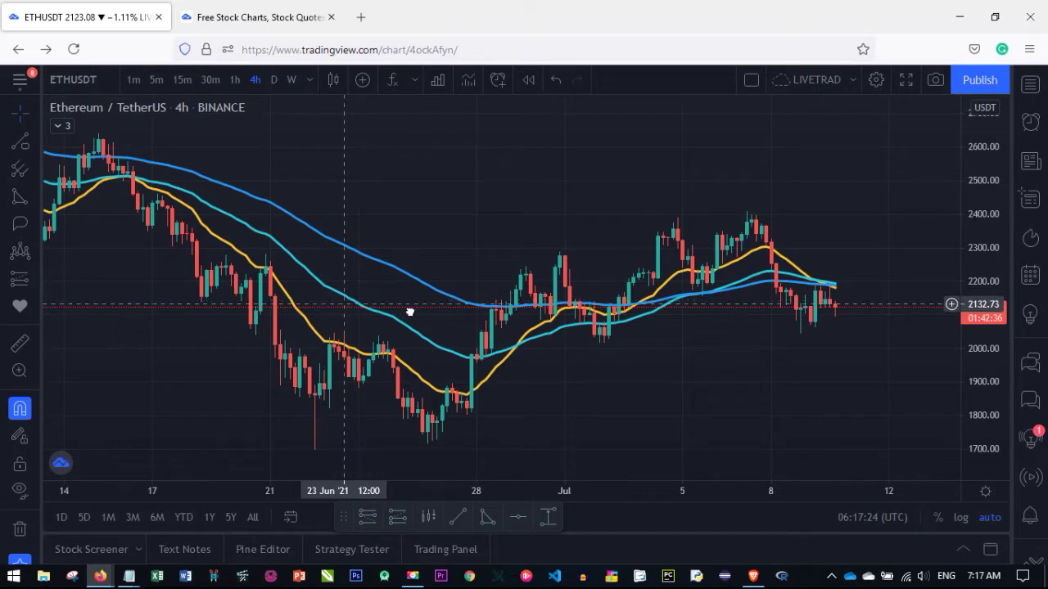
pyautogui.hscroll(-3, 382, 309)
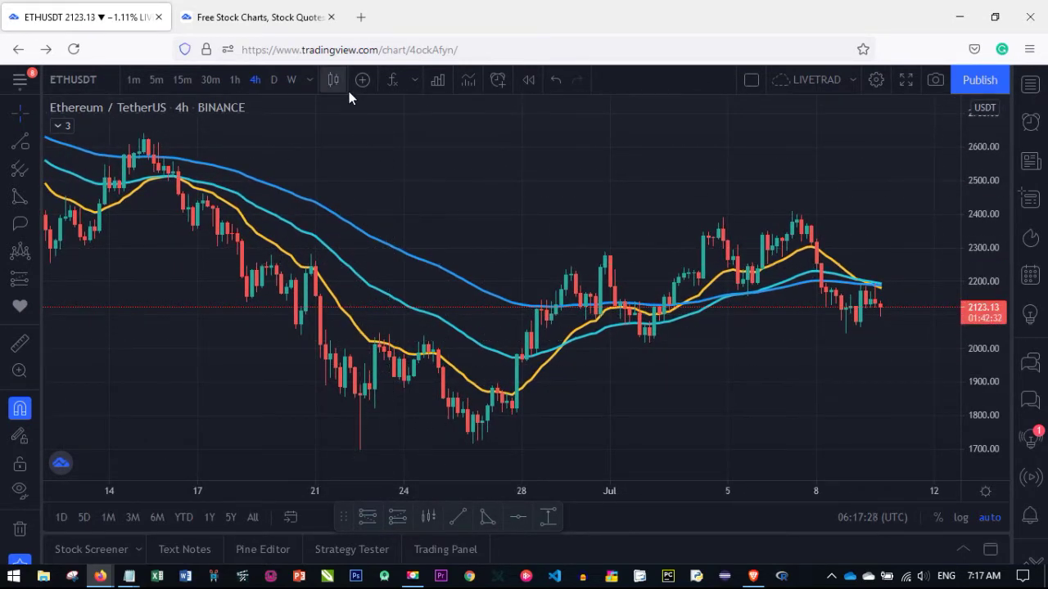
# - Search the indicators and strategies for "ema" and look through the matching scripts
pyautogui.click(391, 81)
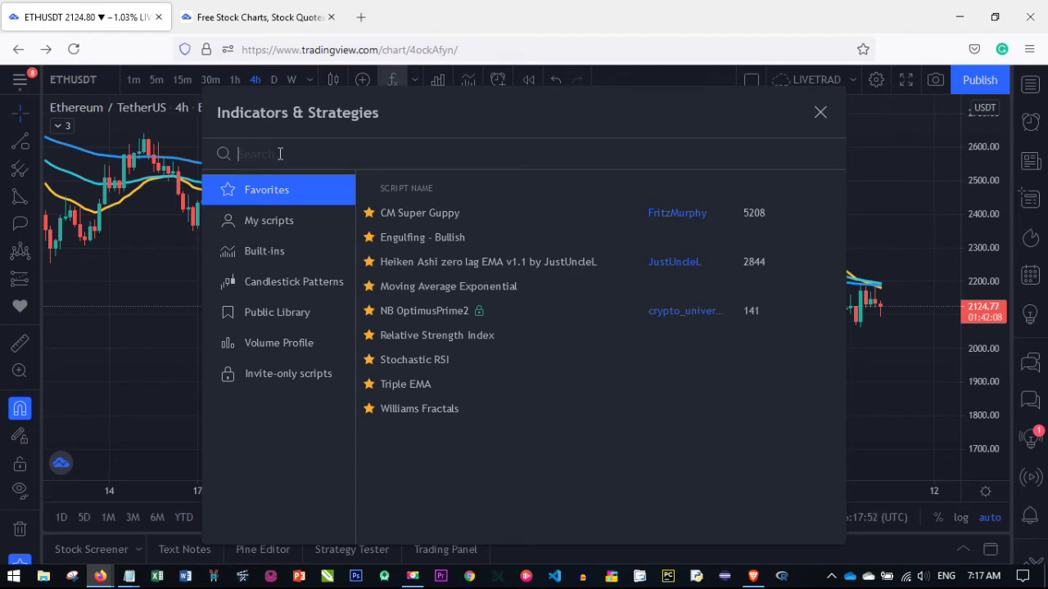
pyautogui.write('ema')
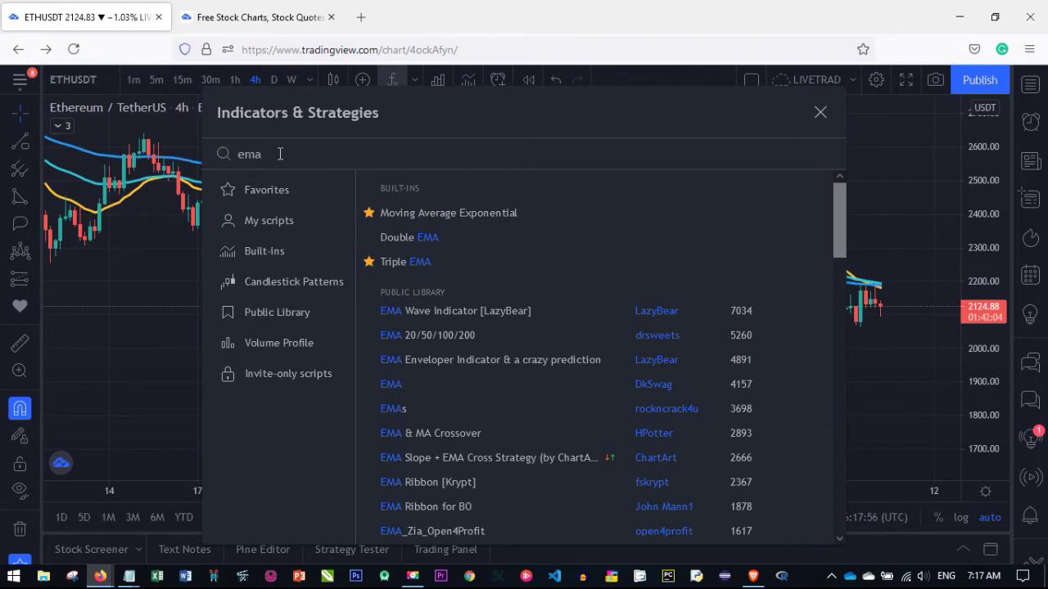
pyautogui.scroll(-15, 502, 351)
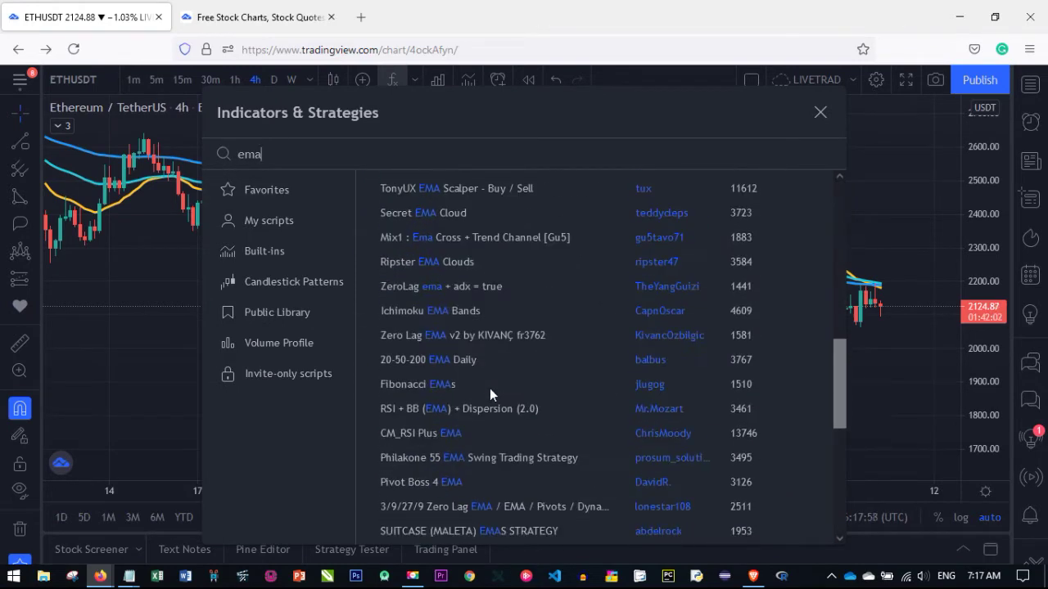
pyautogui.scroll(-1, 488, 389)
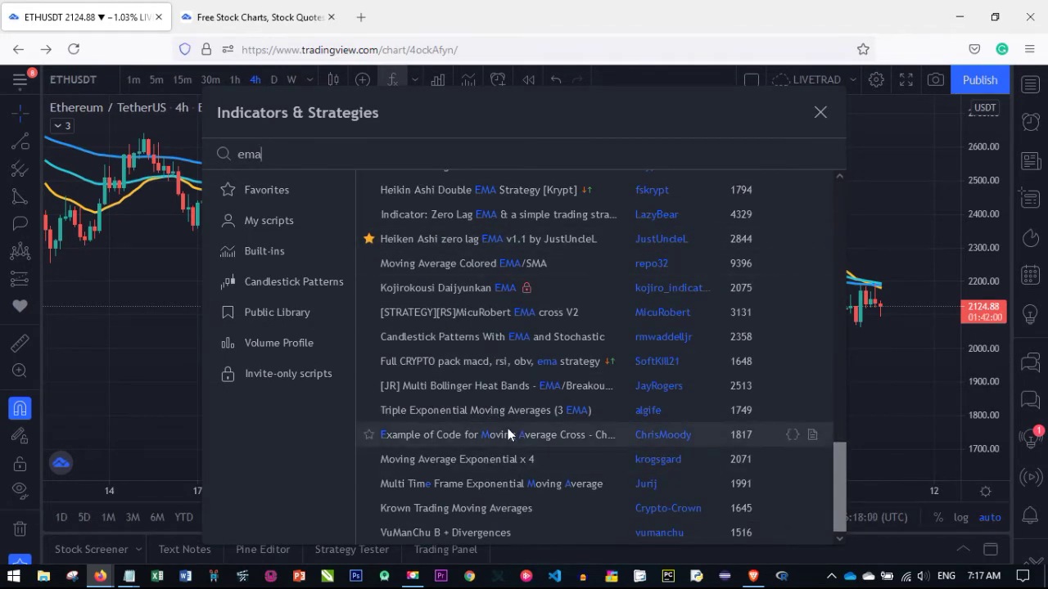
pyautogui.scroll(5, 455, 399)
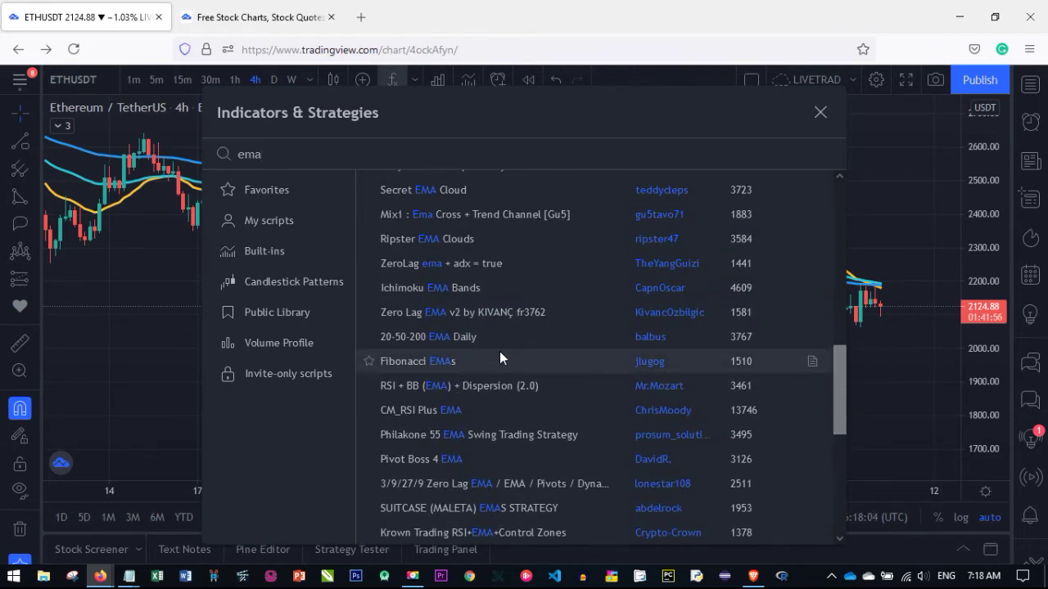
pyautogui.scroll(1, 411, 341)
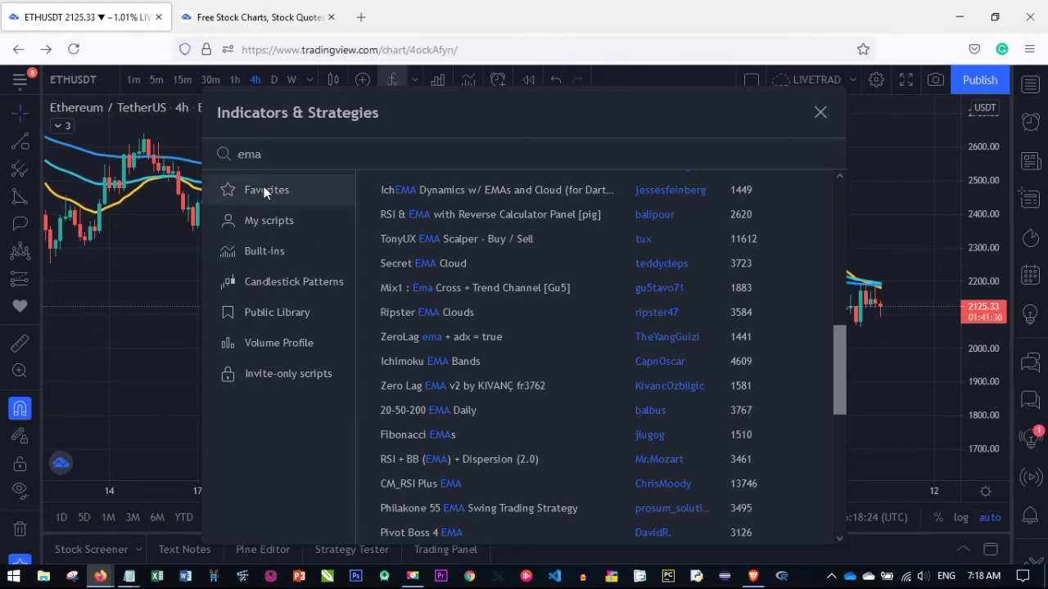
pyautogui.scroll(-5, 515, 397)
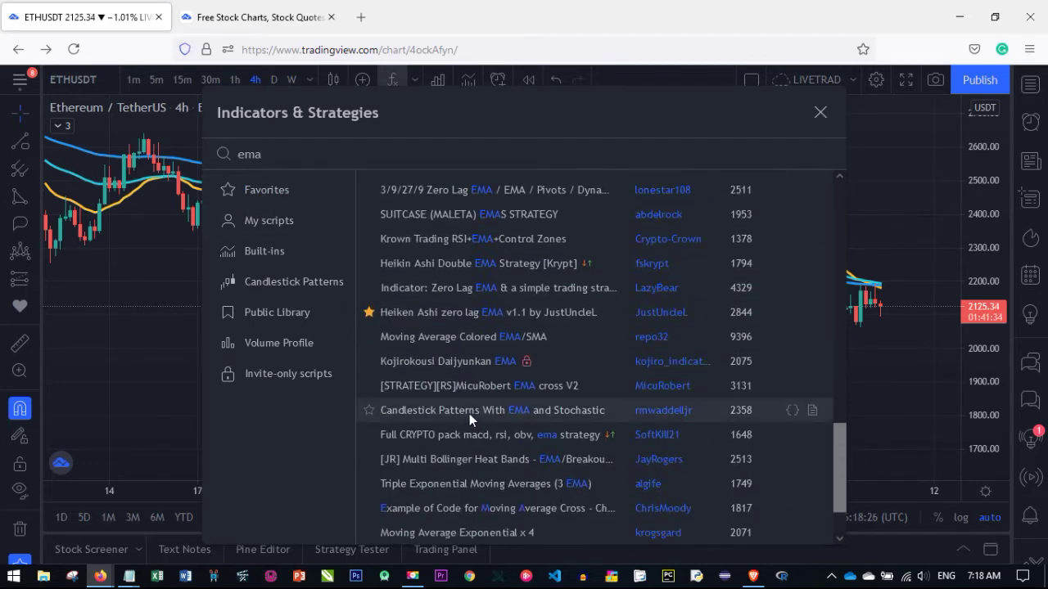
pyautogui.scroll(5, 469, 414)
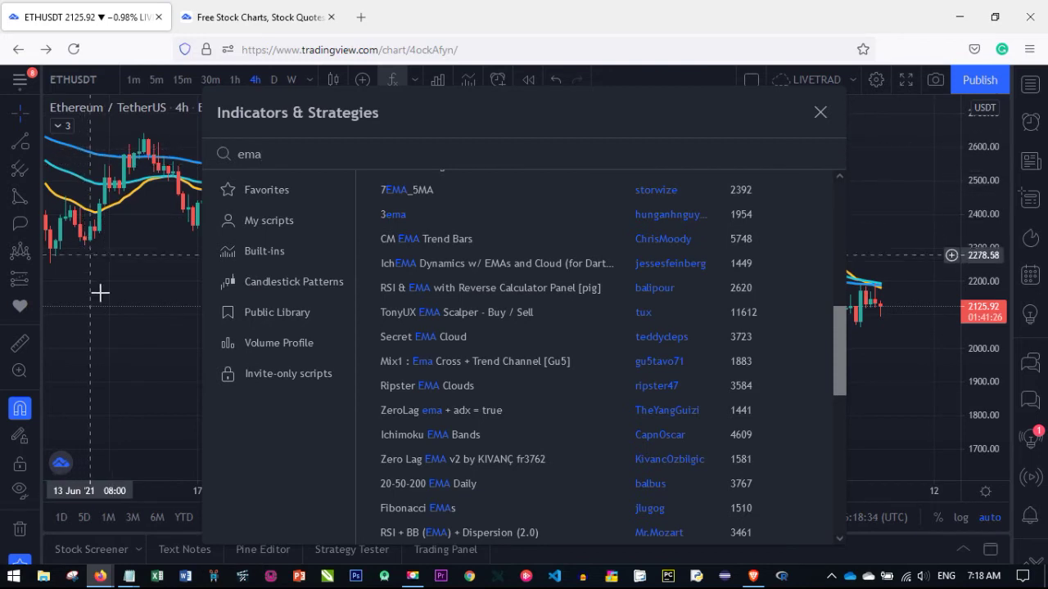
pyautogui.scroll(-3, 491, 352)
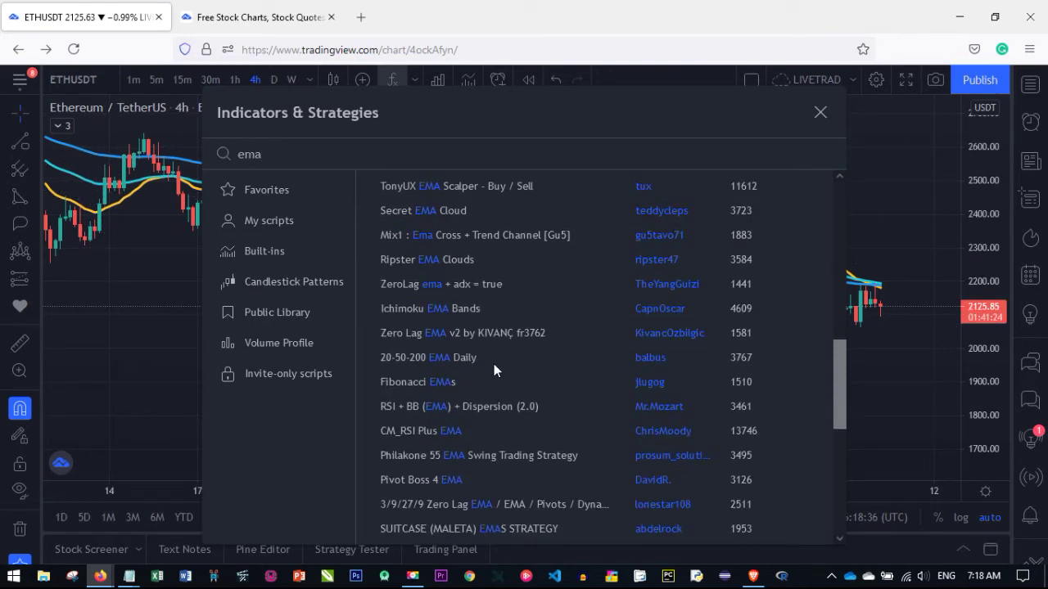
pyautogui.scroll(-2, 494, 364)
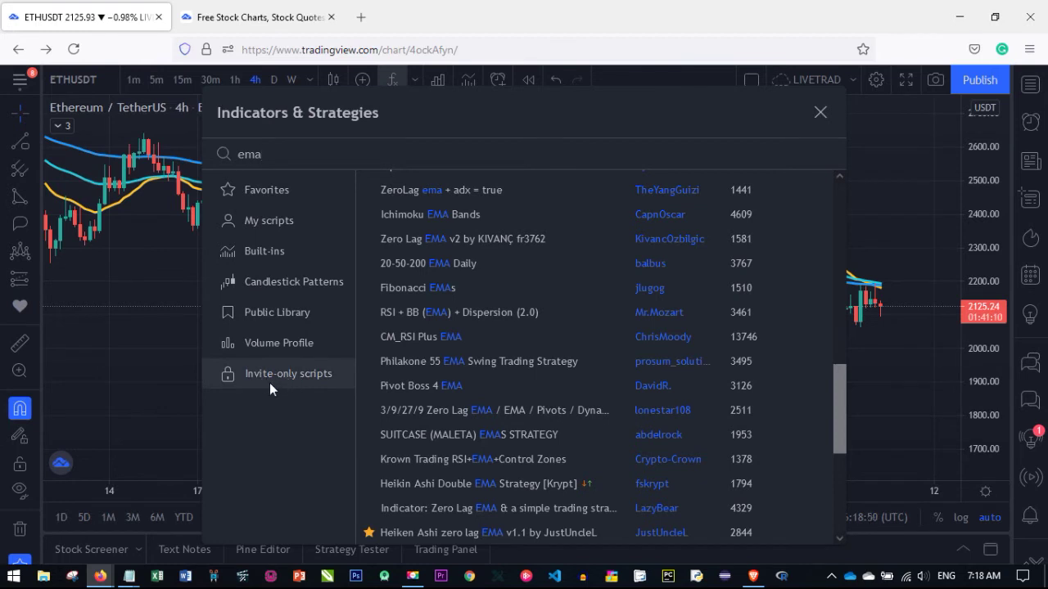
# - Browse the built-in, candlestick pattern, public library and volume profile indicator categories, and return to the built-ins
pyautogui.click(257, 249)
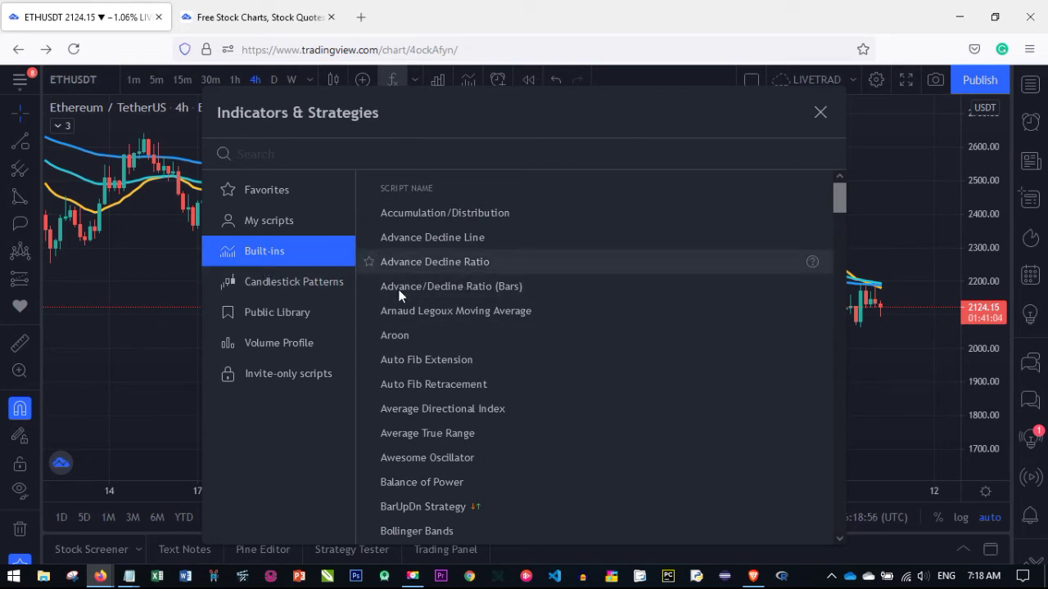
pyautogui.click(294, 282)
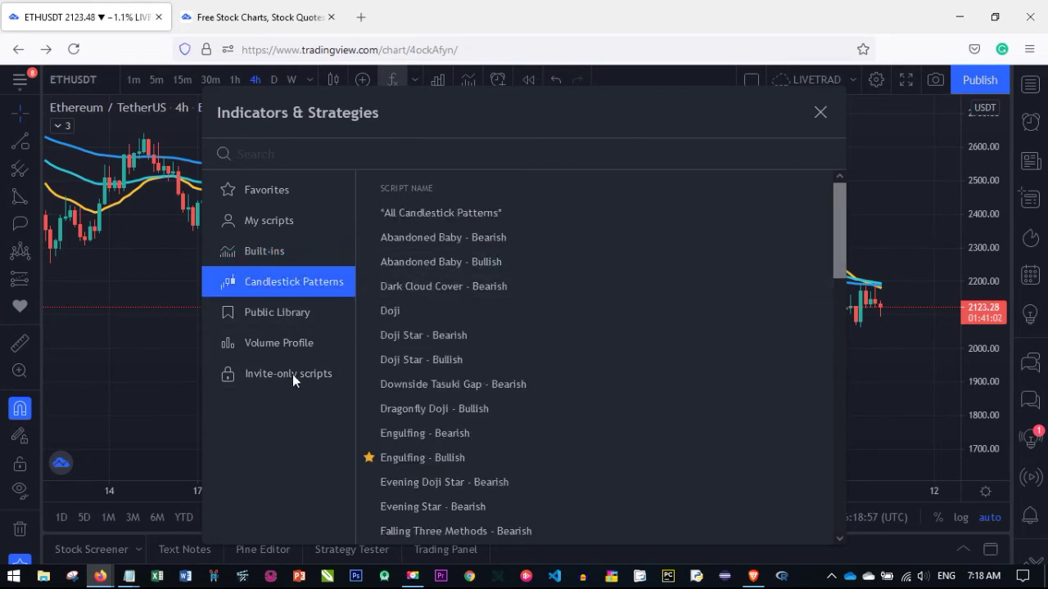
pyautogui.click(290, 316)
pyautogui.scroll(-3, 512, 366)
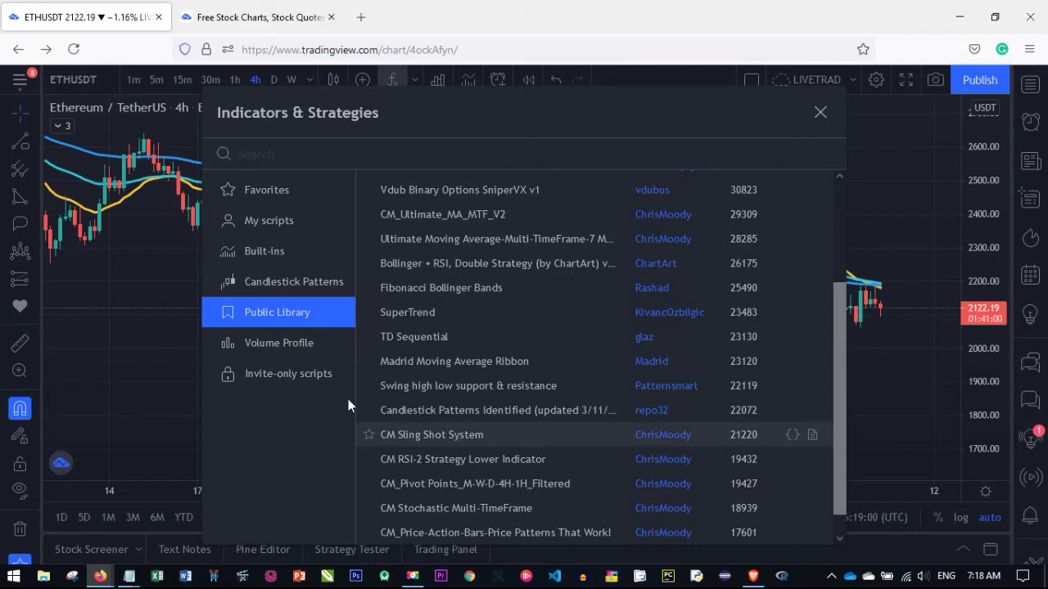
pyautogui.click(281, 342)
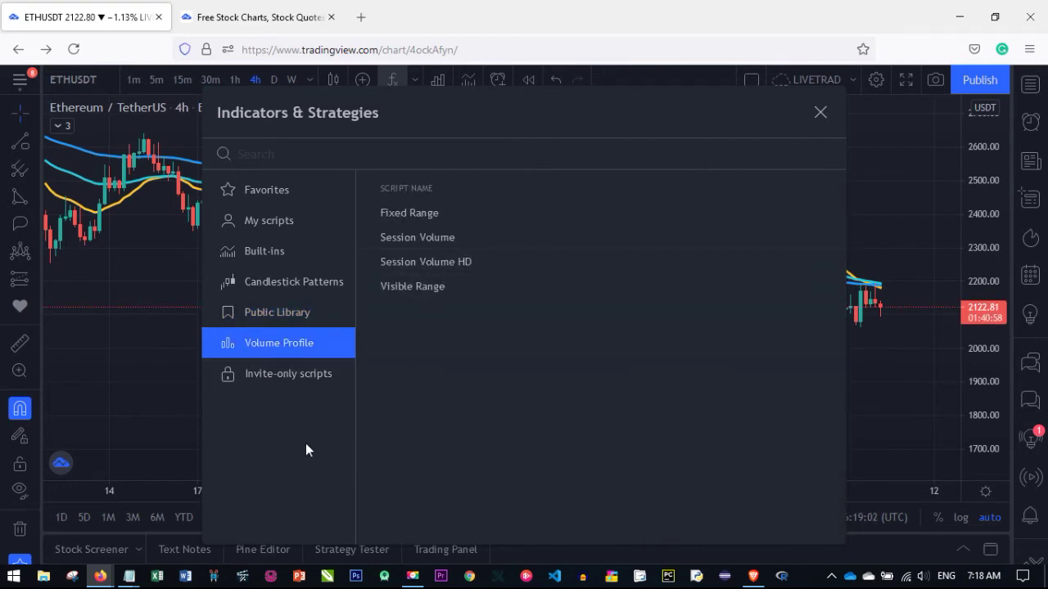
pyautogui.click(263, 284)
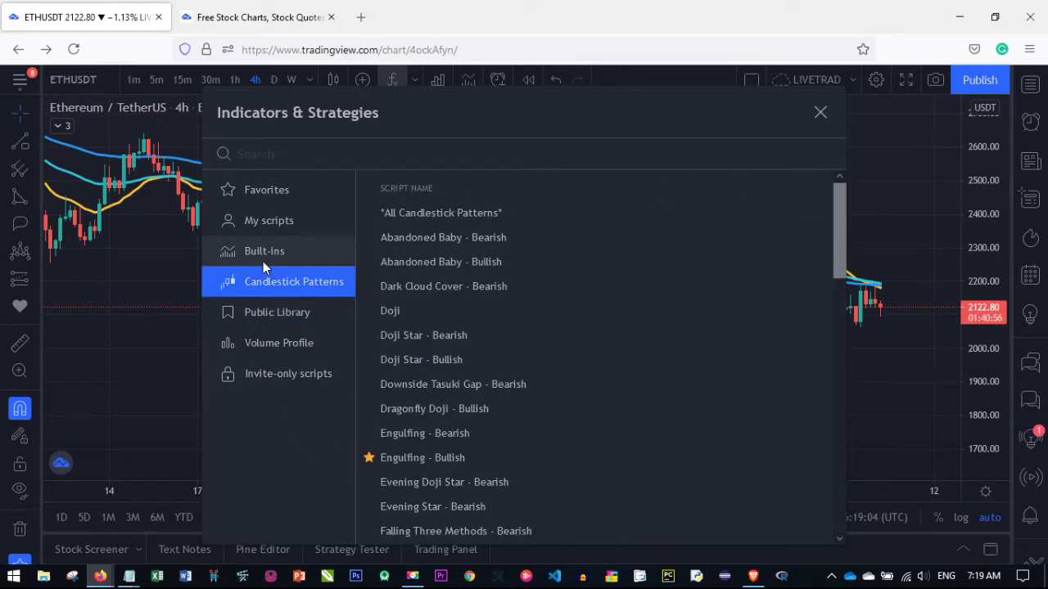
pyautogui.click(262, 254)
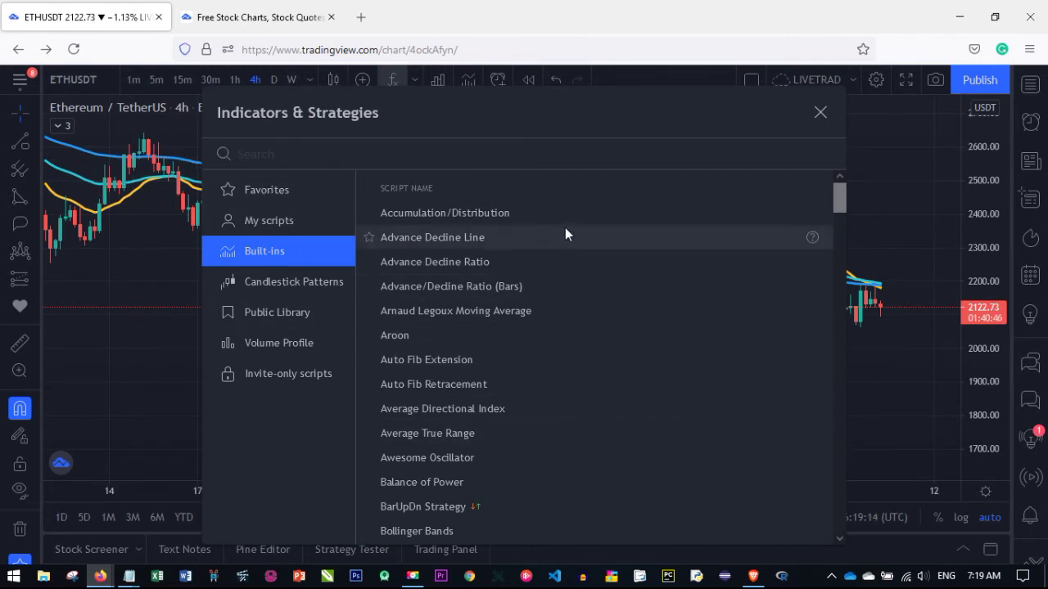
# - Close the indicator library, expand the chart's indicator legend, and hide and show the blue EMA again
pyautogui.click(820, 113)
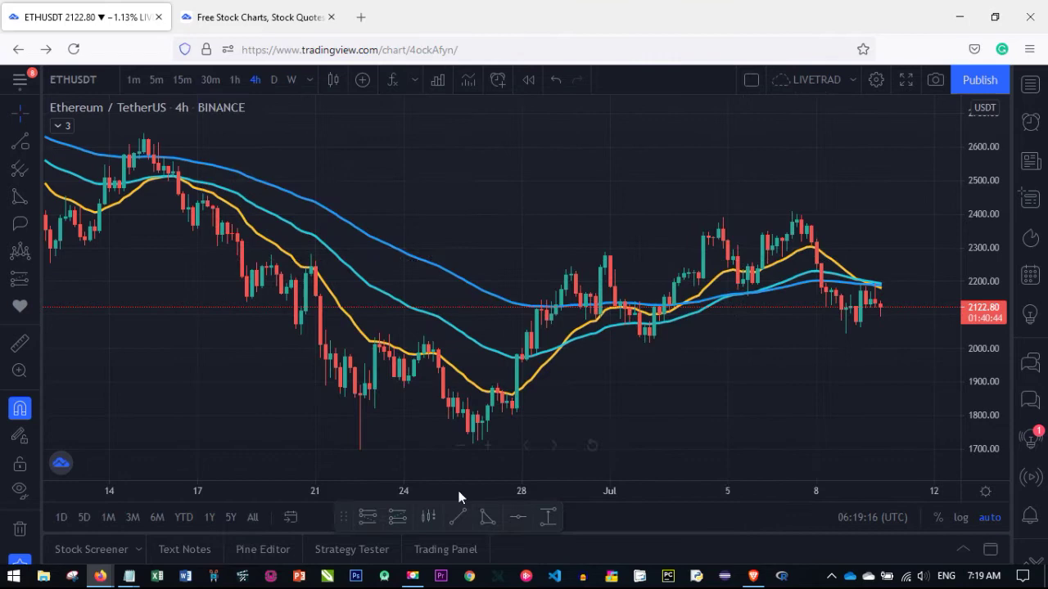
pyautogui.moveTo(229, 262); pyautogui.dragTo(330, 338)
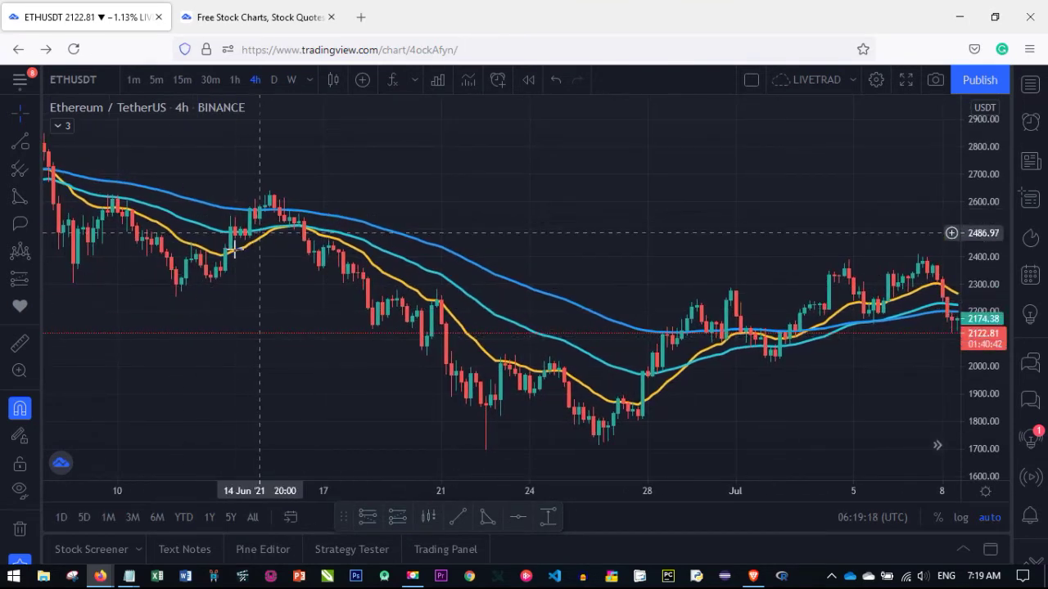
pyautogui.click(59, 128)
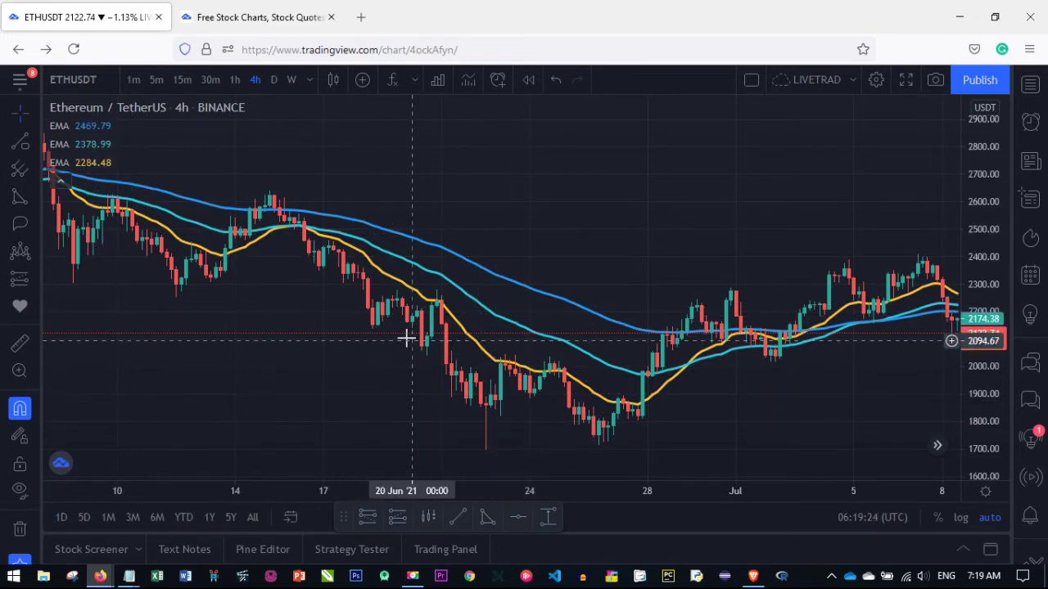
pyautogui.moveTo(83, 139)
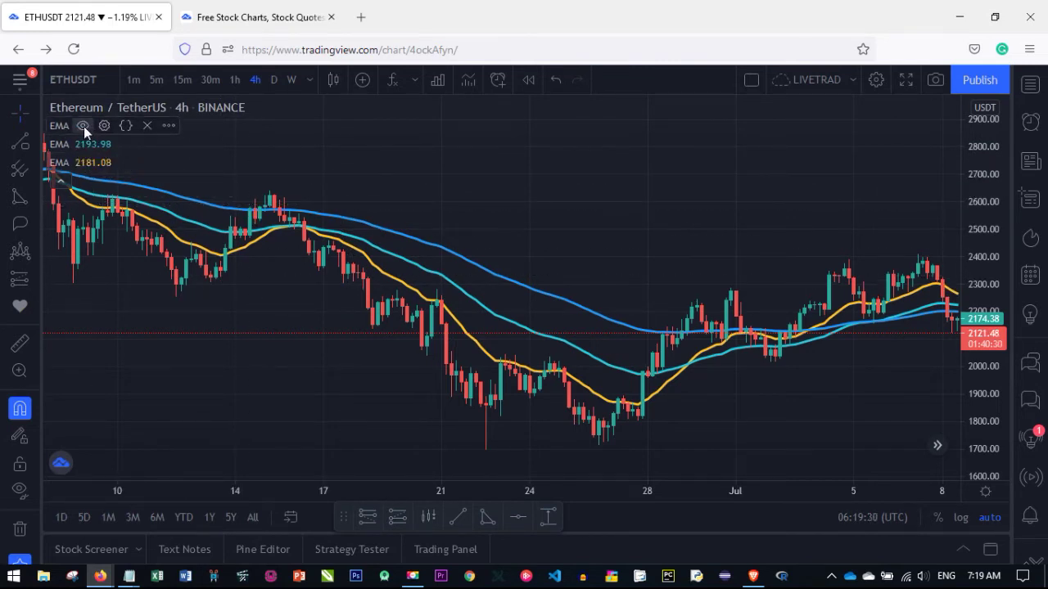
pyautogui.click(82, 125)
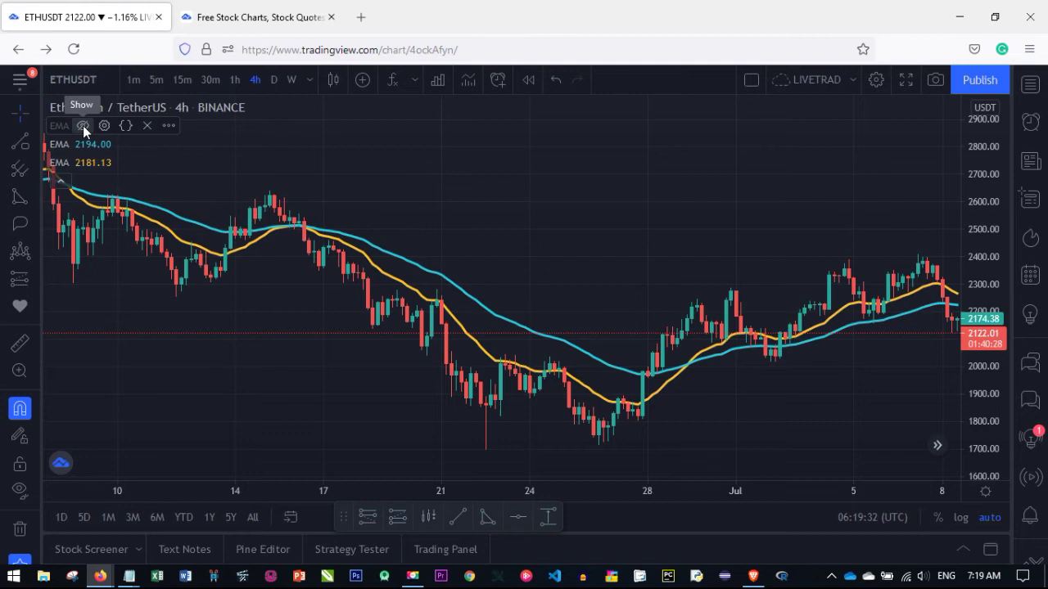
pyautogui.click(84, 126)
pyautogui.click(84, 126)
pyautogui.click(84, 126)
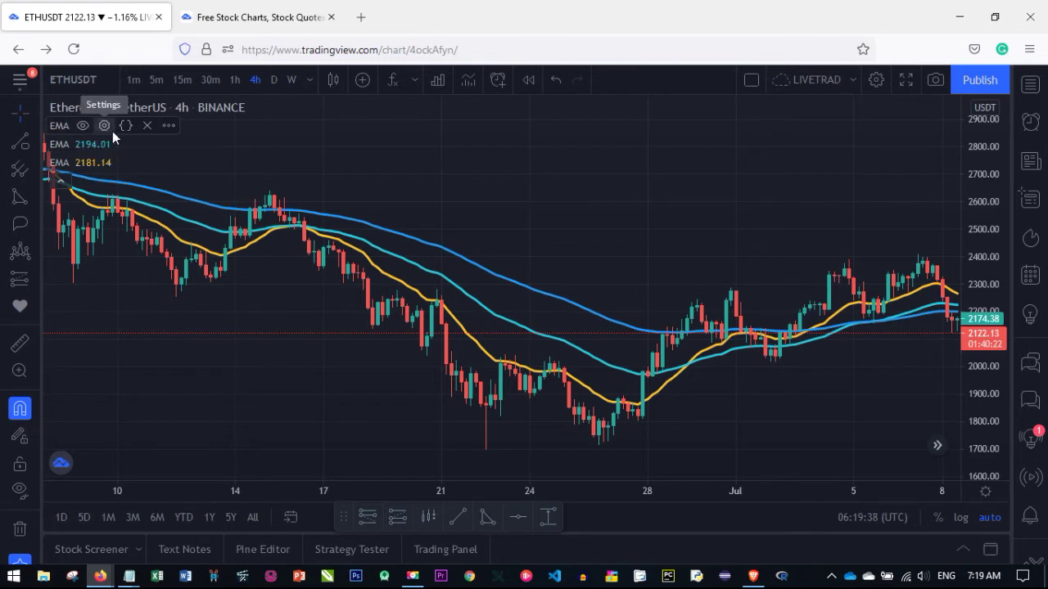
# - Try several line colours for the blue EMA with length 100, settle on purple, and apply the settings
pyautogui.click(104, 127)
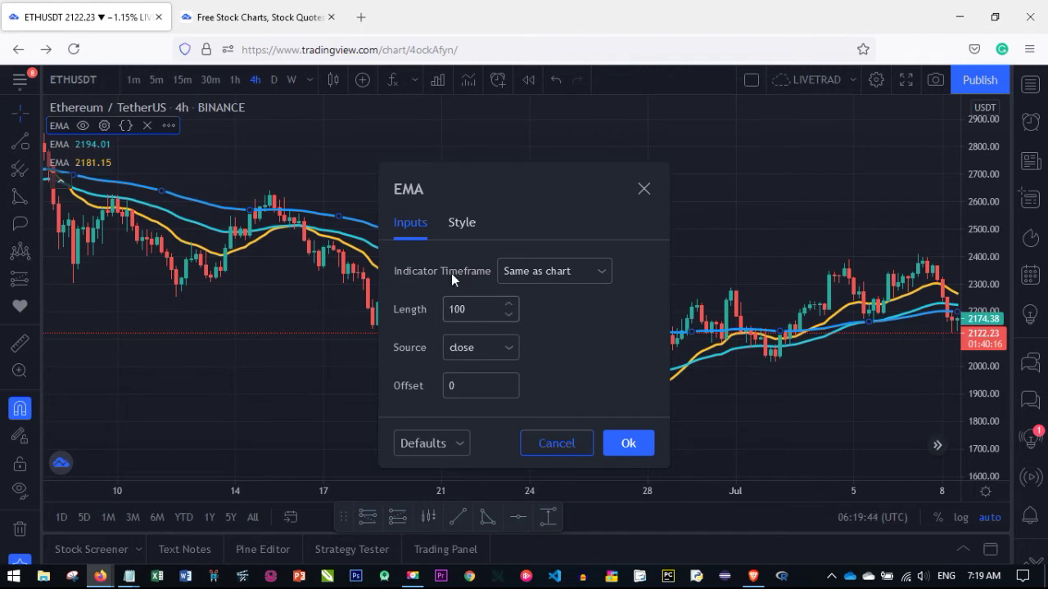
pyautogui.click(458, 225)
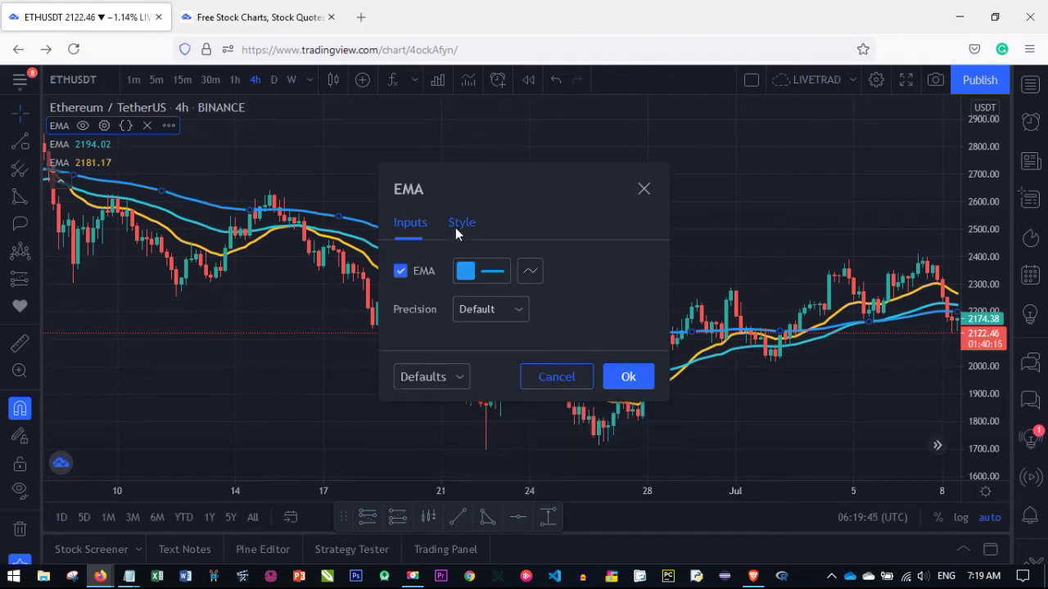
pyautogui.click(464, 274)
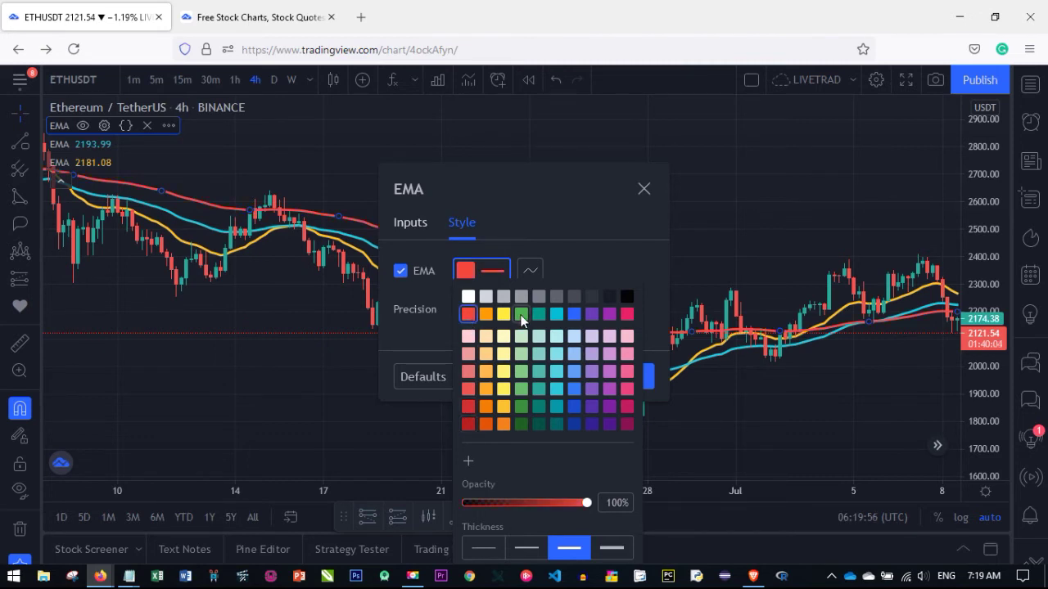
pyautogui.click(573, 314)
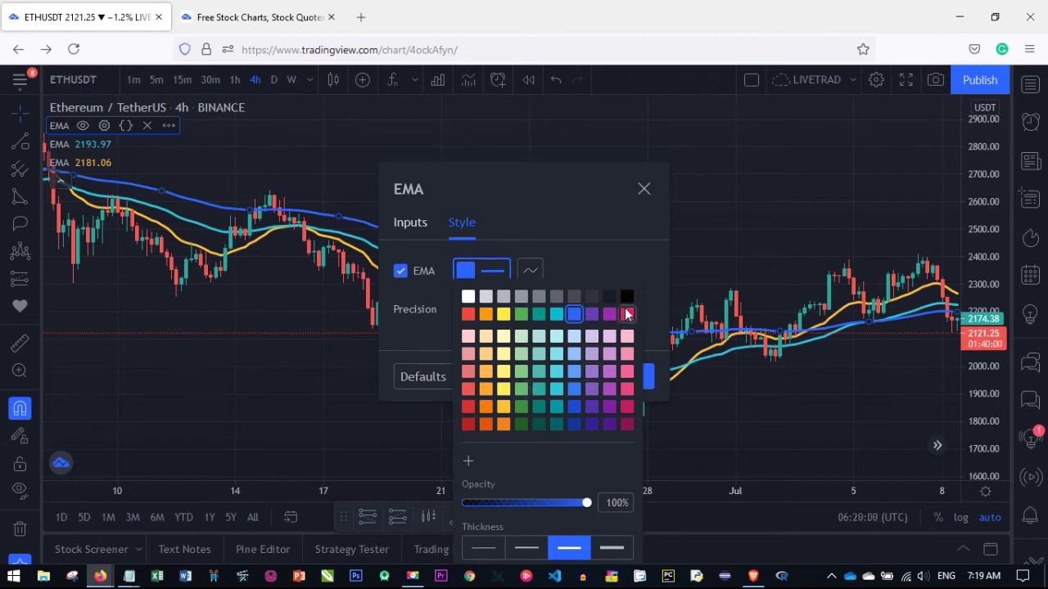
pyautogui.click(608, 405)
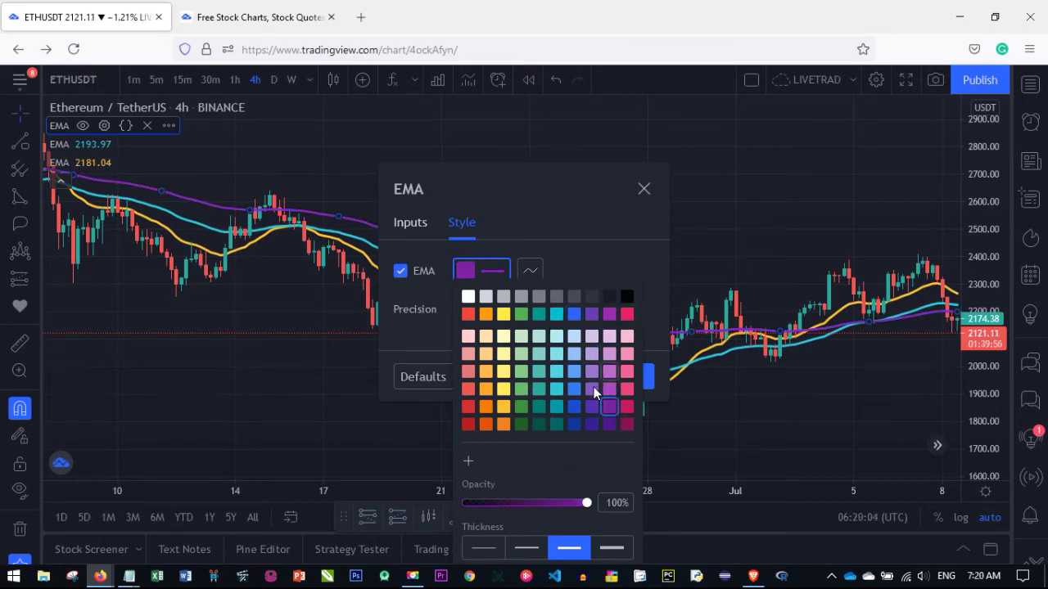
pyautogui.click(592, 314)
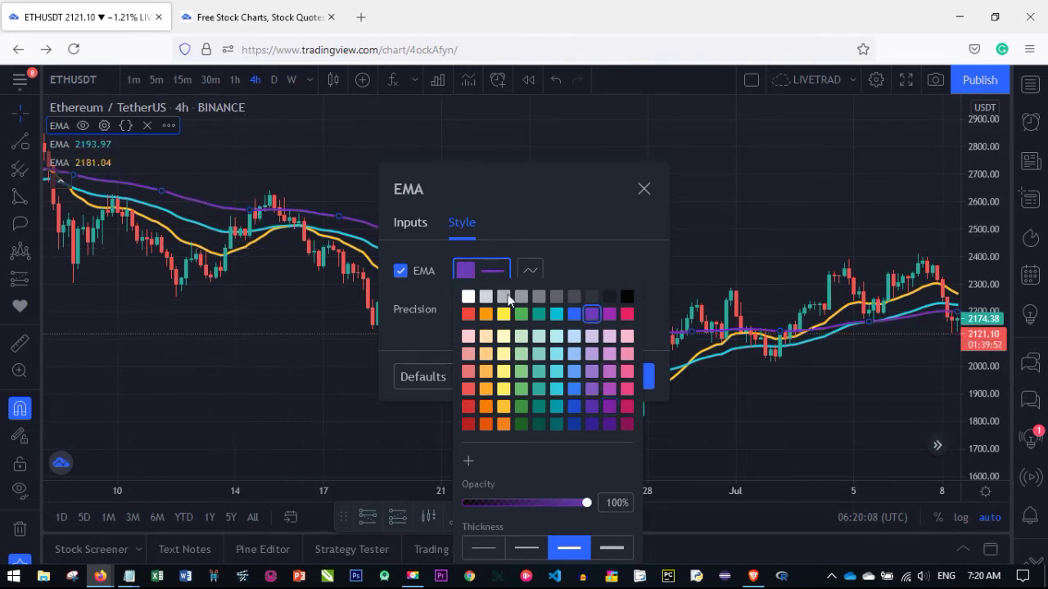
pyautogui.click(408, 221)
pyautogui.click(409, 221)
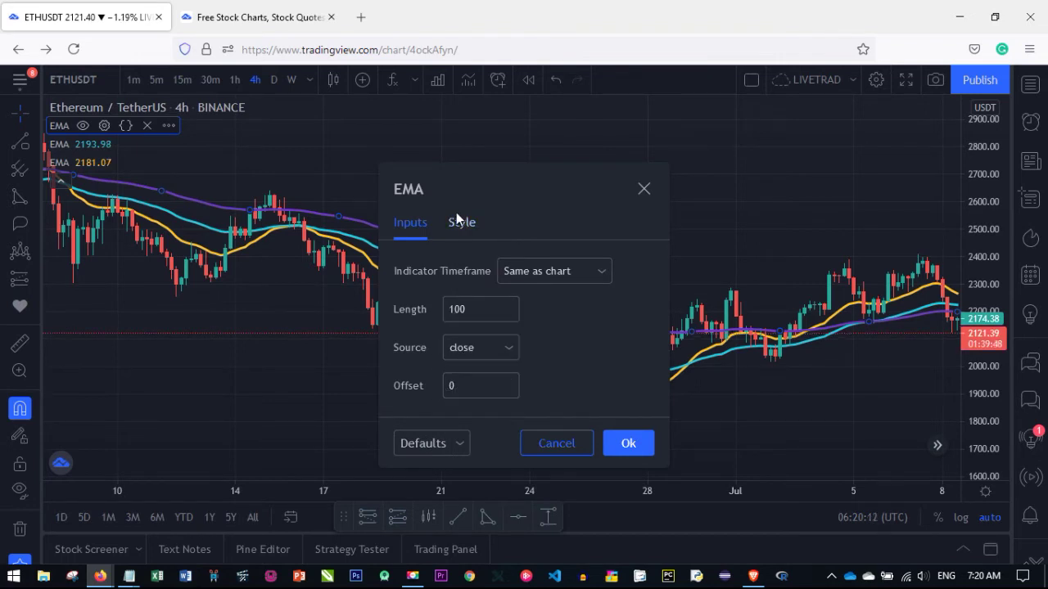
pyautogui.click(628, 443)
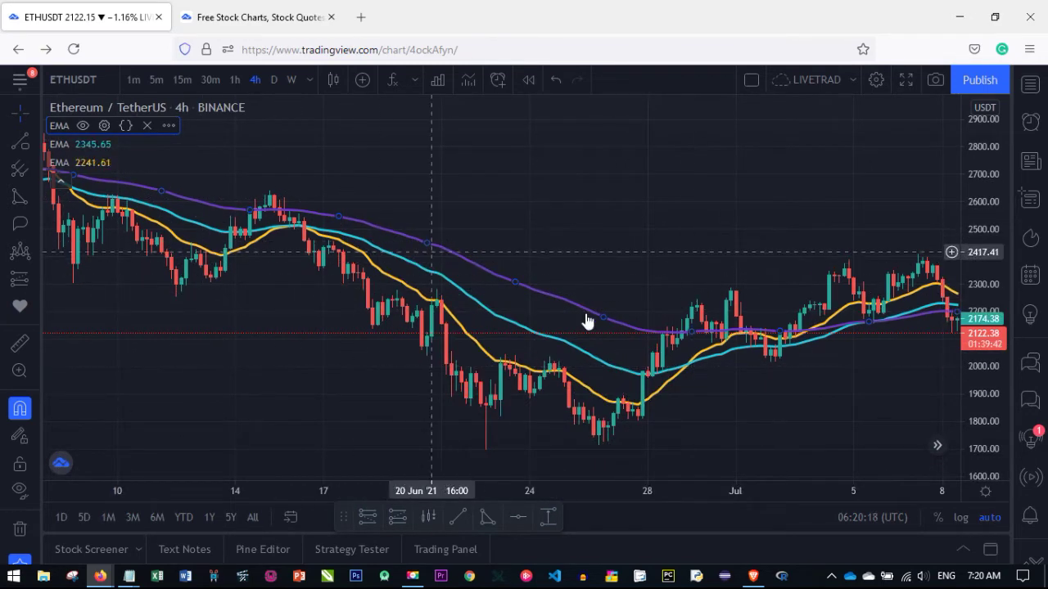
pyautogui.moveTo(680, 352); pyautogui.dragTo(467, 346)
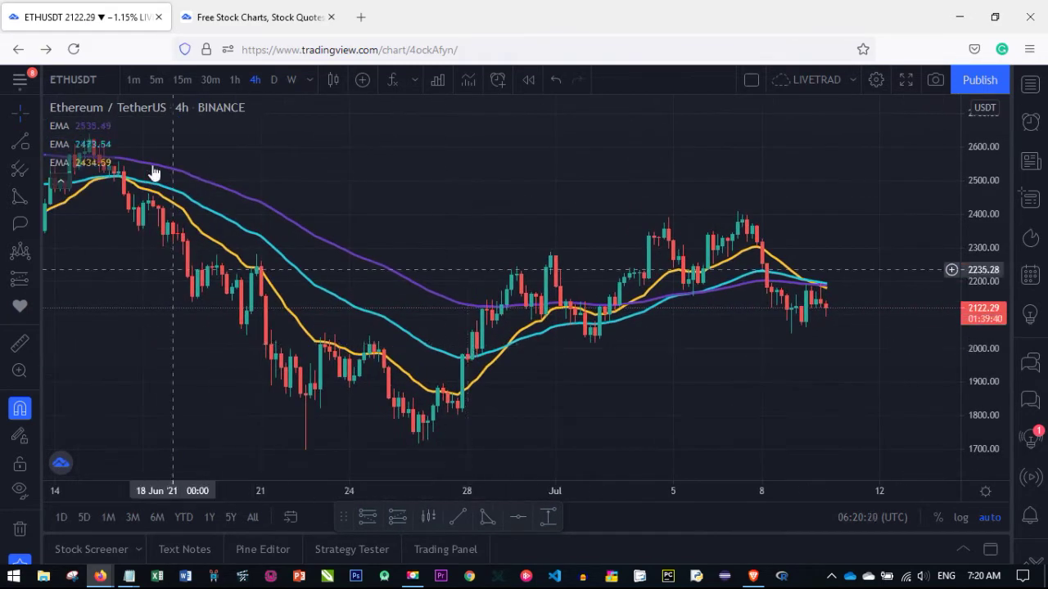
pyautogui.click(393, 79)
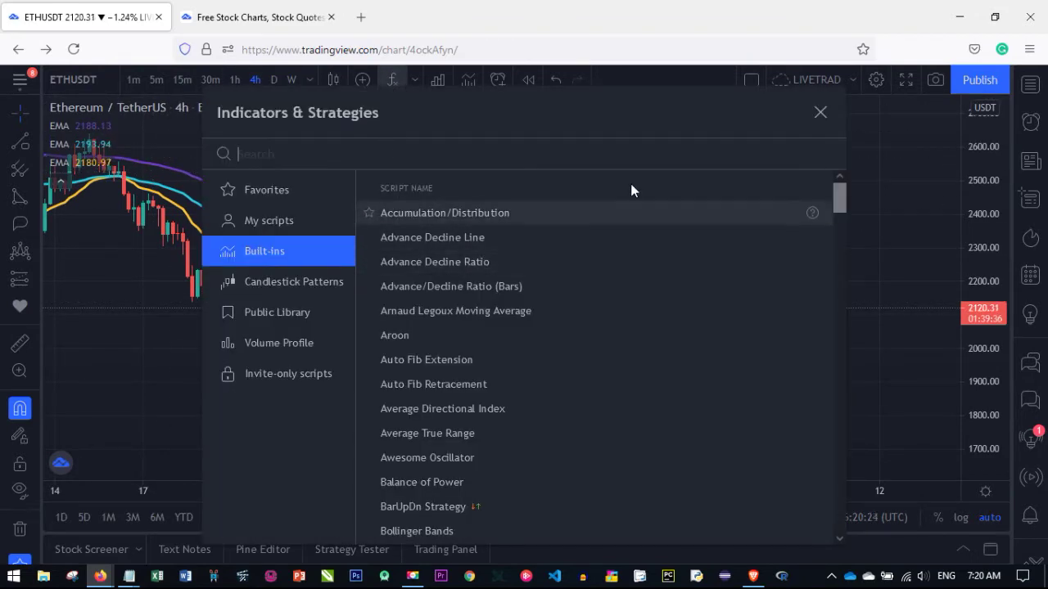
pyautogui.click(820, 114)
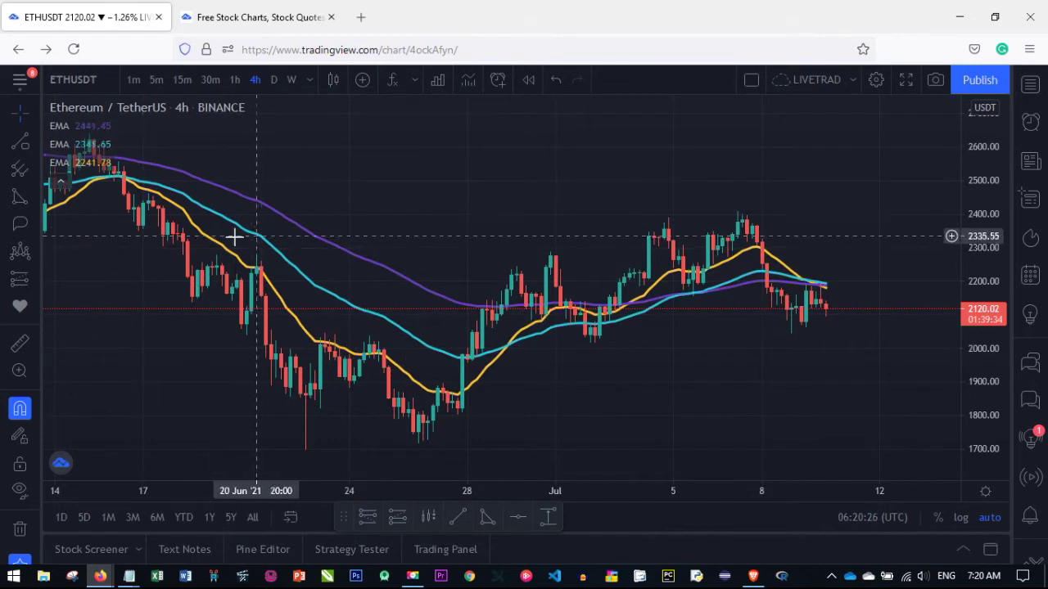
# - Hide the cyan EMA, show it again, and collapse the indicator legend
pyautogui.moveTo(234, 236); pyautogui.dragTo(307, 266)
pyautogui.moveTo(90, 150)
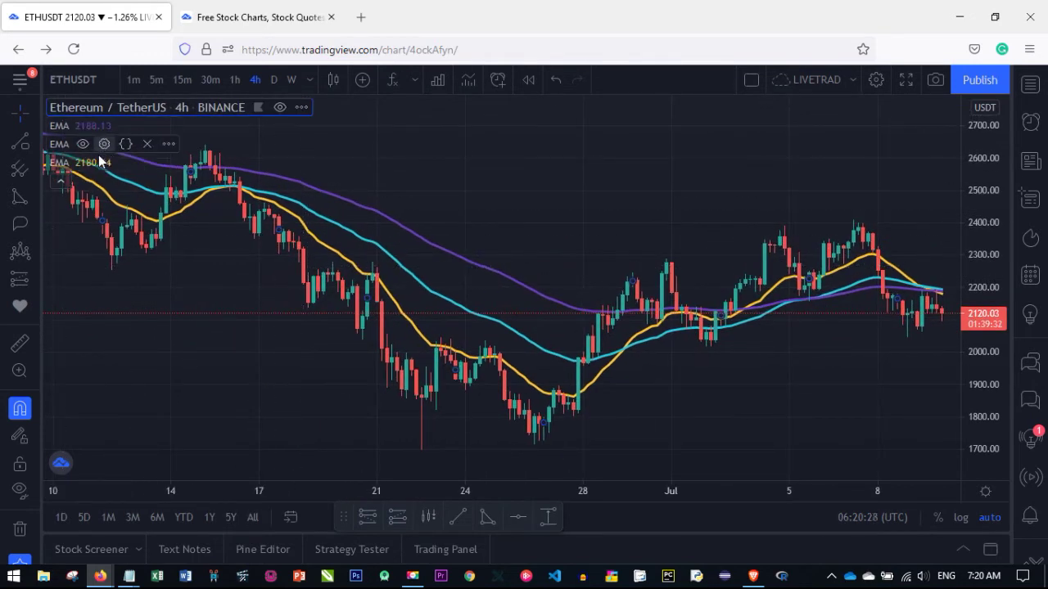
pyautogui.click(82, 144)
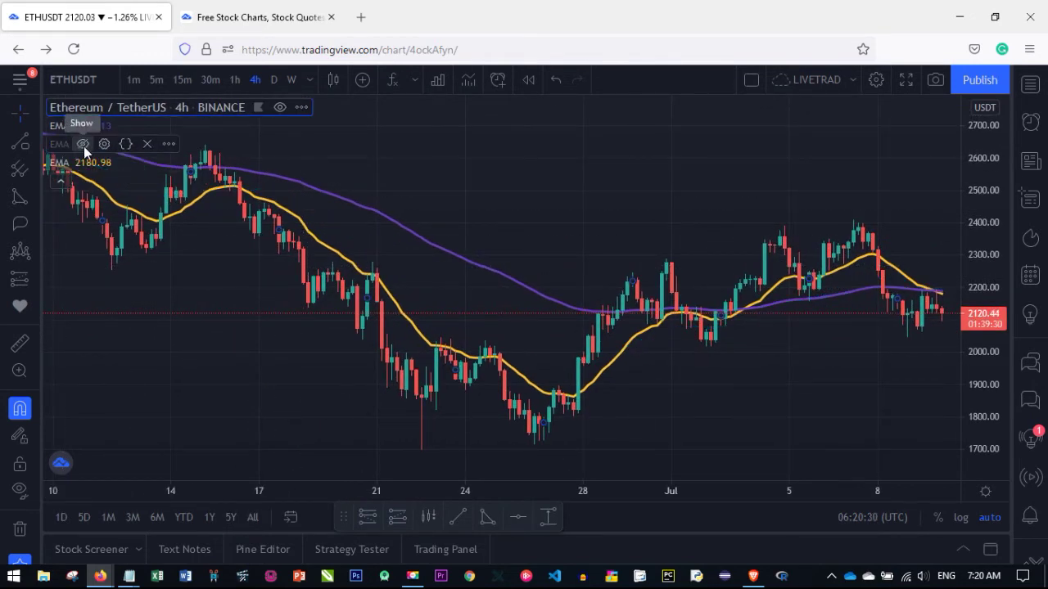
pyautogui.click(83, 144)
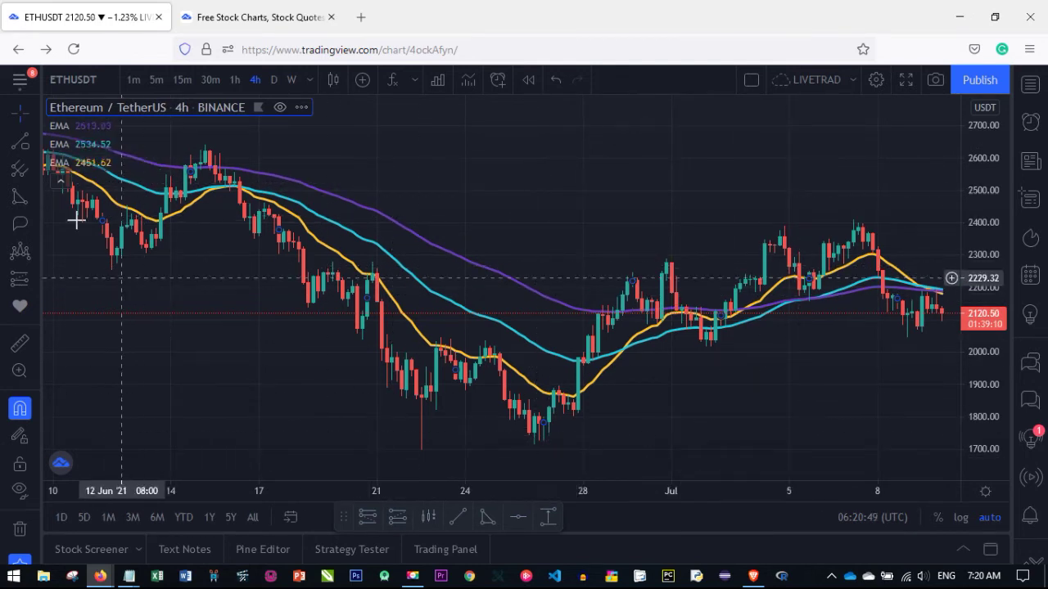
pyautogui.click(61, 181)
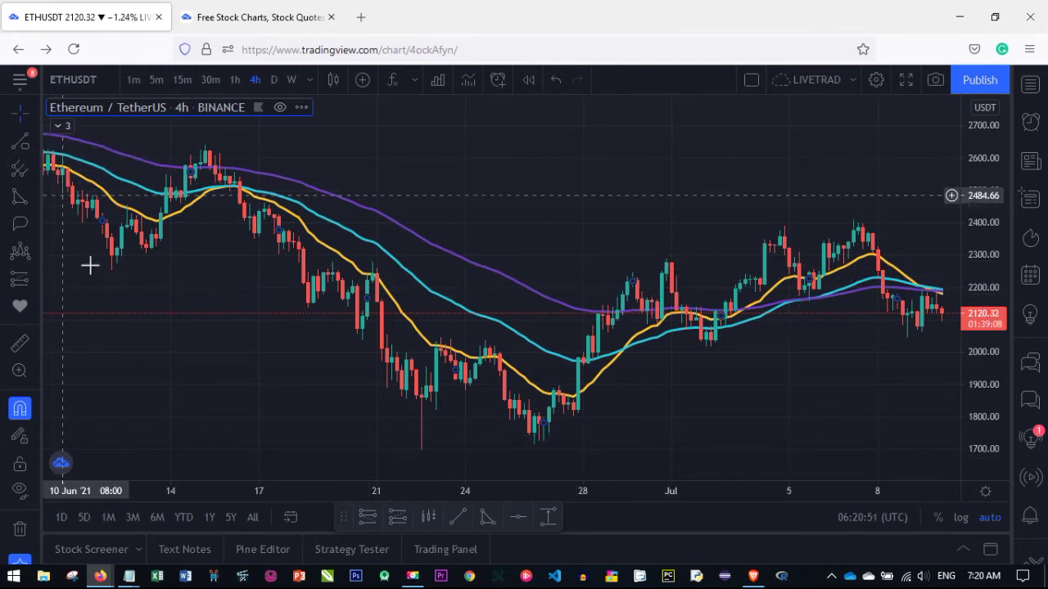
pyautogui.moveTo(593, 341); pyautogui.dragTo(434, 339)
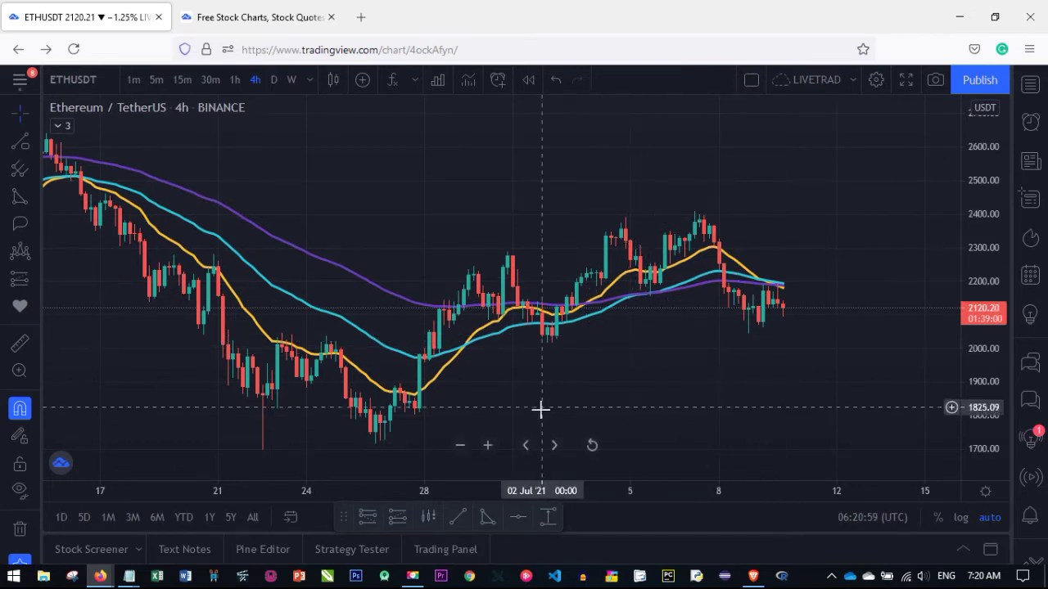
pyautogui.moveTo(562, 369); pyautogui.dragTo(702, 363)
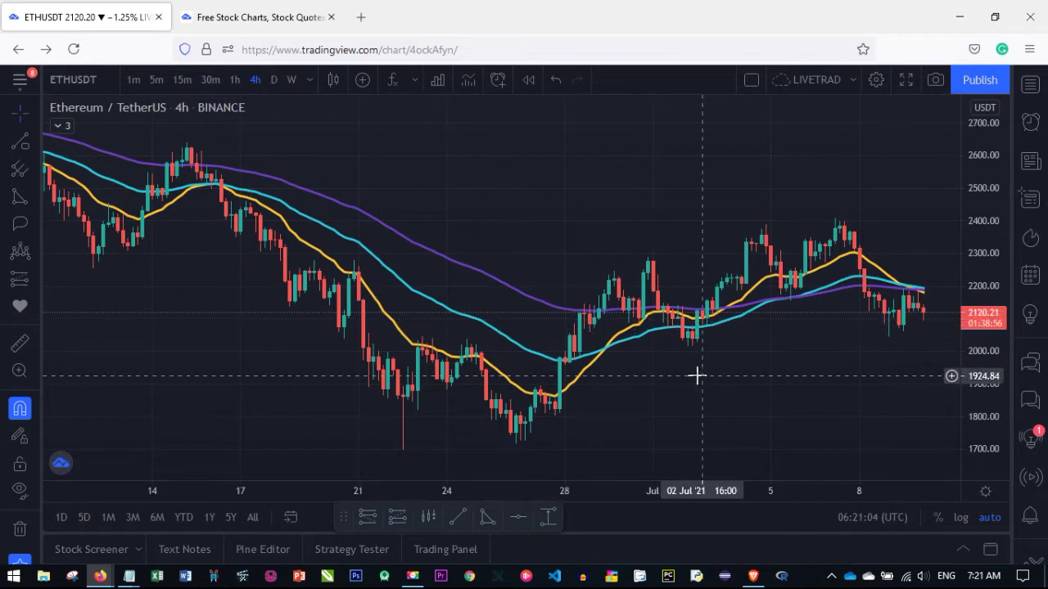
pyautogui.moveTo(696, 375); pyautogui.dragTo(633, 375)
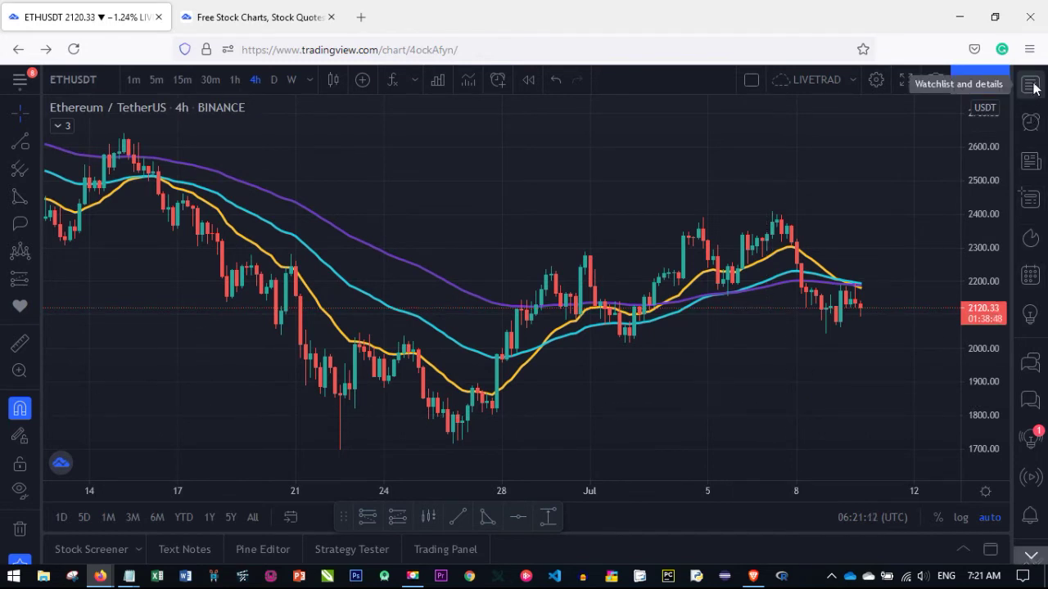
# - Show the alerts list and review the BEAR alert's expiration, actions and message on ADAUSDT 15m, leaving it unchanged
pyautogui.click(1032, 125)
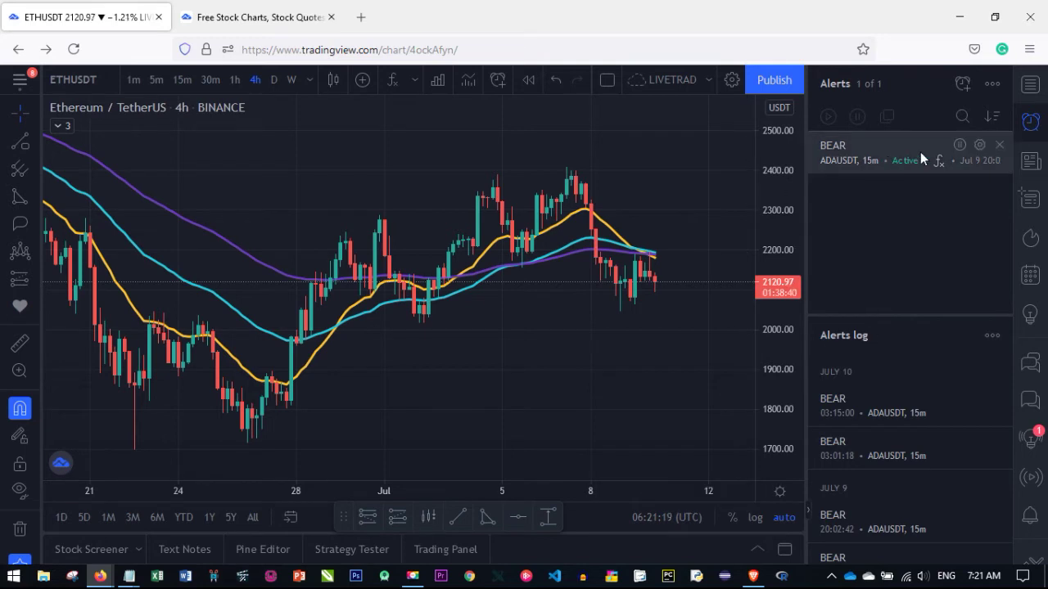
pyautogui.click(979, 145)
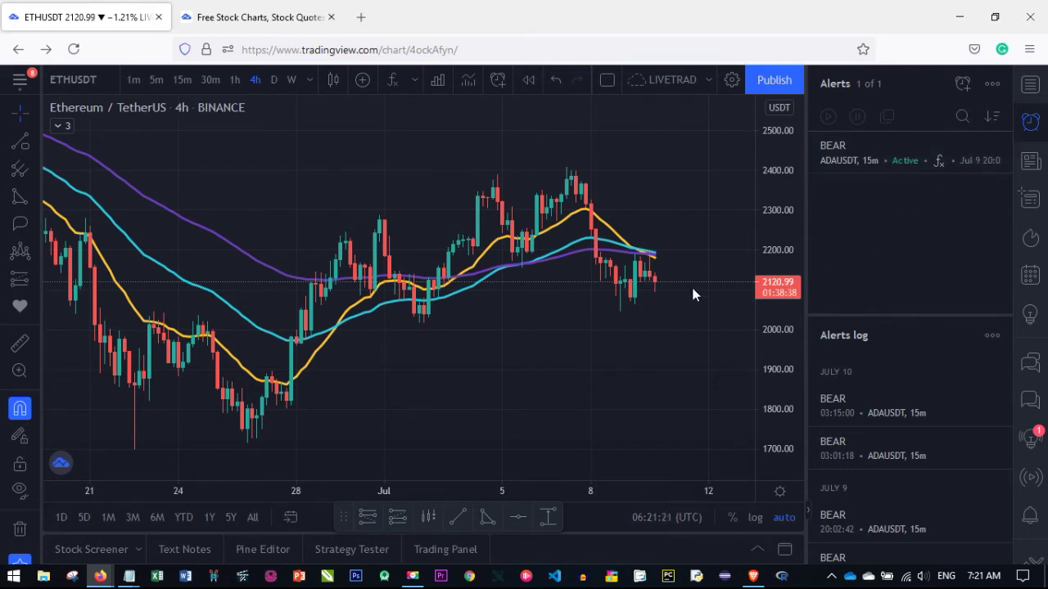
pyautogui.scroll(-3, 563, 389)
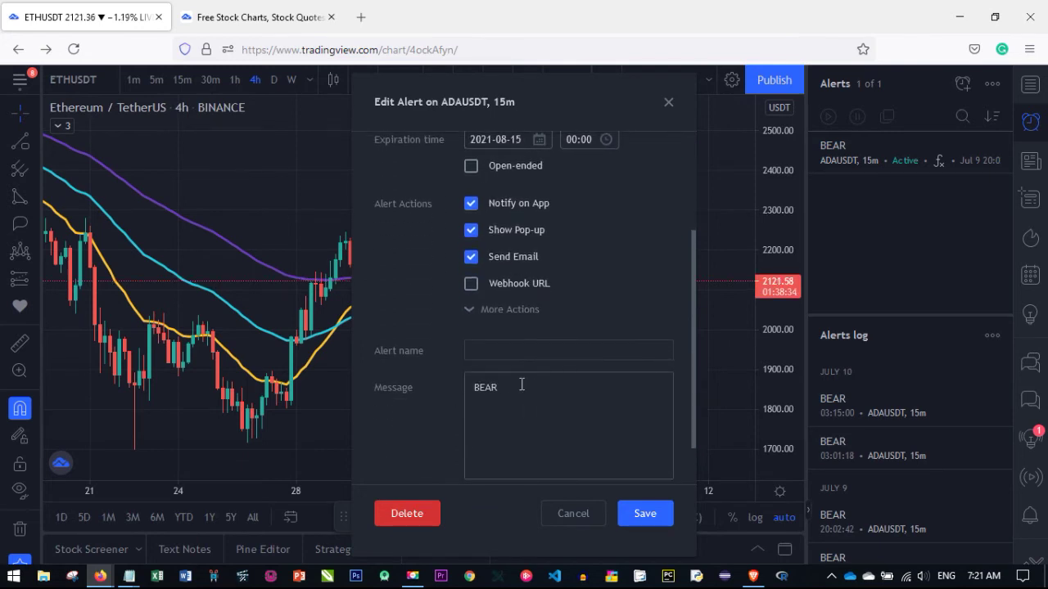
pyautogui.scroll(-1, 437, 389)
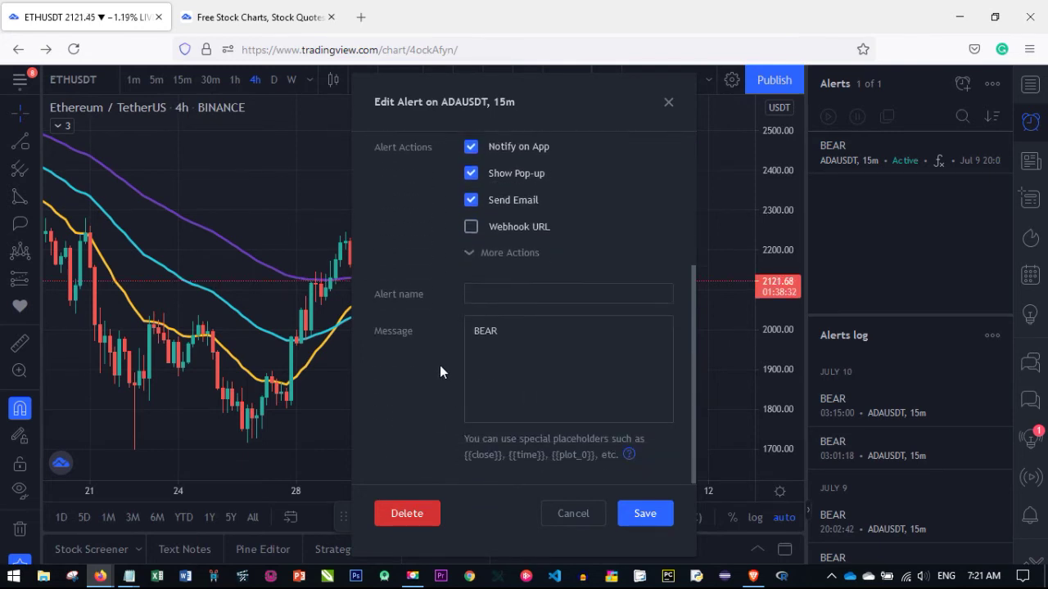
pyautogui.scroll(1, 440, 370)
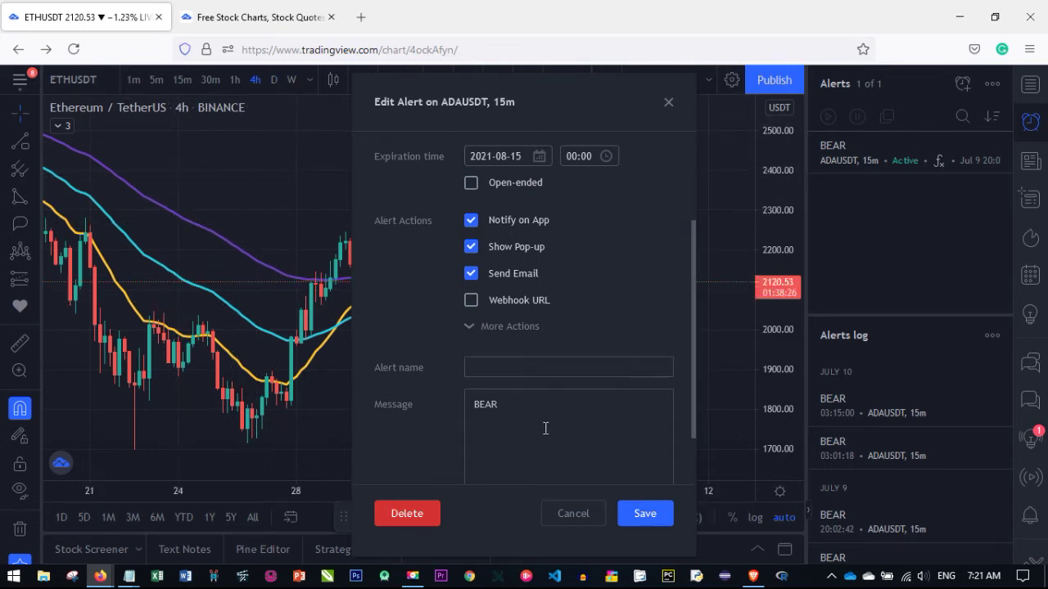
pyautogui.scroll(-1, 562, 369)
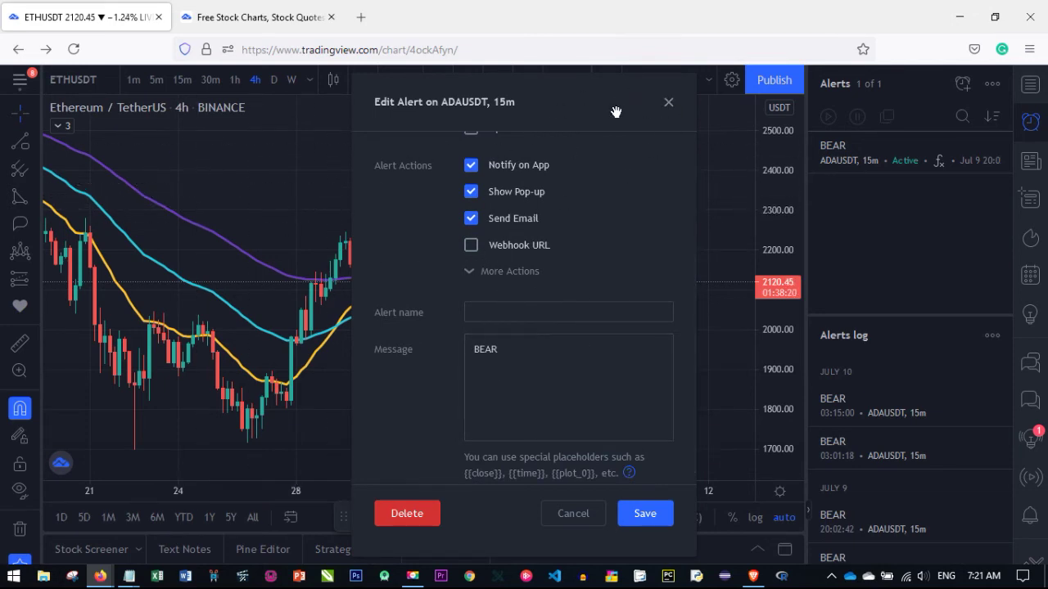
pyautogui.click(668, 103)
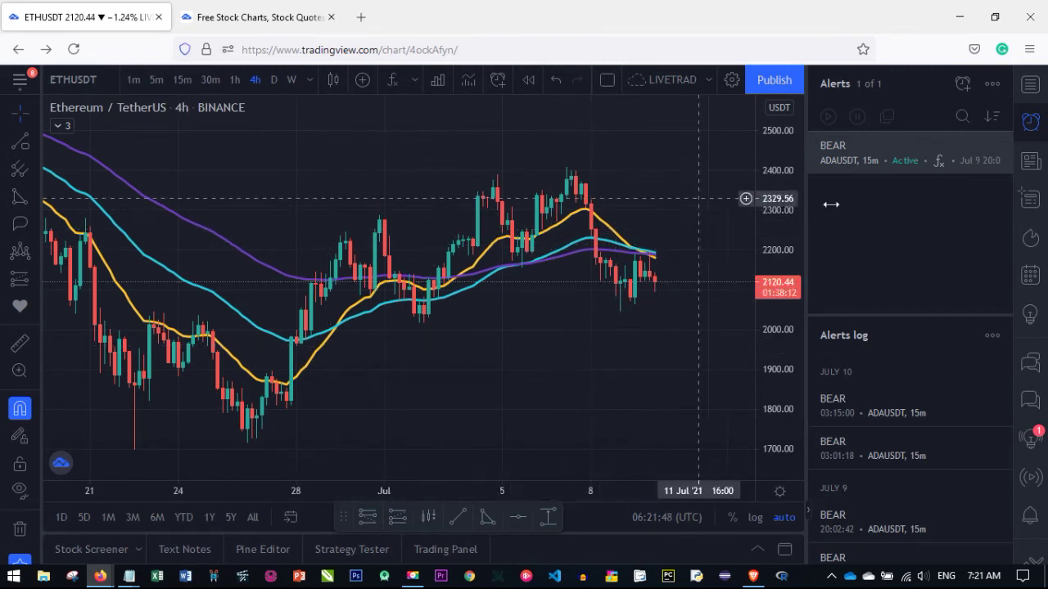
# - View the news headlines for the symbol, switch to the watchlist, and hide the watchlist again
pyautogui.click(1033, 168)
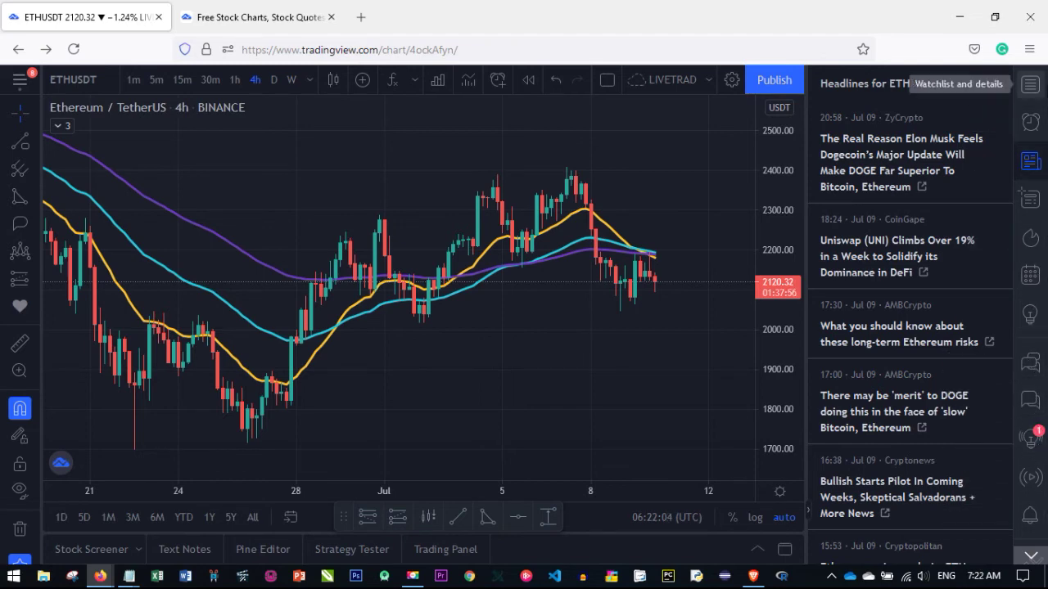
pyautogui.click(1028, 85)
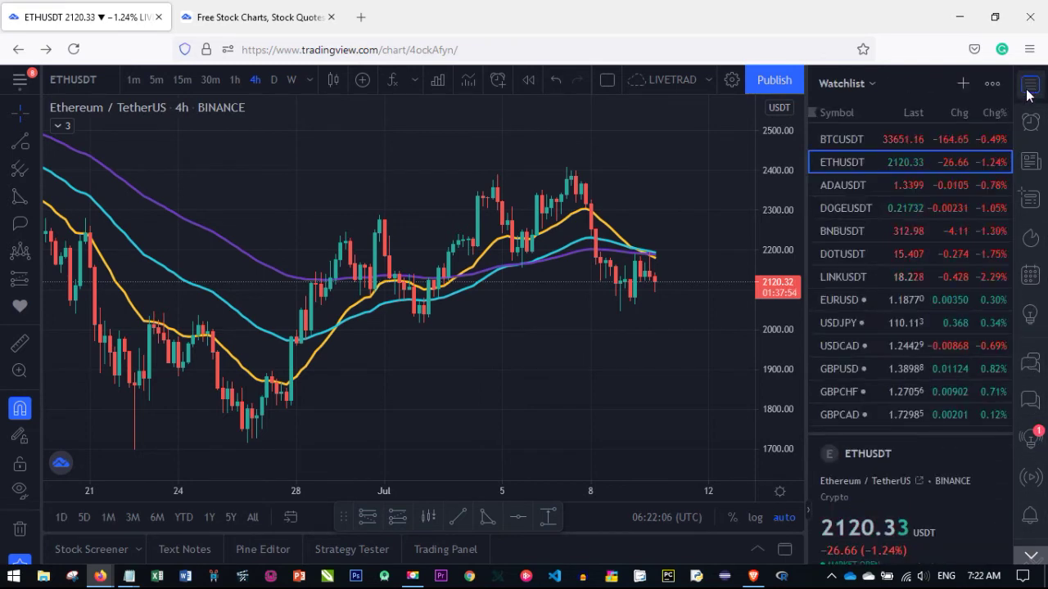
pyautogui.click(1030, 85)
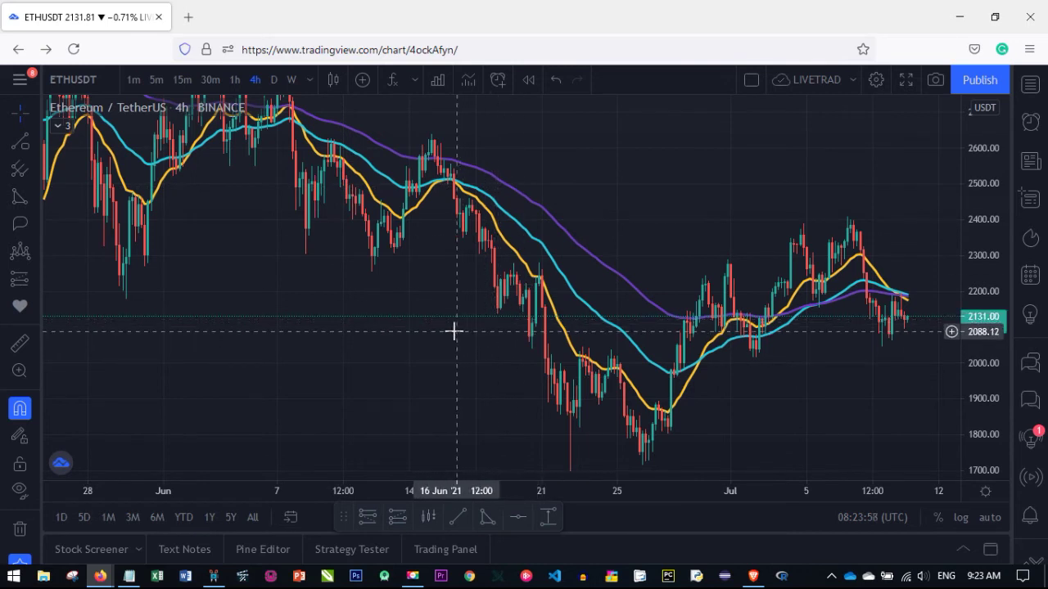
pyautogui.moveTo(446, 292); pyautogui.dragTo(437, 398)
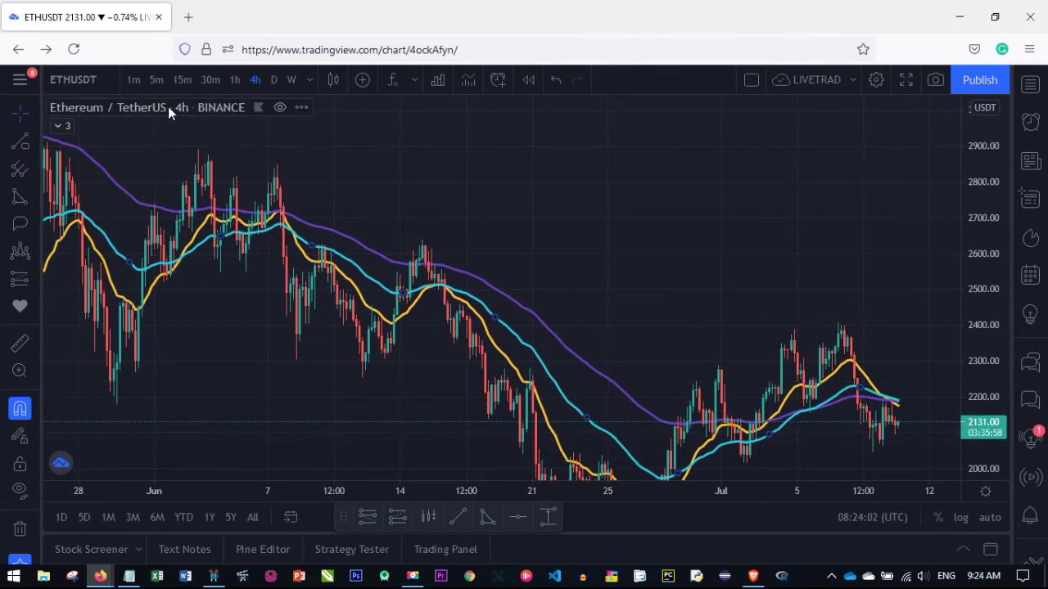
# - Expand the indicator legend and, in the chart settings, try yellow and teal for the rising candles' body colour, settling on cyan
pyautogui.click(60, 127)
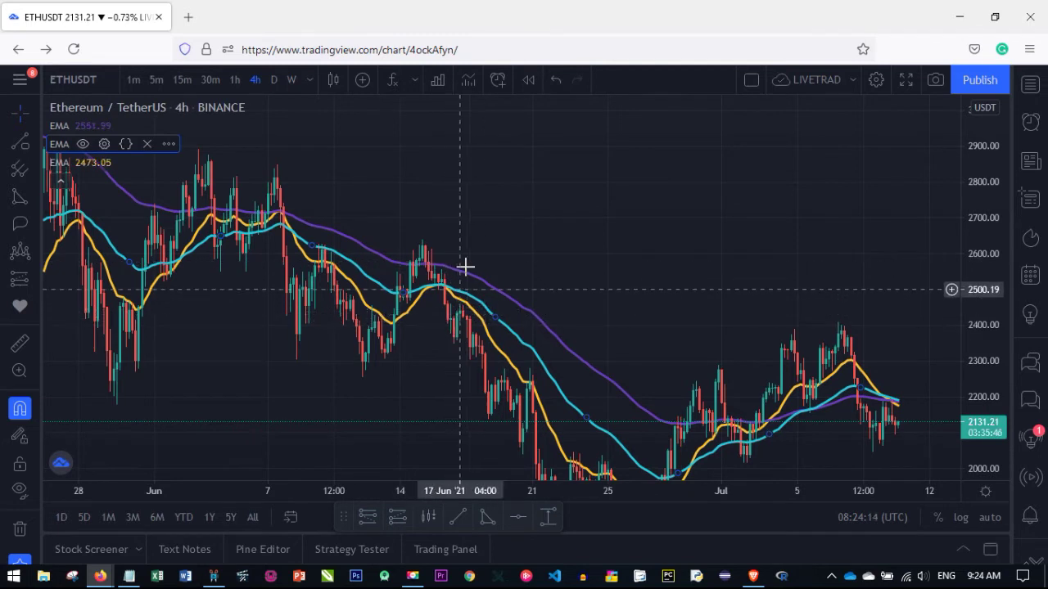
pyautogui.rightClick(521, 172)
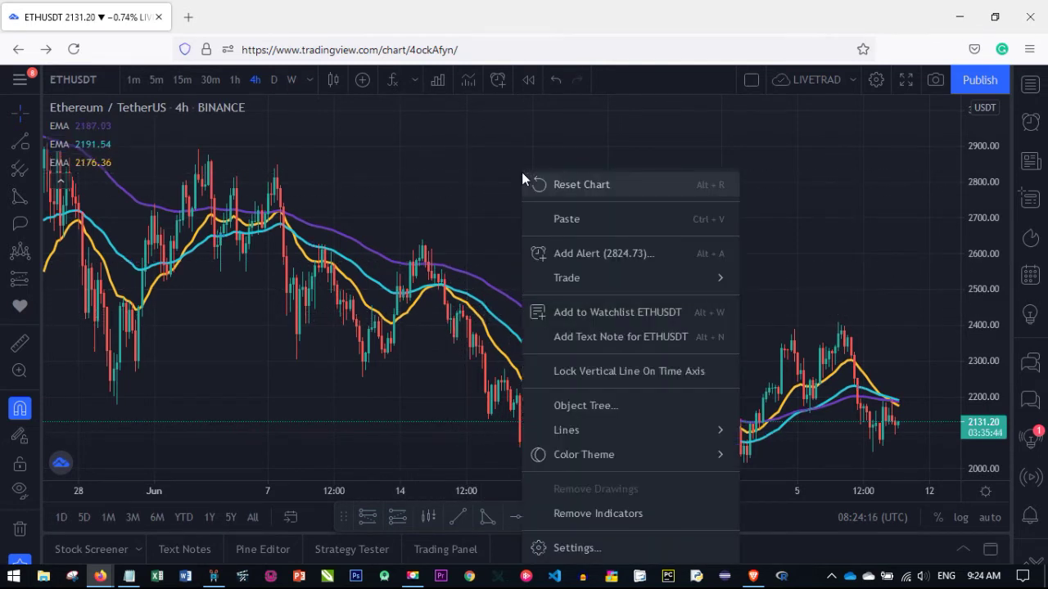
pyautogui.click(564, 547)
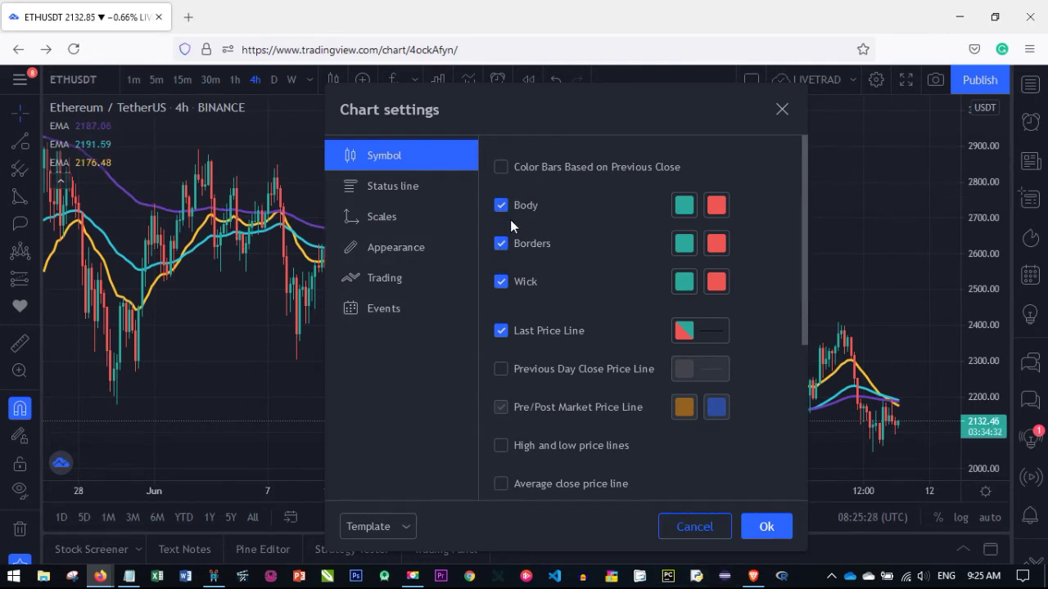
pyautogui.click(684, 206)
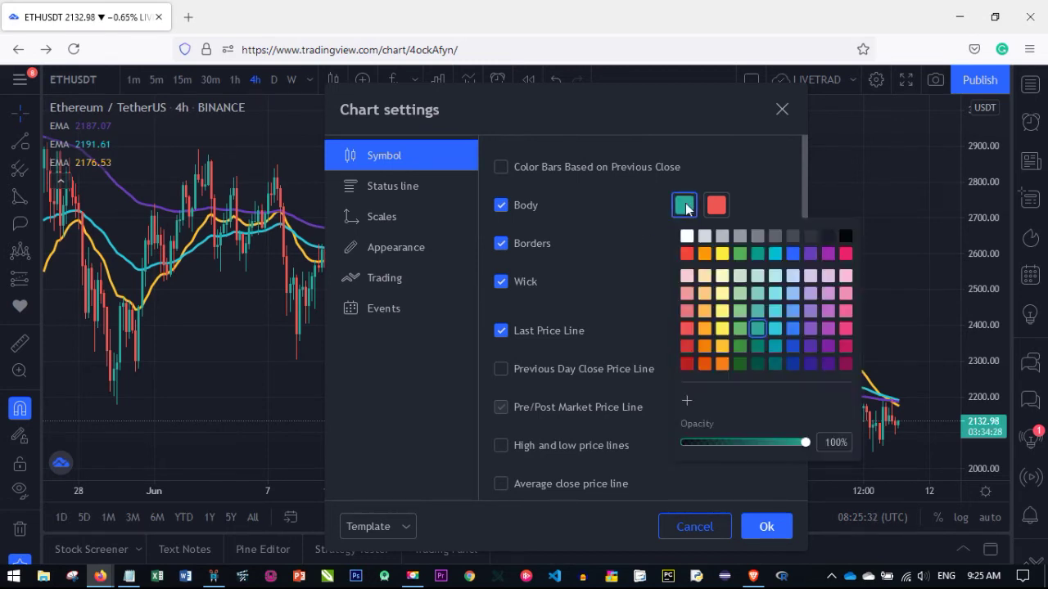
pyautogui.click(721, 329)
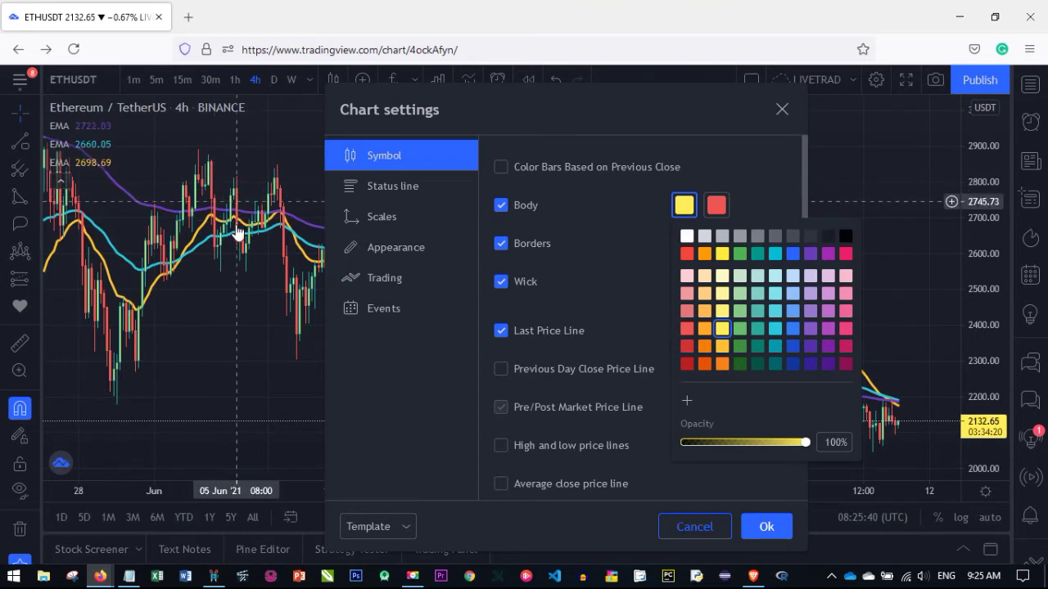
pyautogui.click(758, 331)
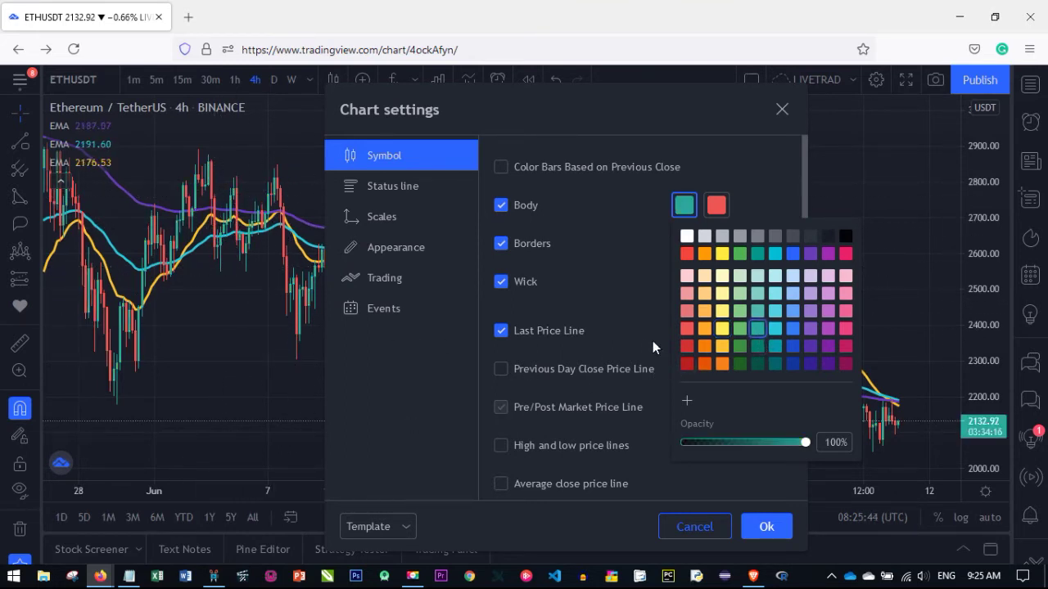
pyautogui.click(776, 330)
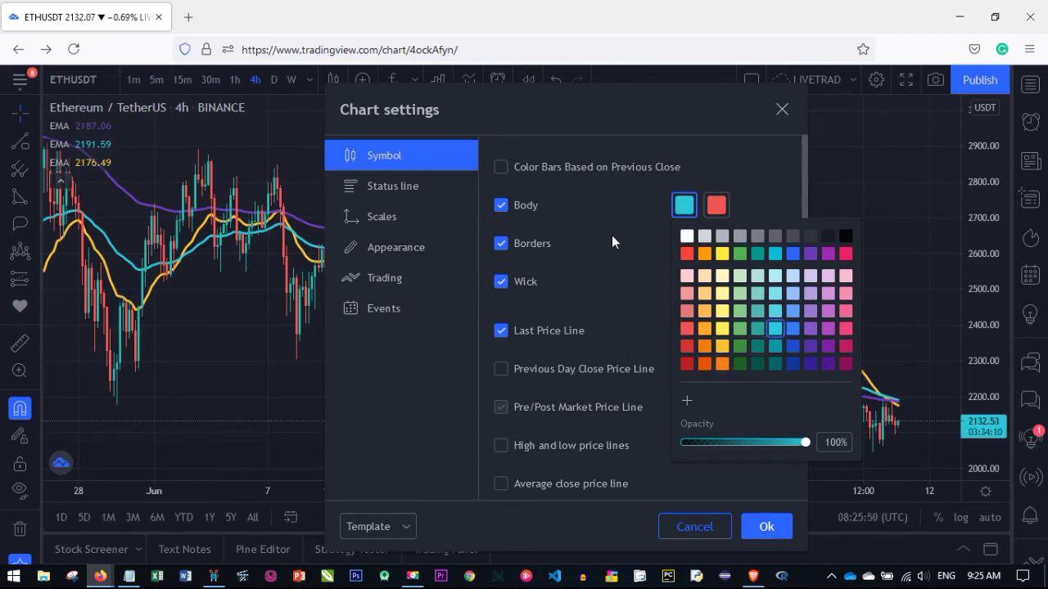
# - Try purple for the falling candles' body colour and settle on bright red
pyautogui.click(717, 205)
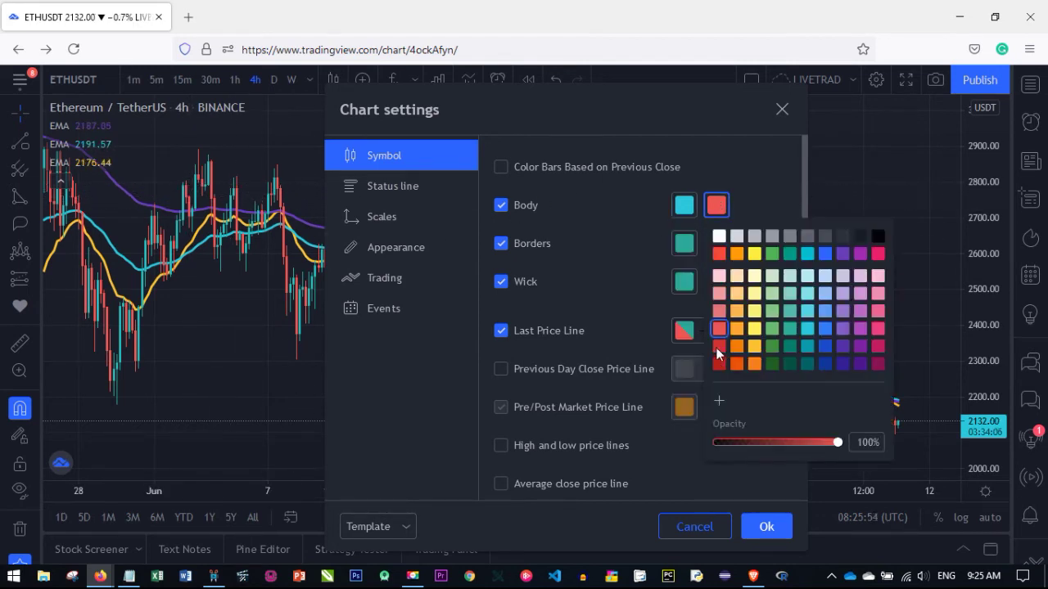
pyautogui.click(844, 252)
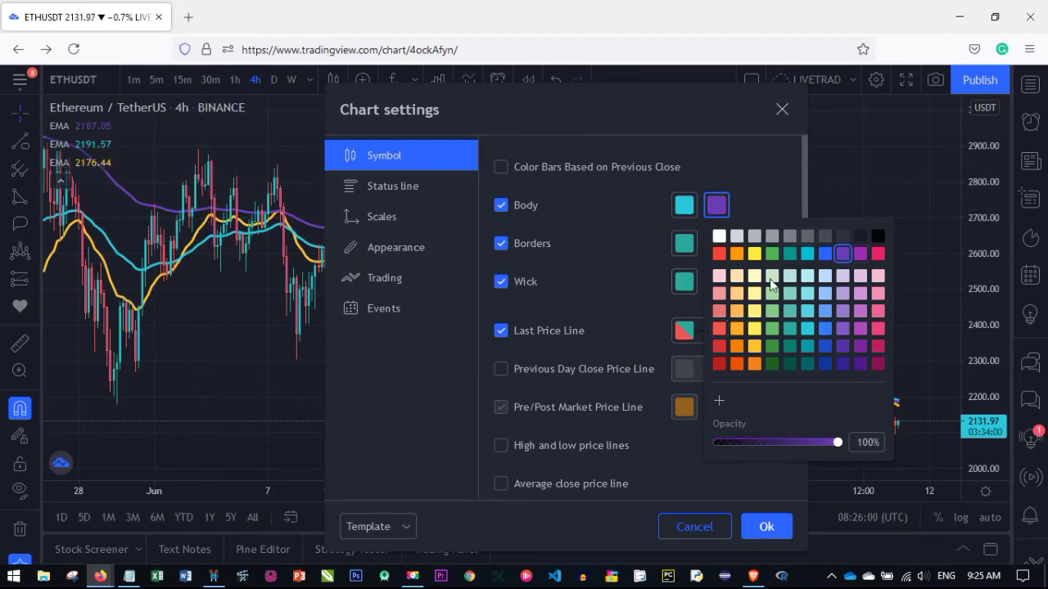
pyautogui.click(717, 253)
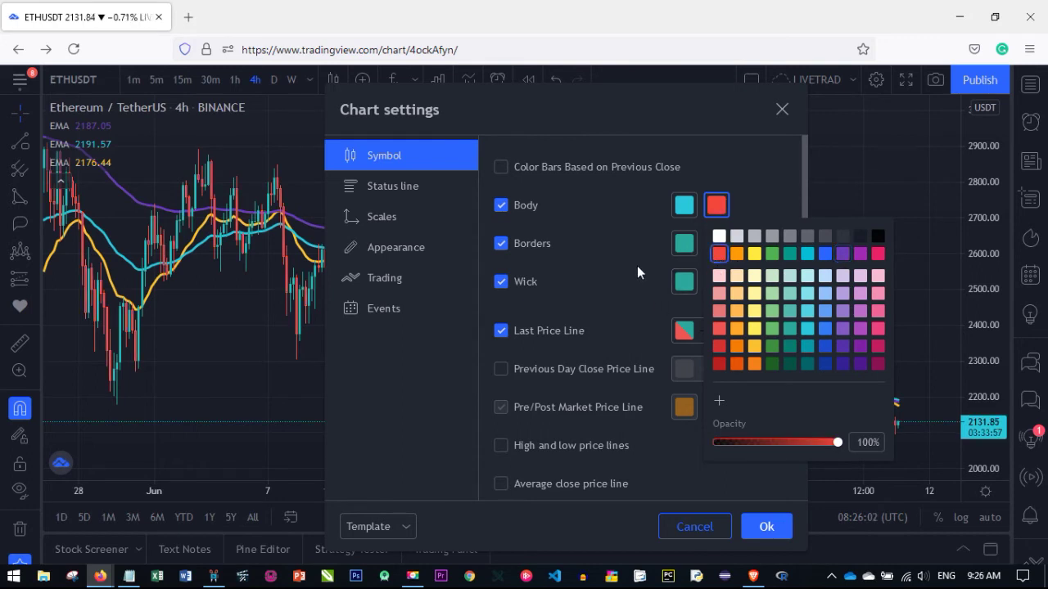
# - Toggle the previous day close price line, leave it enabled, and move the settings dialog aside to uncover more of the chart
pyautogui.click(502, 374)
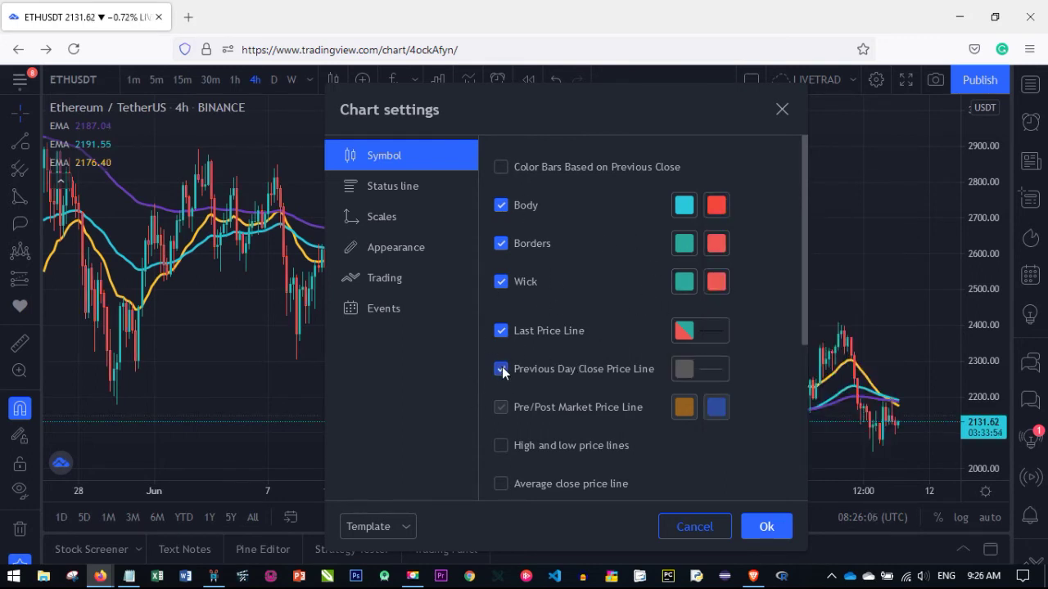
pyautogui.click(503, 374)
pyautogui.click(503, 373)
pyautogui.moveTo(568, 111); pyautogui.dragTo(782, 97)
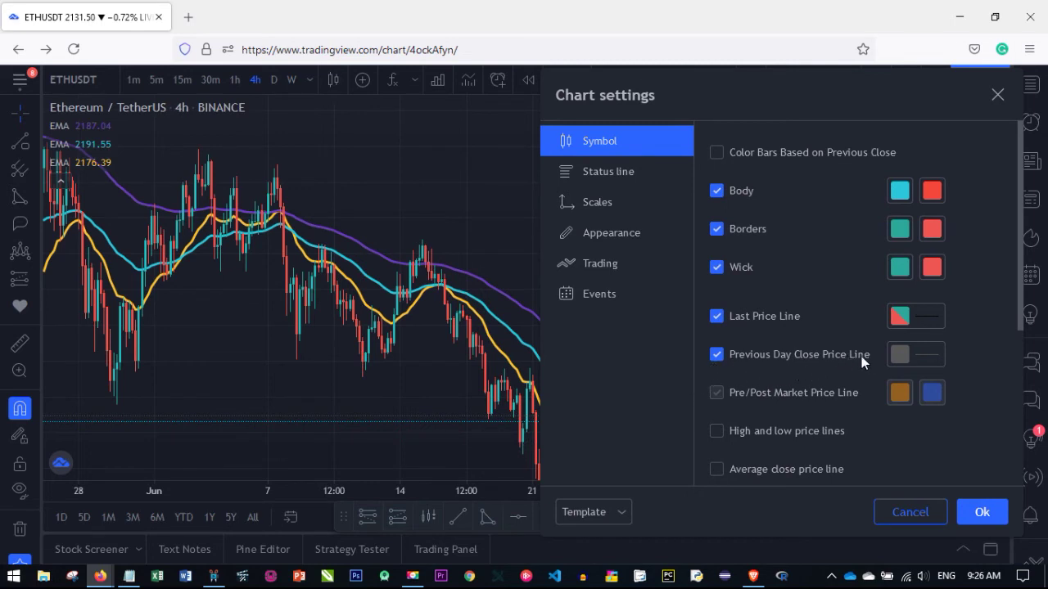
pyautogui.click(716, 354)
pyautogui.click(716, 355)
# - Set the previous day close price line to dark red and the greatest thickness
pyautogui.click(897, 353)
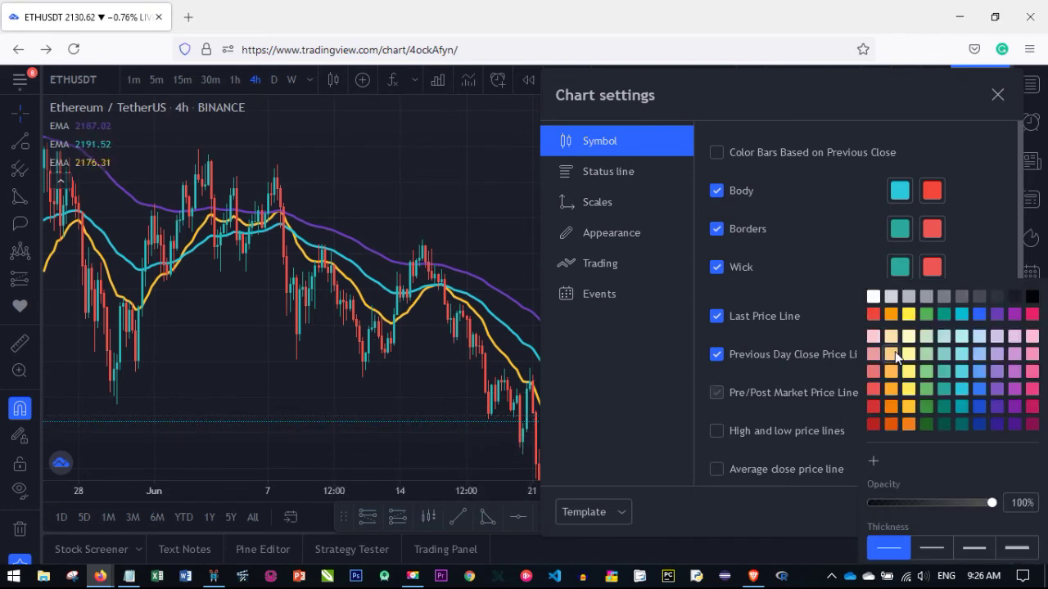
pyautogui.click(874, 406)
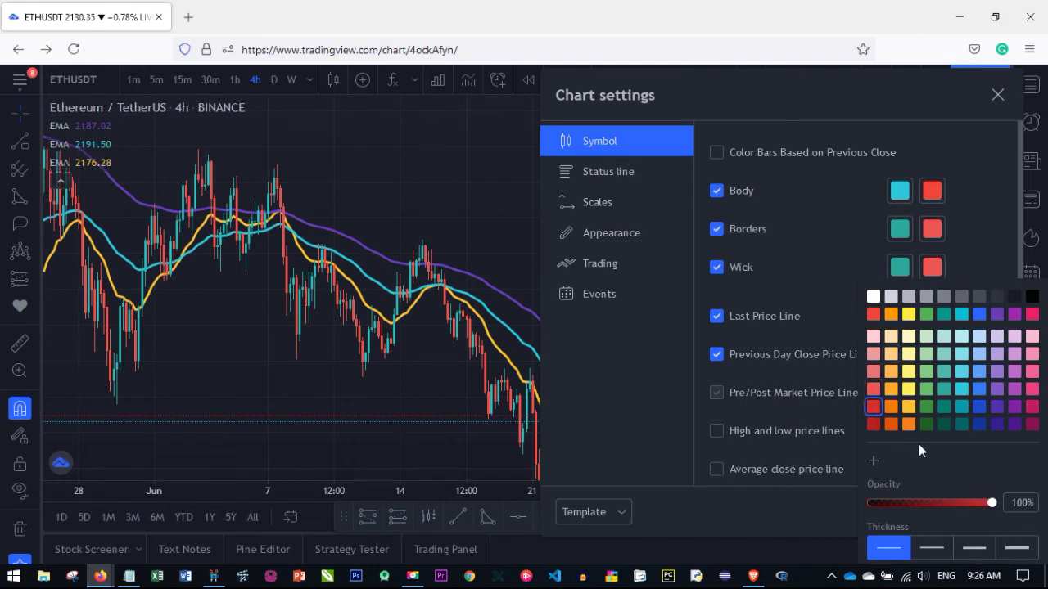
pyautogui.click(974, 550)
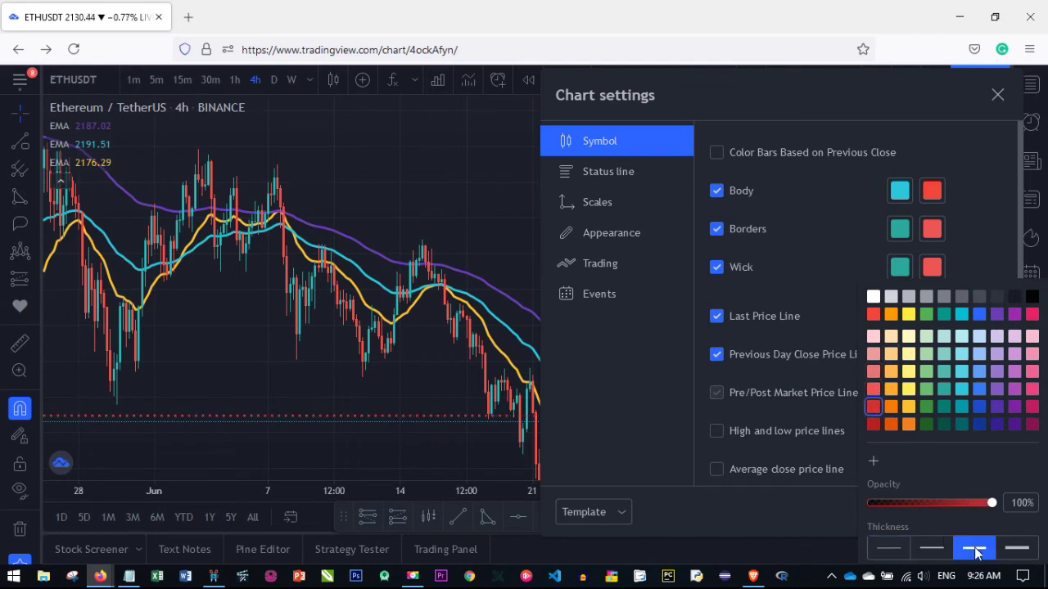
pyautogui.click(1017, 549)
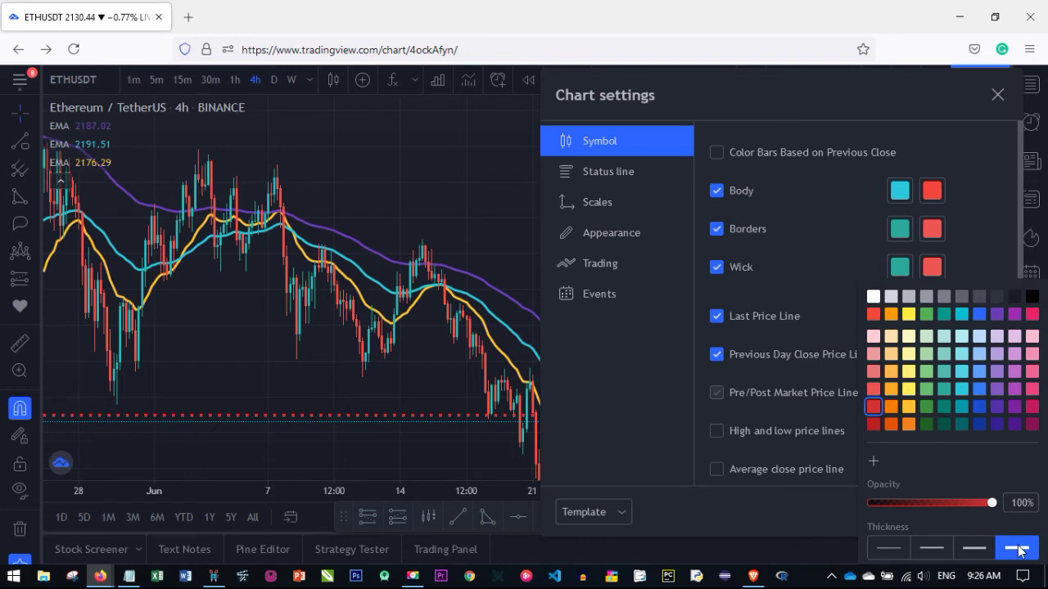
pyautogui.click(825, 280)
# - Toggle the previous day close price line, leaving it off, and toggle the high and low price lines option
pyautogui.click(716, 355)
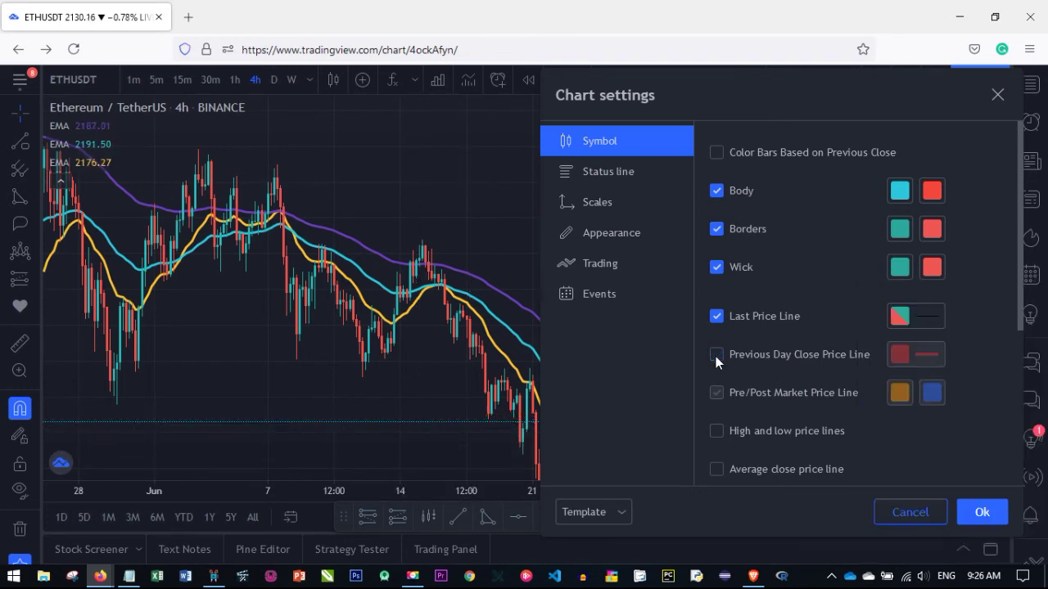
pyautogui.click(715, 354)
pyautogui.click(715, 355)
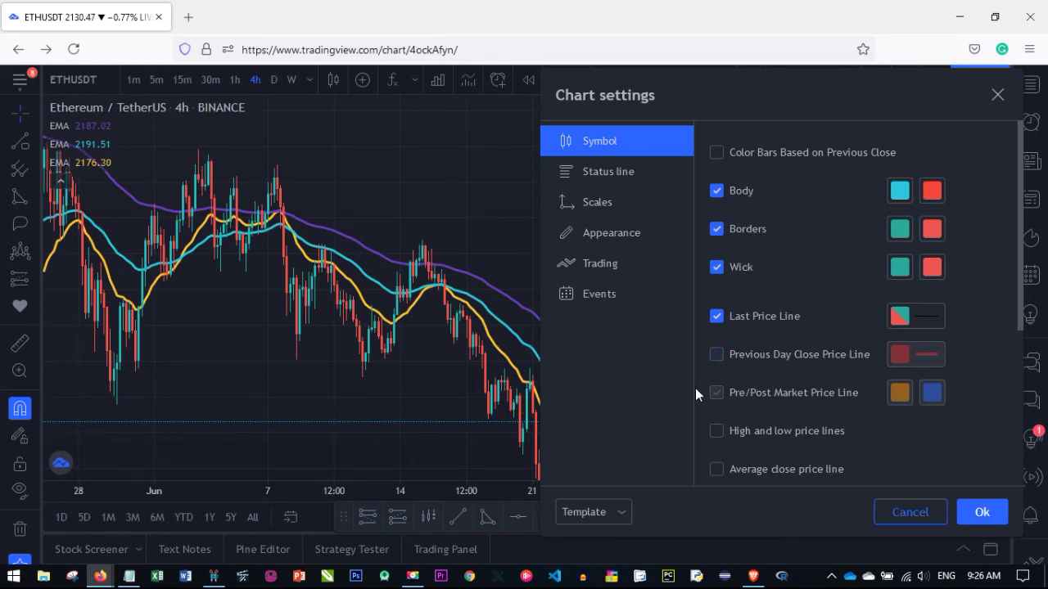
pyautogui.click(717, 434)
# - In the status line settings, show the open market status, check its marker and hide it again, and enable the OHLC values
pyautogui.click(611, 170)
pyautogui.moveTo(698, 79); pyautogui.dragTo(554, 121)
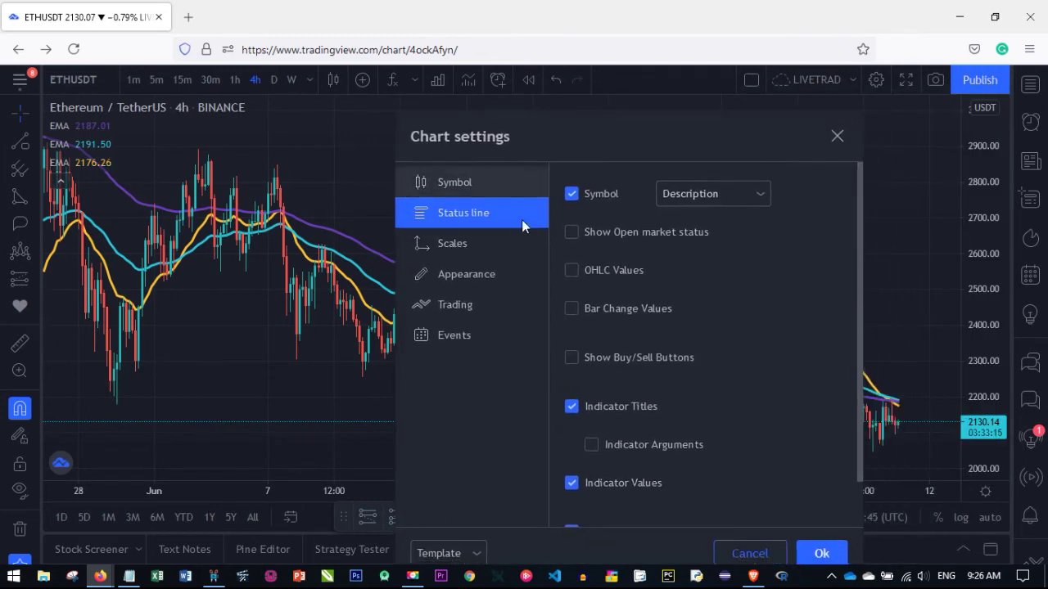
pyautogui.click(572, 233)
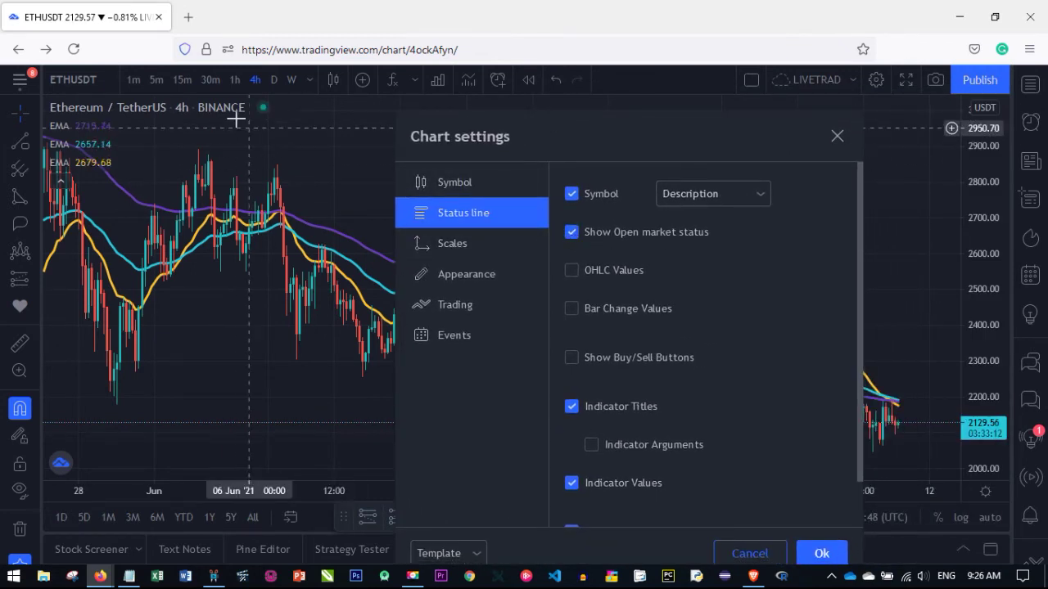
pyautogui.moveTo(264, 107)
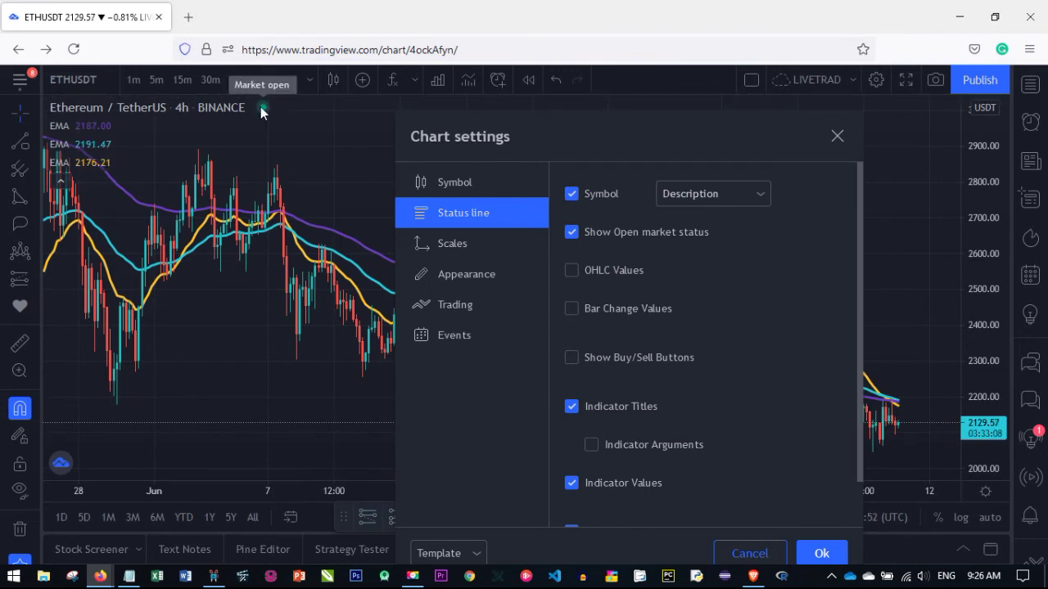
pyautogui.click(570, 233)
pyautogui.click(571, 270)
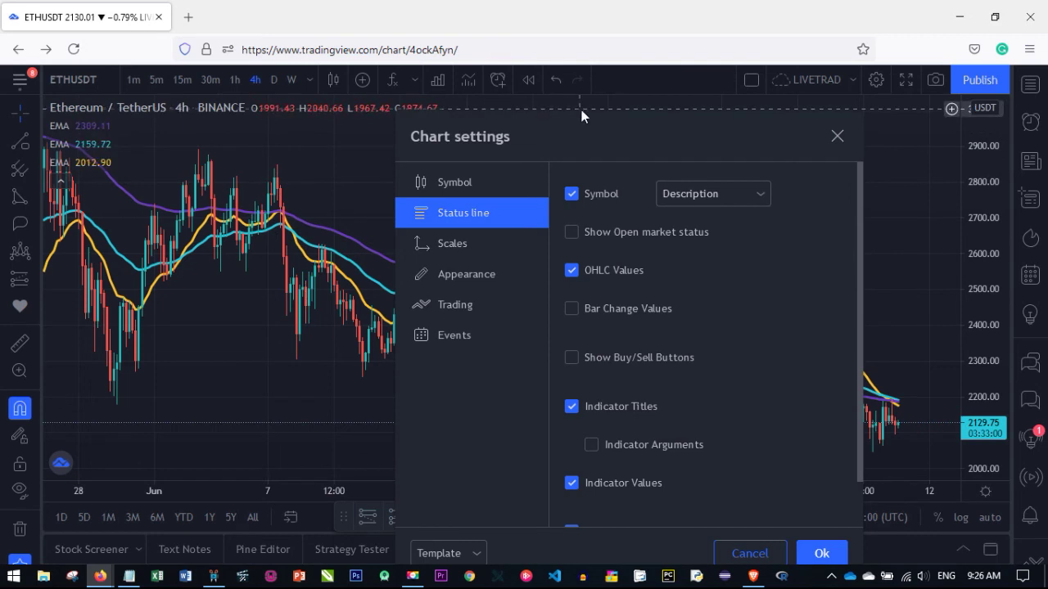
# - Compare the status line with and without the bar change values, uncovering it from the dialog, and leave the values off
pyautogui.click(574, 310)
pyautogui.click(574, 309)
pyautogui.click(574, 309)
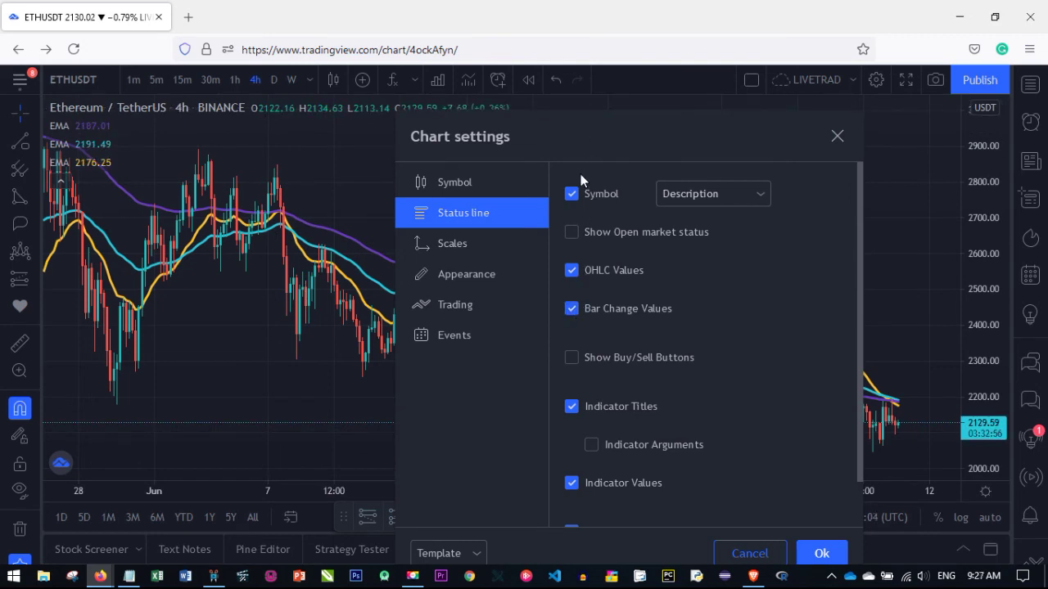
pyautogui.moveTo(579, 132); pyautogui.dragTo(543, 184)
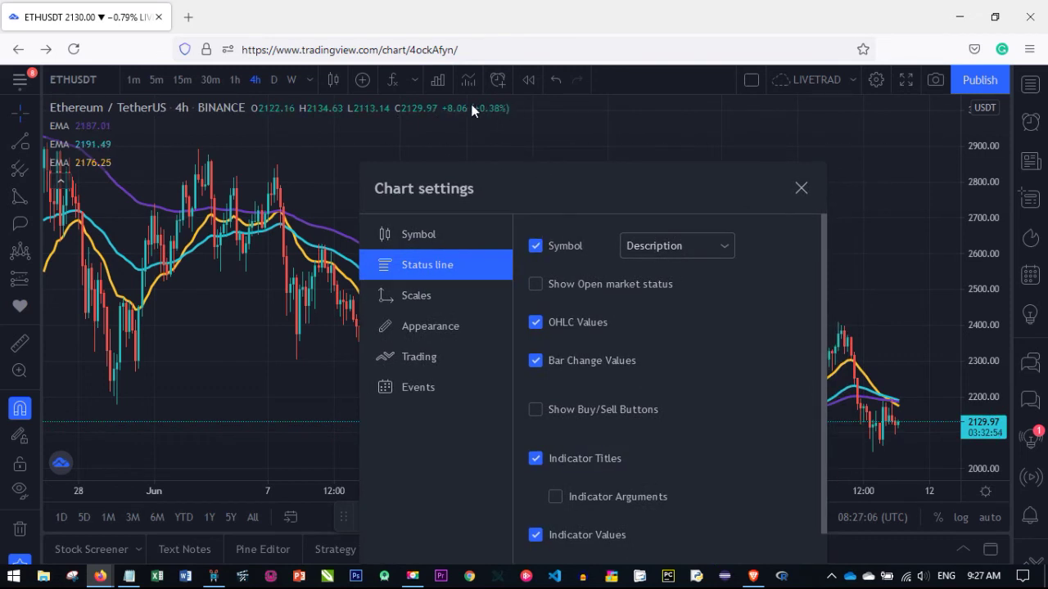
pyautogui.click(536, 360)
pyautogui.click(536, 361)
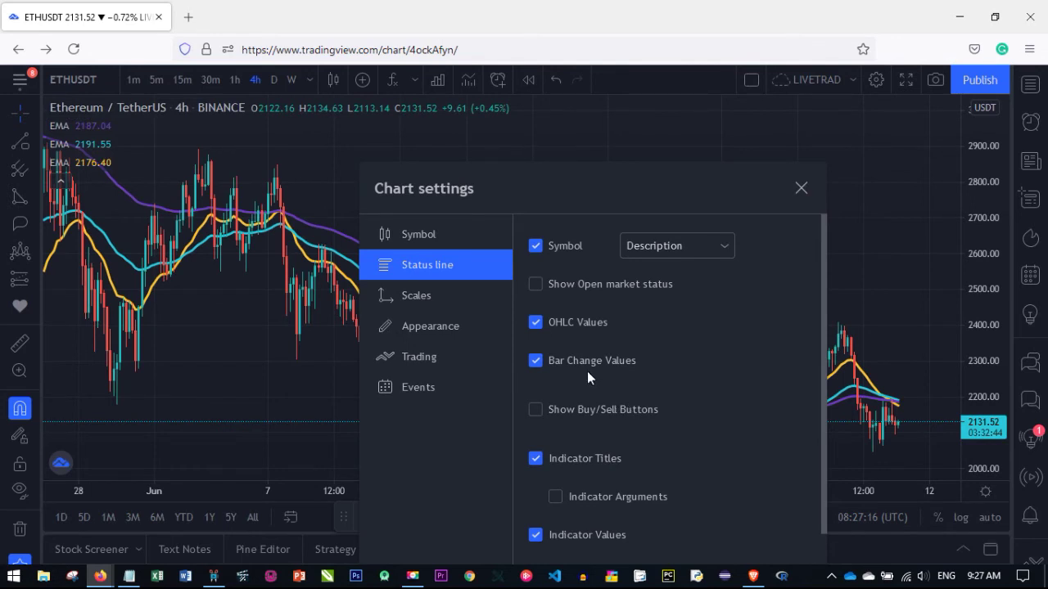
pyautogui.click(535, 360)
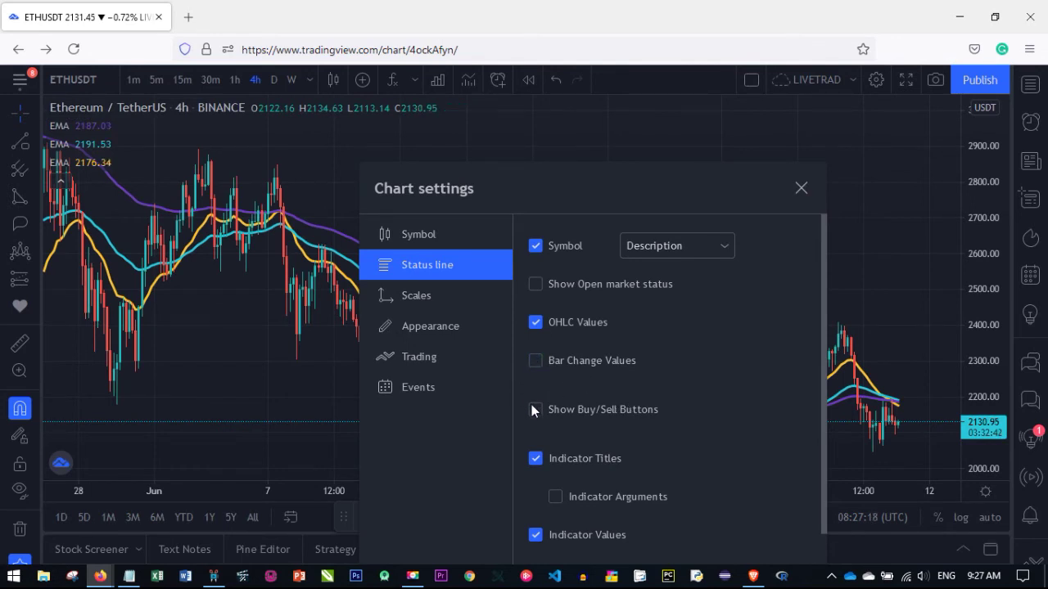
# - Show the Buy/Sell buttons on the chart, toggle them a few times, and leave them hidden
pyautogui.click(533, 410)
pyautogui.click(533, 410)
pyautogui.click(533, 412)
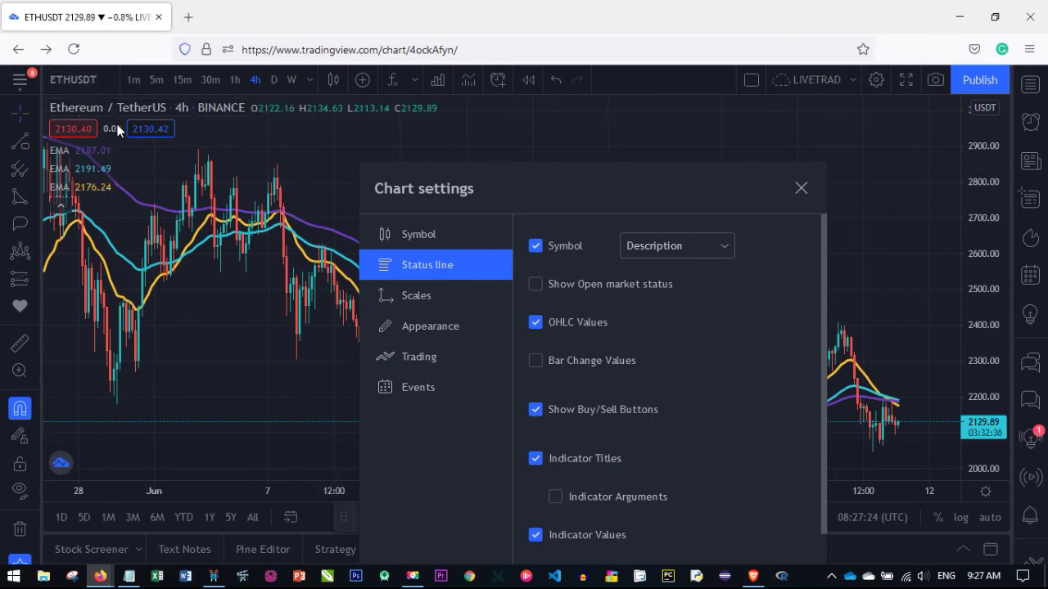
pyautogui.click(536, 412)
pyautogui.click(536, 410)
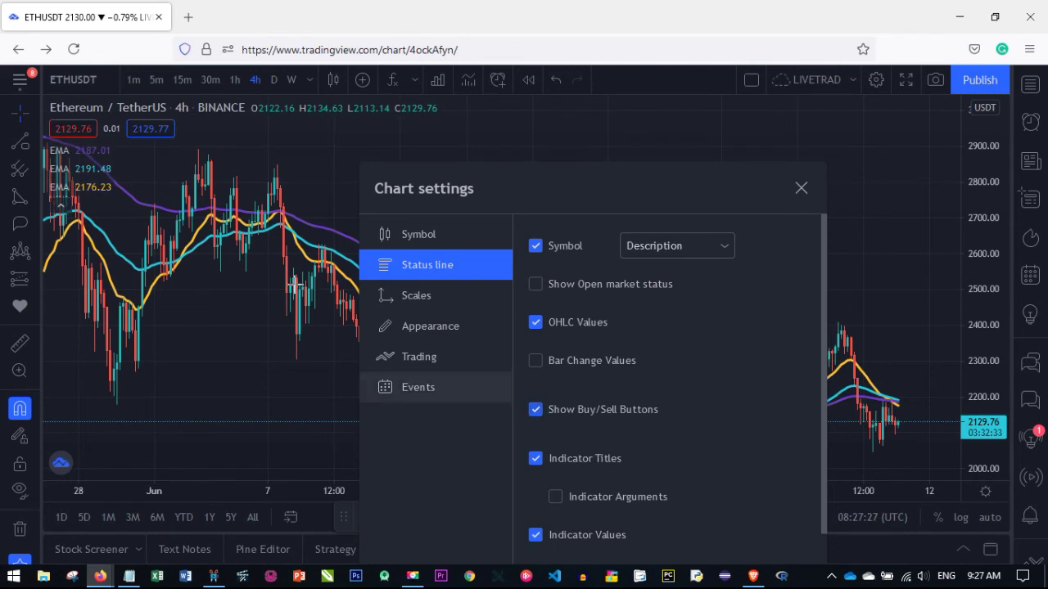
pyautogui.click(536, 411)
# - Hide and show the indicator titles in the legend twice, leaving them shown
pyautogui.click(540, 464)
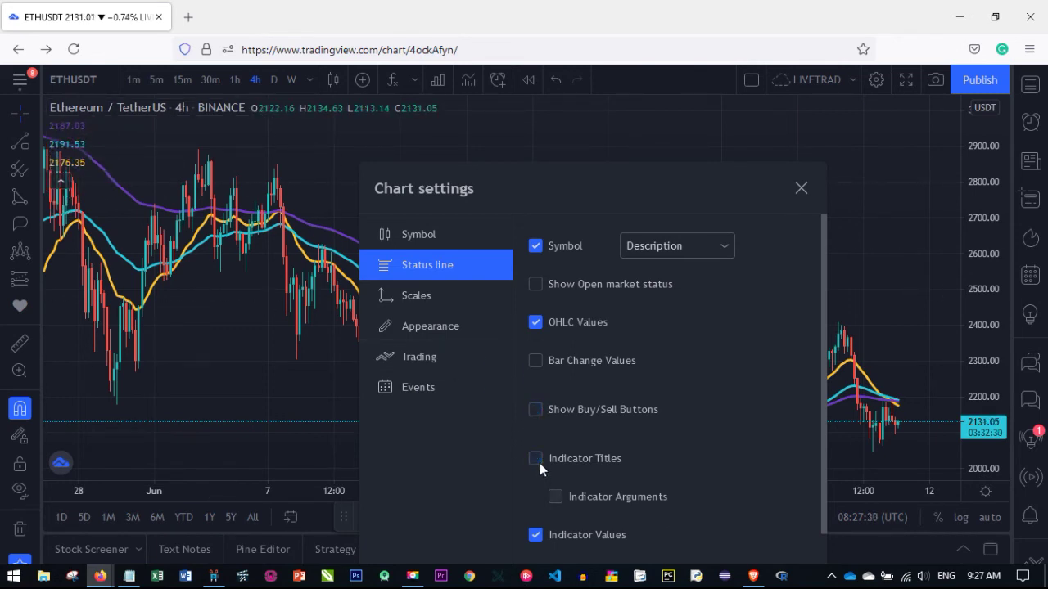
pyautogui.click(539, 463)
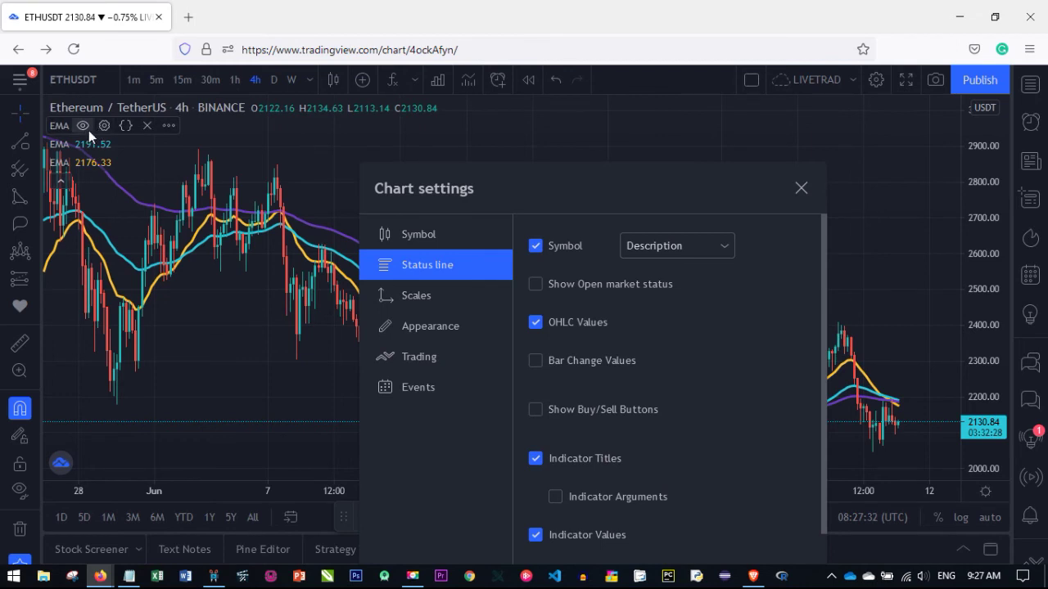
pyautogui.click(536, 461)
pyautogui.click(533, 458)
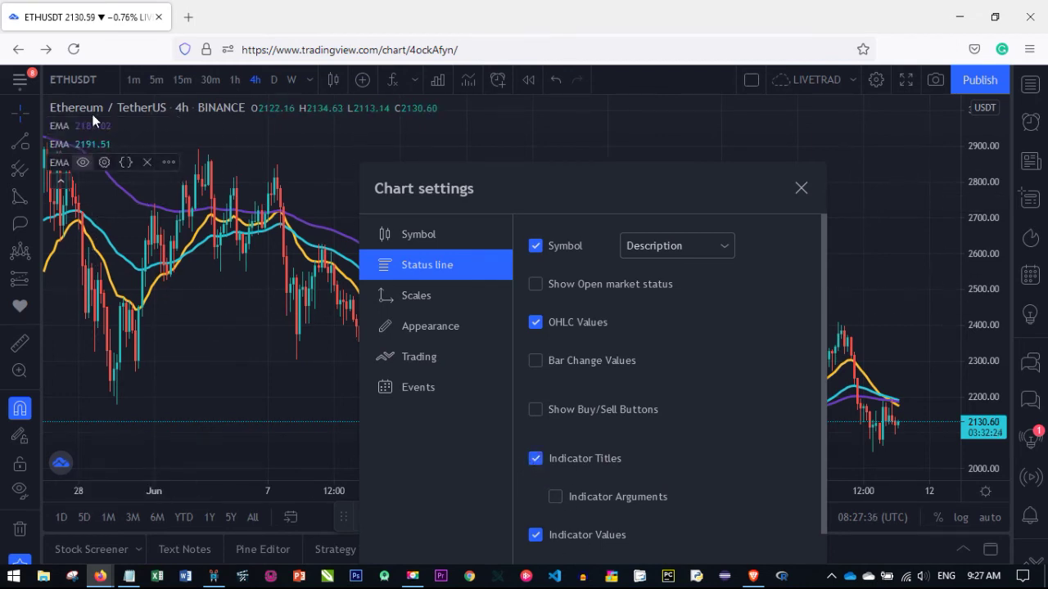
# - Show the indicator arguments in the legend, and switch the indicator values off and on again
pyautogui.click(556, 497)
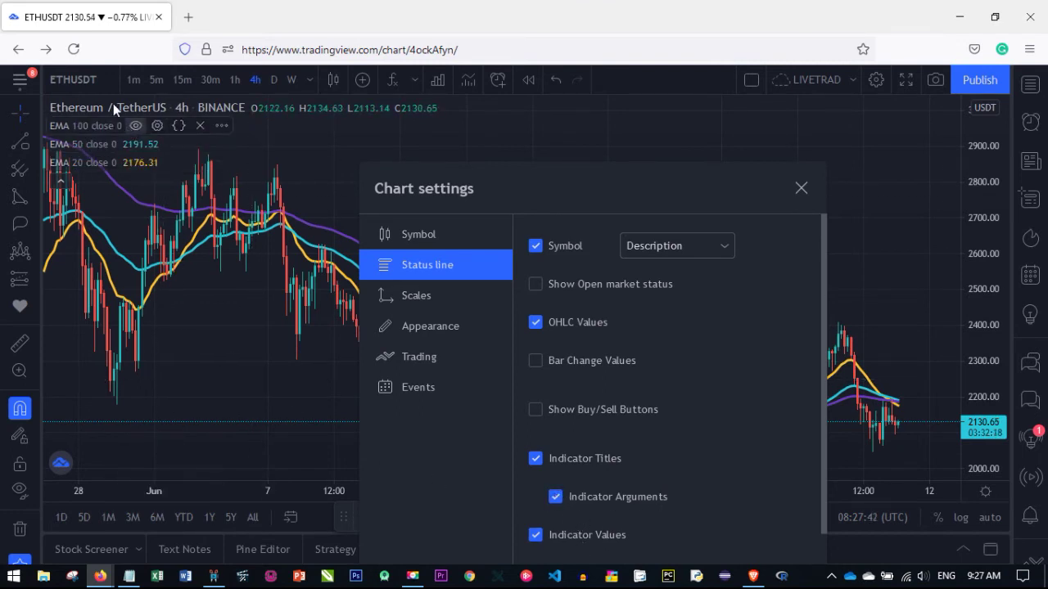
pyautogui.moveTo(72, 129)
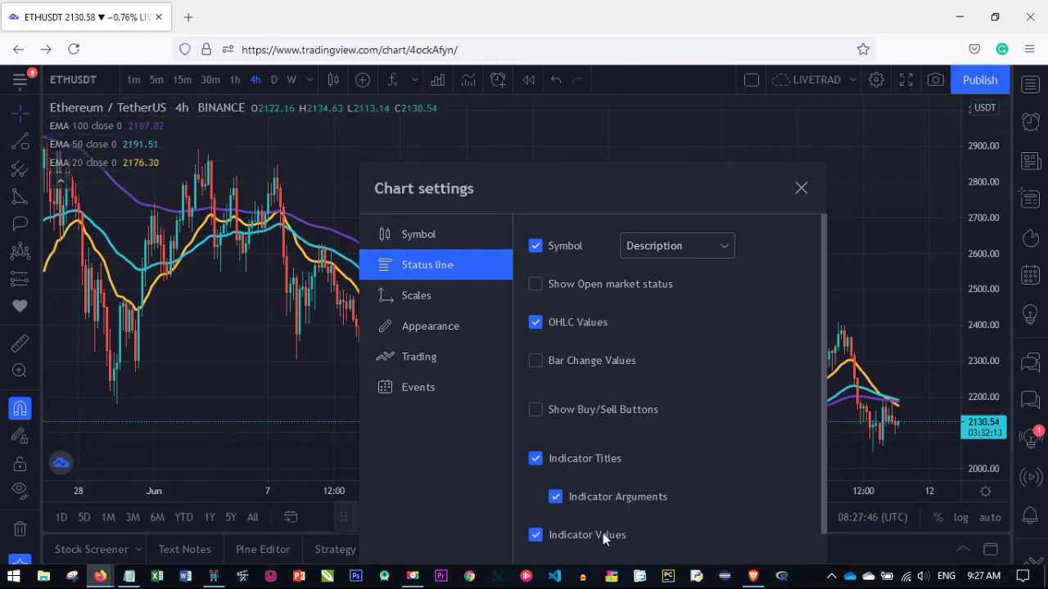
pyautogui.click(534, 535)
pyautogui.click(535, 535)
pyautogui.moveTo(146, 121)
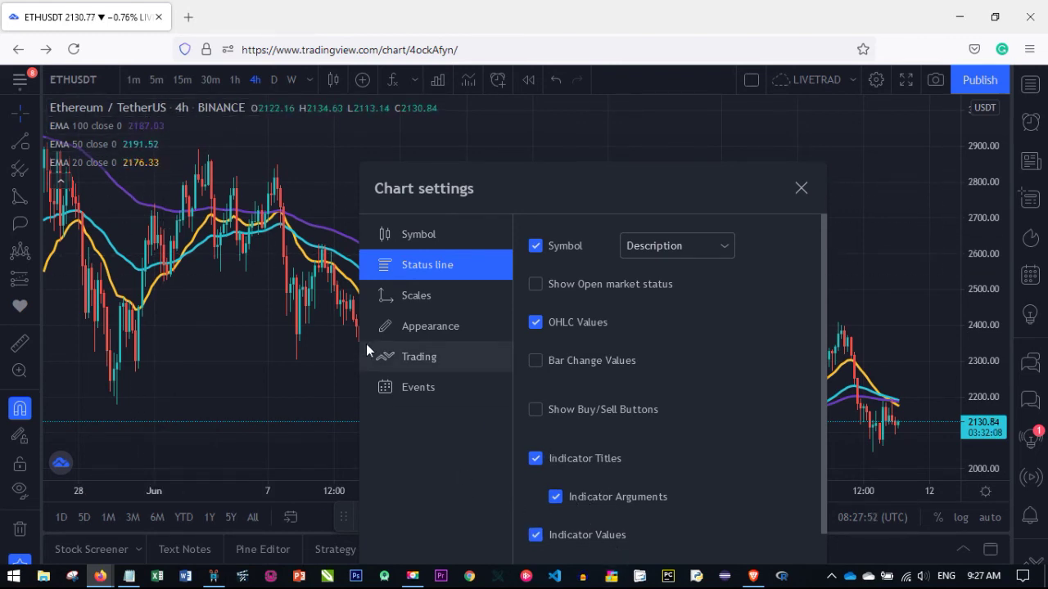
# - Switch the symbol name label on the price scale on and off several times, uncovering the scale from the settings dialog, and leave the label off
pyautogui.click(404, 296)
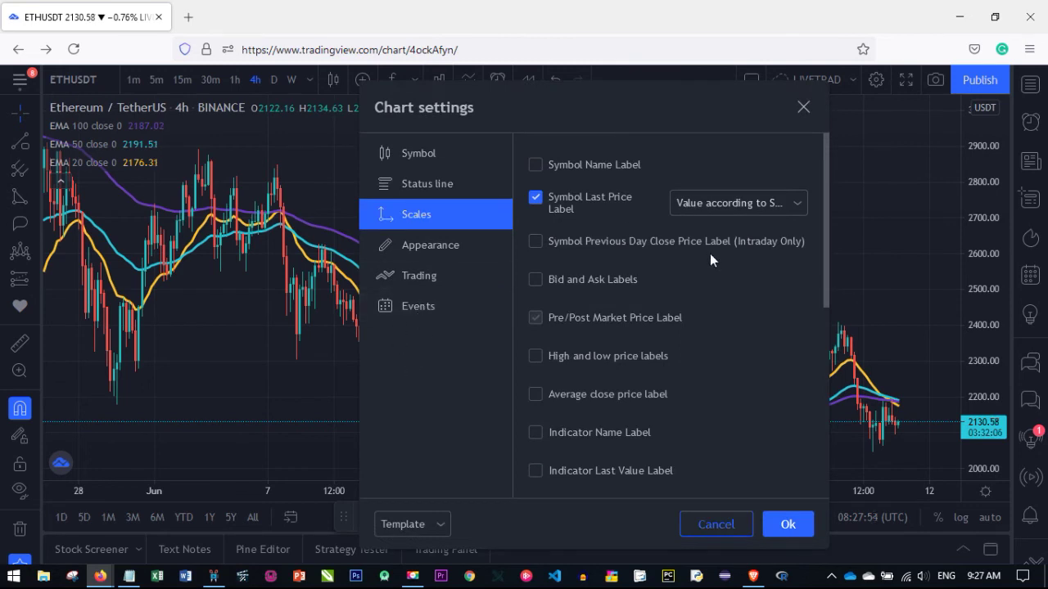
pyautogui.click(536, 165)
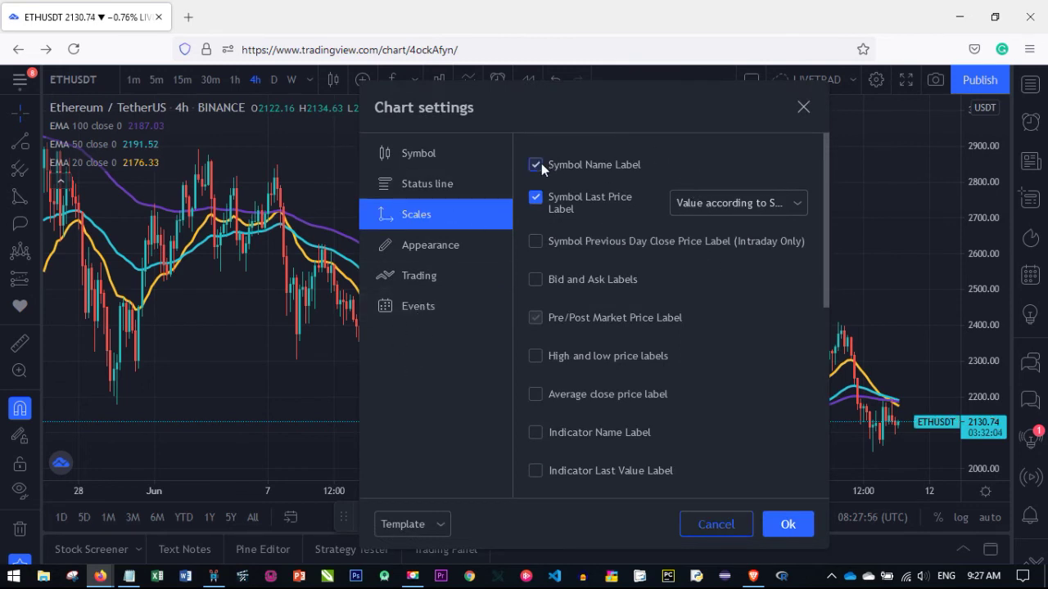
pyautogui.click(536, 164)
pyautogui.click(536, 165)
pyautogui.moveTo(664, 114); pyautogui.dragTo(477, 121)
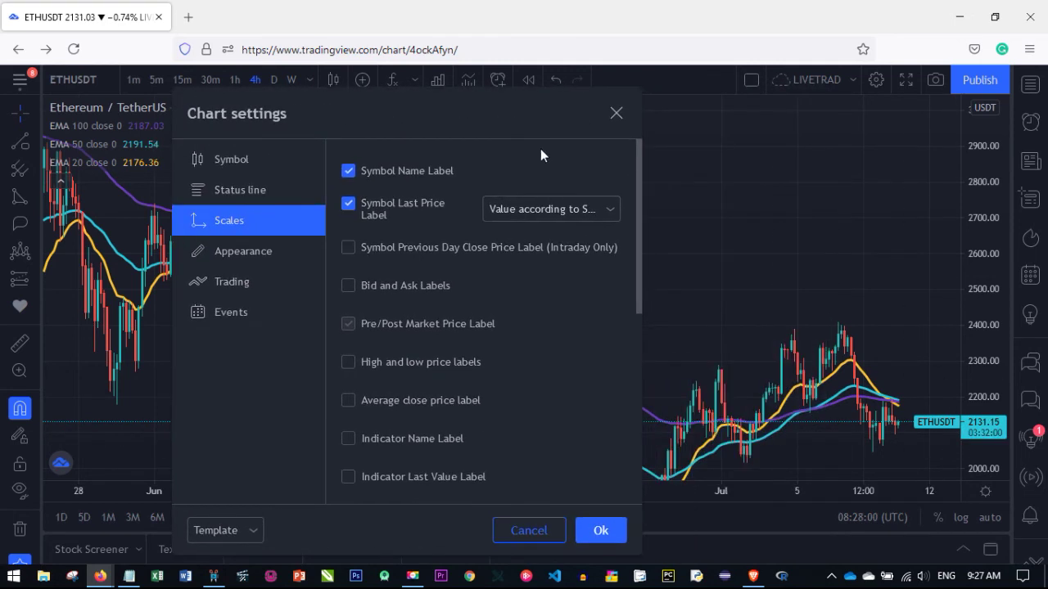
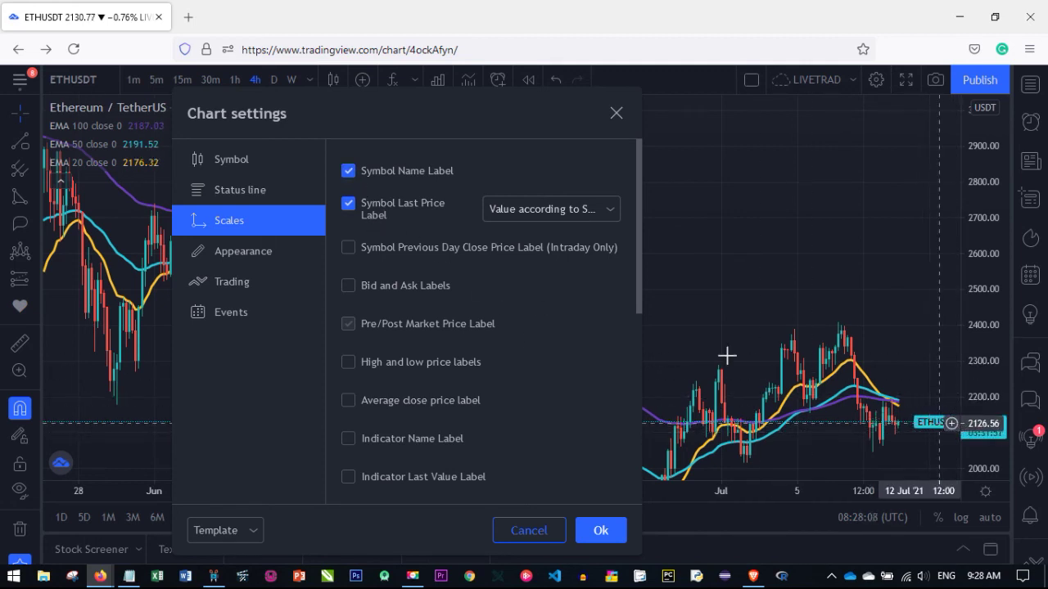
pyautogui.click(349, 171)
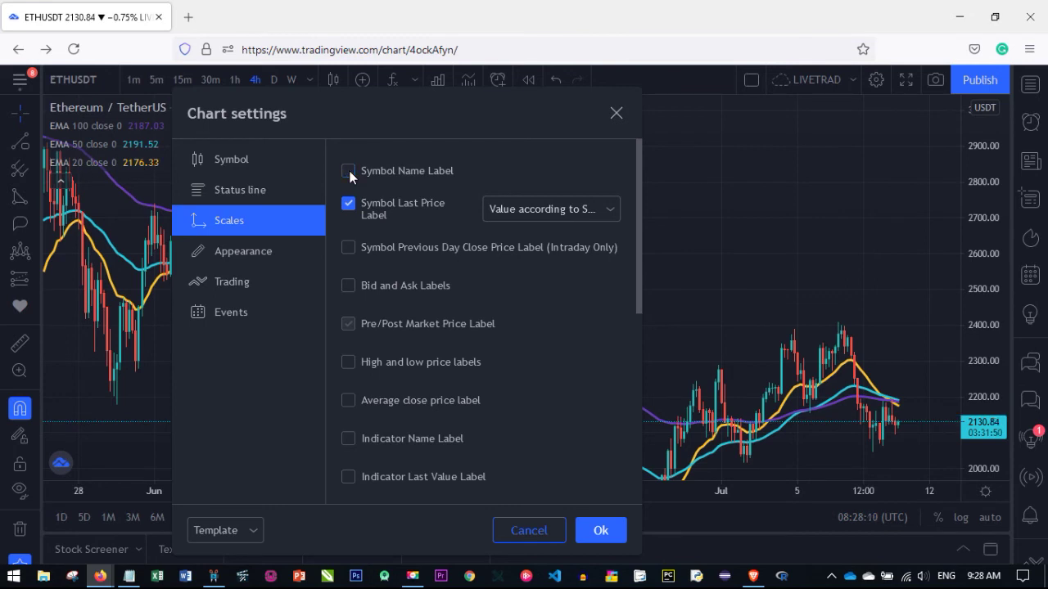
pyautogui.click(348, 171)
pyautogui.click(349, 171)
pyautogui.click(348, 171)
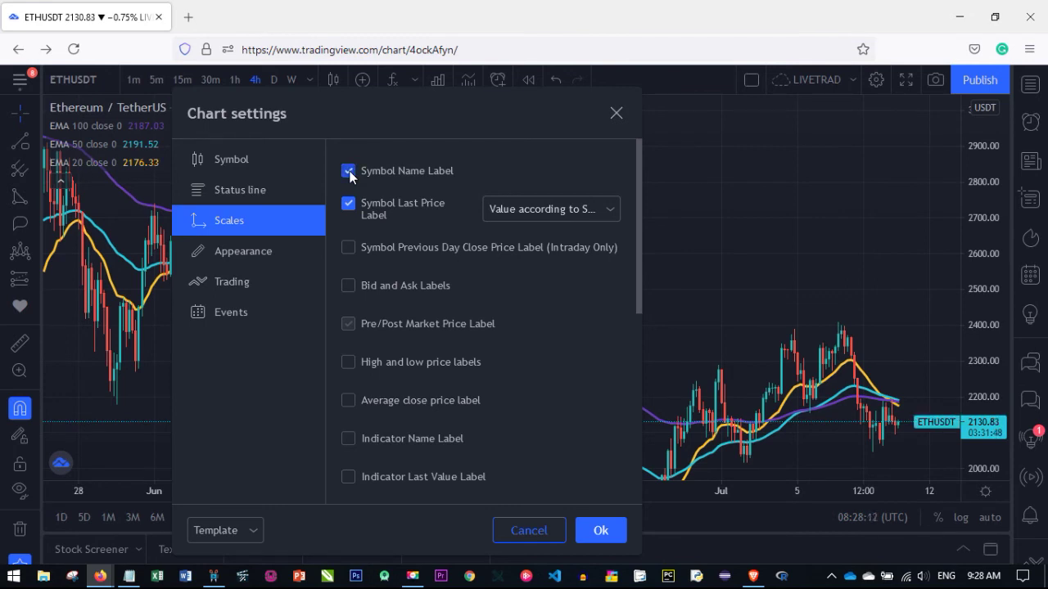
pyautogui.click(348, 171)
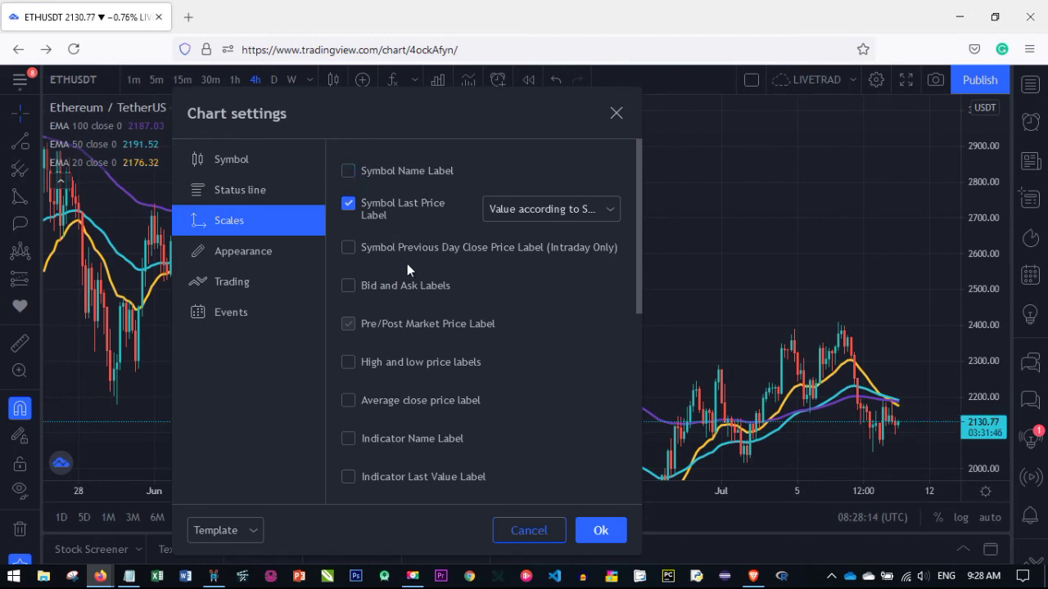
# - Hide and show the symbol last price label on the price scale several times, leaving it shown
pyautogui.click(349, 203)
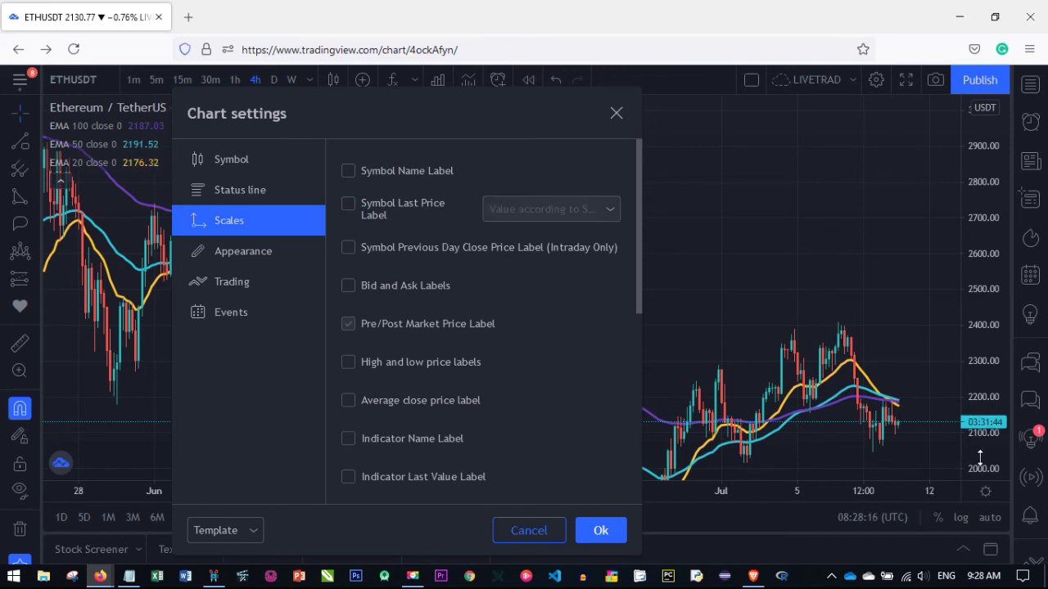
pyautogui.click(347, 204)
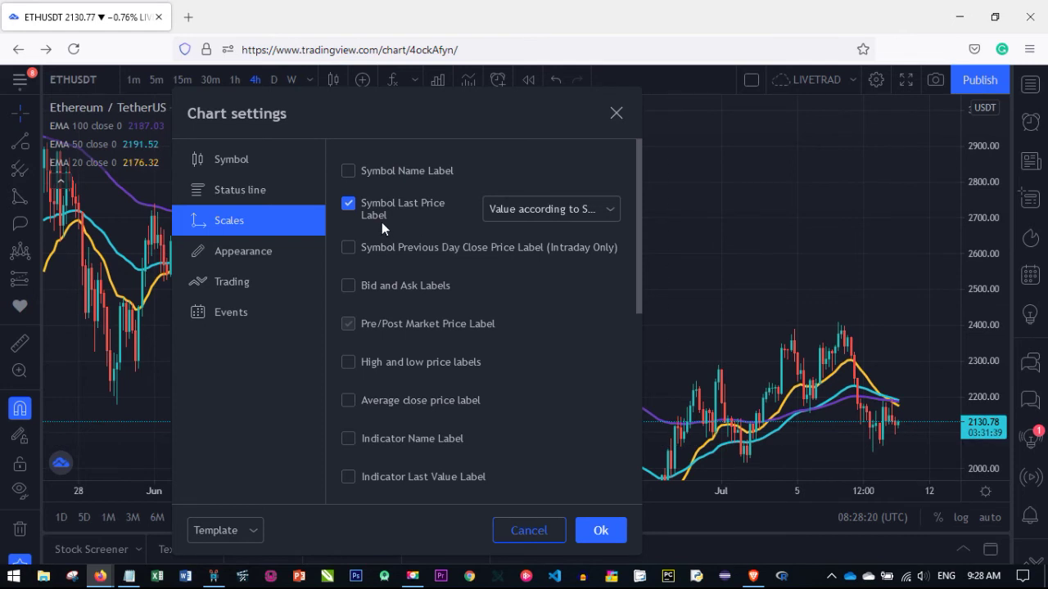
pyautogui.click(349, 205)
pyautogui.click(350, 206)
pyautogui.click(351, 208)
pyautogui.click(349, 211)
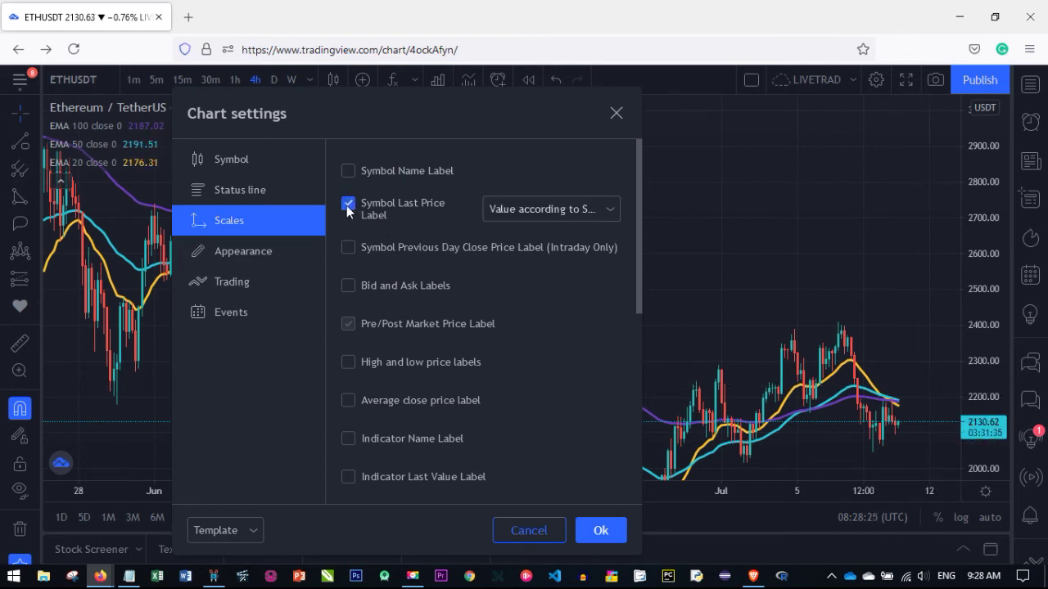
# - Briefly show the previous day close price label and the bid and ask labels, leaving both off
pyautogui.click(344, 249)
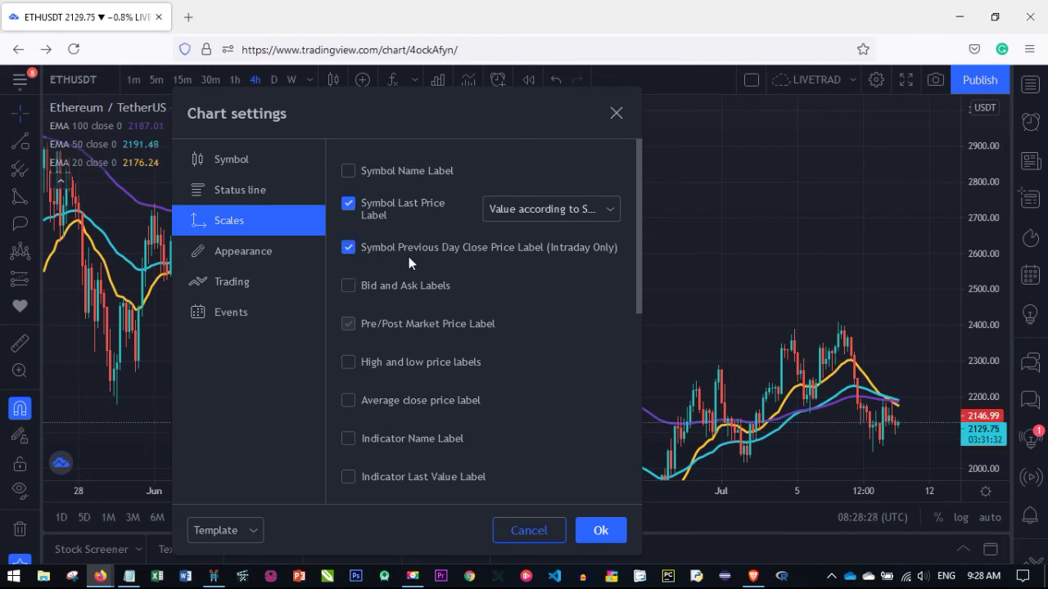
pyautogui.click(345, 248)
pyautogui.click(350, 289)
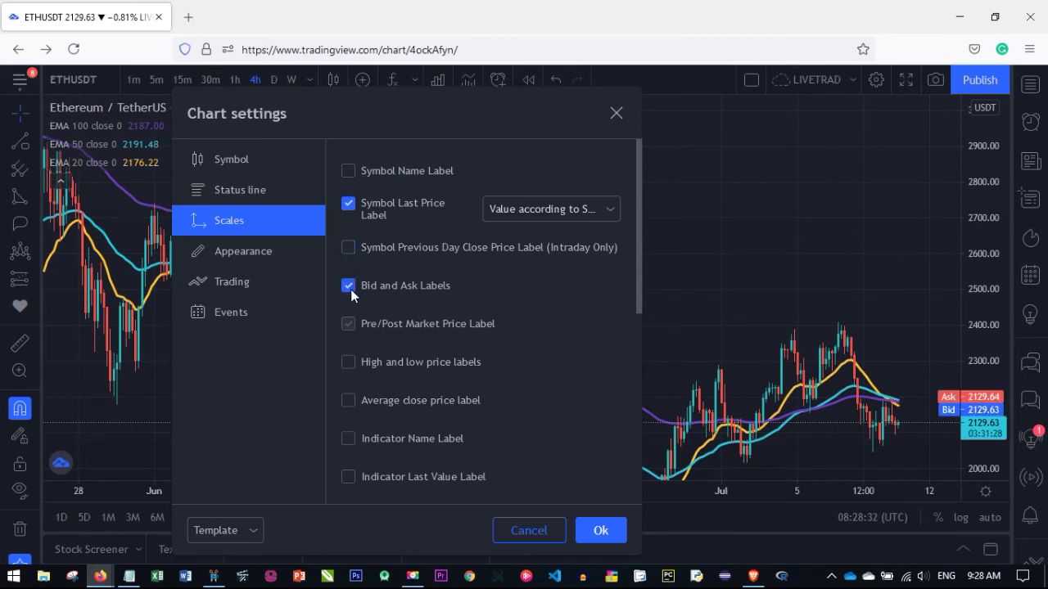
pyautogui.click(350, 288)
# - Try the high and low price labels and the average close price label on the scale, leaving them off
pyautogui.click(347, 368)
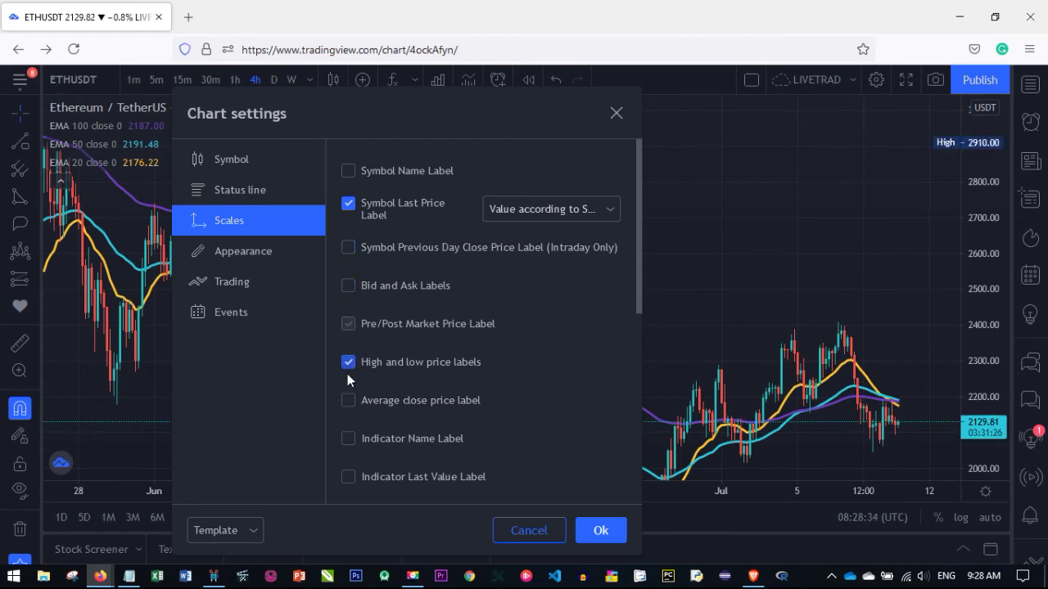
pyautogui.click(348, 401)
pyautogui.click(348, 401)
pyautogui.click(347, 364)
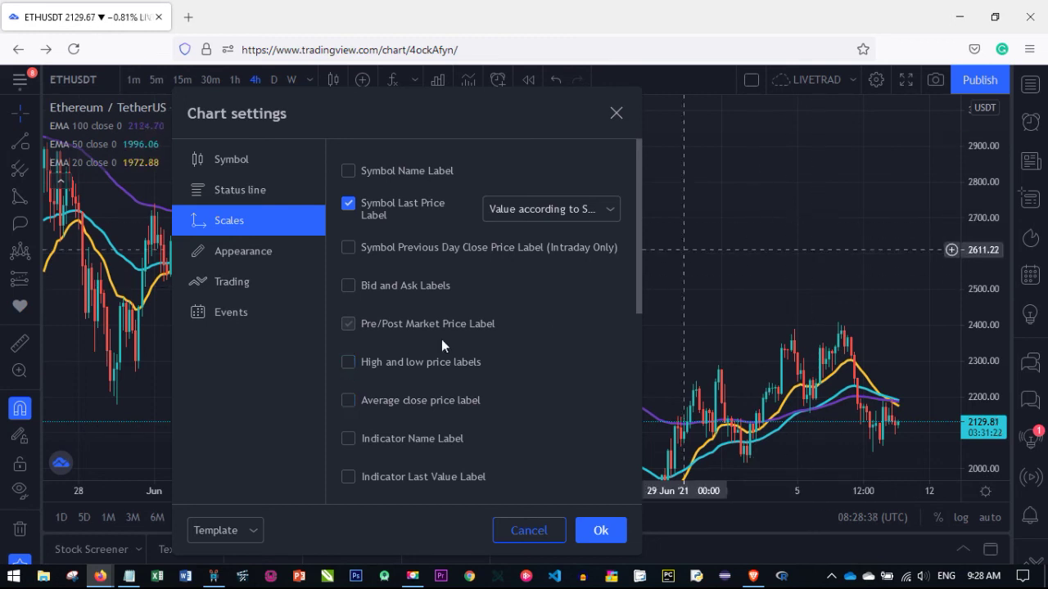
pyautogui.click(344, 360)
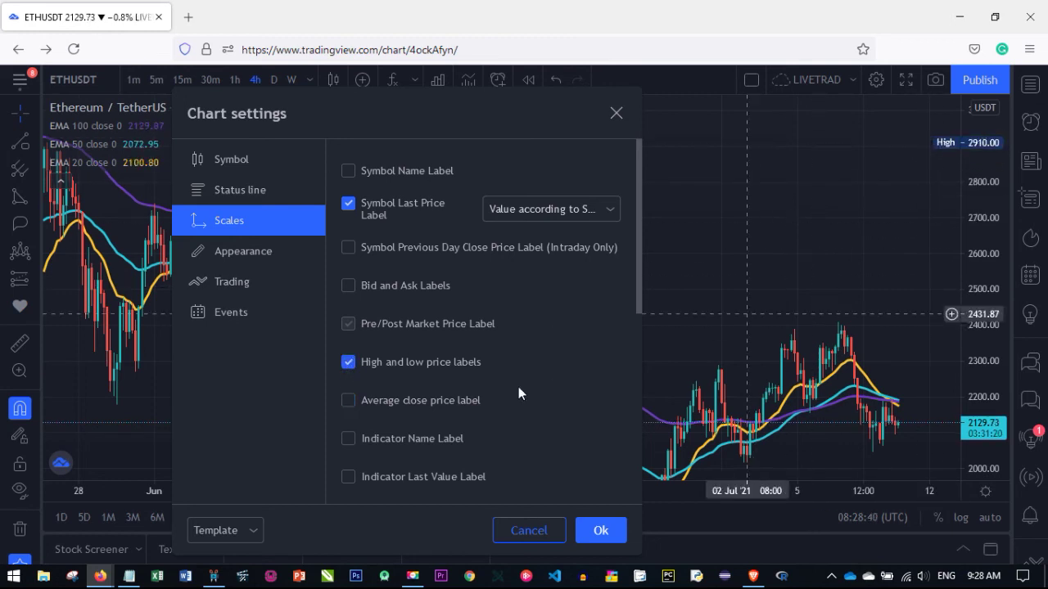
pyautogui.click(347, 362)
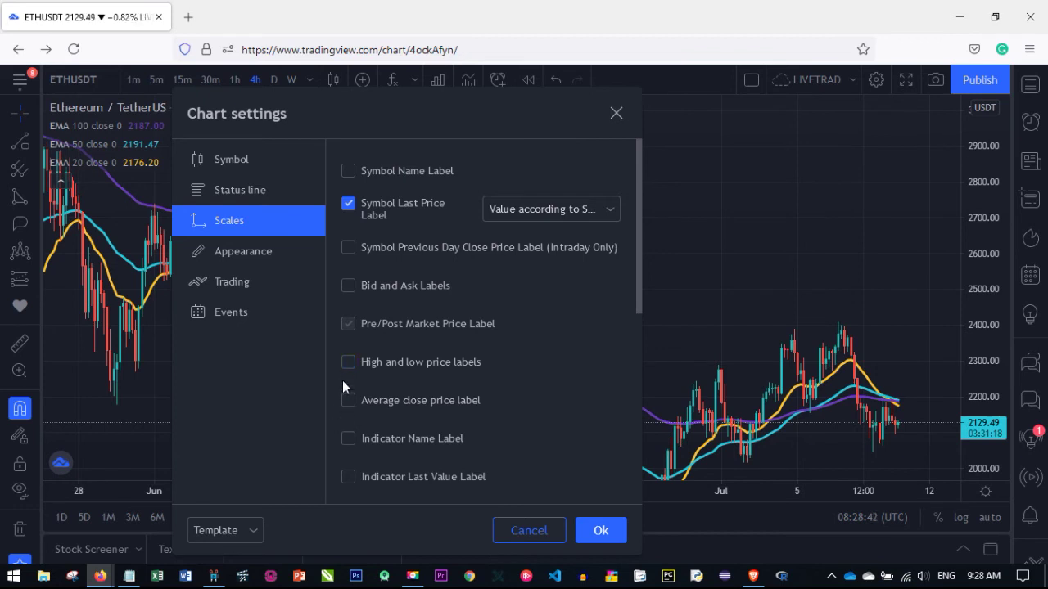
# - Briefly show the indicator name label and the indicator last value label on the scale, leaving both off
pyautogui.click(347, 438)
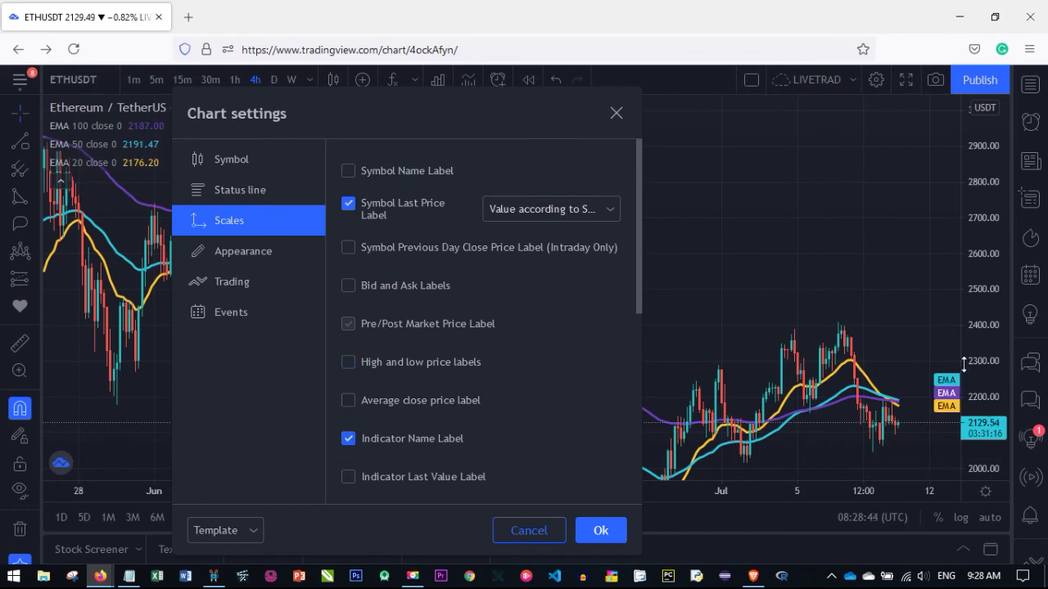
pyautogui.click(353, 440)
pyautogui.click(352, 479)
pyautogui.click(352, 479)
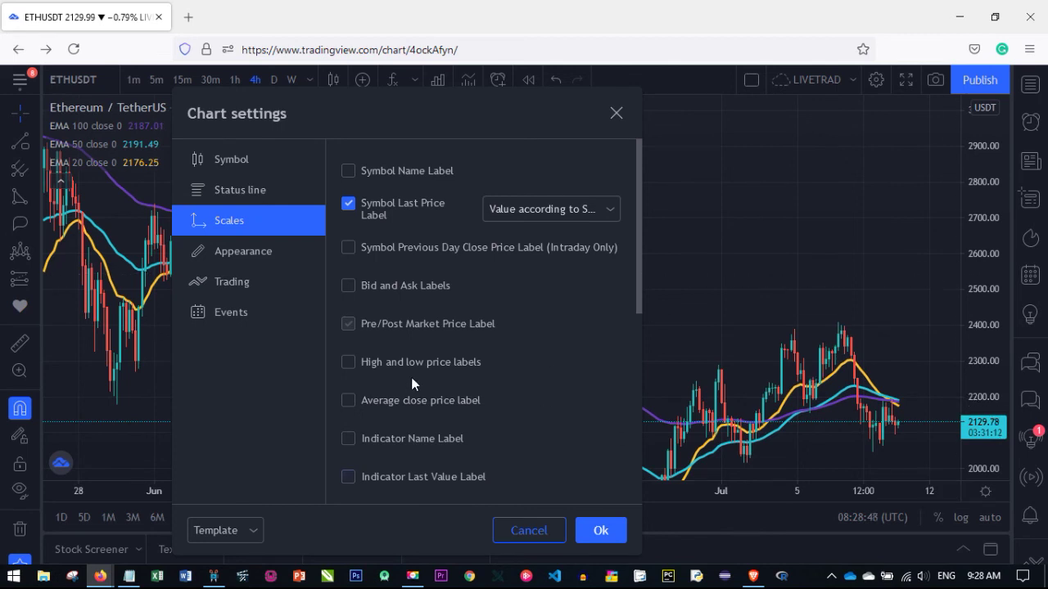
# - Try a solid chart background in the appearance settings, and set it back to Gradient
pyautogui.click(247, 257)
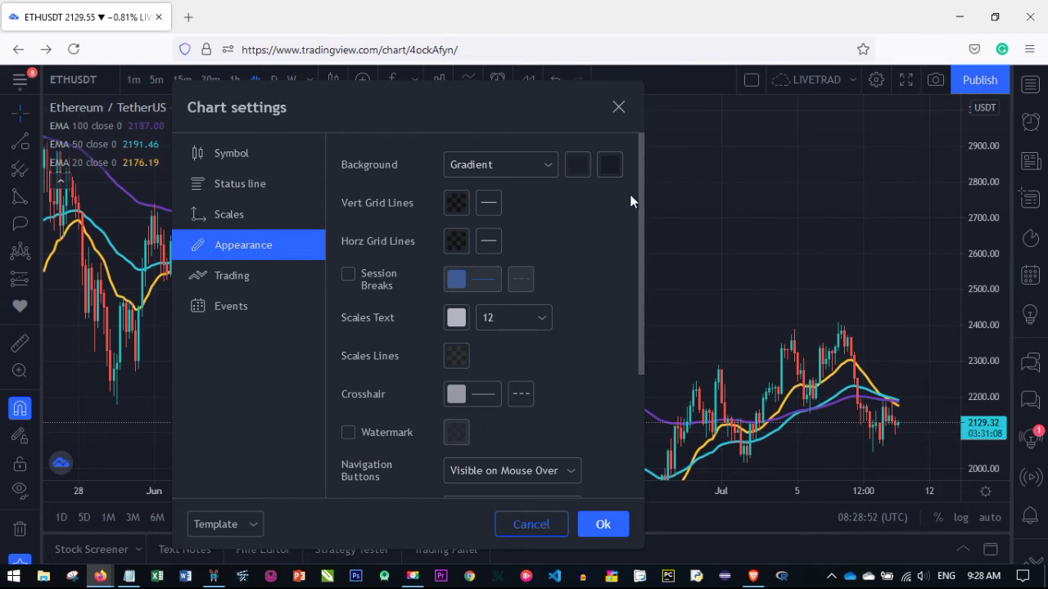
pyautogui.click(544, 168)
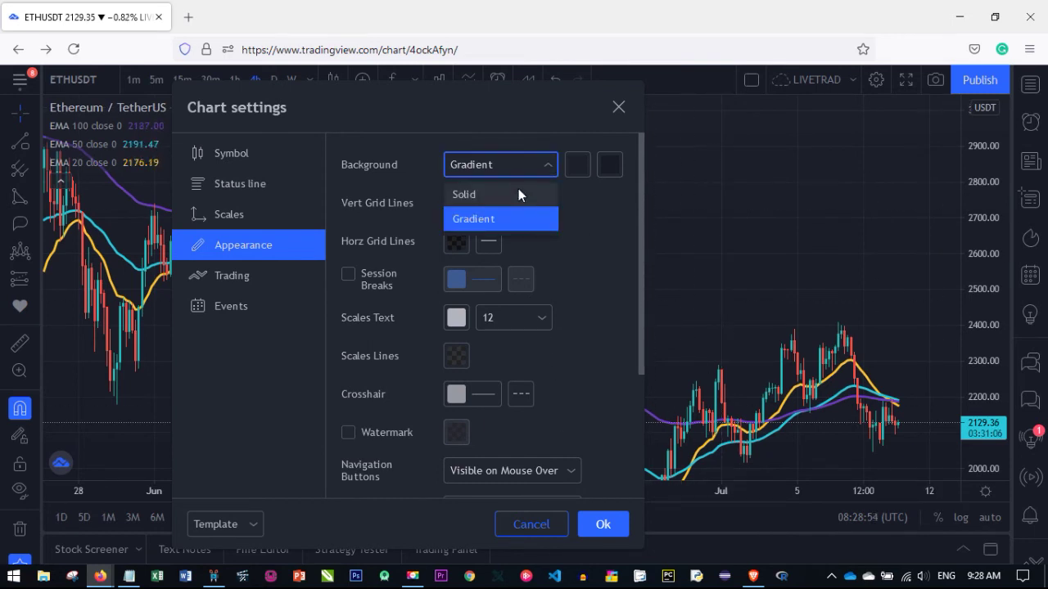
pyautogui.click(473, 196)
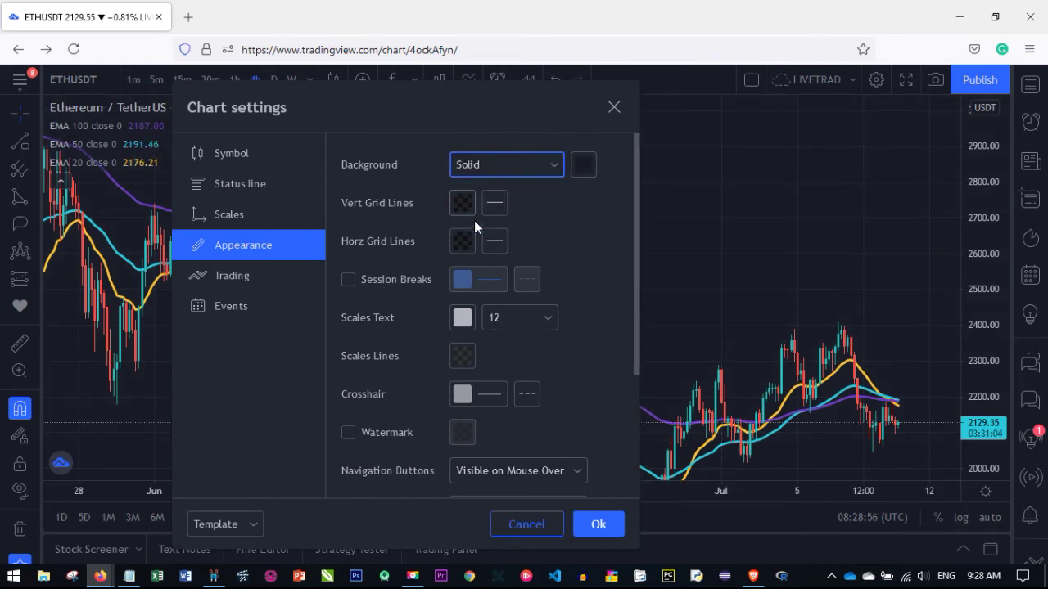
pyautogui.click(548, 169)
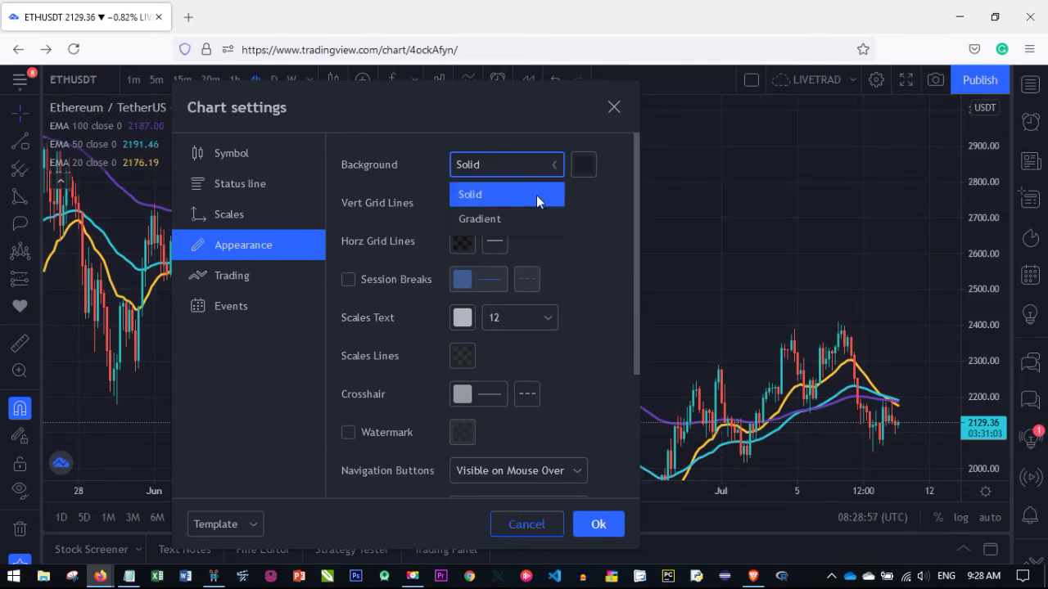
pyautogui.click(490, 218)
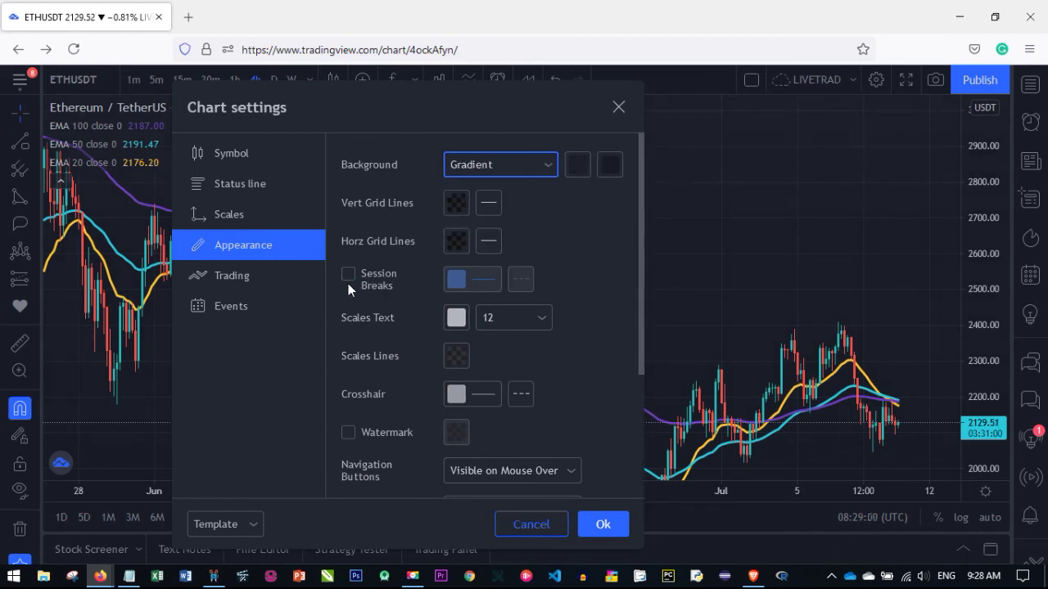
# - Switch the session break lines on the chart on and off, leaving them hidden
pyautogui.click(348, 275)
pyautogui.click(348, 275)
pyautogui.click(348, 275)
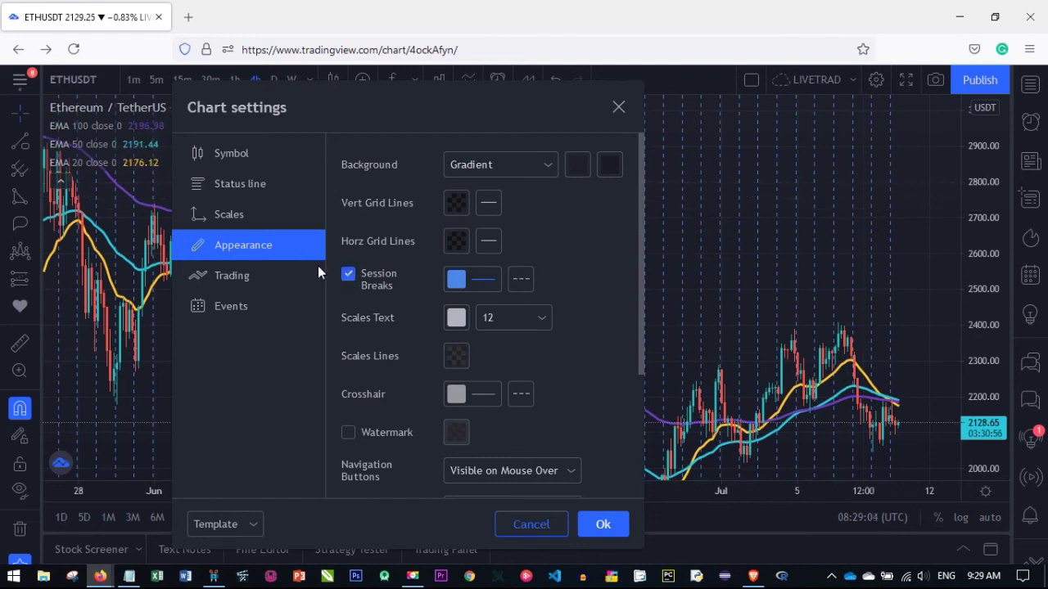
pyautogui.click(348, 276)
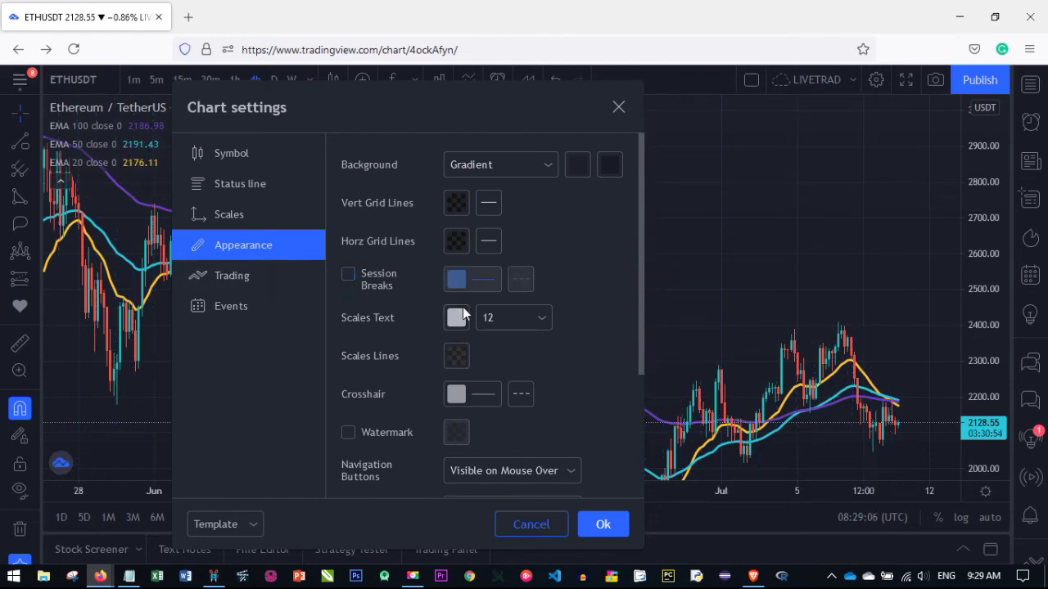
# - Show the symbol watermark on the chart, uncover it from the settings dialog, and return to the watermark option
pyautogui.click(346, 433)
pyautogui.moveTo(468, 98); pyautogui.dragTo(103, 124)
pyautogui.moveTo(675, 290); pyautogui.dragTo(195, 348)
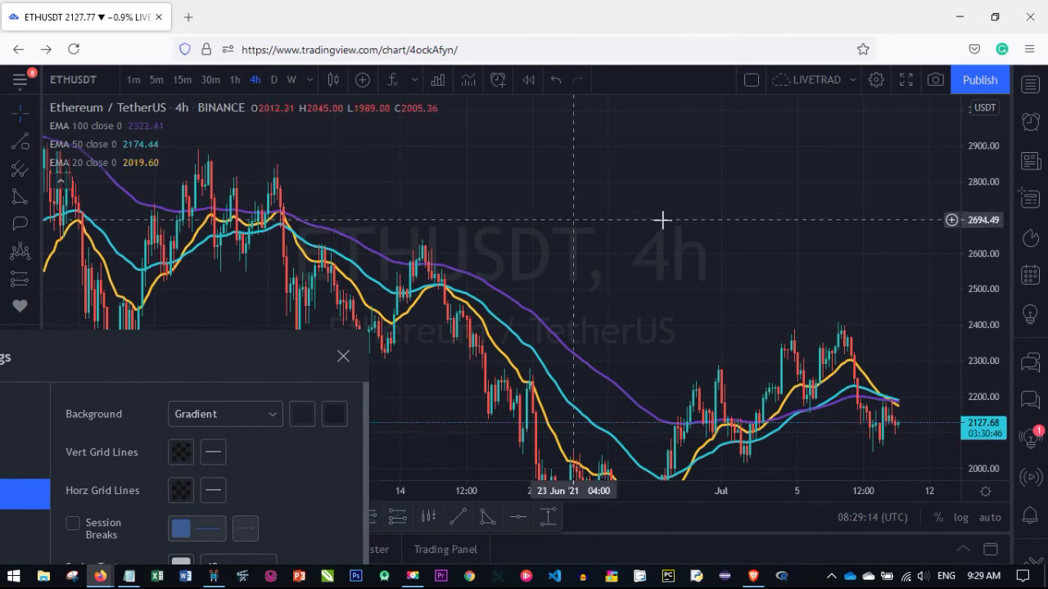
pyautogui.moveTo(217, 364); pyautogui.dragTo(604, 104)
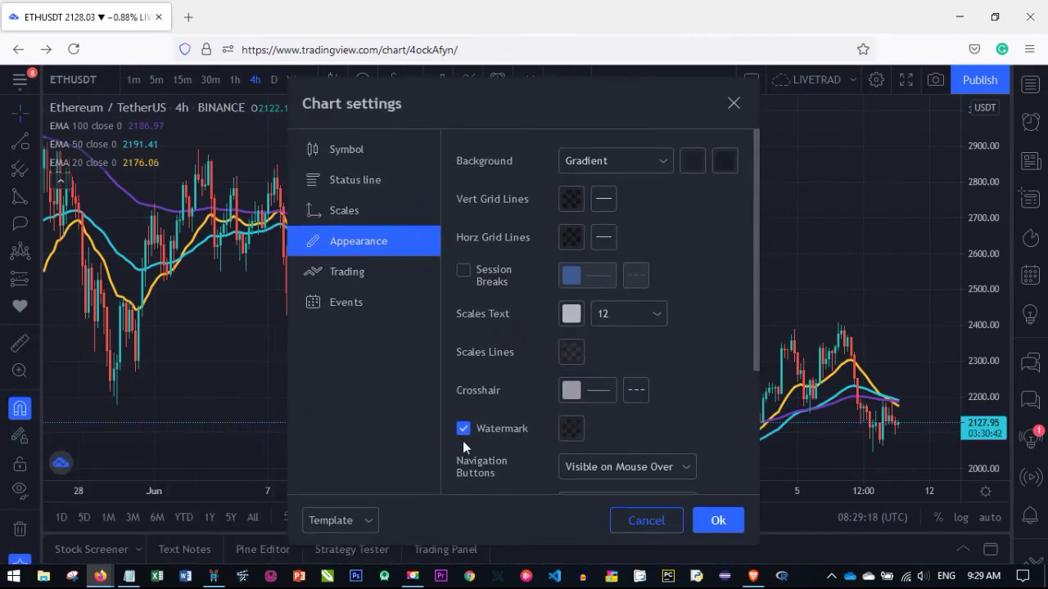
pyautogui.scroll(-3, 602, 413)
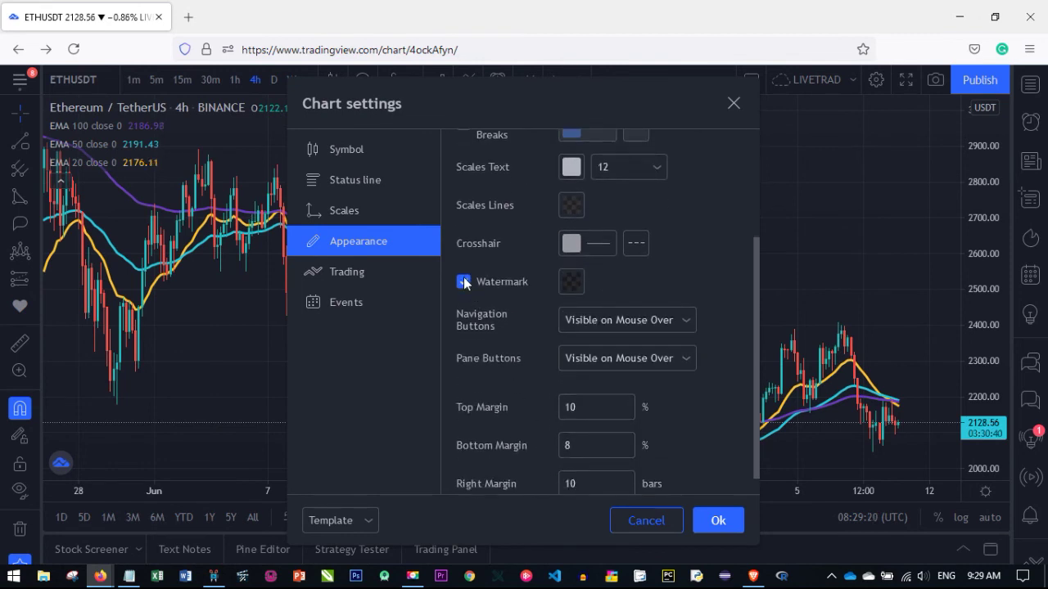
# - Look through the trading and events settings, and close the chart settings without applying them
pyautogui.click(350, 274)
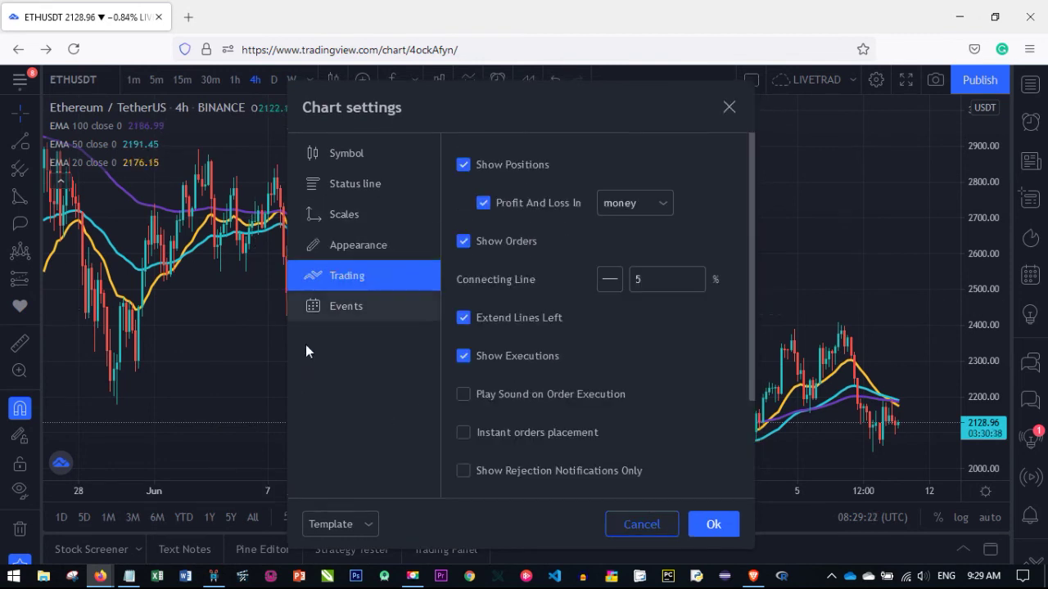
pyautogui.click(372, 308)
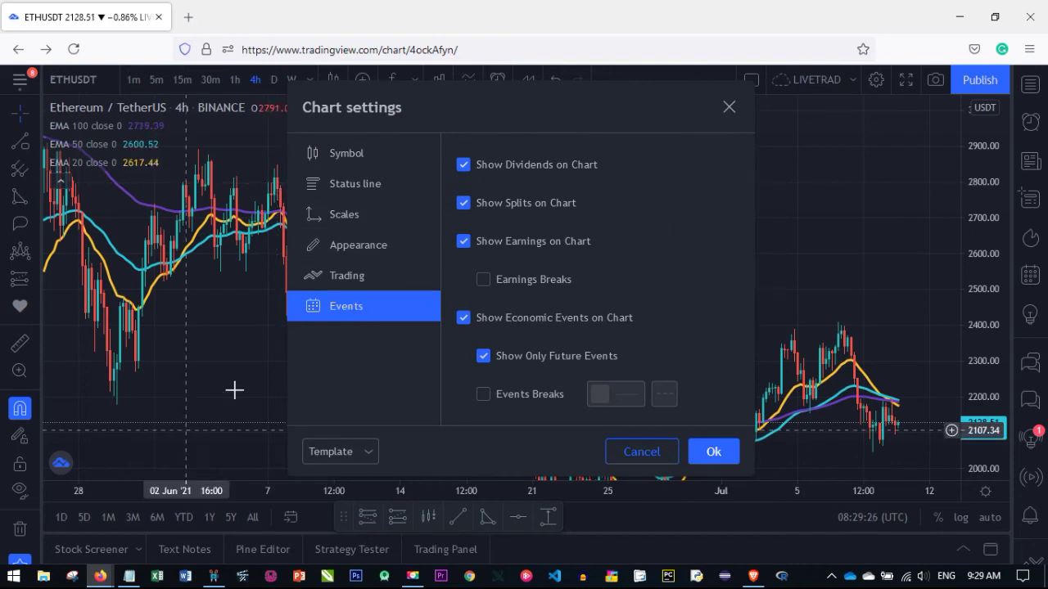
pyautogui.click(728, 107)
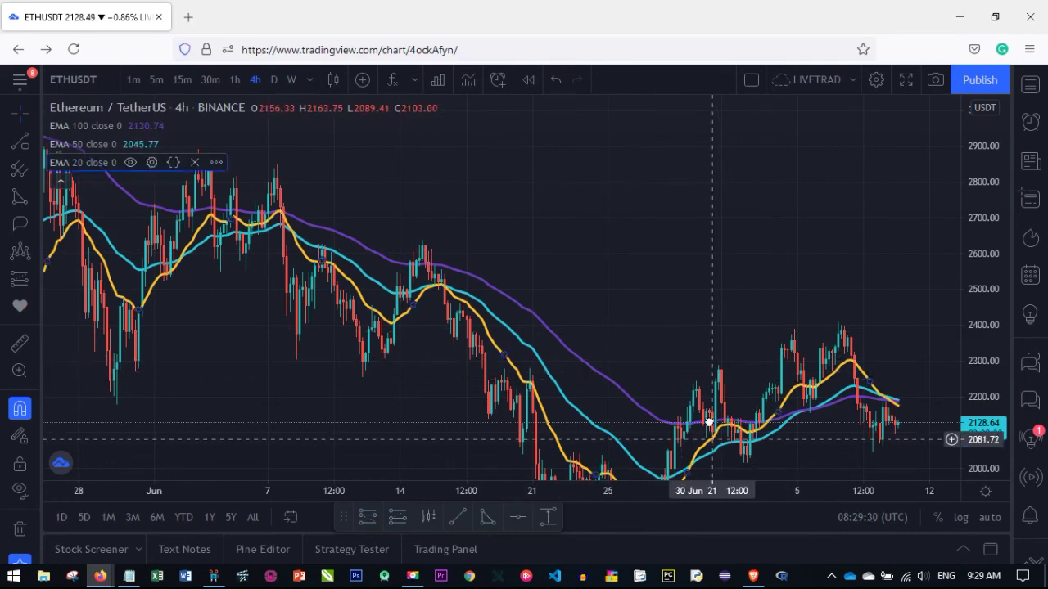
# - Reopen the chart settings, look at the template options for applying defaults and saving, and close the dialog without choosing one
pyautogui.moveTo(697, 421); pyautogui.dragTo(706, 346)
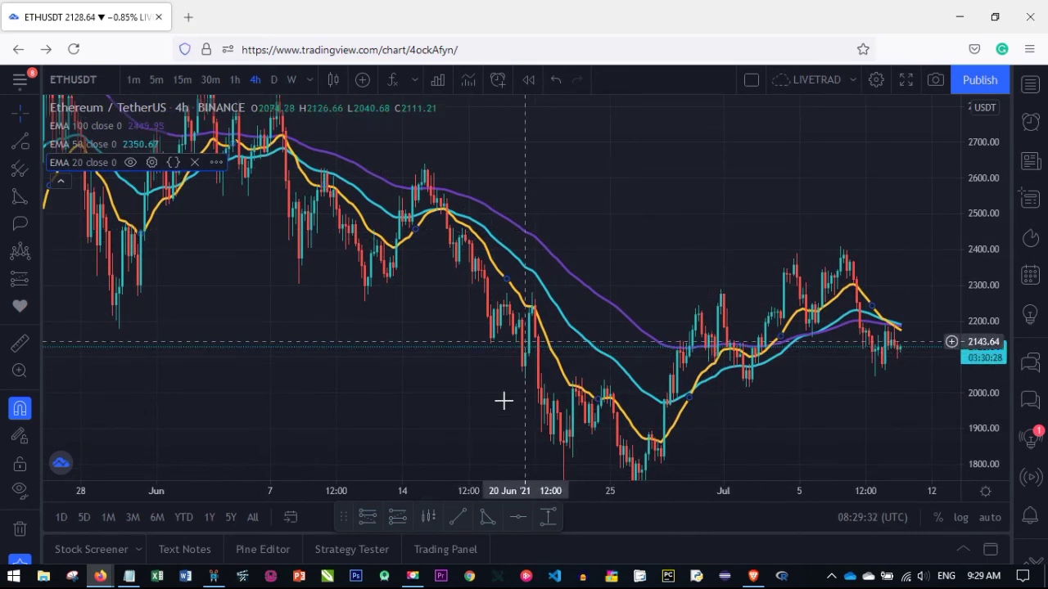
pyautogui.rightClick(564, 169)
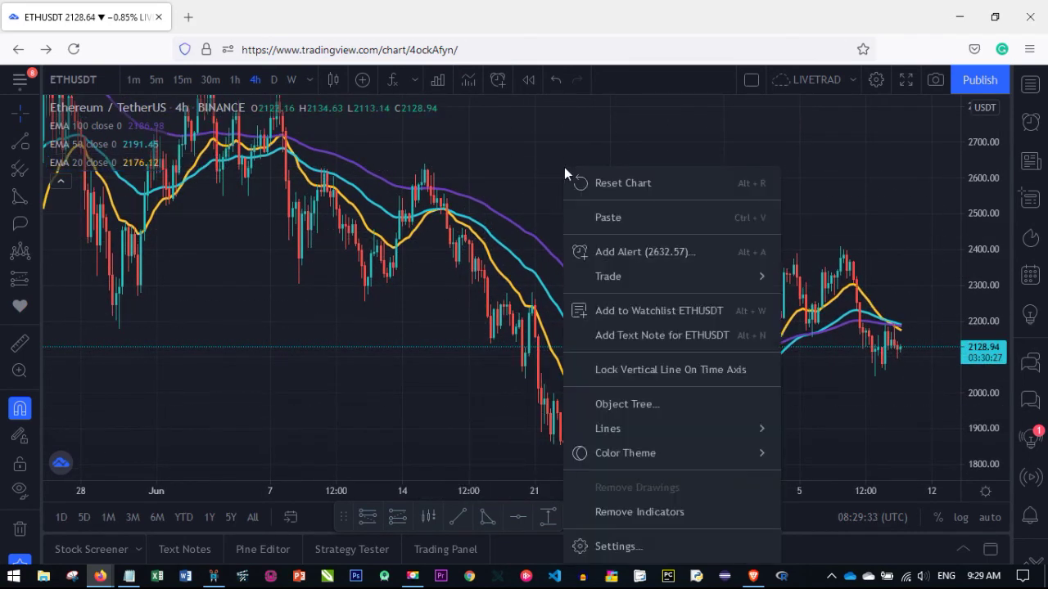
pyautogui.click(615, 545)
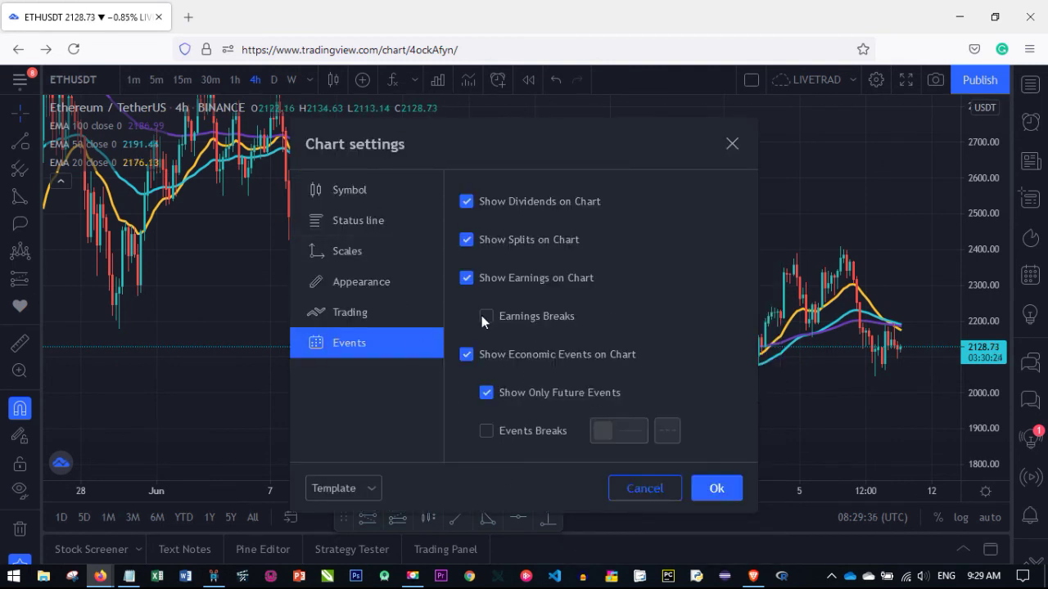
pyautogui.click(371, 489)
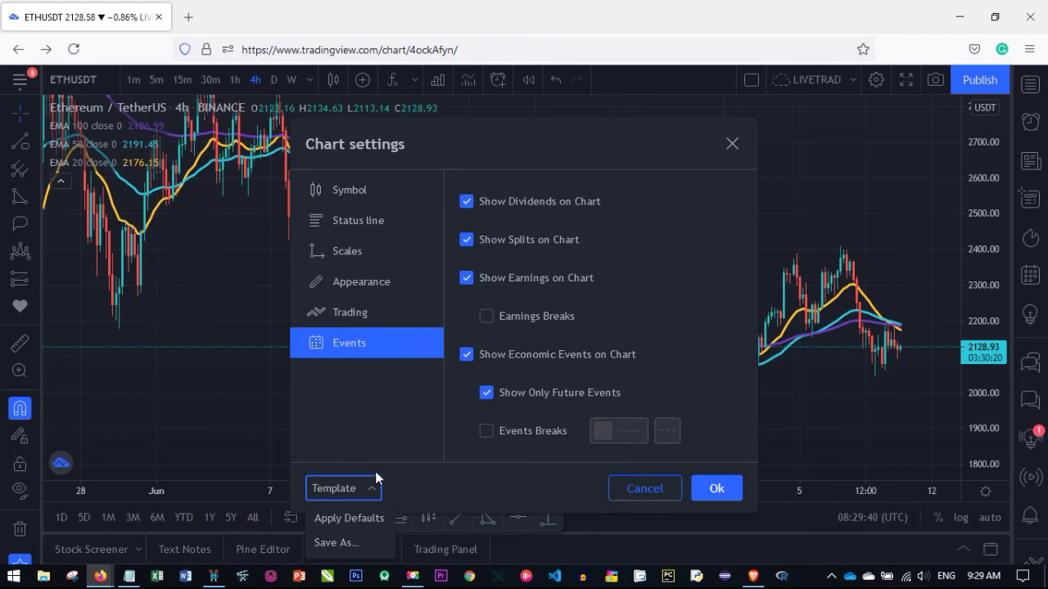
pyautogui.click(379, 489)
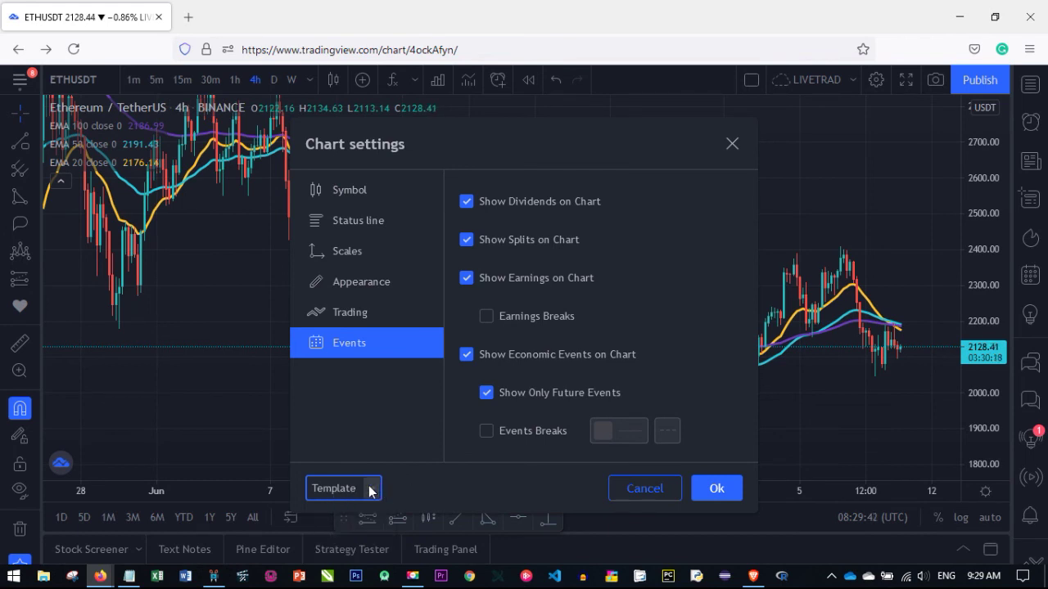
pyautogui.click(364, 489)
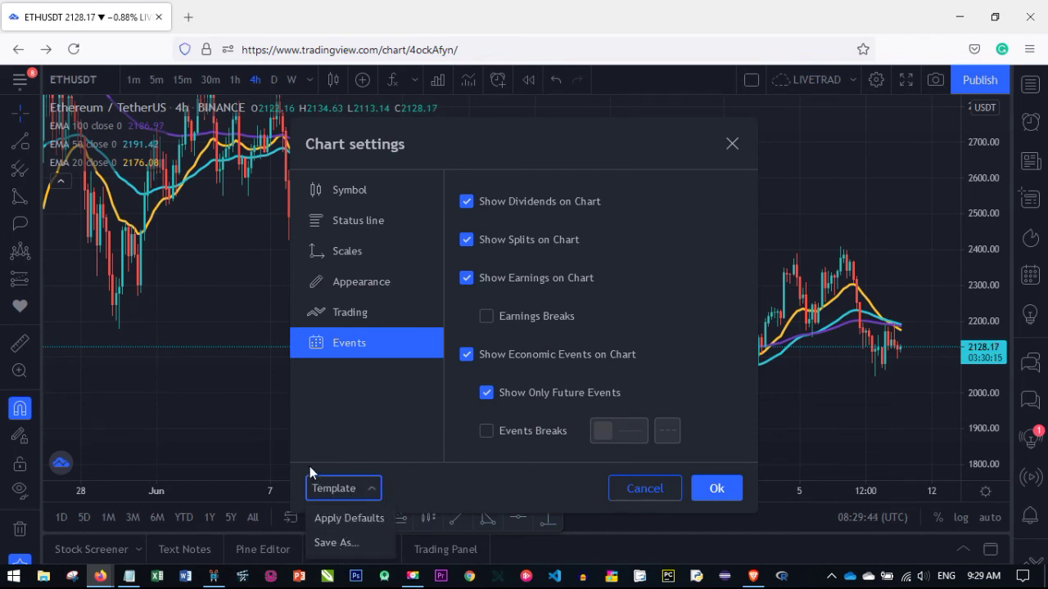
pyautogui.click(360, 404)
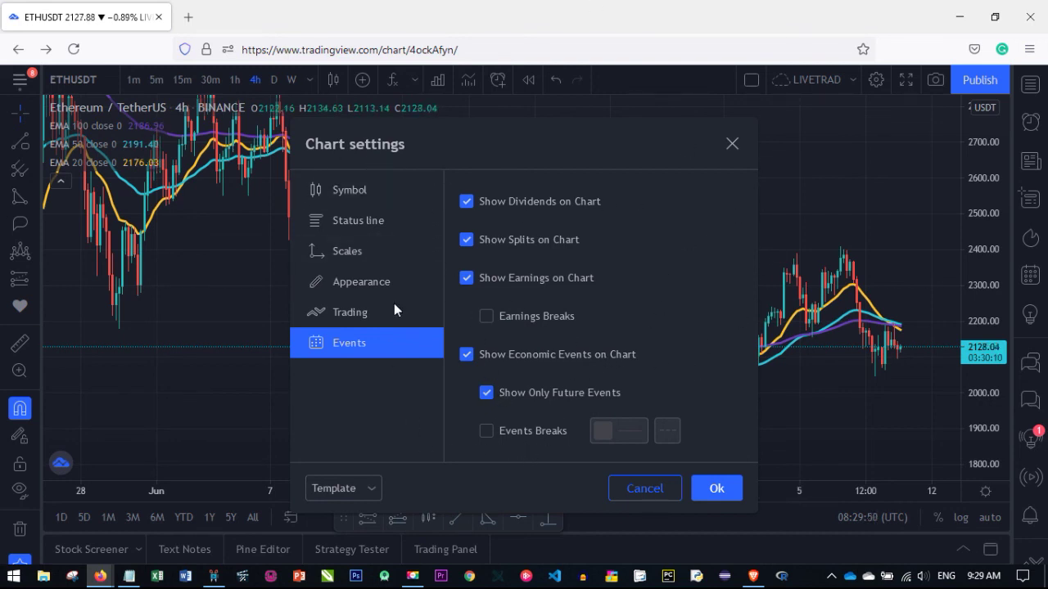
pyautogui.click(372, 489)
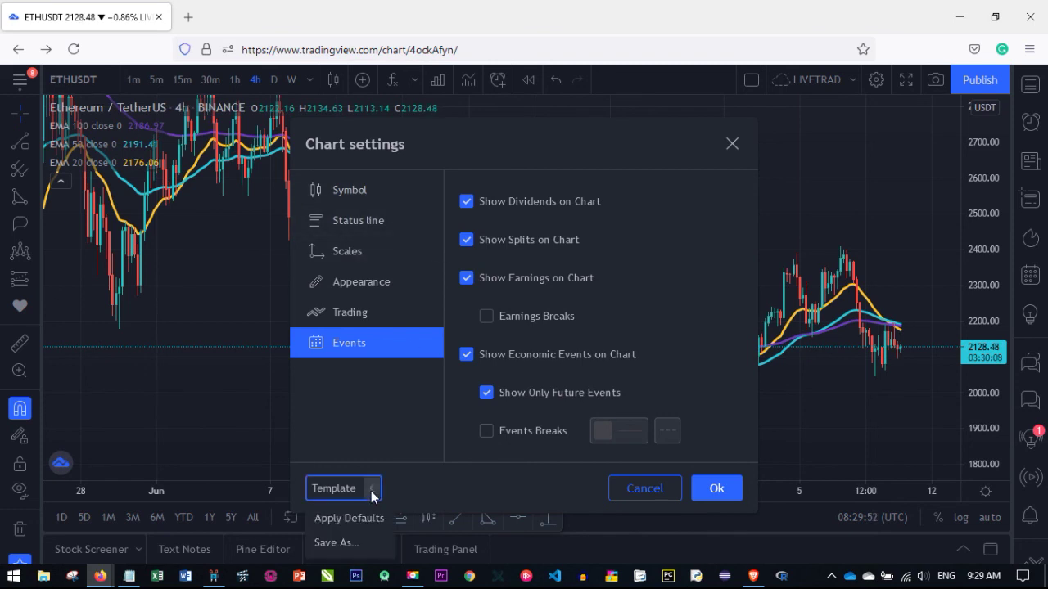
pyautogui.click(390, 430)
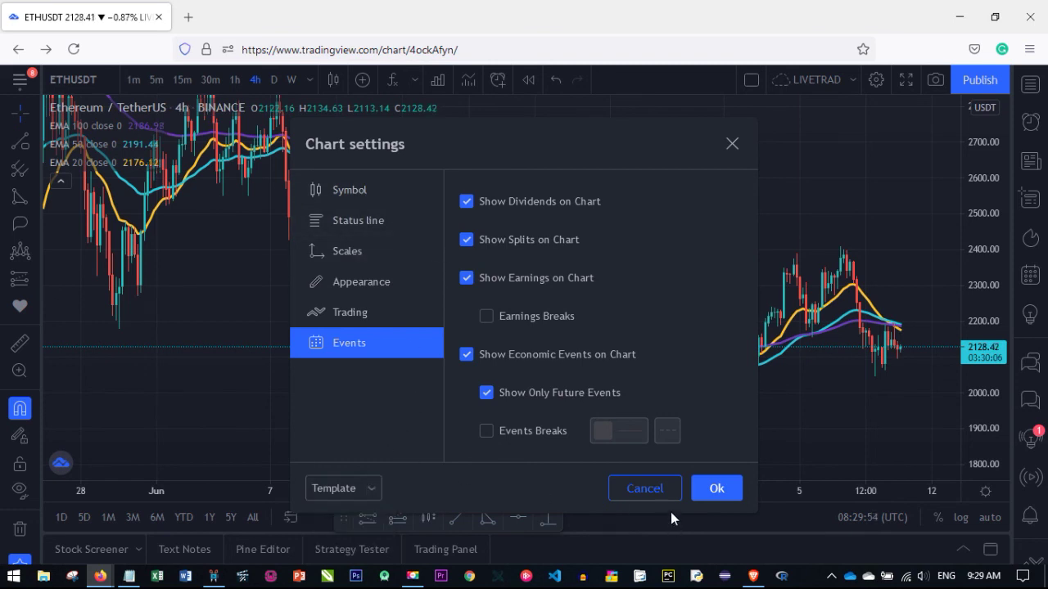
pyautogui.click(732, 145)
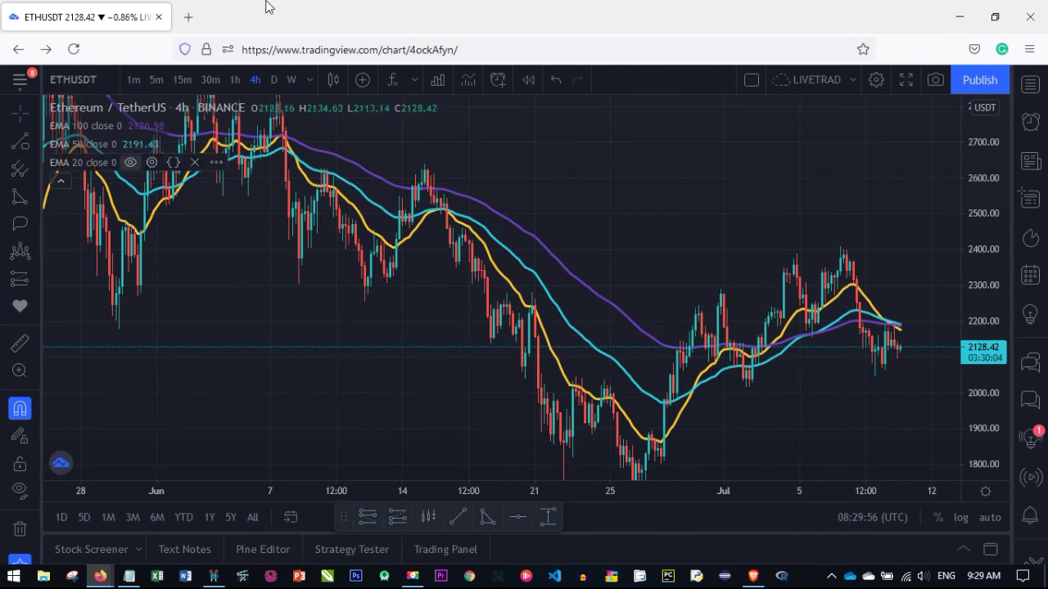
# - Examine the June and July candles and the three EMA lines on the ETHUSDT 4h chart, both close up and in overview
pyautogui.moveTo(734, 343)
pyautogui.mouseDown()
pyautogui.moveTo(526, 332)
pyautogui.moveTo(658, 314)
pyautogui.moveTo(748, 339)
pyautogui.mouseUp()
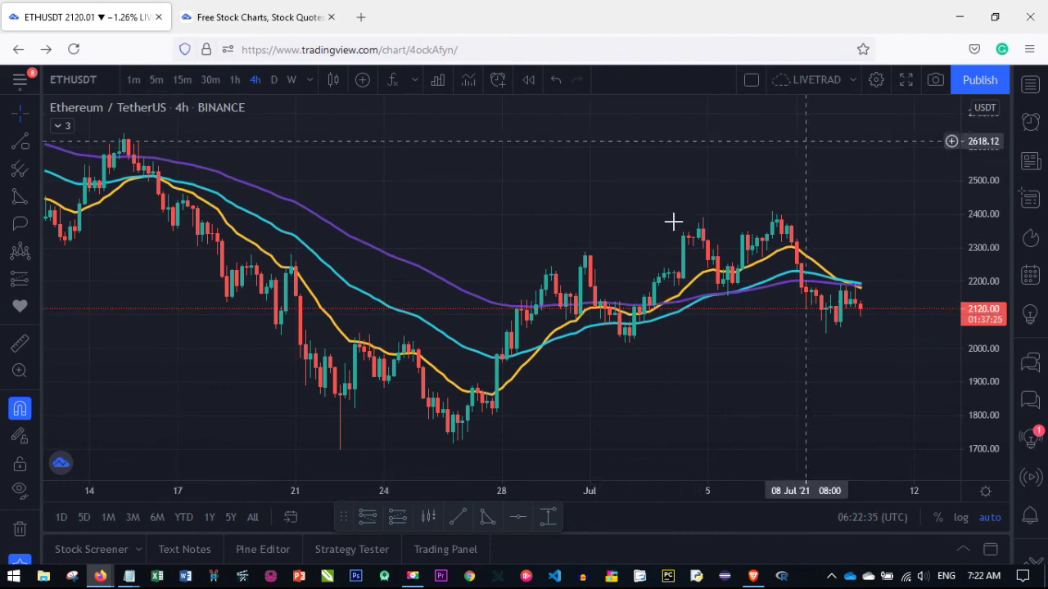
pyautogui.moveTo(350, 196); pyautogui.dragTo(608, 182)
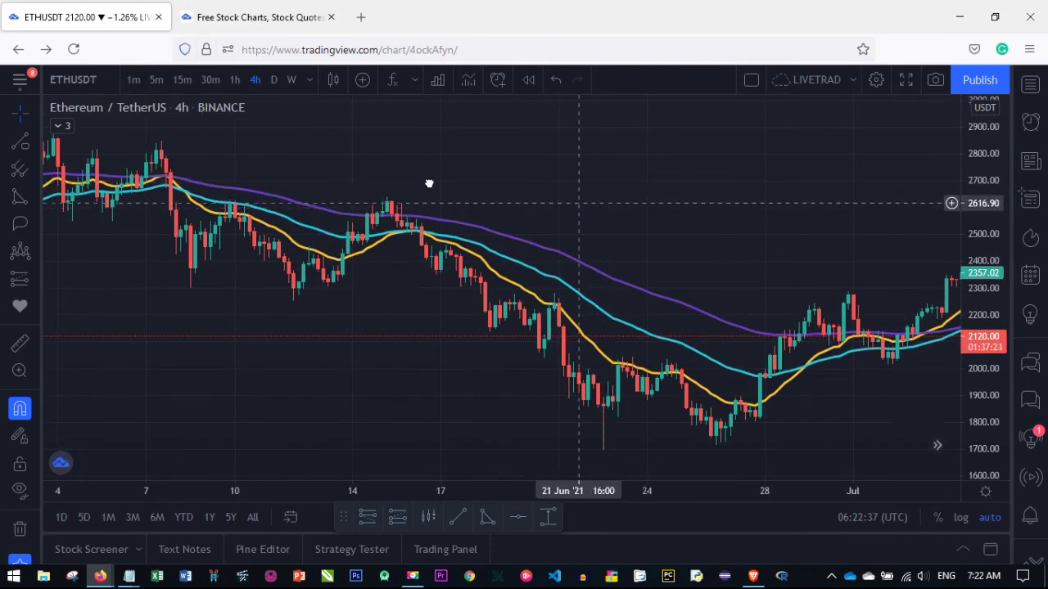
pyautogui.moveTo(429, 180); pyautogui.dragTo(258, 98)
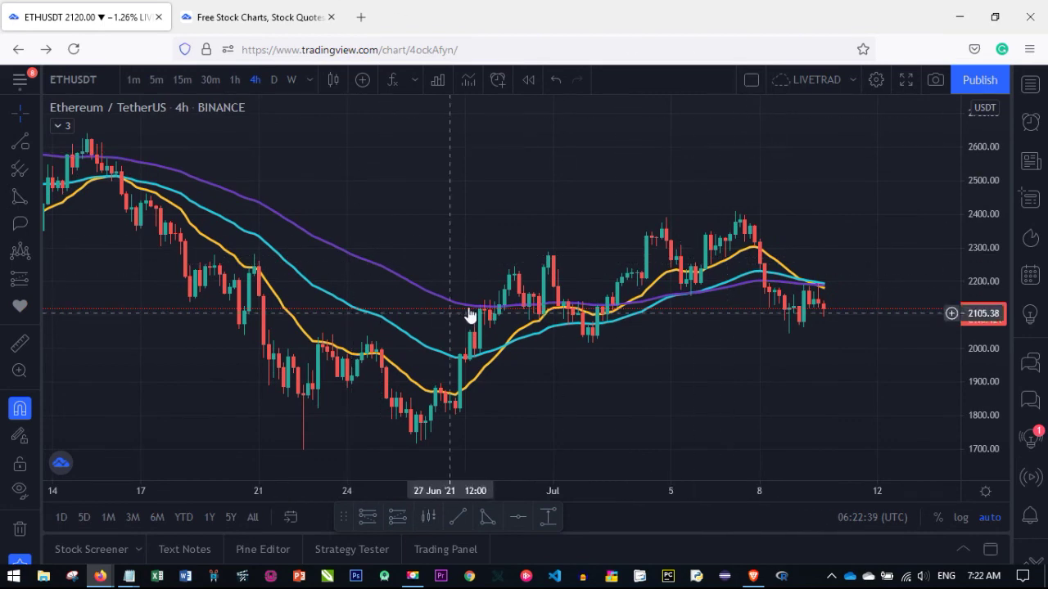
pyautogui.moveTo(496, 311)
pyautogui.mouseDown()
pyautogui.moveTo(662, 312)
pyautogui.moveTo(497, 308)
pyautogui.mouseUp()
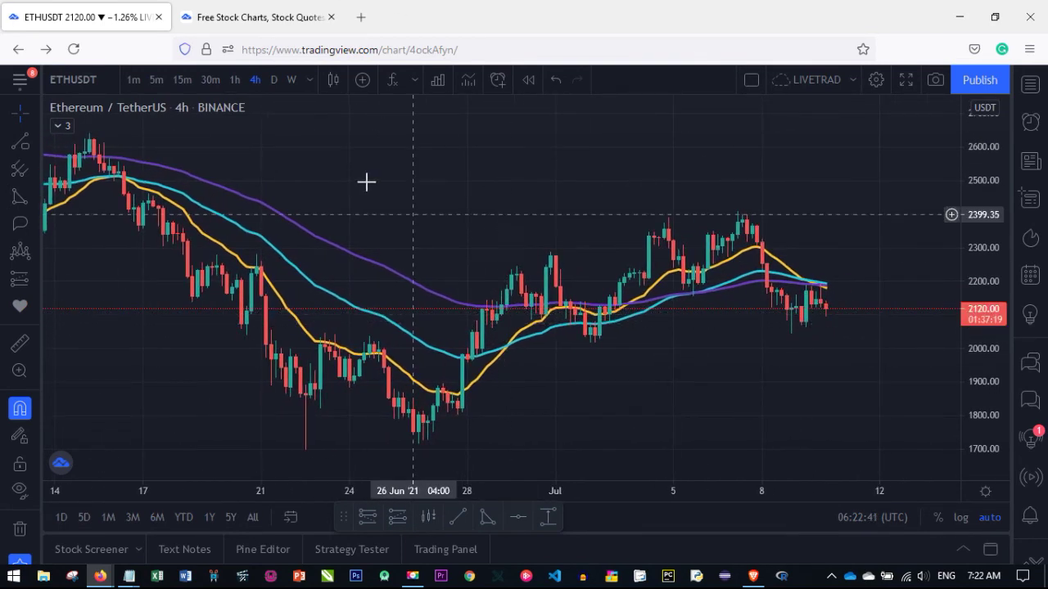
pyautogui.hscroll(5, 602, 302)
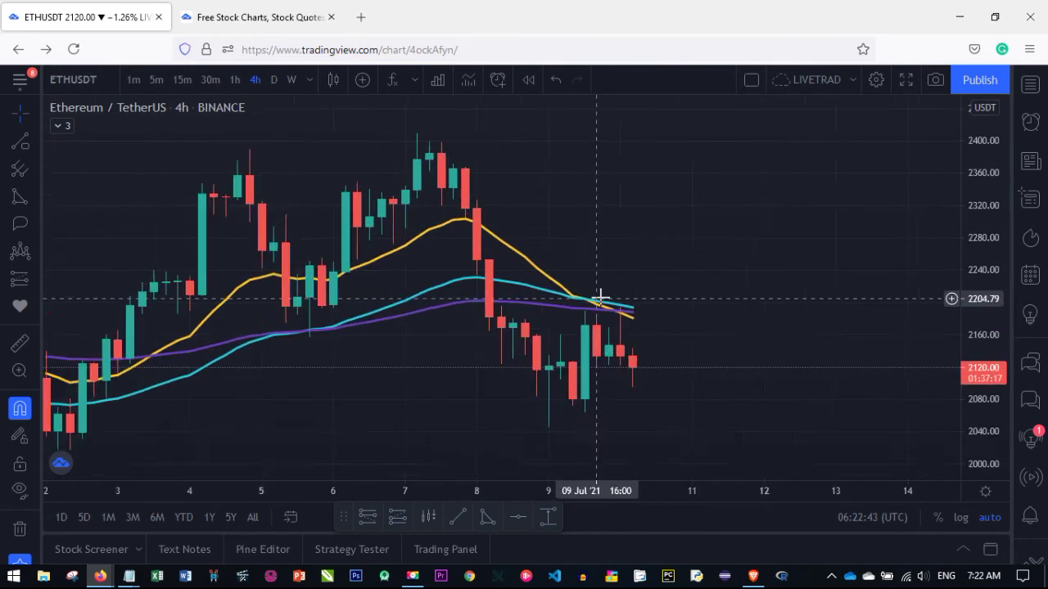
pyautogui.hscroll(-3, 606, 301)
pyautogui.scroll(-3, 620, 323)
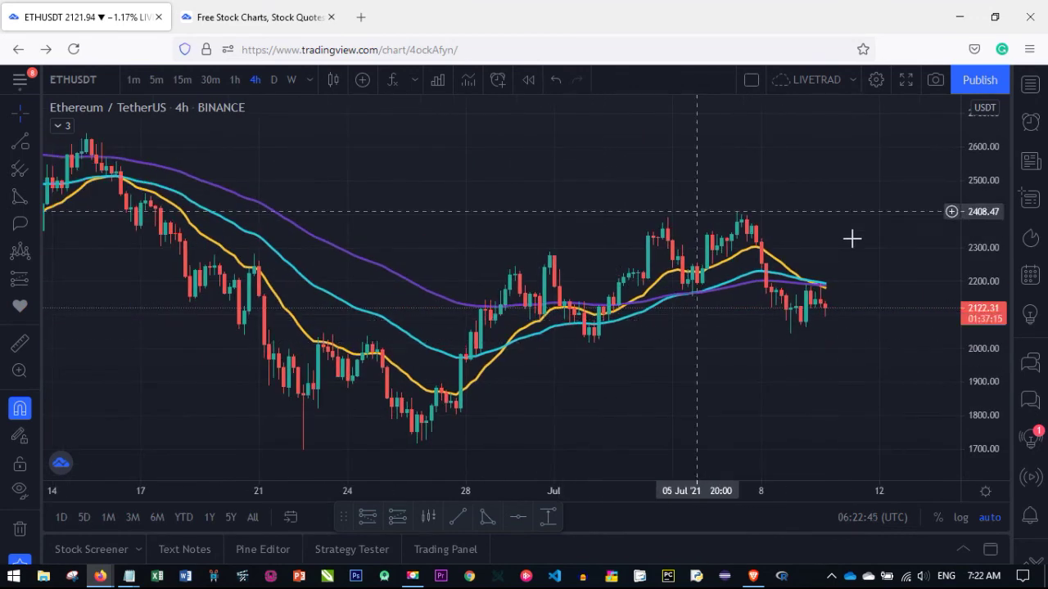
pyautogui.hscroll(-3, 696, 358)
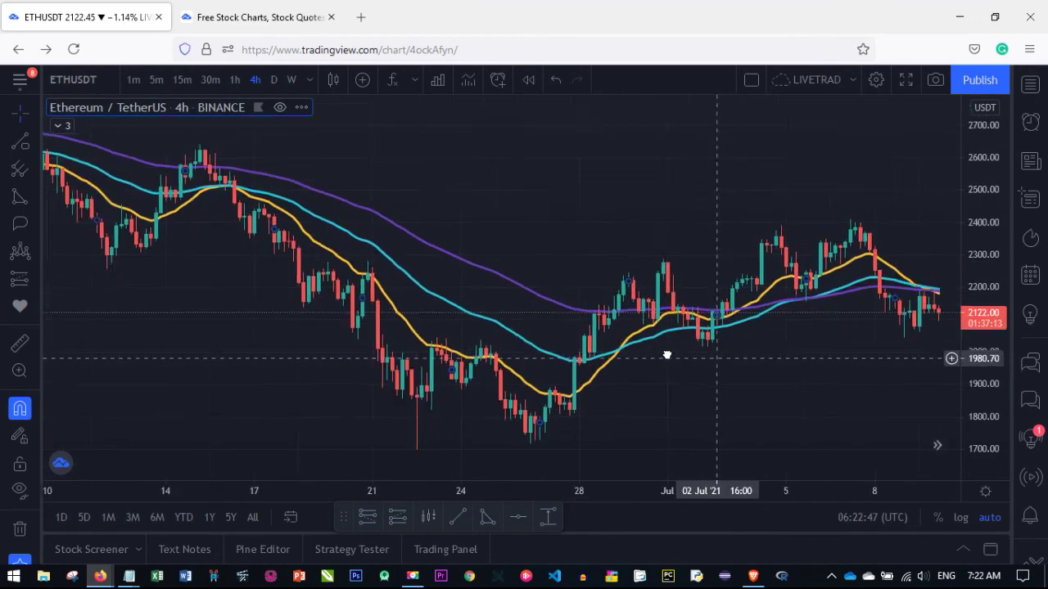
pyautogui.hscroll(3, 620, 346)
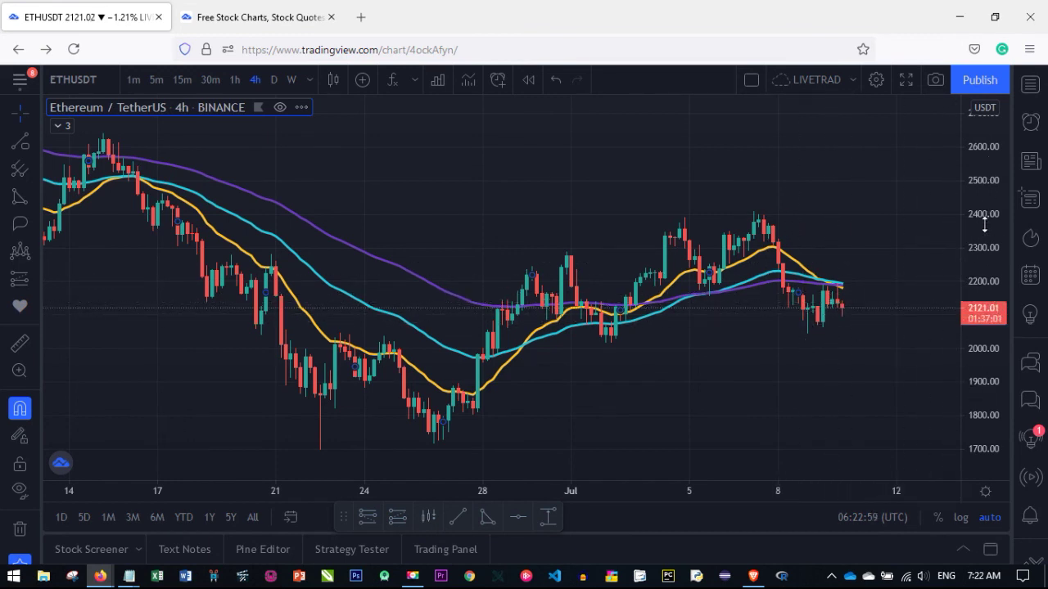
# - Stretch and compress the chart's price scale manually, and inspect the ETHUSDT candles at several time-axis zoom levels
pyautogui.moveTo(986, 214); pyautogui.dragTo(1003, 112)
pyautogui.moveTo(974, 283); pyautogui.dragTo(984, 397)
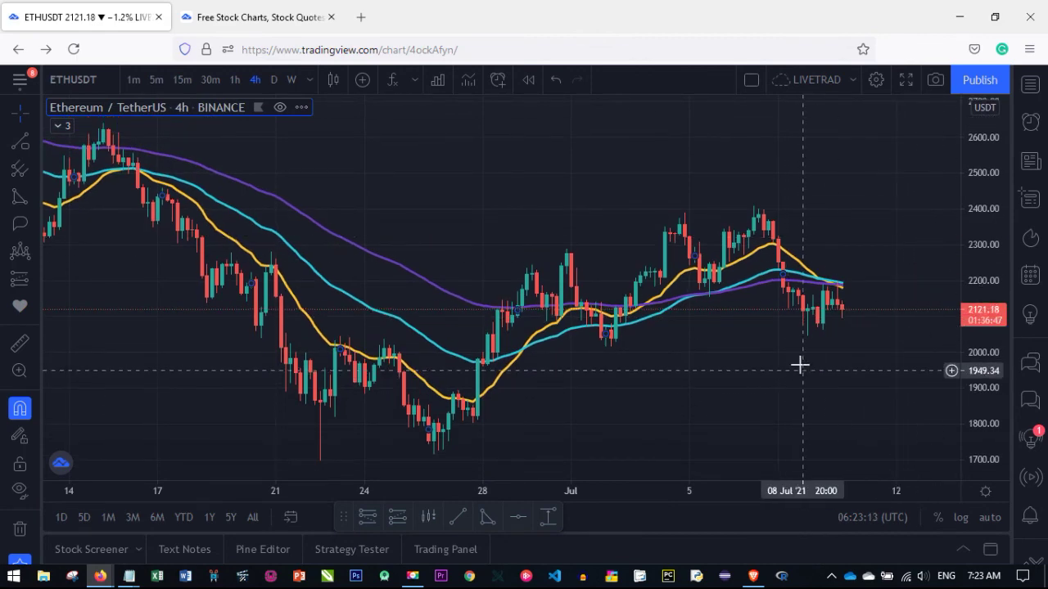
pyautogui.moveTo(767, 352); pyautogui.dragTo(679, 355)
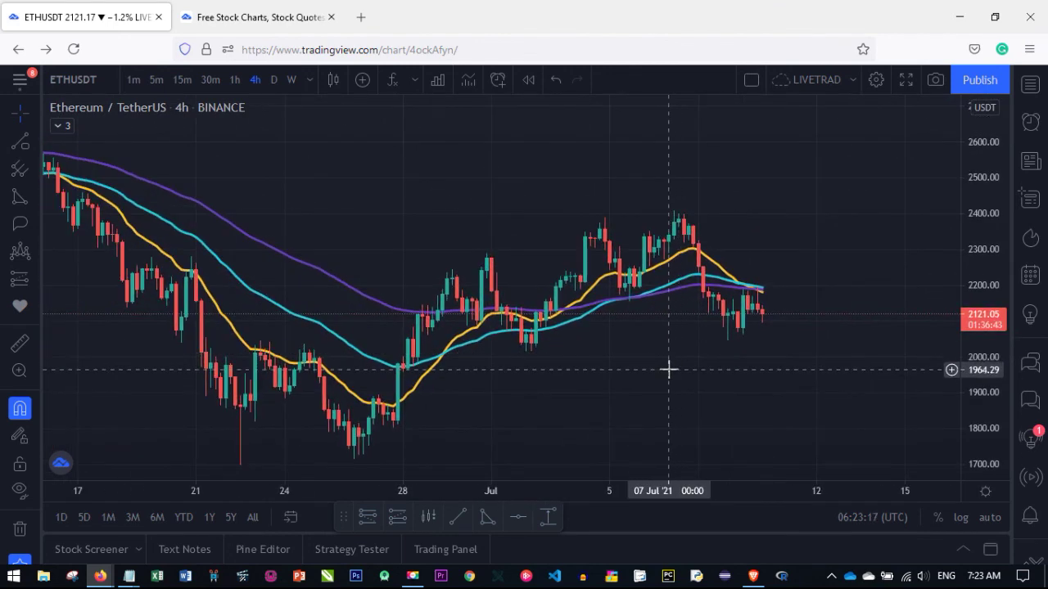
pyautogui.scroll(5, 669, 369)
pyautogui.scroll(3, 491, 366)
pyautogui.moveTo(482, 364); pyautogui.dragTo(757, 369)
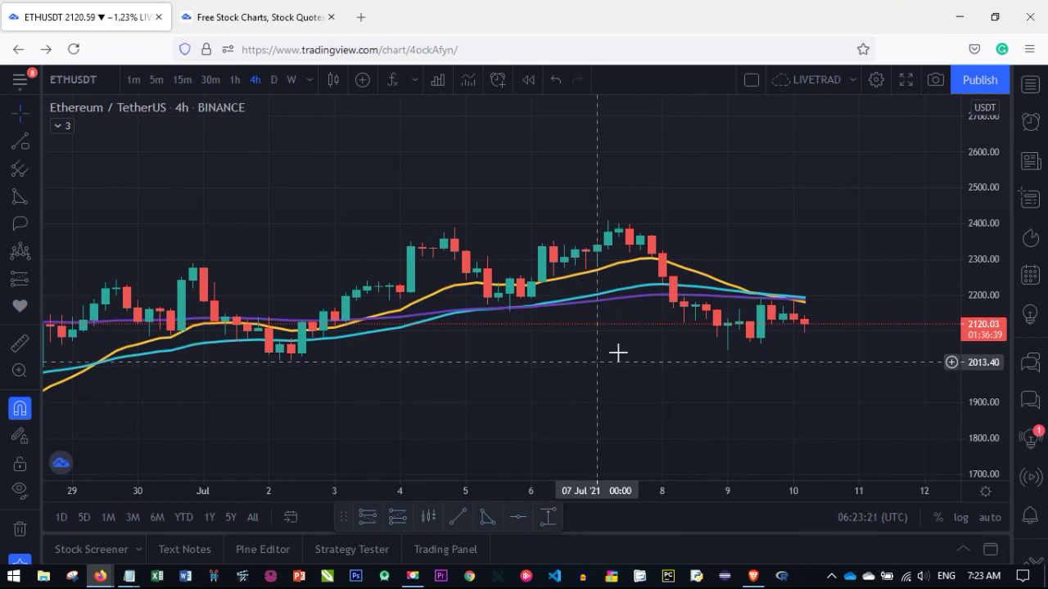
pyautogui.scroll(-5, 685, 332)
pyautogui.scroll(-4, 685, 332)
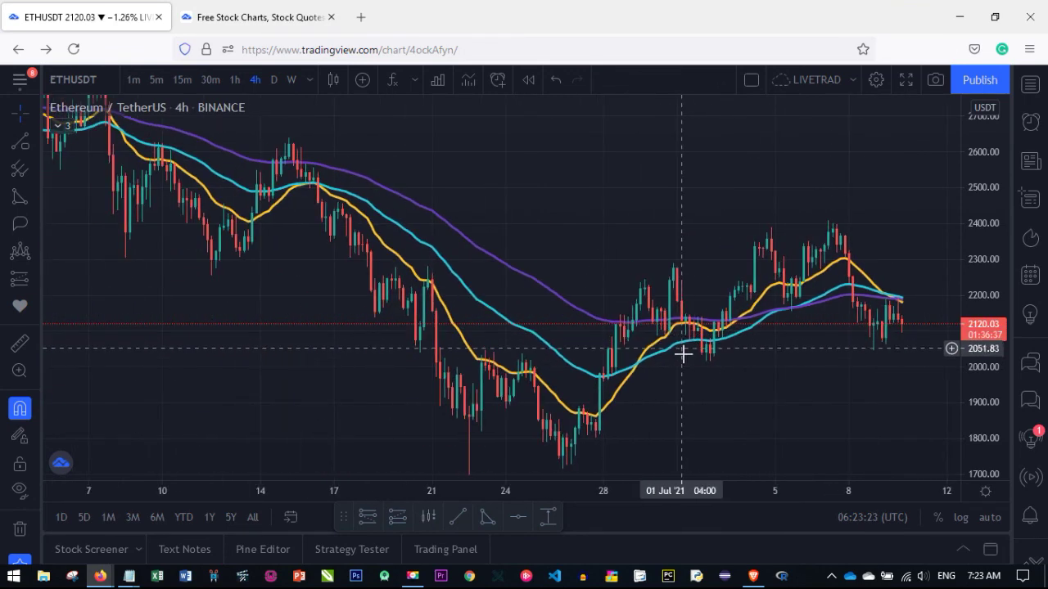
pyautogui.moveTo(543, 243); pyautogui.dragTo(470, 250)
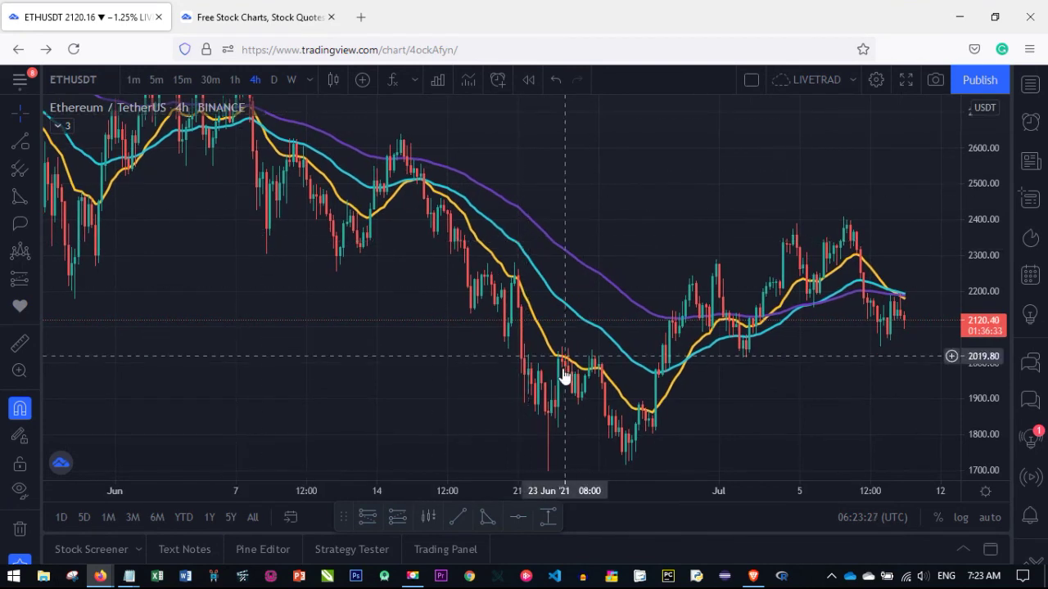
pyautogui.scroll(-4, 411, 357)
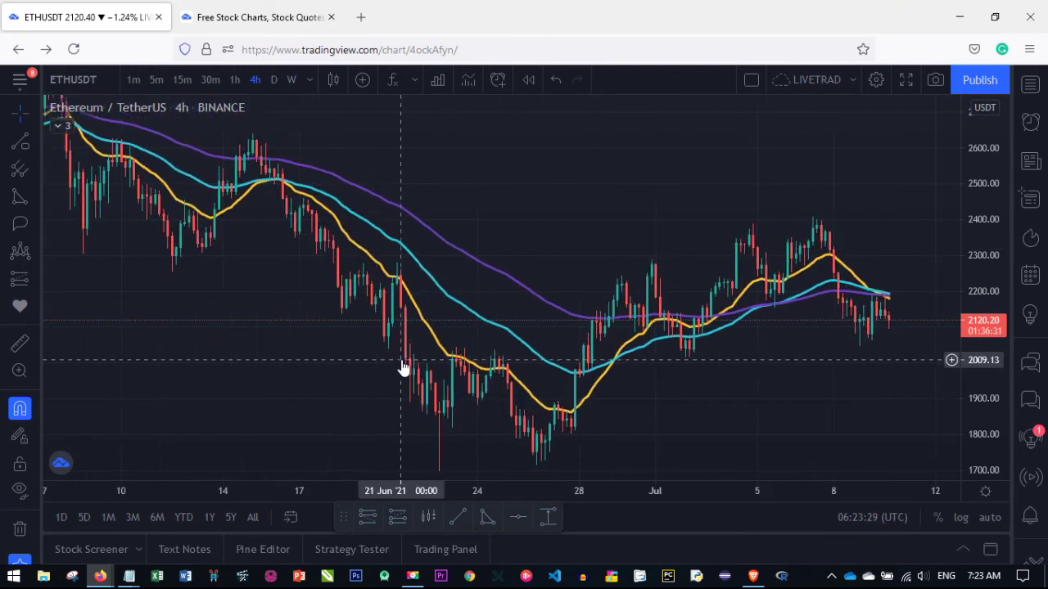